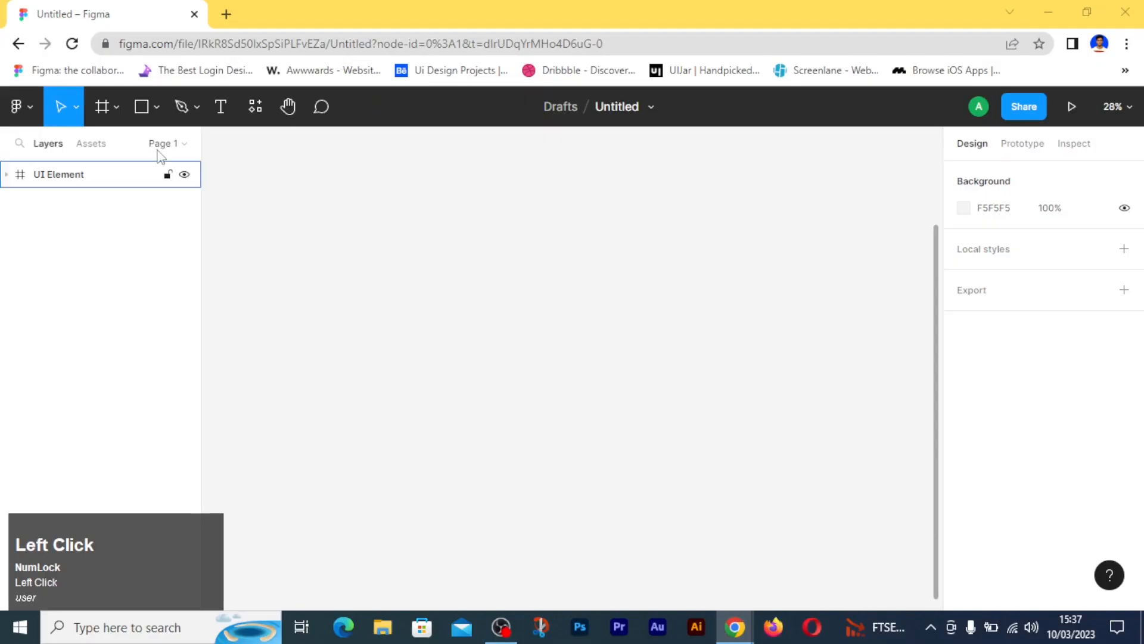
- Create a frame from the Desktop preset and reduce its height to 800, giving a 1440 × 800 frame
{"action": "left_click", "coordinate": [113, 109]}
{"action": "left_click", "coordinate": [144, 148]}
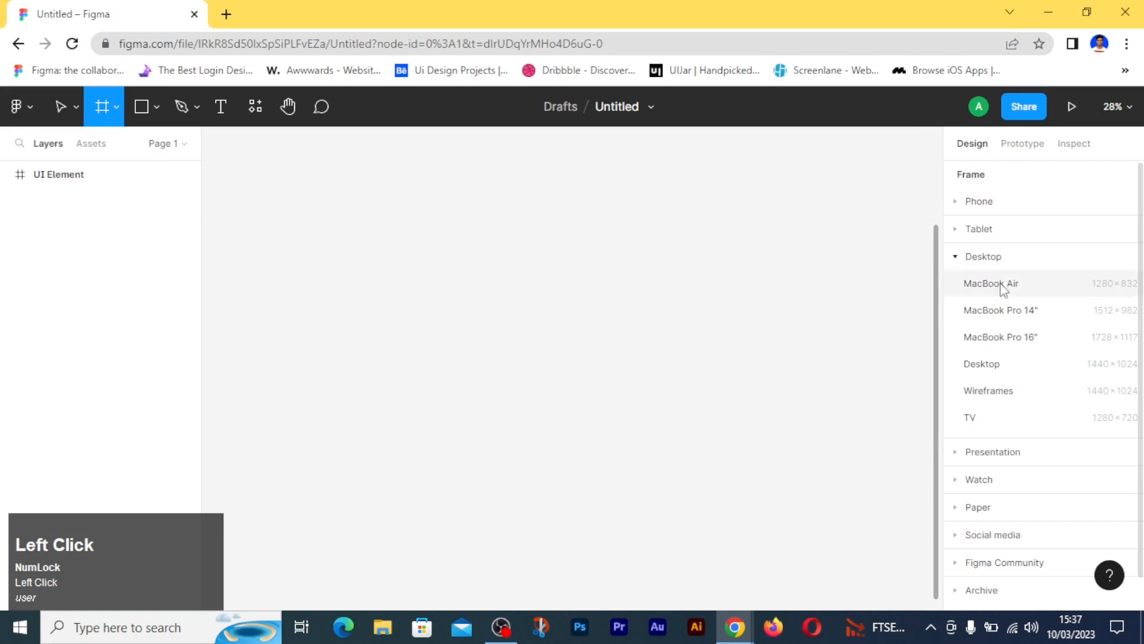
{"action": "left_click", "coordinate": [1012, 369]}
{"action": "left_click_drag", "start_coordinate": [661, 490], "coordinate": [667, 437]}
{"action": "left_click", "coordinate": [864, 354]}
{"action": "left_click", "coordinate": [439, 240]}
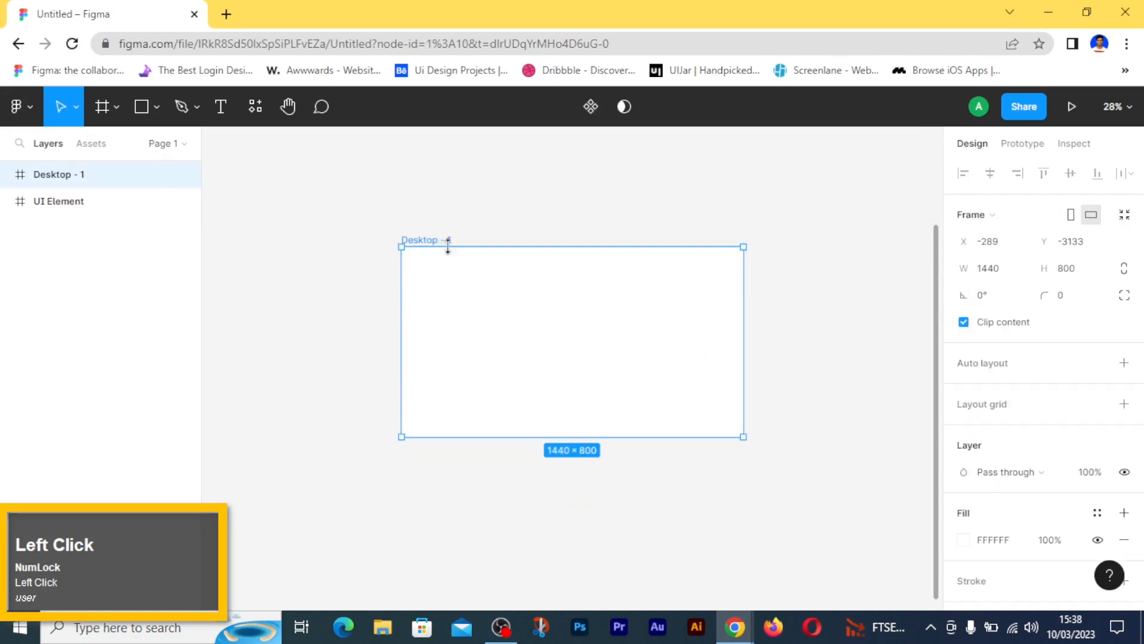
- Change the canvas background color to the grey AAAAAA
{"action": "left_click", "coordinate": [857, 308]}
{"action": "left_click", "coordinate": [964, 208]}
{"action": "left_click_drag", "start_coordinate": [760, 260], "coordinate": [738, 269]}
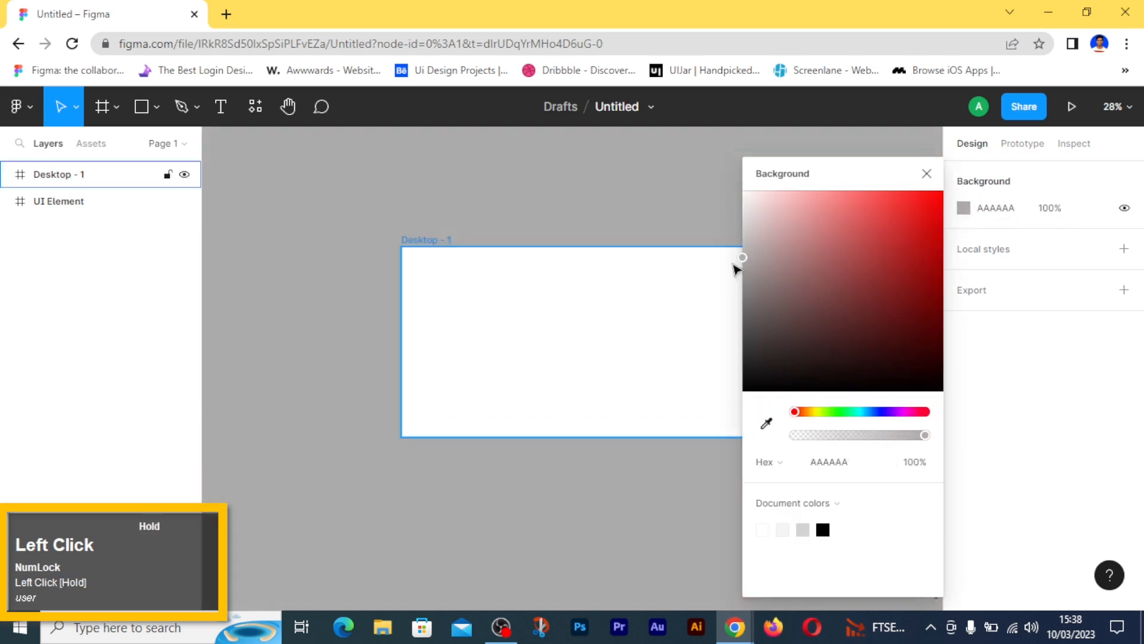
{"action": "left_click", "coordinate": [926, 173]}
- Add a column layout grid with 12 columns to the desktop frame
{"action": "left_click", "coordinate": [556, 327]}
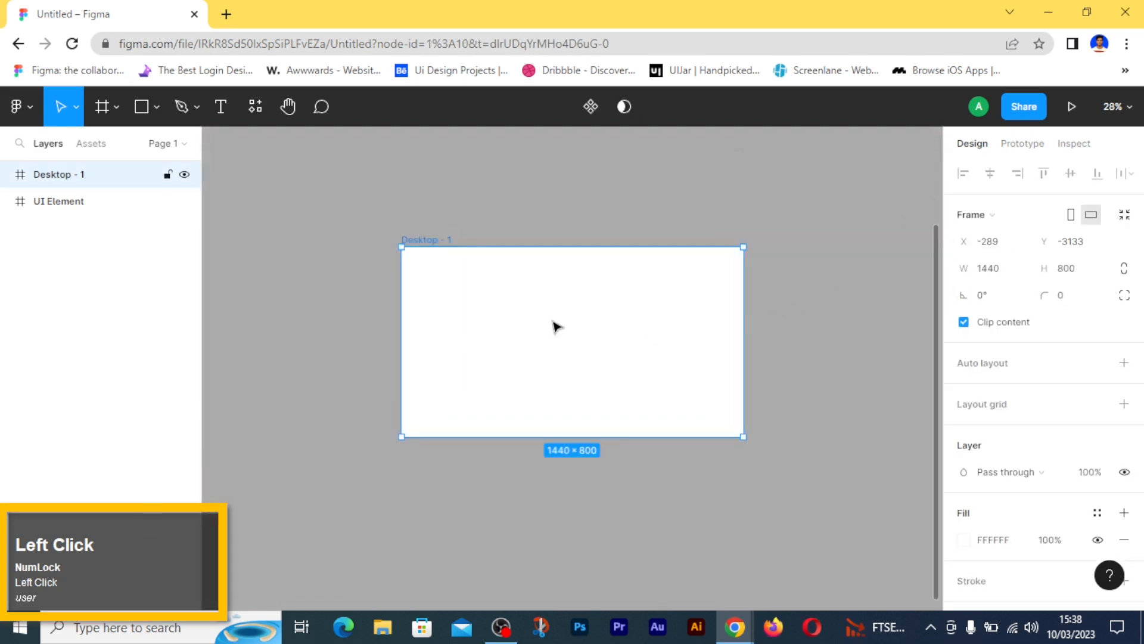
{"action": "scroll", "coordinate": [498, 348], "scroll_direction": "up", "scroll_amount": 3}
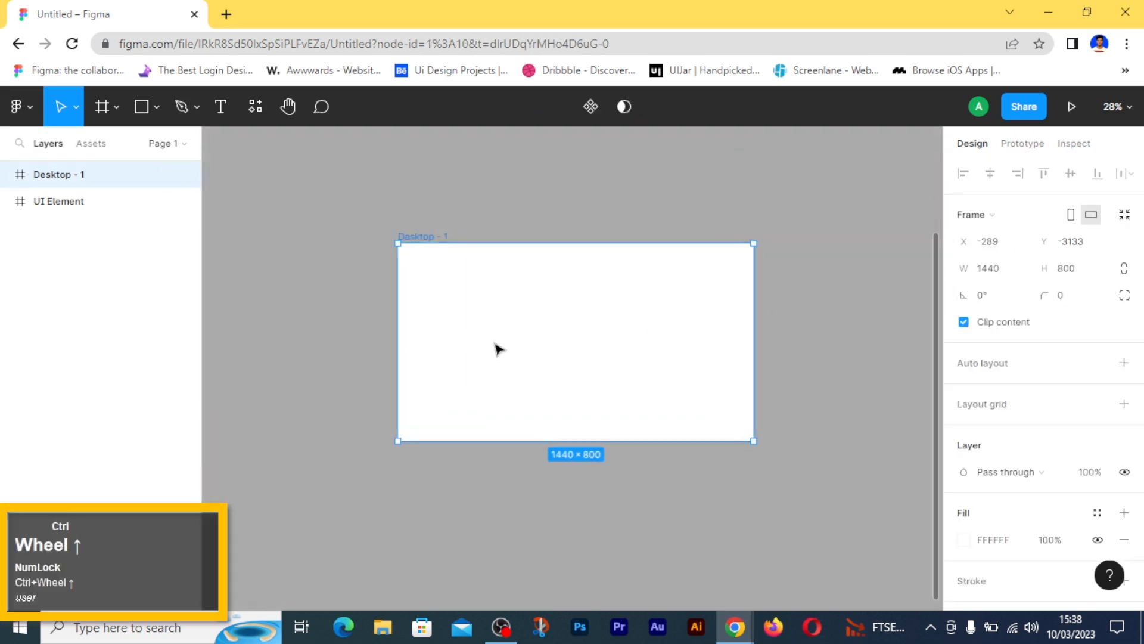
{"action": "left_click", "coordinate": [1124, 403]}
{"action": "left_click", "coordinate": [964, 432]}
{"action": "left_click", "coordinate": [768, 434]}
{"action": "left_click", "coordinate": [781, 455]}
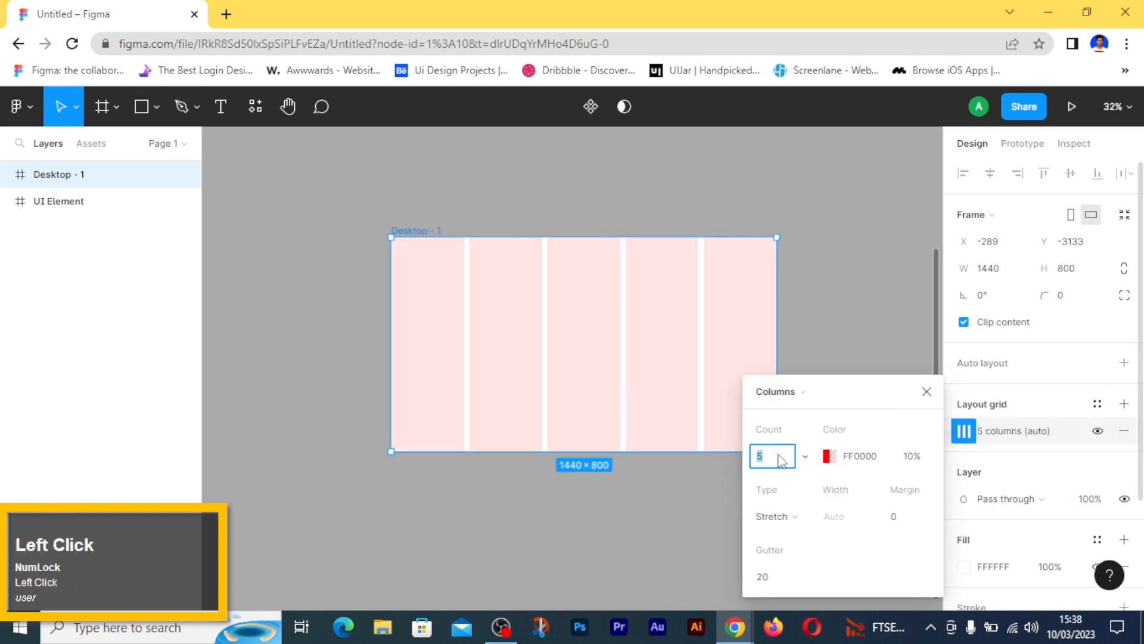
{"action": "type", "text": "12"}
- Set the column grid's margin to 160 and its gutter to 32
{"action": "left_click", "coordinate": [896, 517]}
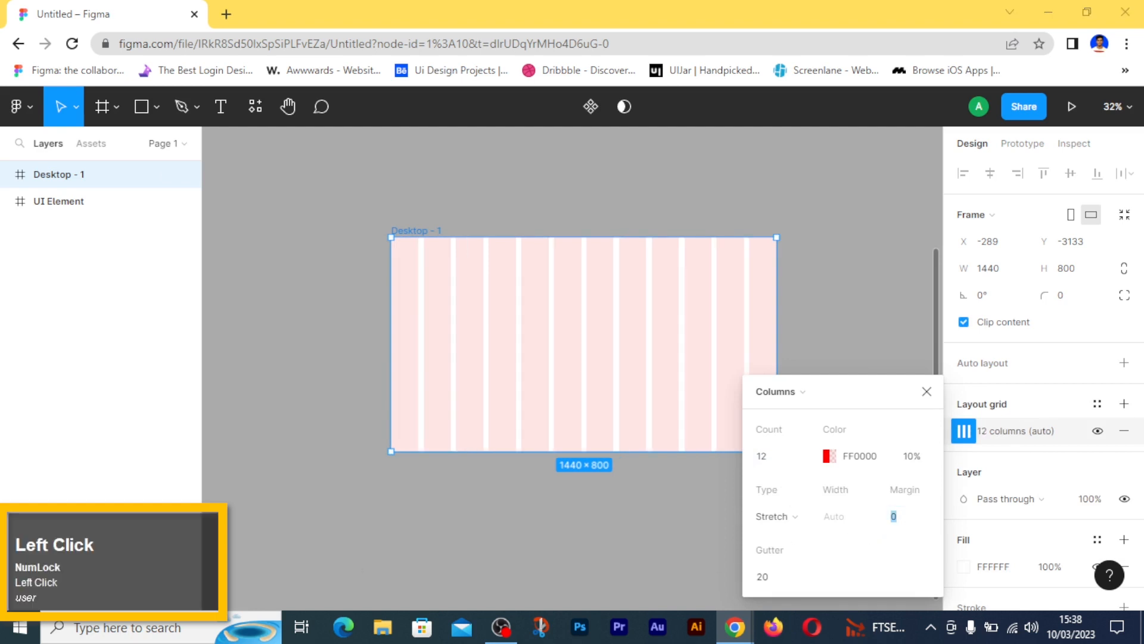
{"action": "left_click", "coordinate": [910, 527]}
{"action": "type", "text": "160"}
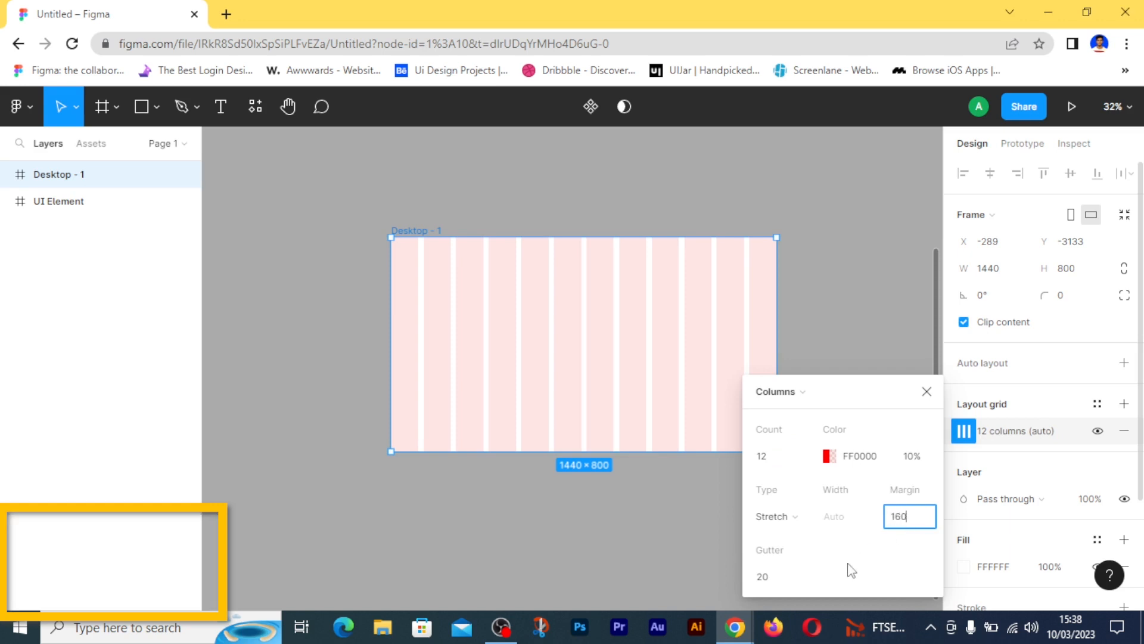
{"action": "left_click", "coordinate": [813, 587]}
{"action": "left_click", "coordinate": [761, 585]}
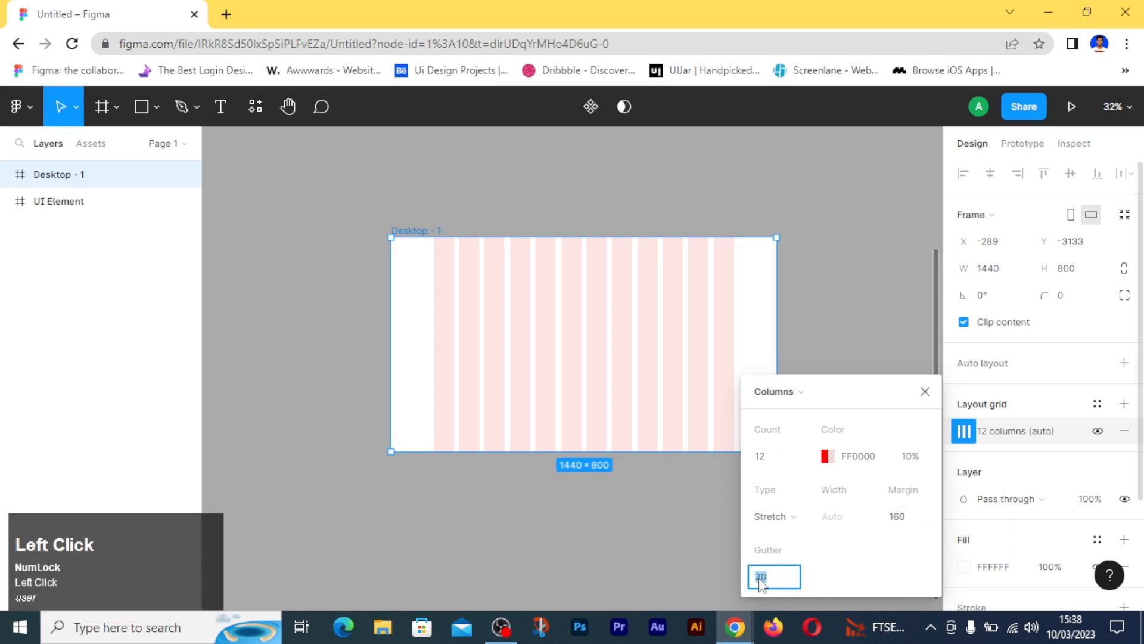
{"action": "type", "text": "32"}
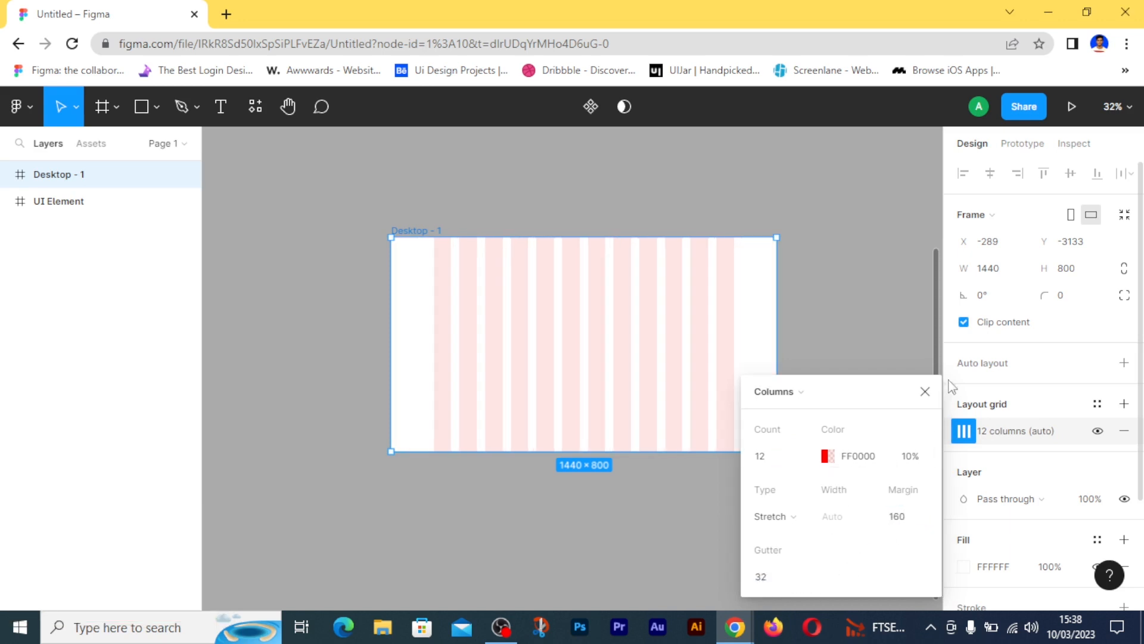
{"action": "left_click", "coordinate": [925, 391]}
{"action": "left_click", "coordinate": [882, 388]}
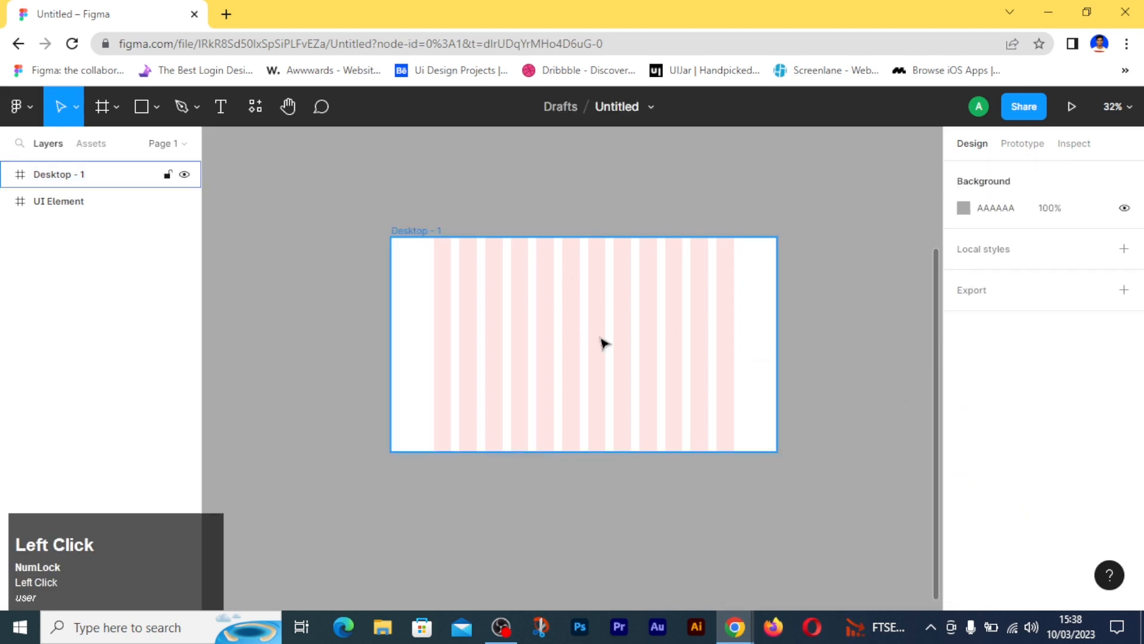
- Draw a header rectangle about 1120 × 89 spanning all 12 columns near the top of the desktop frame
{"action": "scroll", "coordinate": [371, 188], "scroll_direction": "up", "scroll_amount": 2}
{"action": "scroll", "coordinate": [404, 263], "scroll_direction": "down", "scroll_amount": 1}
{"action": "scroll", "coordinate": [476, 345], "scroll_direction": "up", "scroll_amount": 1}
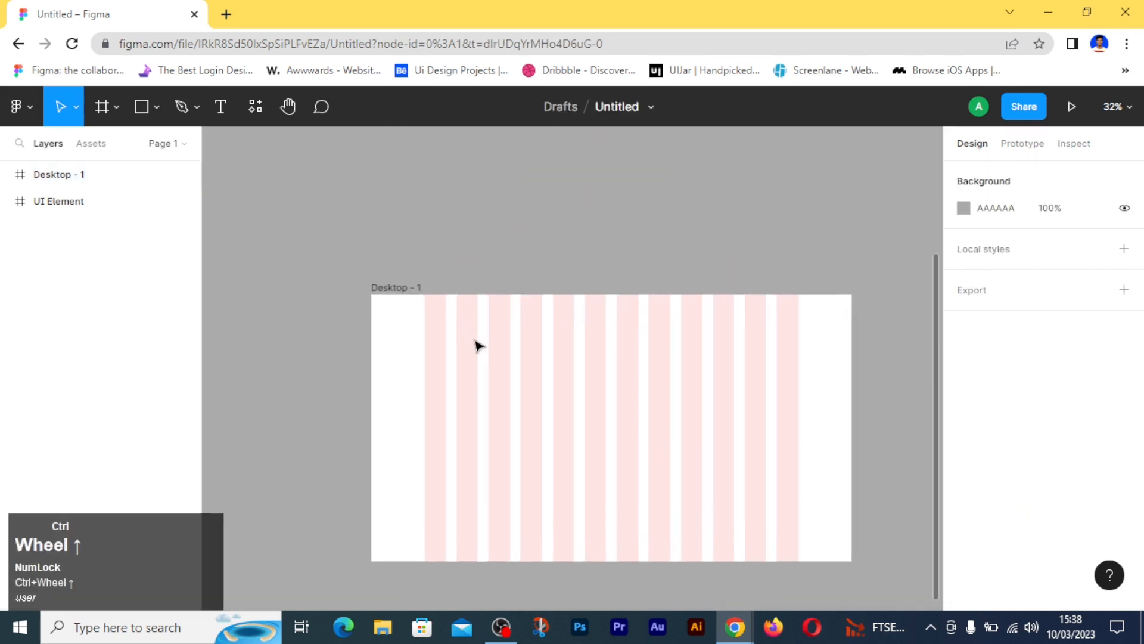
{"action": "scroll", "coordinate": [481, 346], "scroll_direction": "up", "scroll_amount": 3}
{"action": "scroll", "coordinate": [490, 347], "scroll_direction": "down", "scroll_amount": 2}
{"action": "key", "text": "space"}
{"action": "left_click_drag", "start_coordinate": [722, 304], "coordinate": [623, 304]}
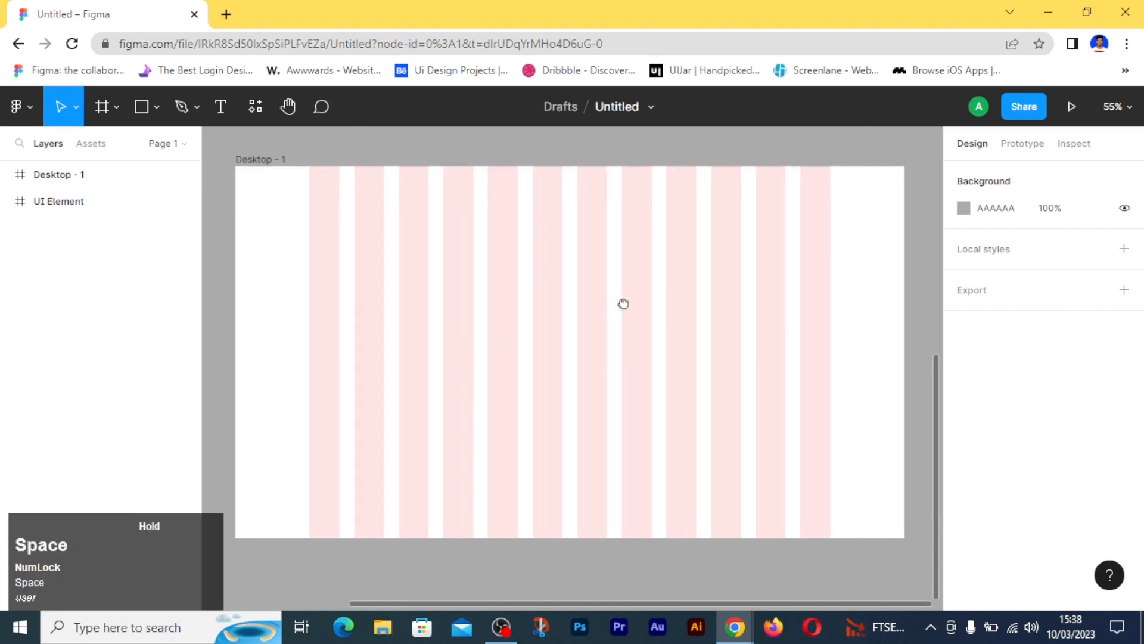
{"action": "left_click", "coordinate": [143, 106]}
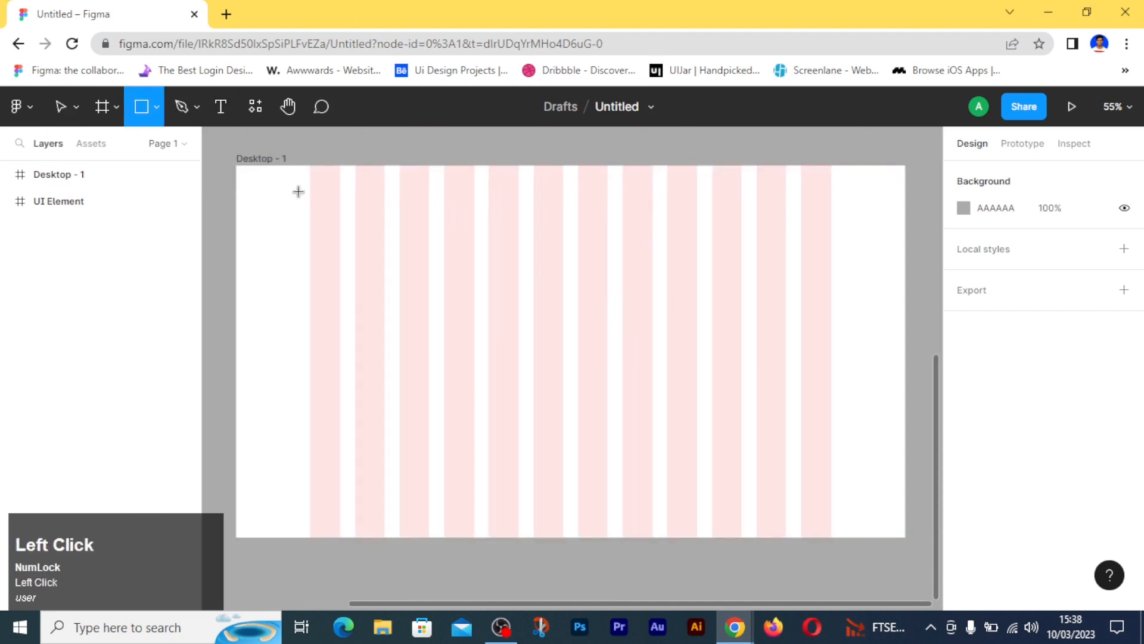
{"action": "mouse_move", "coordinate": [309, 183]}
{"action": "left_mouse_down"}
{"action": "mouse_move", "coordinate": [429, 216]}
{"action": "mouse_move", "coordinate": [794, 250]}
{"action": "mouse_move", "coordinate": [830, 250]}
{"action": "mouse_move", "coordinate": [831, 224]}
{"action": "left_mouse_up"}
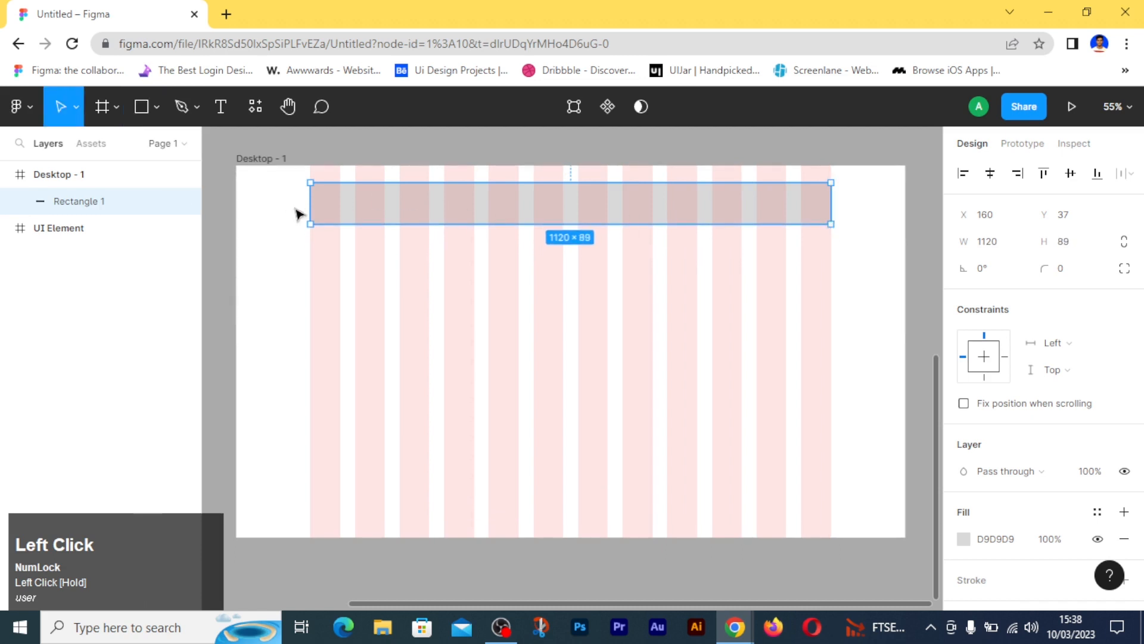
{"action": "left_click_drag", "start_coordinate": [310, 204], "coordinate": [311, 204]}
- Set the header rectangle's height to 64 and its corner radius to 100
{"action": "left_click", "coordinate": [1063, 242]}
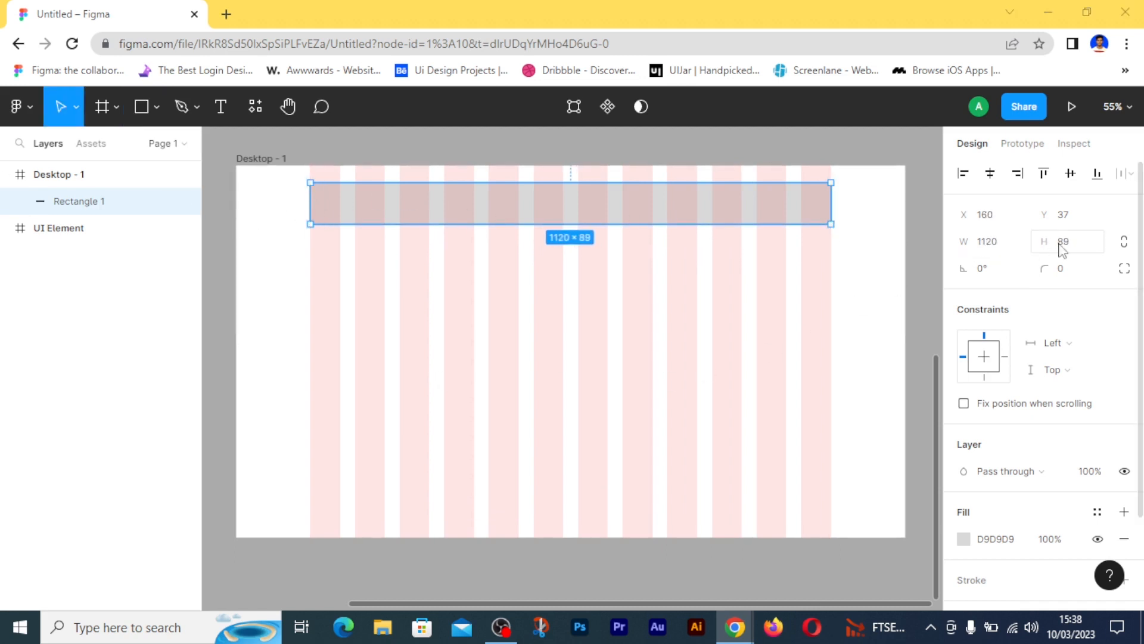
{"action": "type", "text": "64"}
{"action": "key", "text": "Return"}
{"action": "left_click", "coordinate": [1065, 270]}
{"action": "type", "text": "100"}
{"action": "key", "text": "Return"}
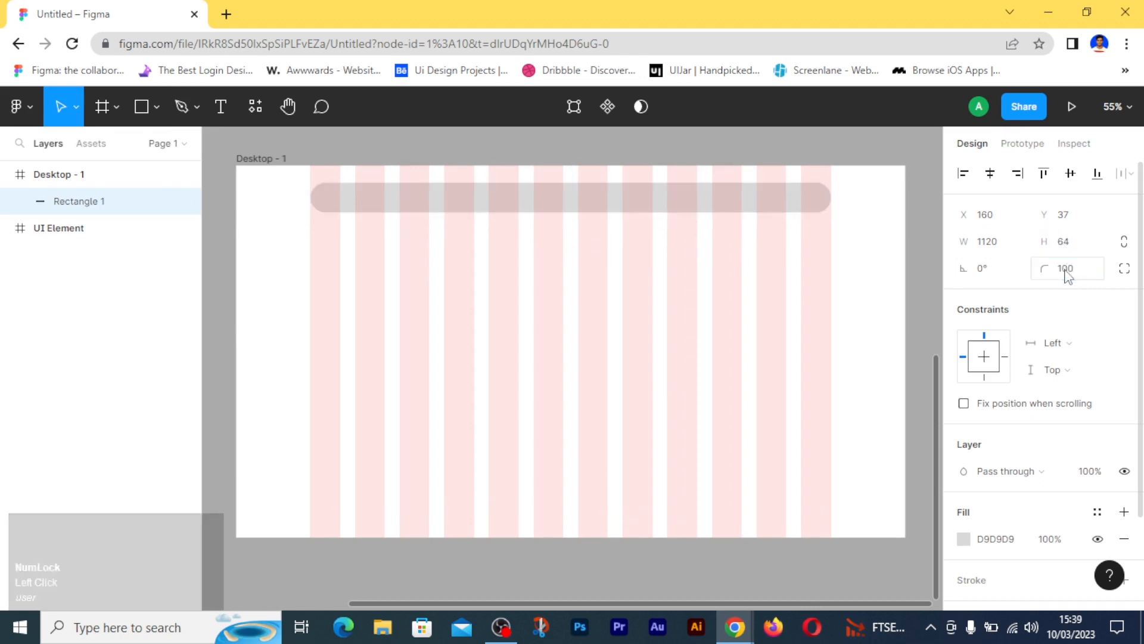
- Remove the header rectangle's fill and give it a black 1 px inside stroke
{"action": "scroll", "coordinate": [1047, 364], "scroll_direction": "down", "scroll_amount": 1}
{"action": "scroll", "coordinate": [1047, 363], "scroll_direction": "down", "scroll_amount": 1}
{"action": "left_click", "coordinate": [1124, 423]}
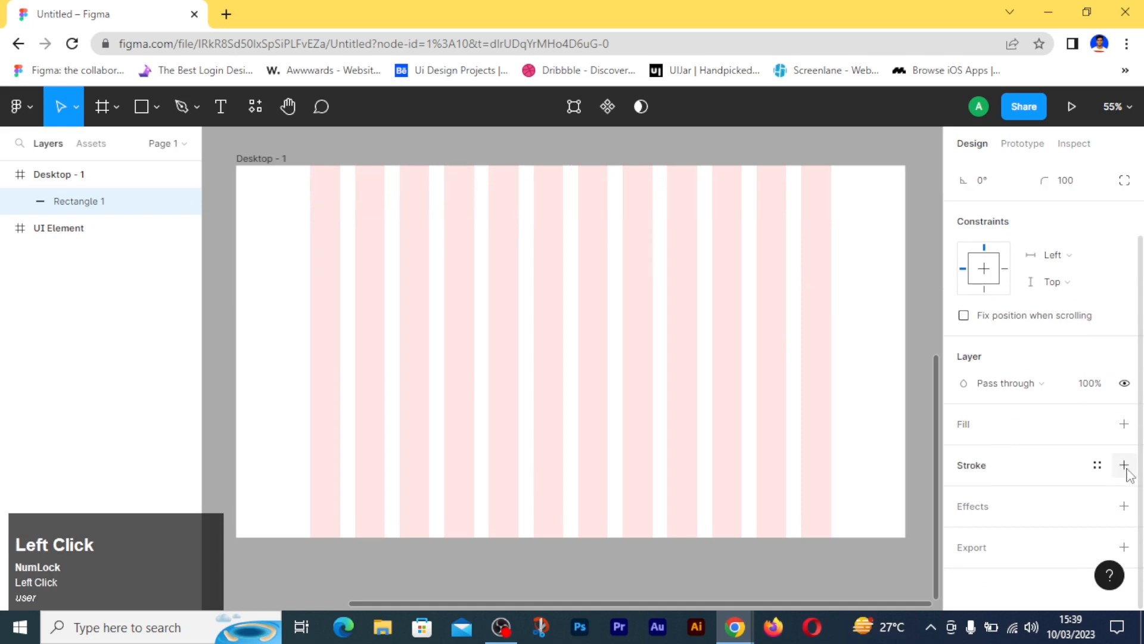
{"action": "left_click", "coordinate": [1124, 464]}
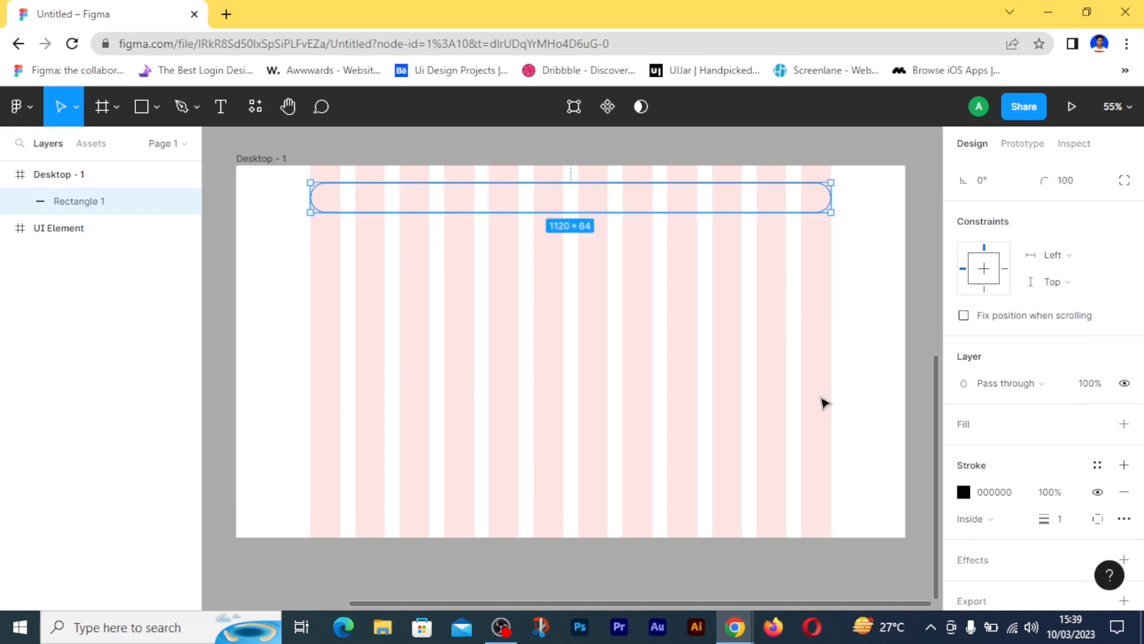
{"action": "left_click", "coordinate": [616, 332]}
- Nudge the header rectangle vertically until it sits 32 px below the frame's top edge
{"action": "scroll", "coordinate": [565, 312], "scroll_direction": "up", "scroll_amount": 1}
{"action": "scroll", "coordinate": [563, 311], "scroll_direction": "up", "scroll_amount": 1}
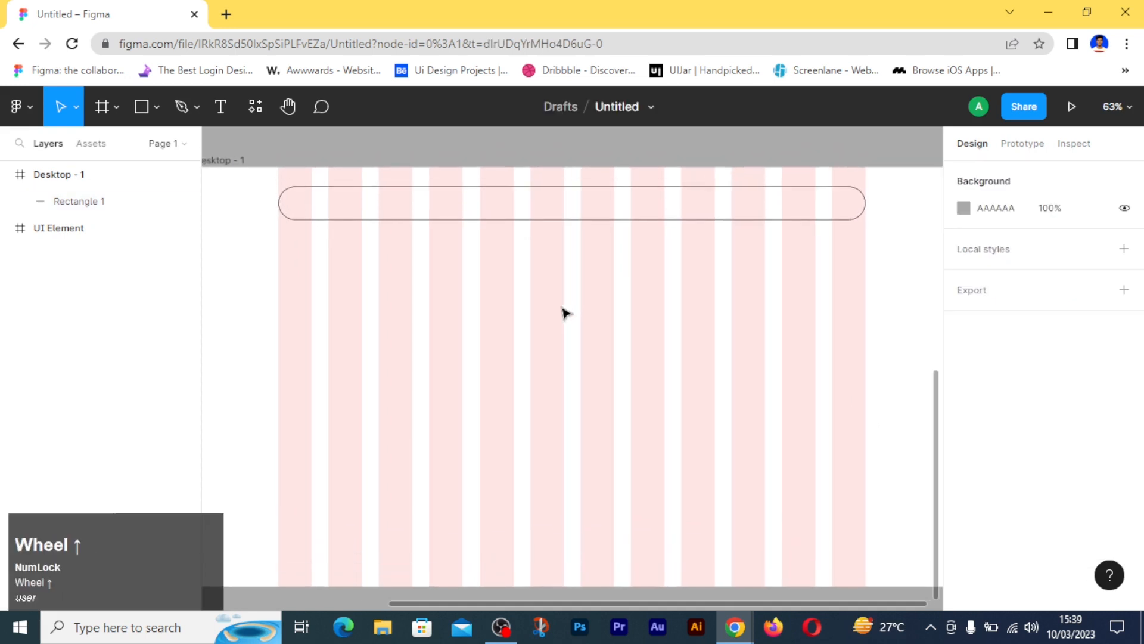
{"action": "left_click", "coordinate": [357, 205]}
{"action": "key", "text": "alt"}
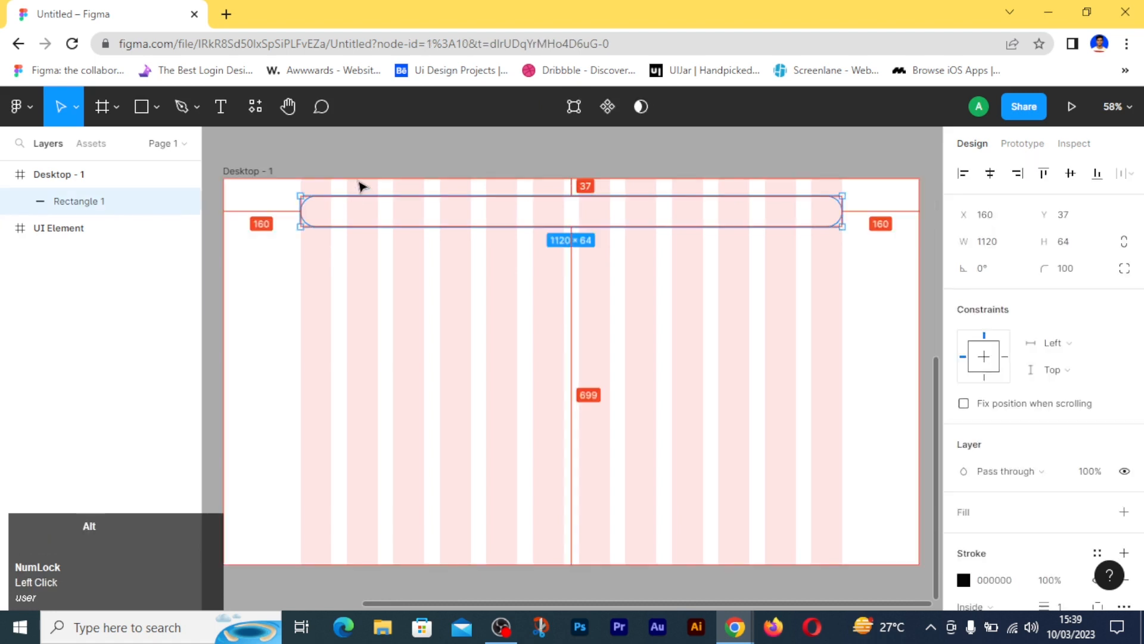
{"action": "key", "text": "alt+Down"}
{"action": "key", "text": "alt+Down"}
{"action": "key", "text": "alt+Down"}
{"action": "key", "text": "alt+Down"}
{"action": "key", "text": "alt+Up"}
{"action": "key", "text": "alt+Up"}
{"action": "key", "text": "alt+Up"}
{"action": "key", "text": "alt+Up"}
{"action": "key", "text": "alt+Up"}
{"action": "key", "text": "alt+Up"}
{"action": "key", "text": "alt+Up"}
{"action": "key", "text": "alt+Up"}
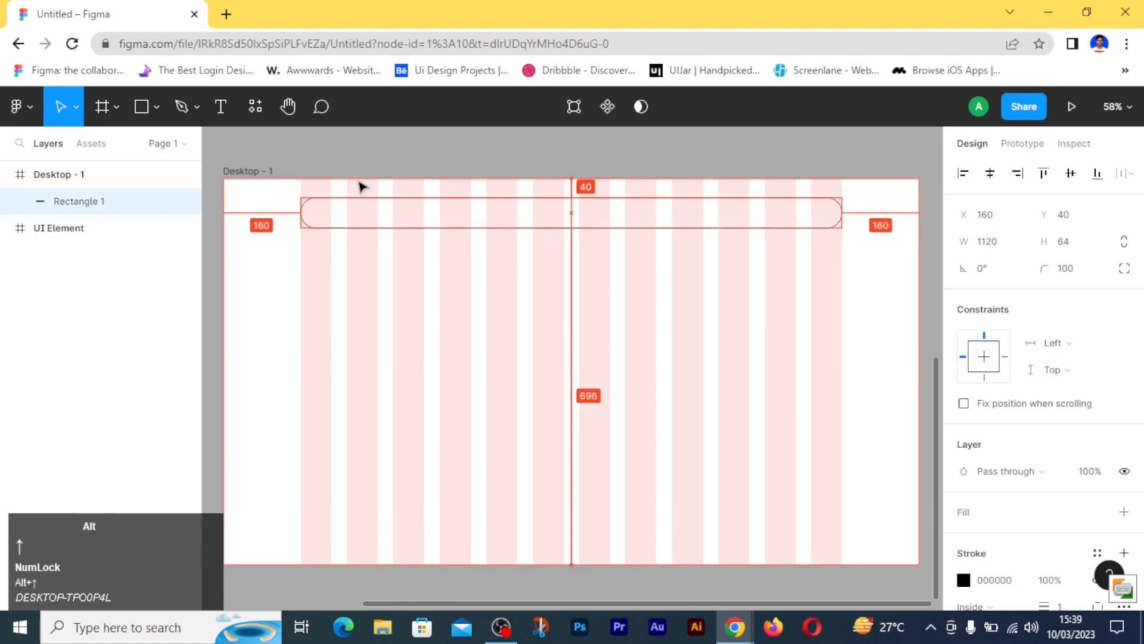
{"action": "key", "text": "alt+Up"}
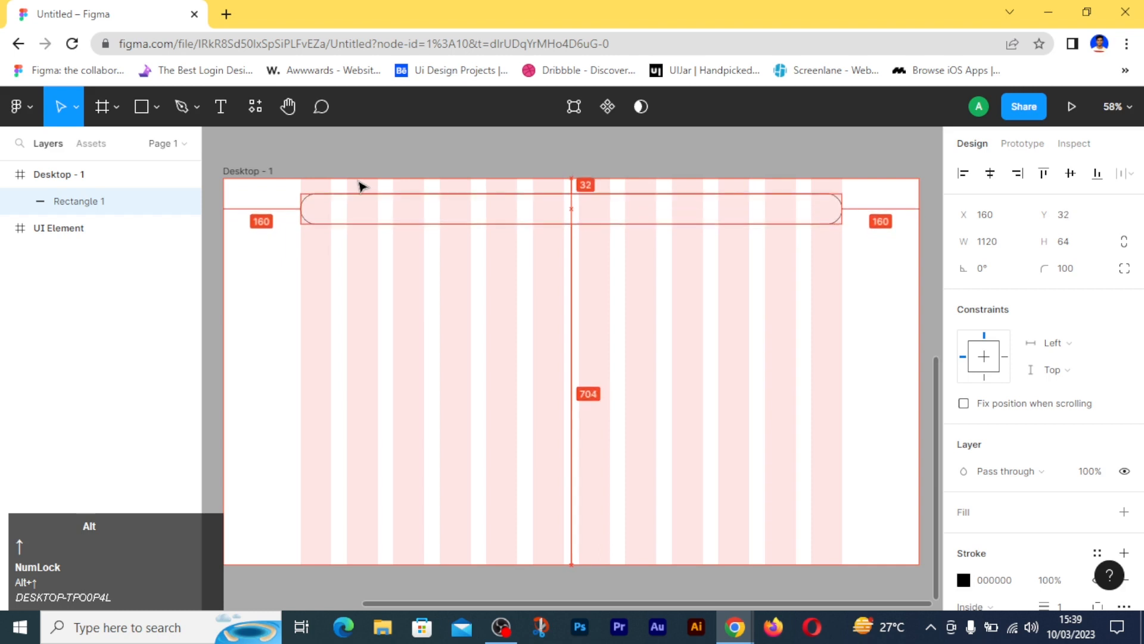
- Copy the Milk honey logo from the UI Element frame into the left end of the header bar
{"action": "scroll", "coordinate": [362, 187], "scroll_direction": "up", "scroll_amount": 3}
{"action": "scroll", "coordinate": [361, 187], "scroll_direction": "down", "scroll_amount": 2, "text": "ctrl"}
{"action": "scroll", "coordinate": [360, 187], "scroll_direction": "down", "scroll_amount": 3, "text": "ctrl"}
{"action": "scroll", "coordinate": [367, 192], "scroll_direction": "up", "scroll_amount": 4}
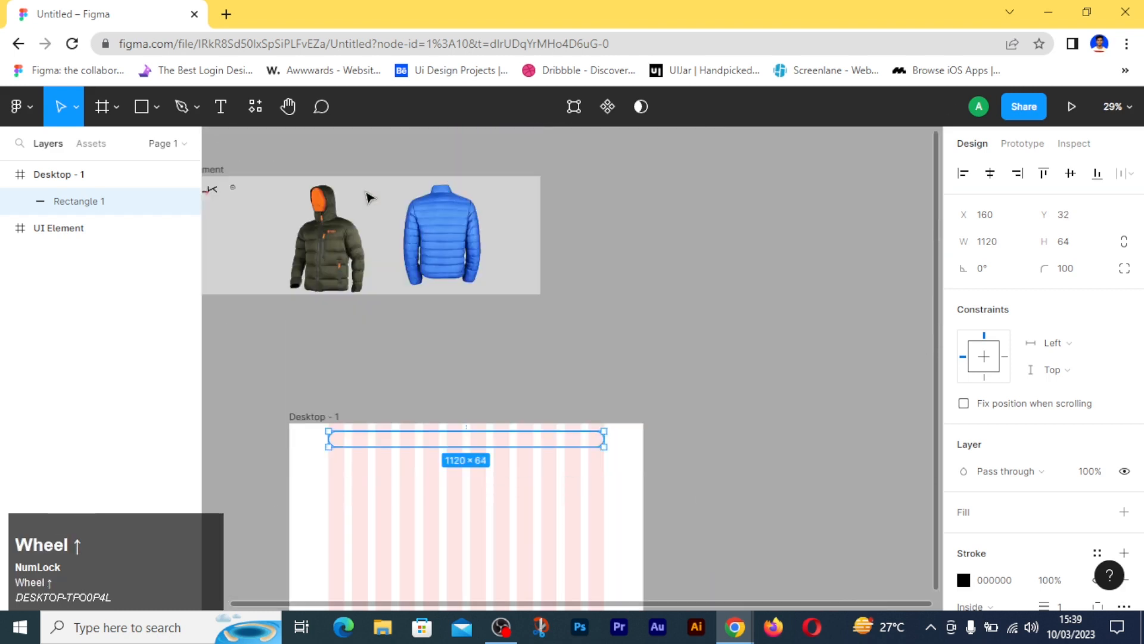
{"action": "left_click", "coordinate": [274, 206], "text": "ctrl"}
{"action": "left_click_drag", "start_coordinate": [248, 209], "coordinate": [432, 457]}
{"action": "left_click", "coordinate": [286, 195]}
{"action": "key", "text": "alt"}
{"action": "scroll", "coordinate": [437, 444], "scroll_direction": "up", "scroll_amount": 10, "text": "ctrl"}
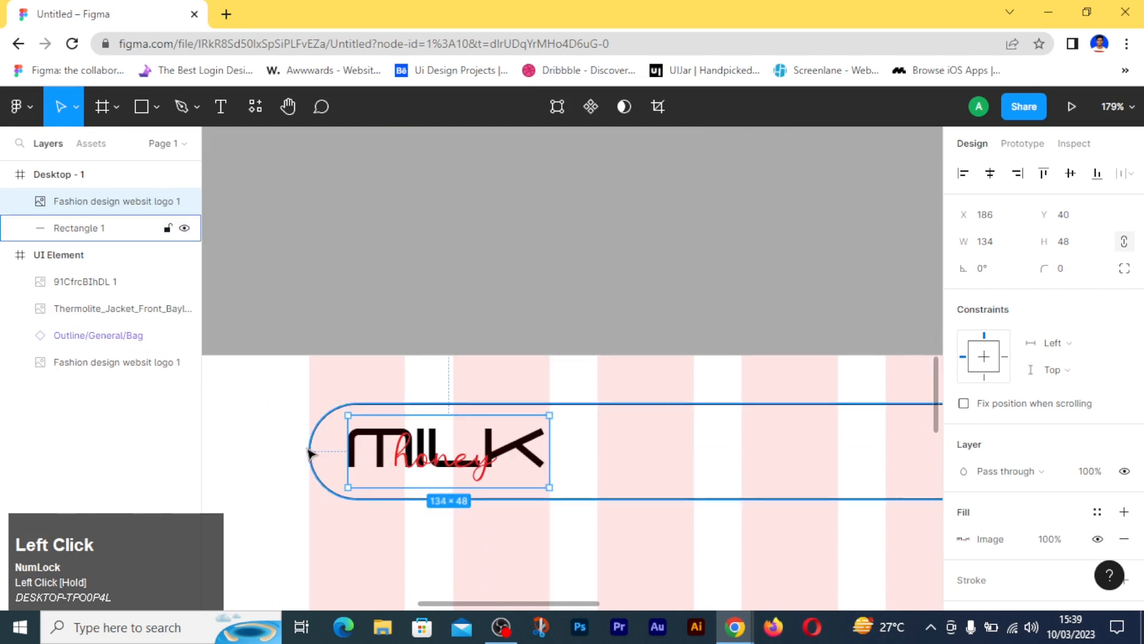
- Nudge the logo left until it is 24 px from the header bar's left edge
{"action": "key", "text": "alt"}
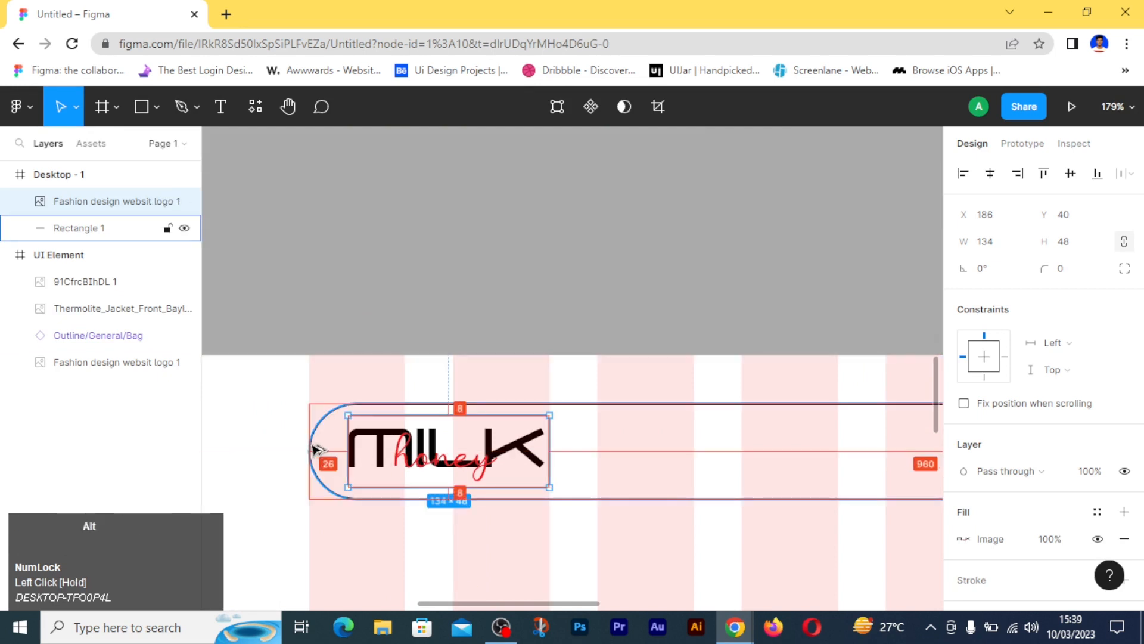
{"action": "key", "text": "Left"}
{"action": "key", "text": "Left"}
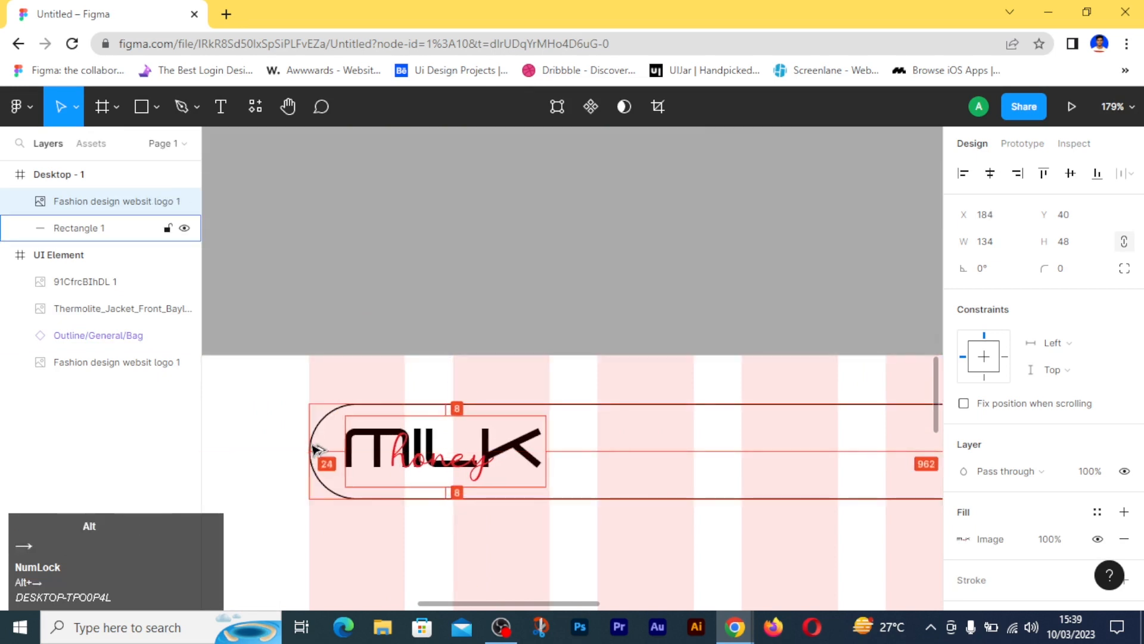
{"action": "left_click", "coordinate": [383, 319]}
- Add the text "Home" inside the header bar, to the right of the logo
{"action": "scroll", "coordinate": [465, 500], "scroll_direction": "down", "scroll_amount": 5}
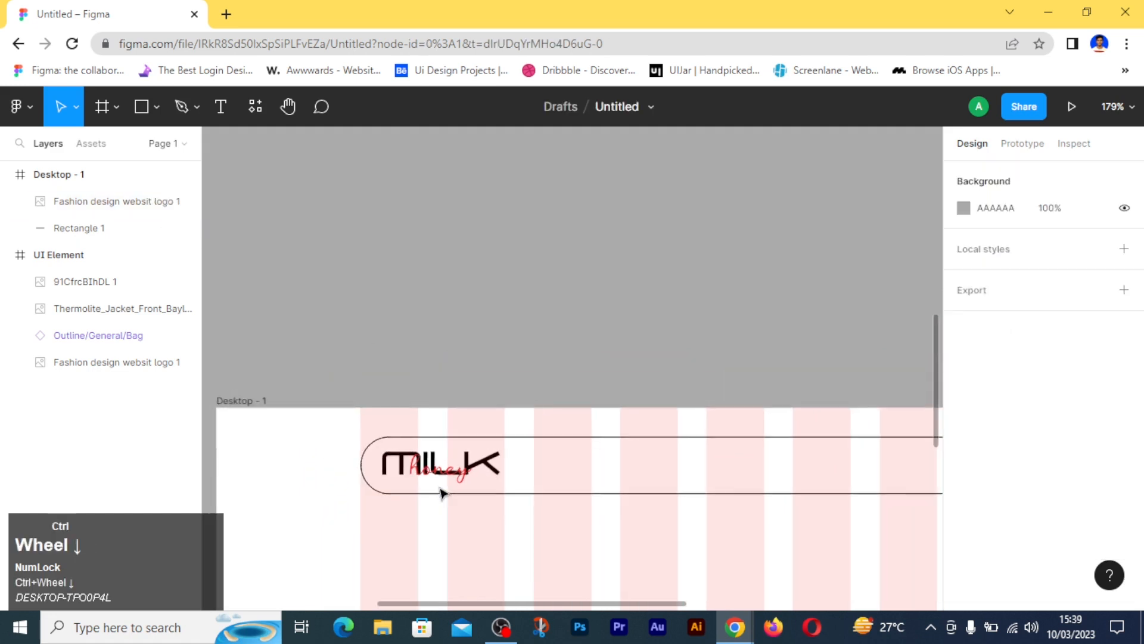
{"action": "scroll", "coordinate": [562, 492], "scroll_direction": "up", "scroll_amount": 4}
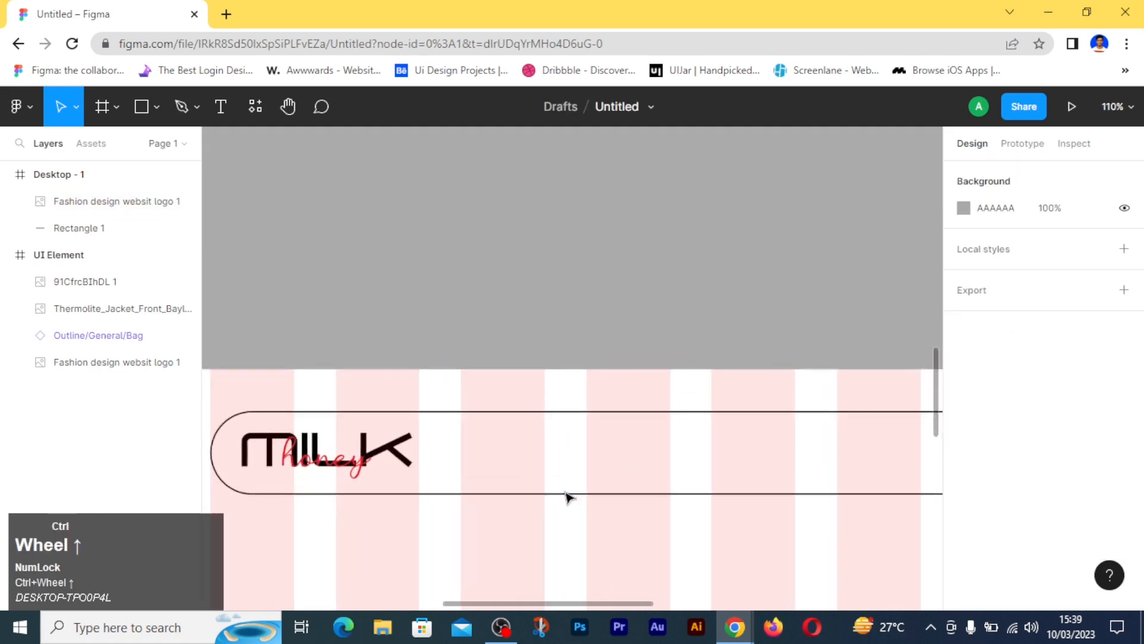
{"action": "scroll", "coordinate": [564, 479], "scroll_direction": "down", "scroll_amount": 2}
{"action": "left_click", "coordinate": [221, 106]}
{"action": "left_click", "coordinate": [561, 389]}
{"action": "type", "text": "Home"}
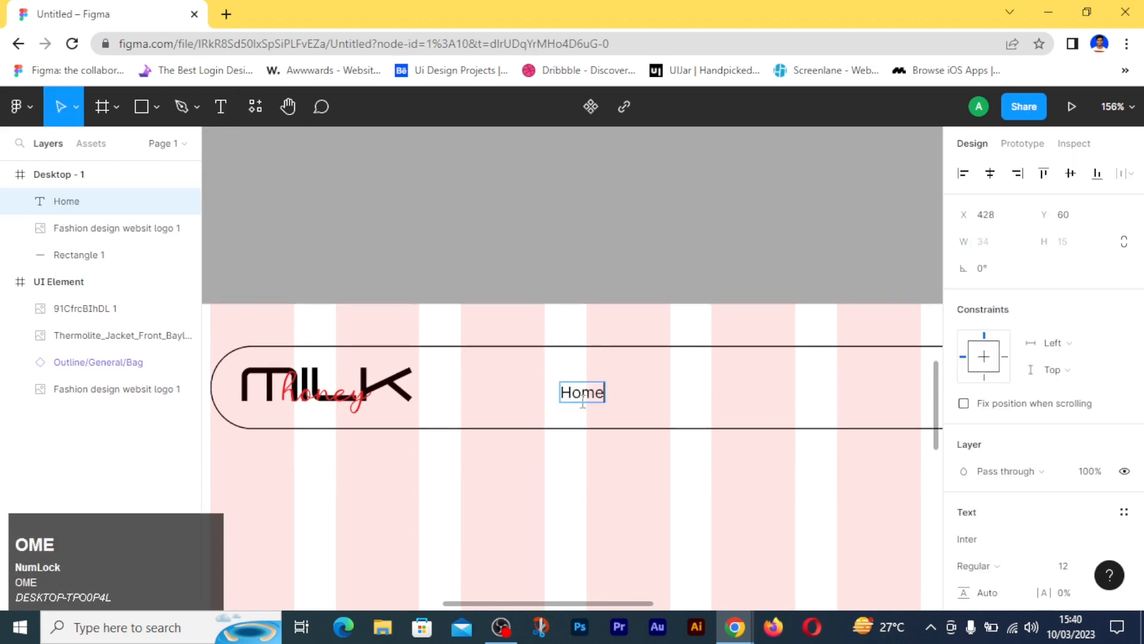
- Duplicate the Home text to its right in the header bar and change the copy to "Collection"
{"action": "left_click_drag", "start_coordinate": [582, 401], "coordinate": [681, 401]}
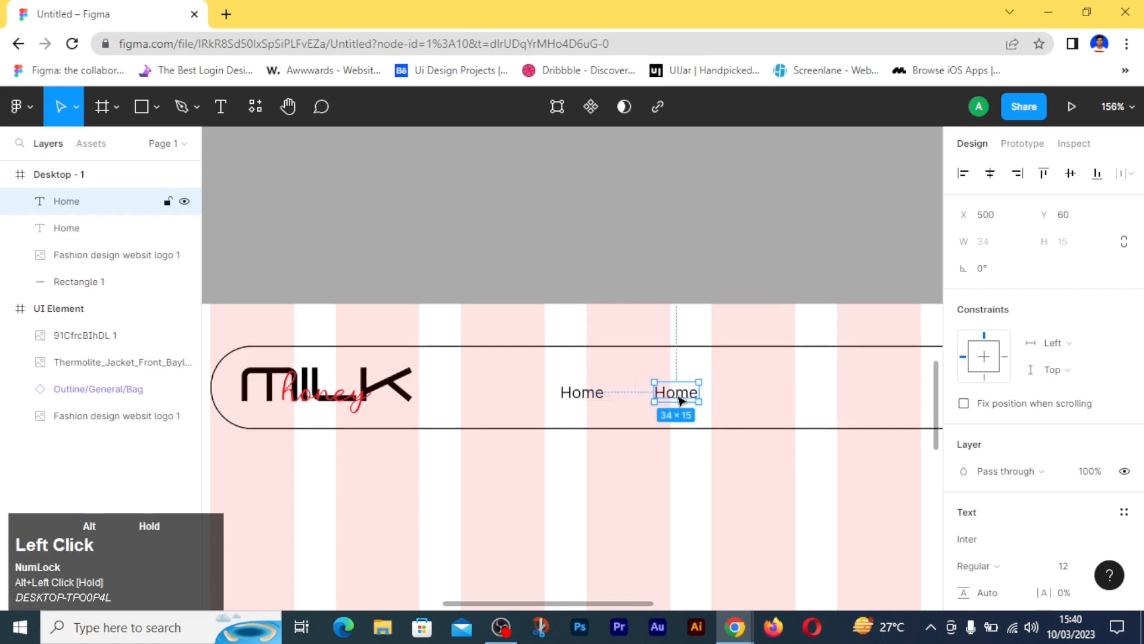
{"action": "double_click", "coordinate": [678, 395]}
{"action": "type", "text": "cjoll"}
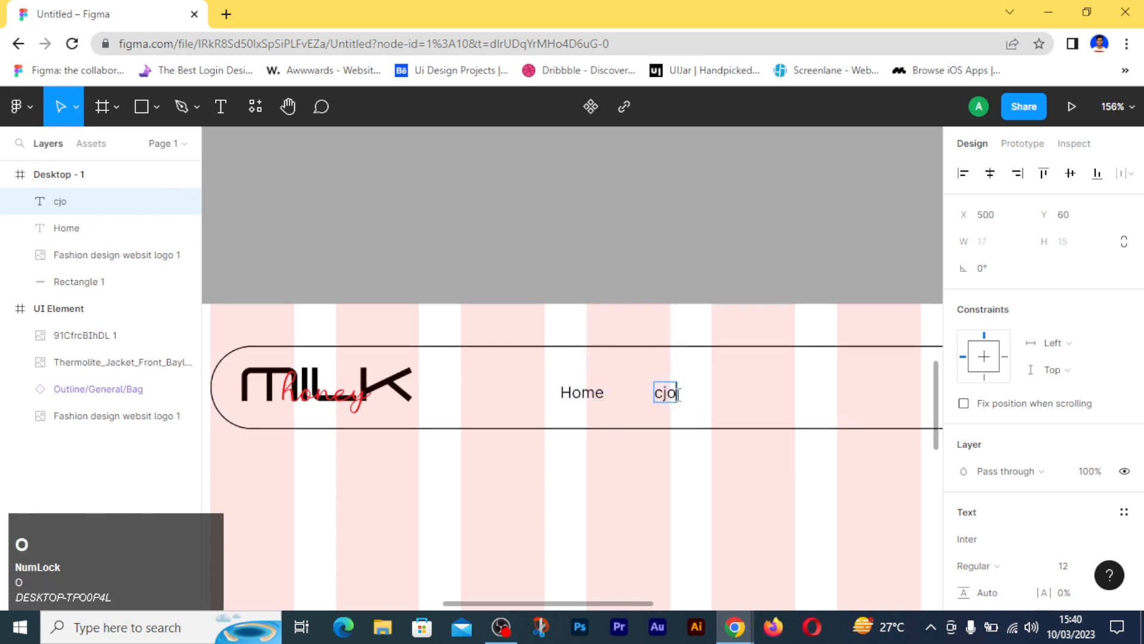
{"action": "key", "text": "BackSpace"}
{"action": "key", "text": "BackSpace"}
{"action": "key", "text": "BackSpace"}
{"action": "key", "text": "BackSpace"}
{"action": "key", "text": "BackSpace"}
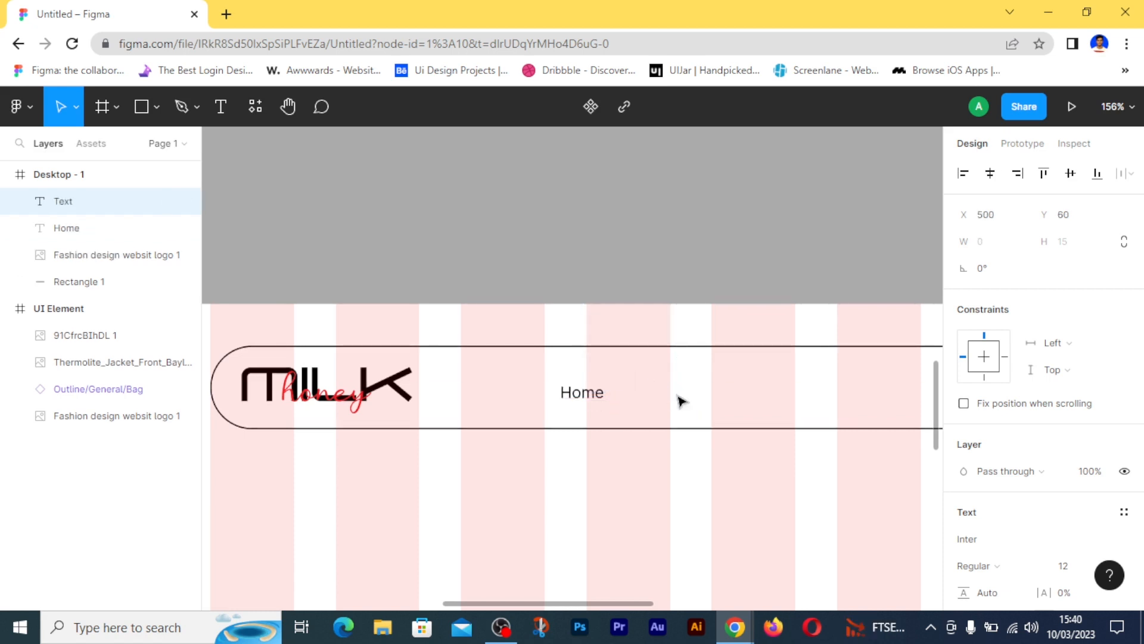
{"action": "type", "text": "C"}
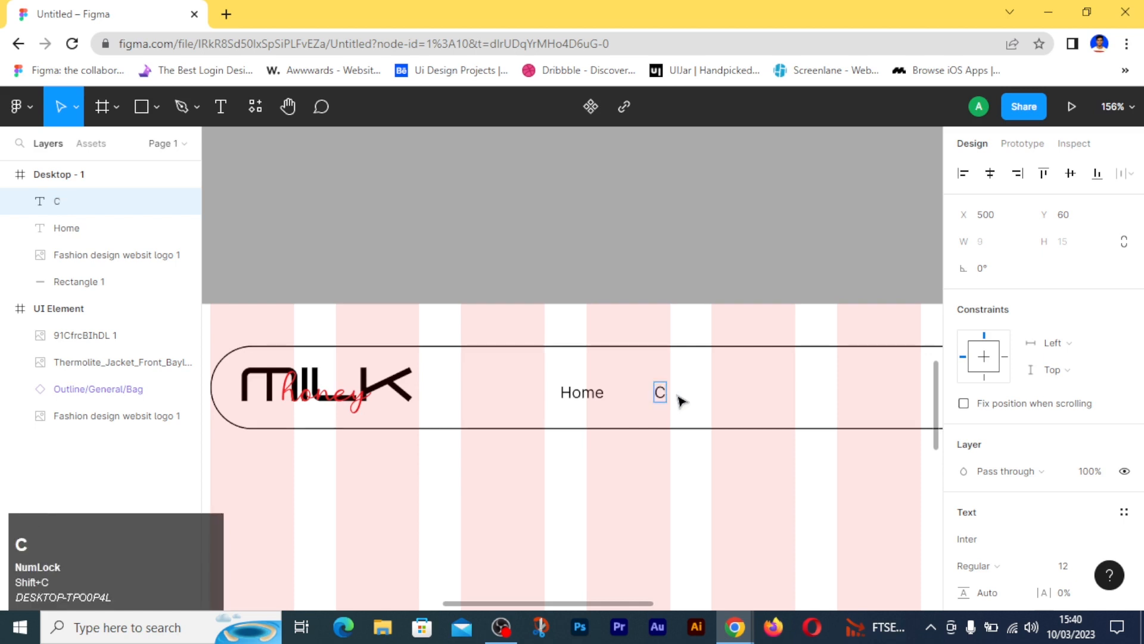
{"action": "type", "text": "ollection"}
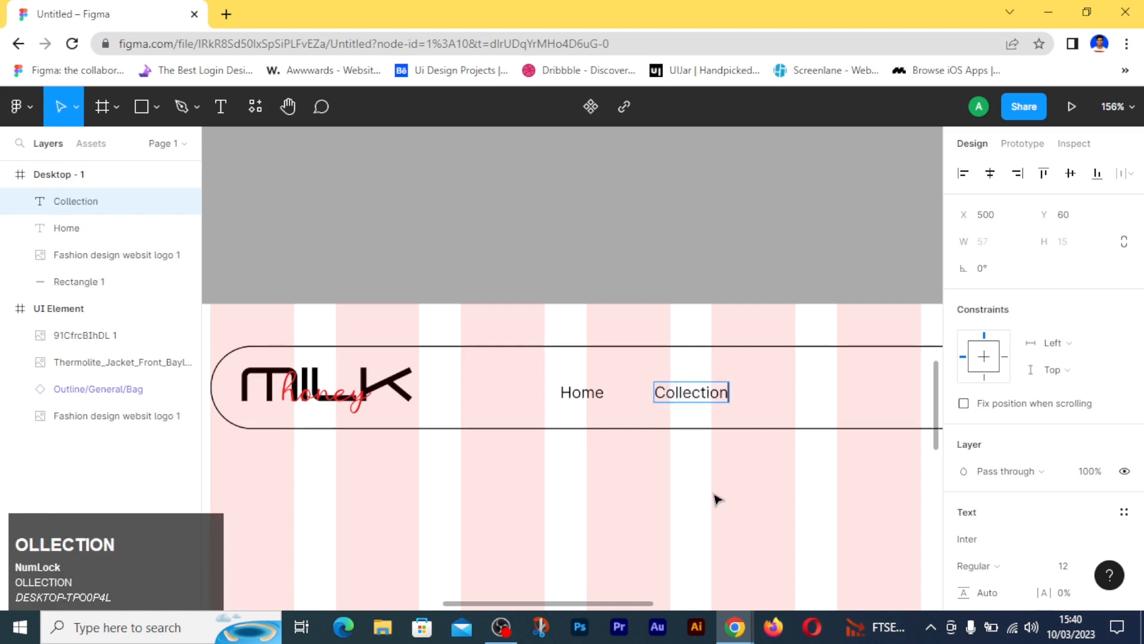
- Duplicate the Collection text to its right in the header bar and change the copy to "Shop"
{"action": "key", "text": "Escape"}
{"action": "left_click_drag", "start_coordinate": [691, 392], "coordinate": [816, 392]}
{"action": "double_click", "coordinate": [812, 388]}
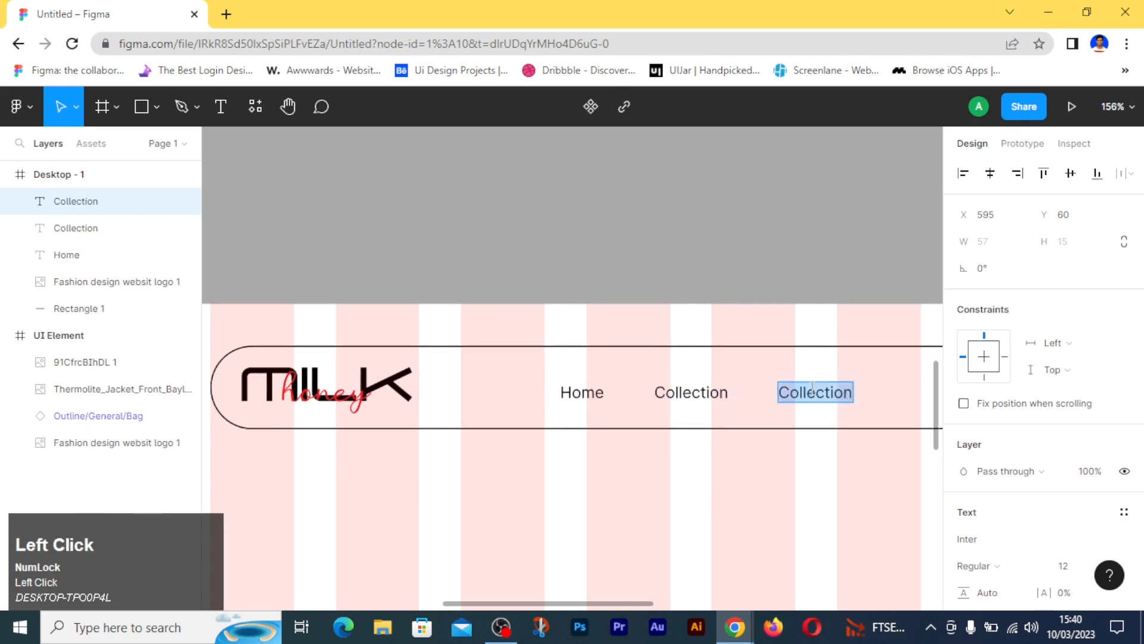
{"action": "type", "text": "Shop"}
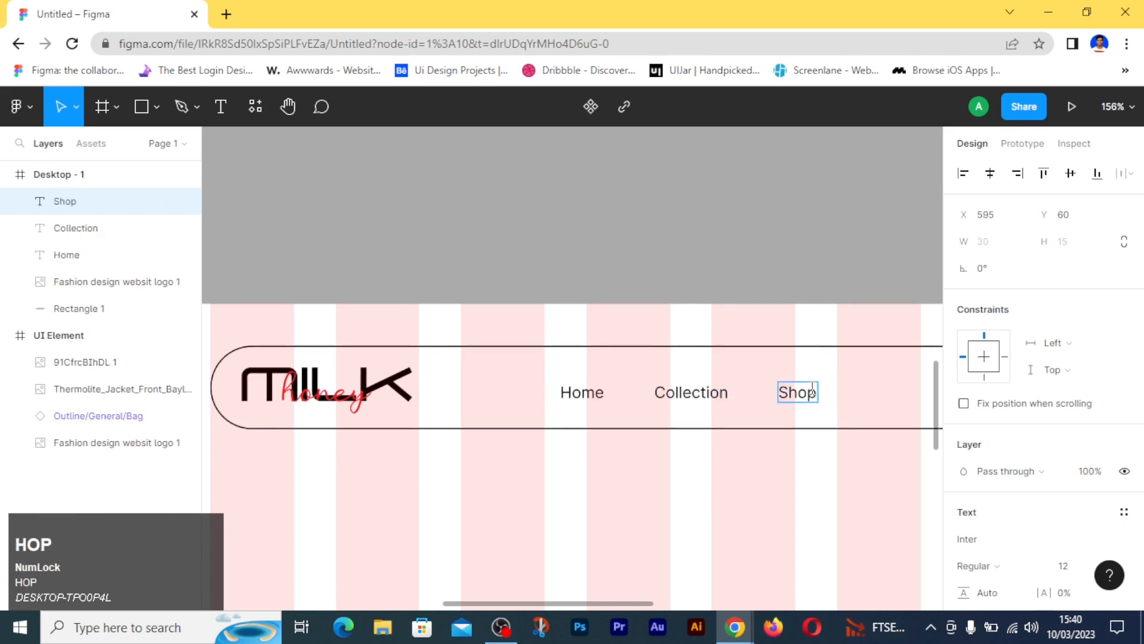
{"action": "left_click", "coordinate": [799, 456]}
{"action": "scroll", "coordinate": [798, 455], "scroll_direction": "up", "scroll_amount": 1, "text": "ctrl"}
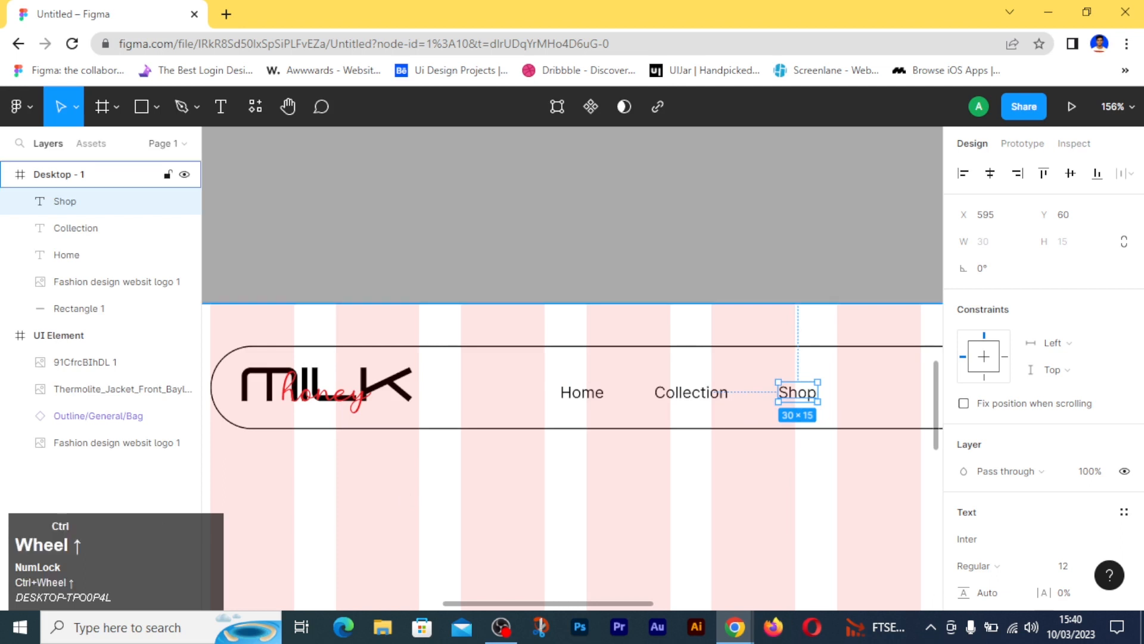
- Set the font size of the Home, Collection and Shop texts to 24
{"action": "left_click", "coordinate": [501, 627]}
{"action": "left_click", "coordinate": [582, 394]}
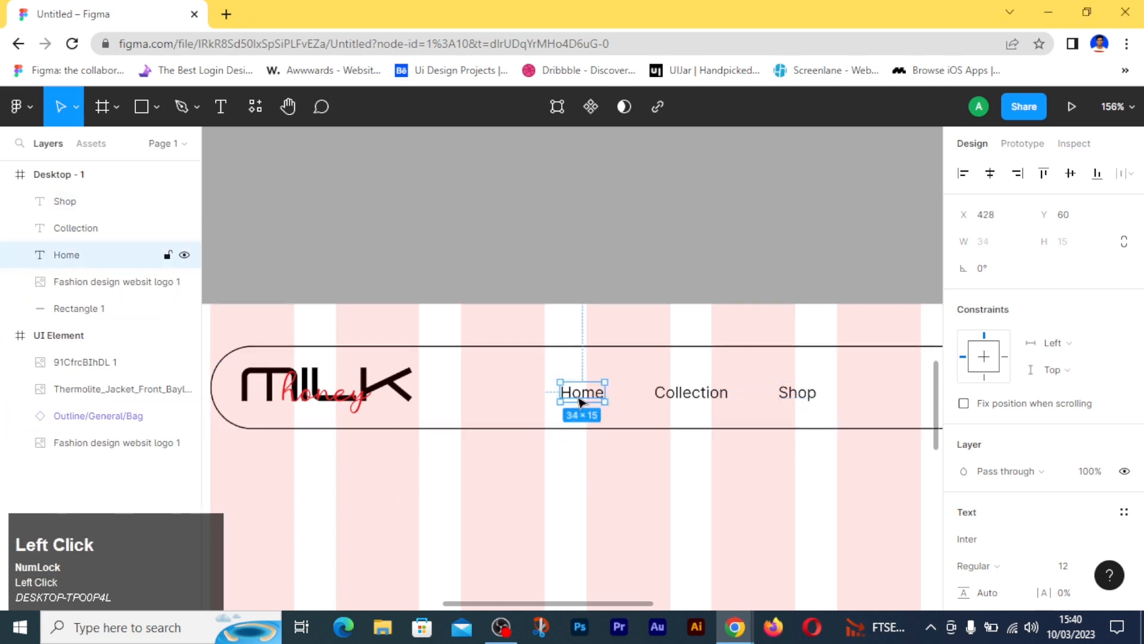
{"action": "left_click_drag", "start_coordinate": [523, 391], "coordinate": [817, 398]}
{"action": "scroll", "coordinate": [1041, 483], "scroll_direction": "down", "scroll_amount": 3}
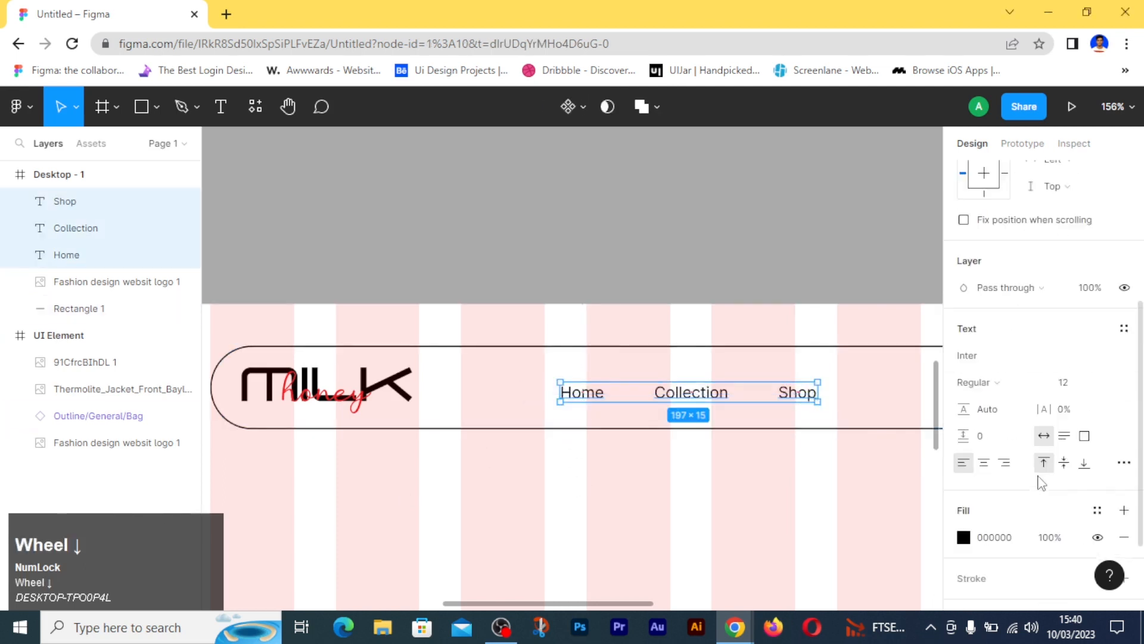
{"action": "left_click", "coordinate": [1069, 386]}
{"action": "type", "text": "24"}
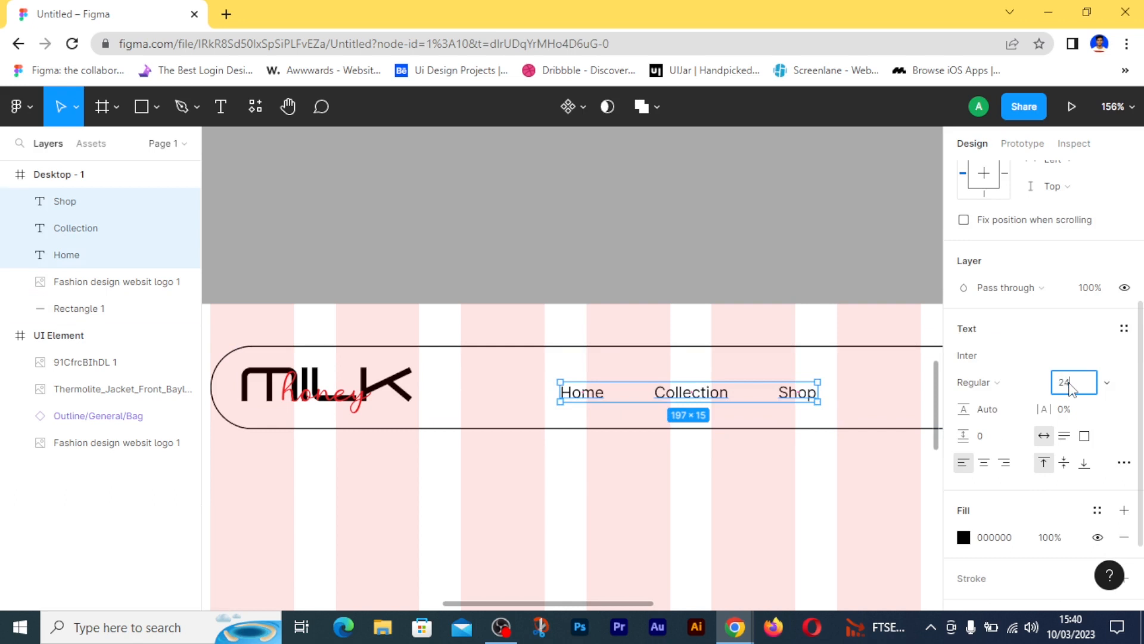
{"action": "left_click", "coordinate": [848, 501]}
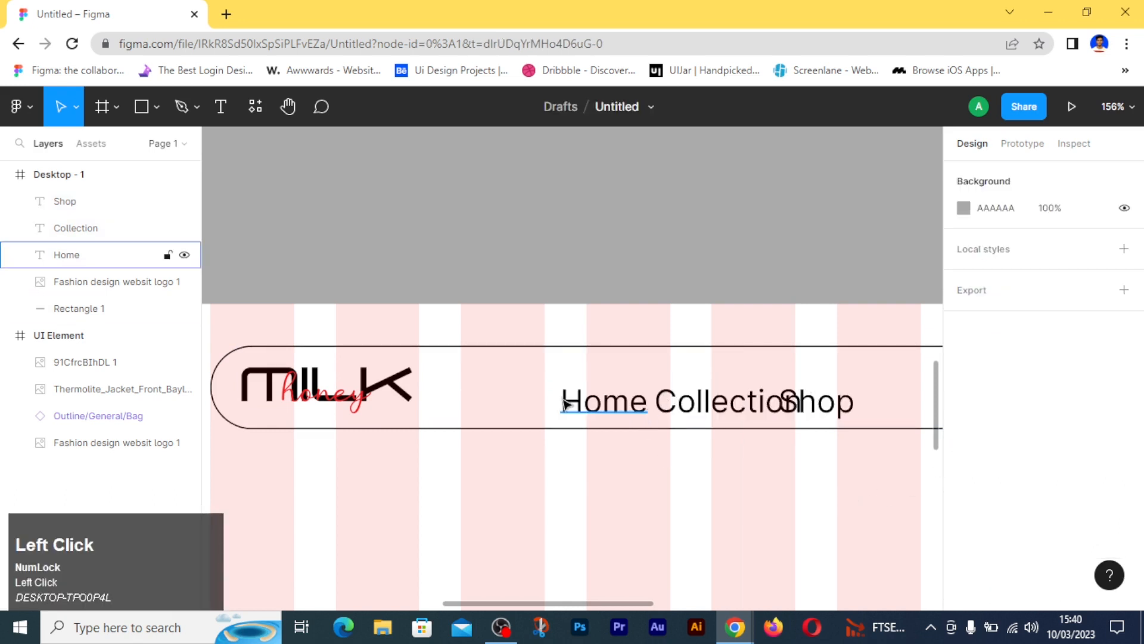
- Spread the enlarged navigation texts apart on a common line, with Home further left, Collection in the middle and Shop further right
{"action": "left_click", "coordinate": [723, 390]}
{"action": "left_click_drag", "start_coordinate": [722, 386], "coordinate": [876, 395]}
{"action": "left_click", "coordinate": [857, 353]}
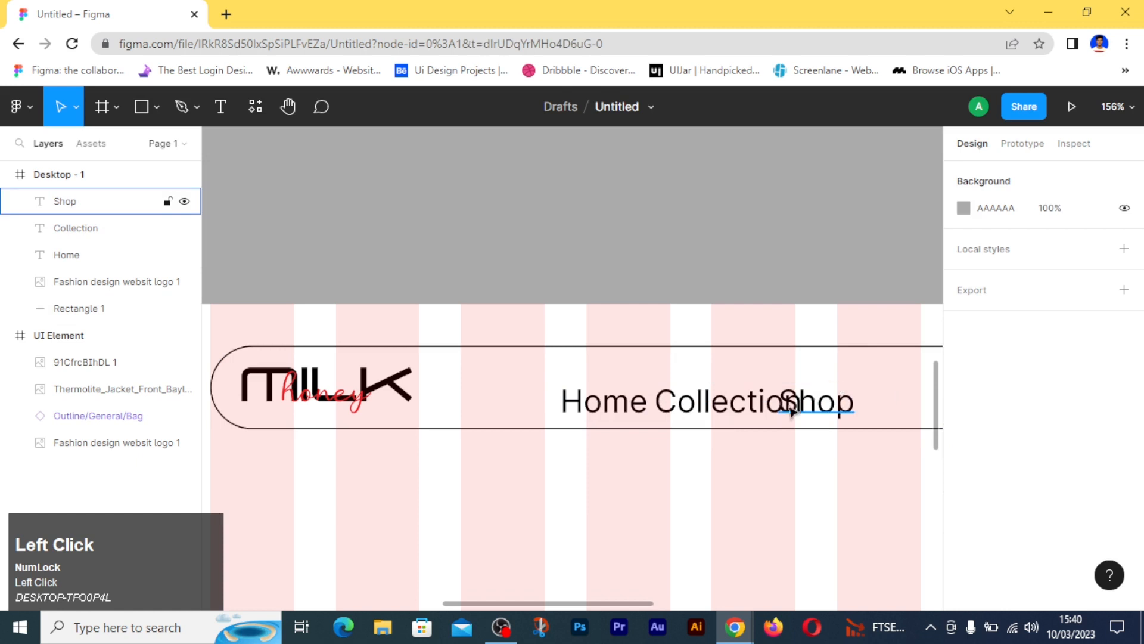
{"action": "left_click_drag", "start_coordinate": [598, 414], "coordinate": [528, 389]}
{"action": "left_click_drag", "start_coordinate": [830, 400], "coordinate": [923, 376]}
{"action": "left_click_drag", "start_coordinate": [735, 411], "coordinate": [730, 387]}
- Set the font of the Home, Collection and Shop texts to Roboto
{"action": "left_click_drag", "start_coordinate": [577, 421], "coordinate": [912, 375]}
{"action": "scroll", "coordinate": [971, 434], "scroll_direction": "down", "scroll_amount": 4}
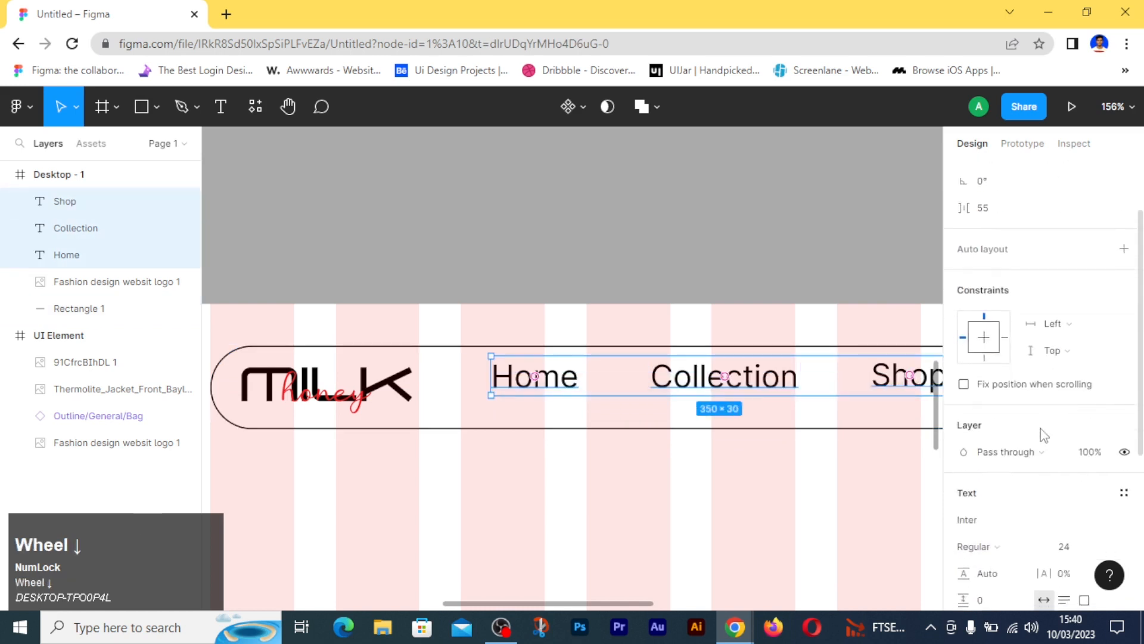
{"action": "left_click", "coordinate": [989, 360]}
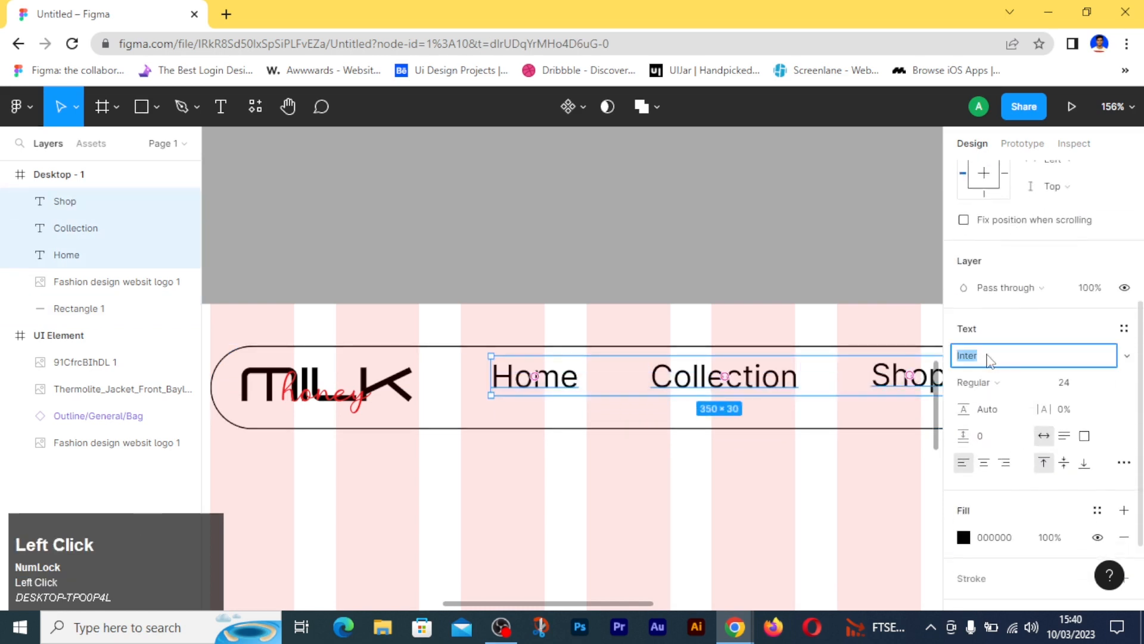
{"action": "type", "text": "Roboto"}
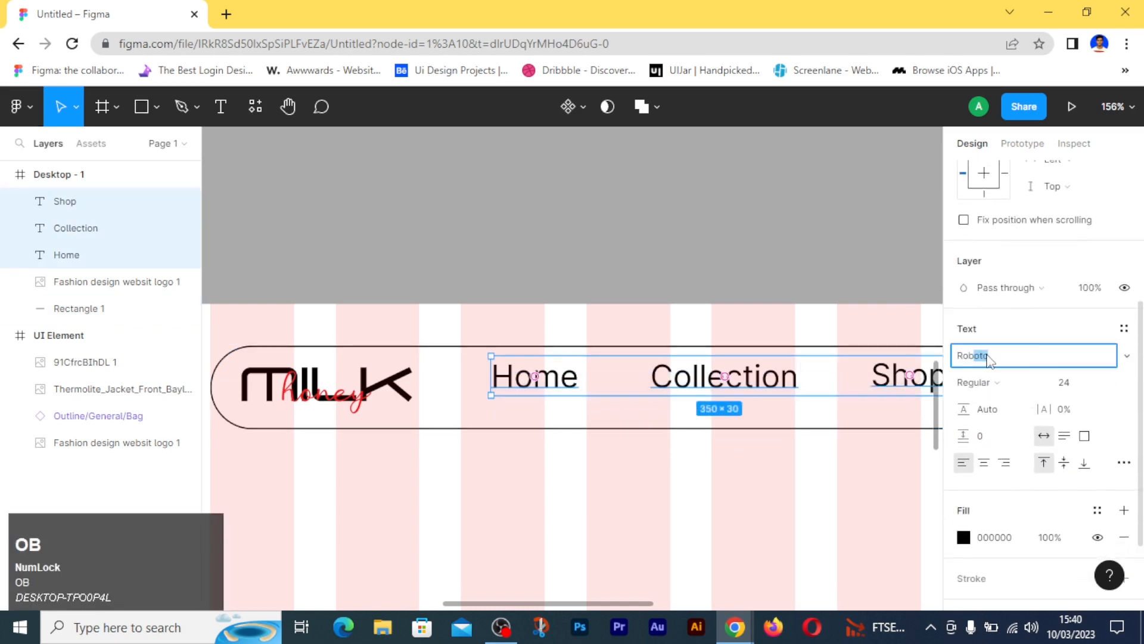
{"action": "key", "text": "Return"}
{"action": "scroll", "coordinate": [713, 505], "scroll_direction": "down", "scroll_amount": 3}
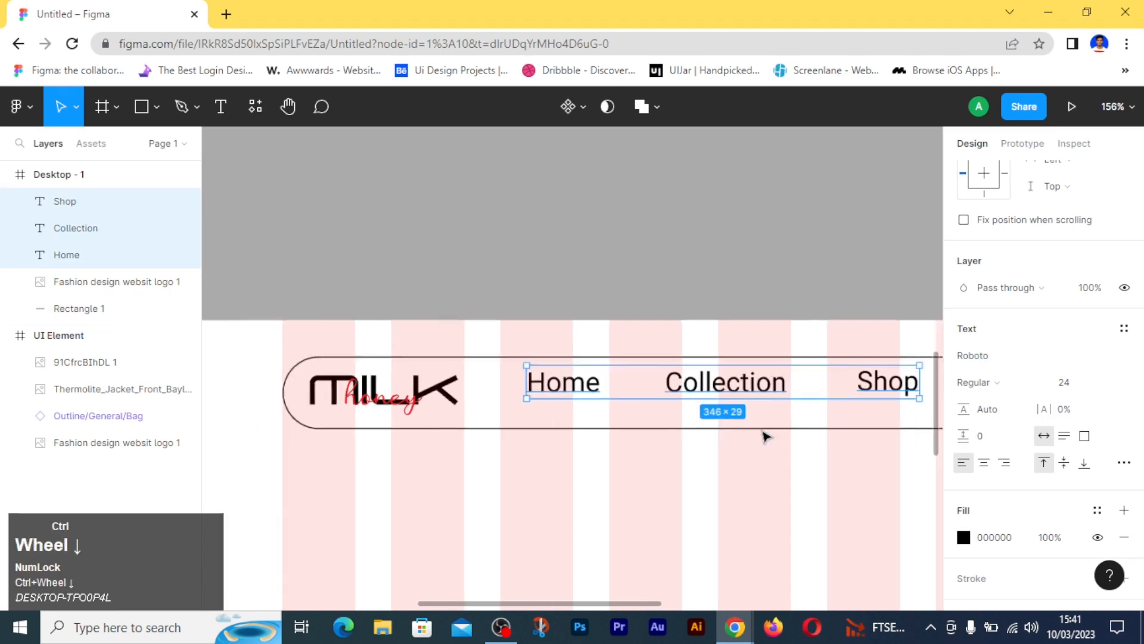
{"action": "left_click_drag", "start_coordinate": [712, 505], "coordinate": [586, 515]}
{"action": "scroll", "coordinate": [639, 553], "scroll_direction": "down", "scroll_amount": 1, "text": "ctrl"}
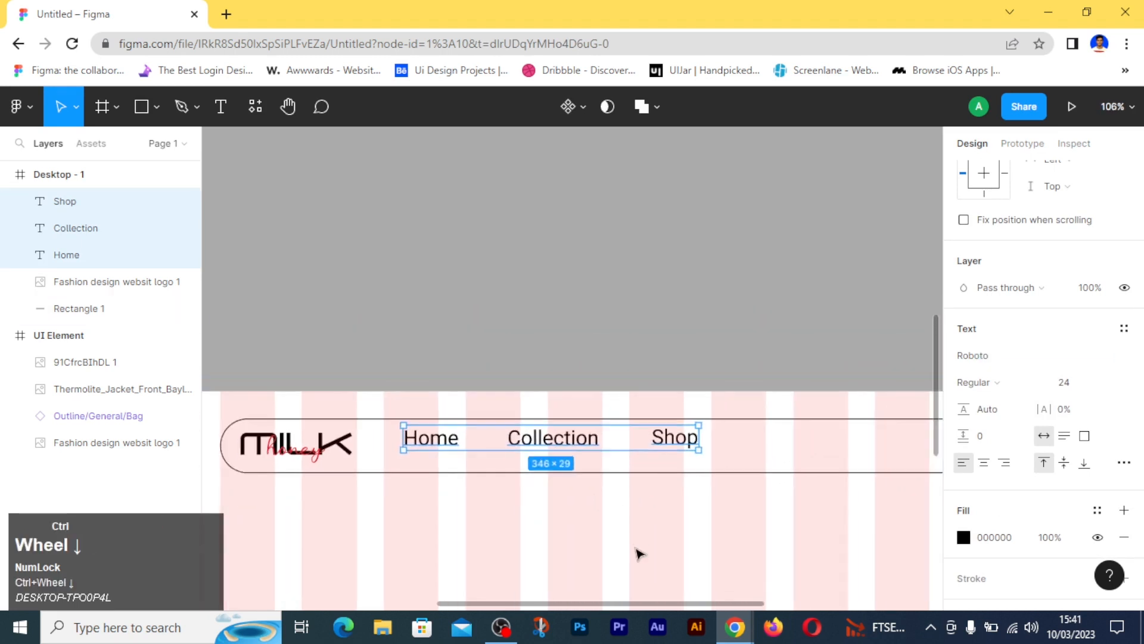
- Set the font of the three navigation texts to Outfit and move them right and slightly down within the header bar
{"action": "left_click", "coordinate": [995, 356]}
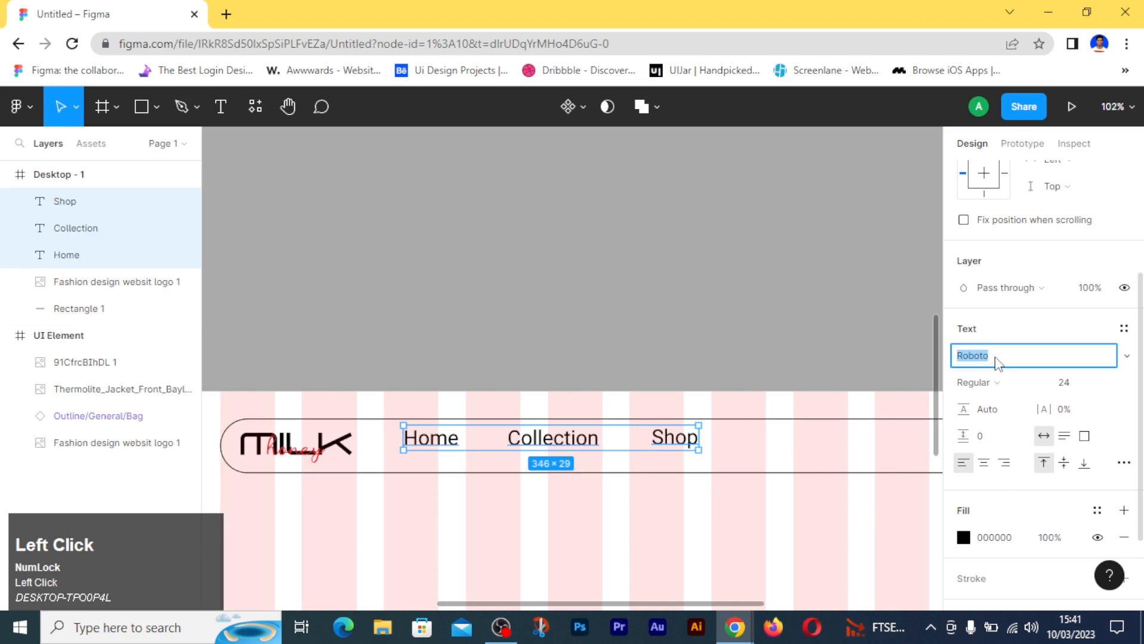
{"action": "type", "text": "ou"}
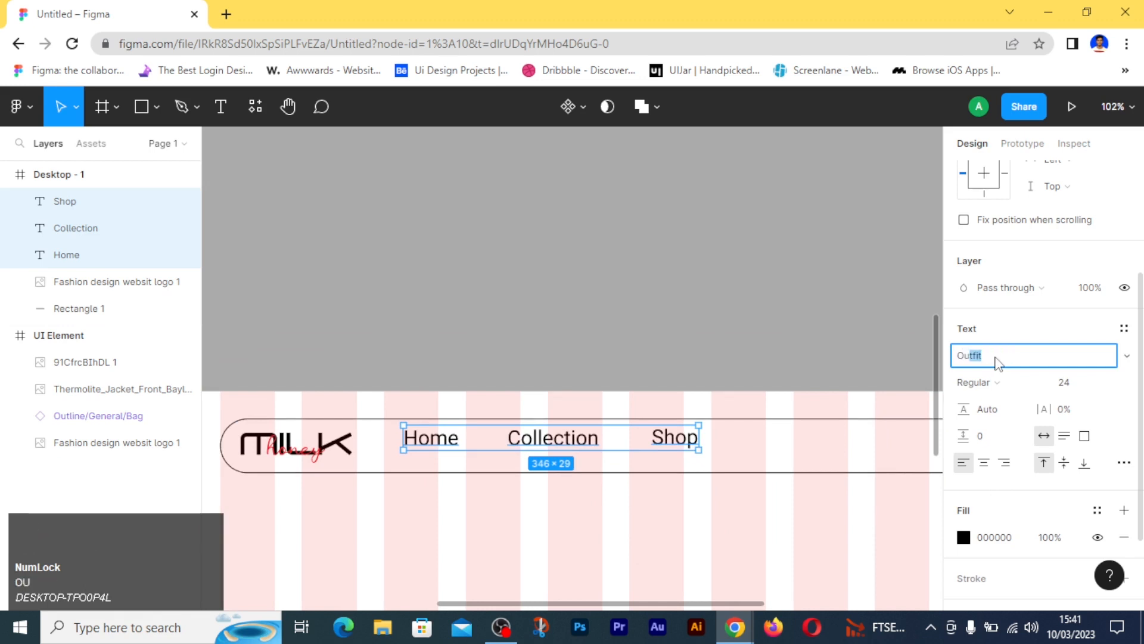
{"action": "key", "text": "Return"}
{"action": "left_click_drag", "start_coordinate": [568, 442], "coordinate": [629, 453]}
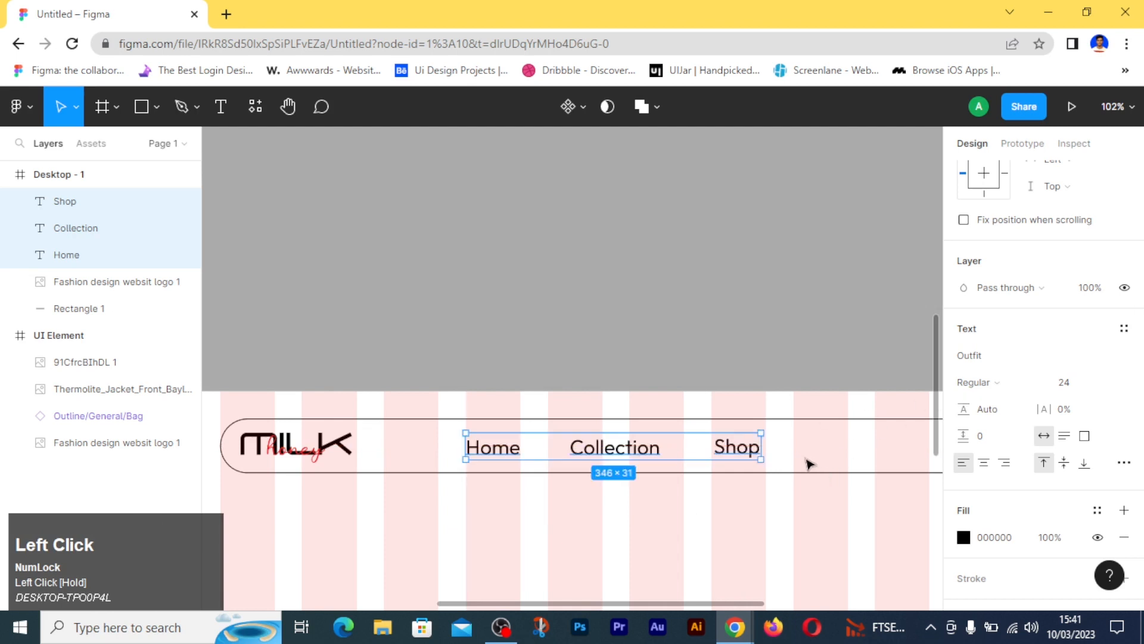
- Align the Home, Collection and Shop texts on their vertical centres and distribute their horizontal spacing evenly
{"action": "left_click", "coordinate": [773, 449]}
{"action": "left_click", "coordinate": [735, 455]}
{"action": "left_click_drag", "start_coordinate": [736, 455], "coordinate": [745, 453]}
{"action": "left_click_drag", "start_coordinate": [807, 434], "coordinate": [460, 462]}
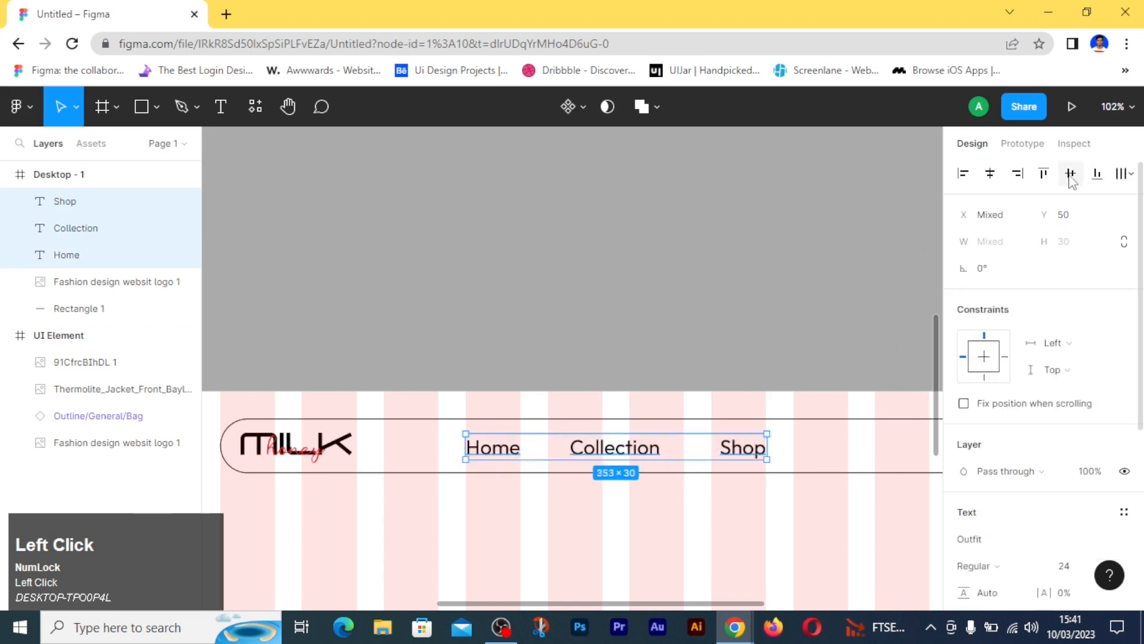
{"action": "left_click", "coordinate": [1124, 173]}
{"action": "left_click", "coordinate": [989, 246]}
{"action": "left_click", "coordinate": [762, 530]}
- Wrap the Home, Collection and Shop texts in a horizontal auto layout frame
{"action": "key", "text": "space"}
{"action": "left_click_drag", "start_coordinate": [798, 505], "coordinate": [648, 500]}
{"action": "left_click_drag", "start_coordinate": [296, 430], "coordinate": [636, 460]}
{"action": "key", "text": "shift+a"}
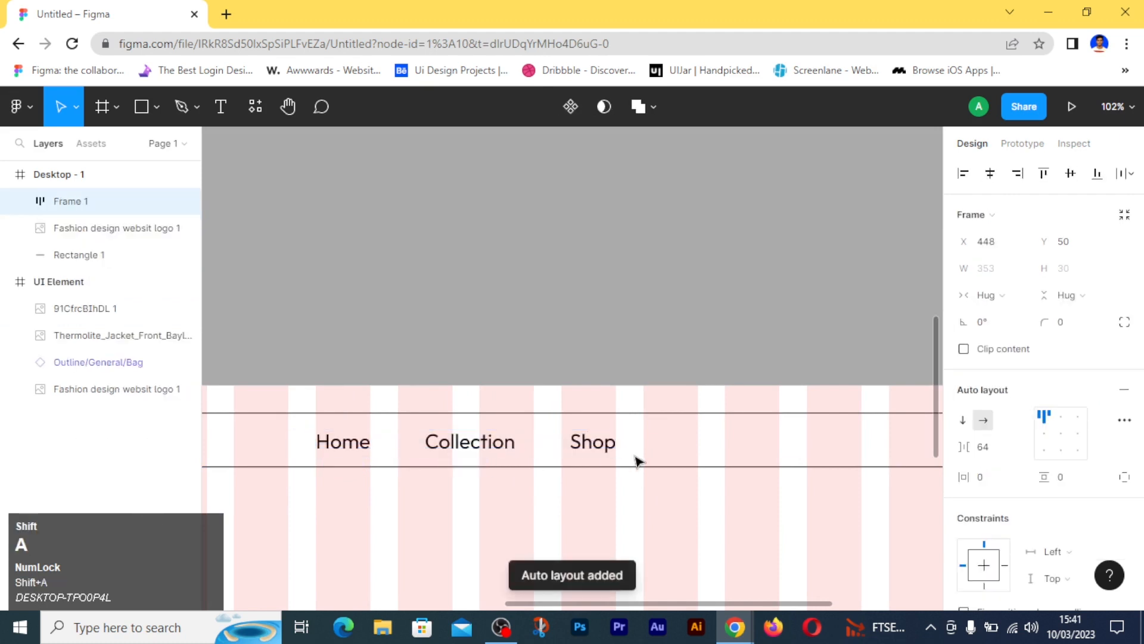
- Centre the navigation links frame on the header bar rectangle both horizontally and vertically
{"action": "key", "text": "alt"}
{"action": "left_click_drag", "start_coordinate": [496, 486], "coordinate": [515, 438]}
{"action": "left_click", "coordinate": [990, 173]}
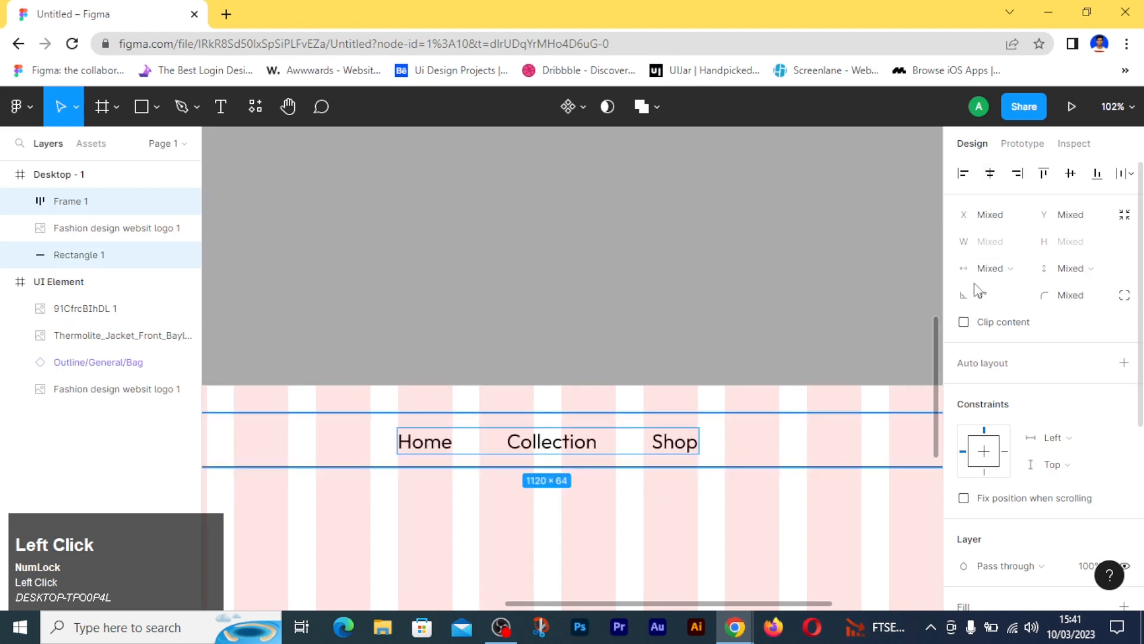
{"action": "left_click", "coordinate": [1069, 177]}
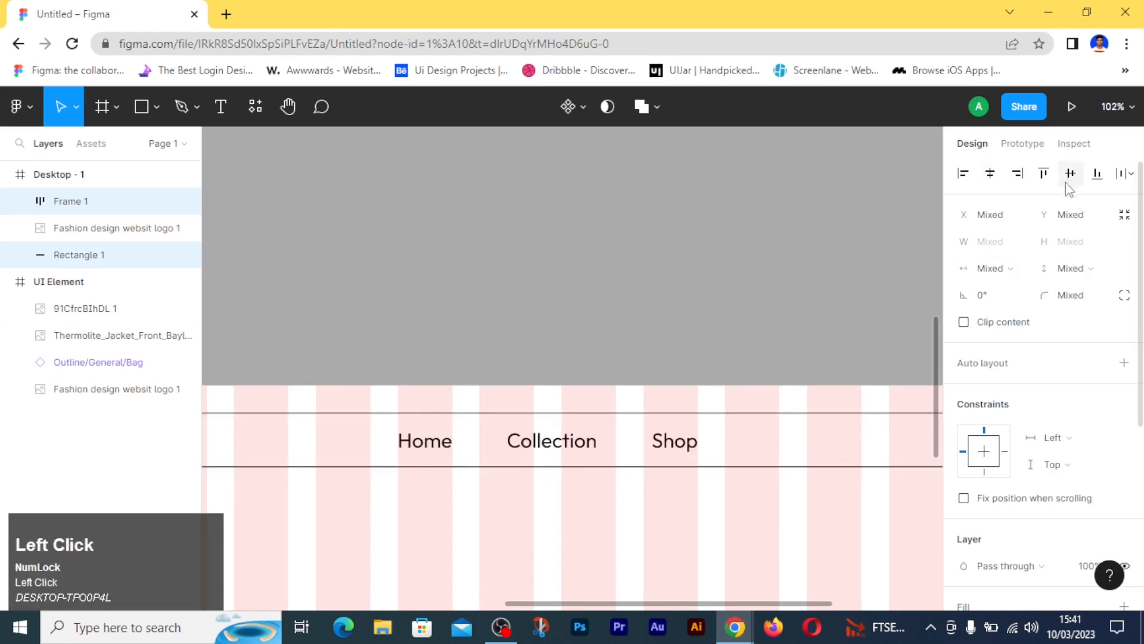
{"action": "left_click", "coordinate": [687, 526]}
- Move the navigation links frame left so that Home starts at the left edge of the preceding grid column
{"action": "left_click", "coordinate": [539, 430]}
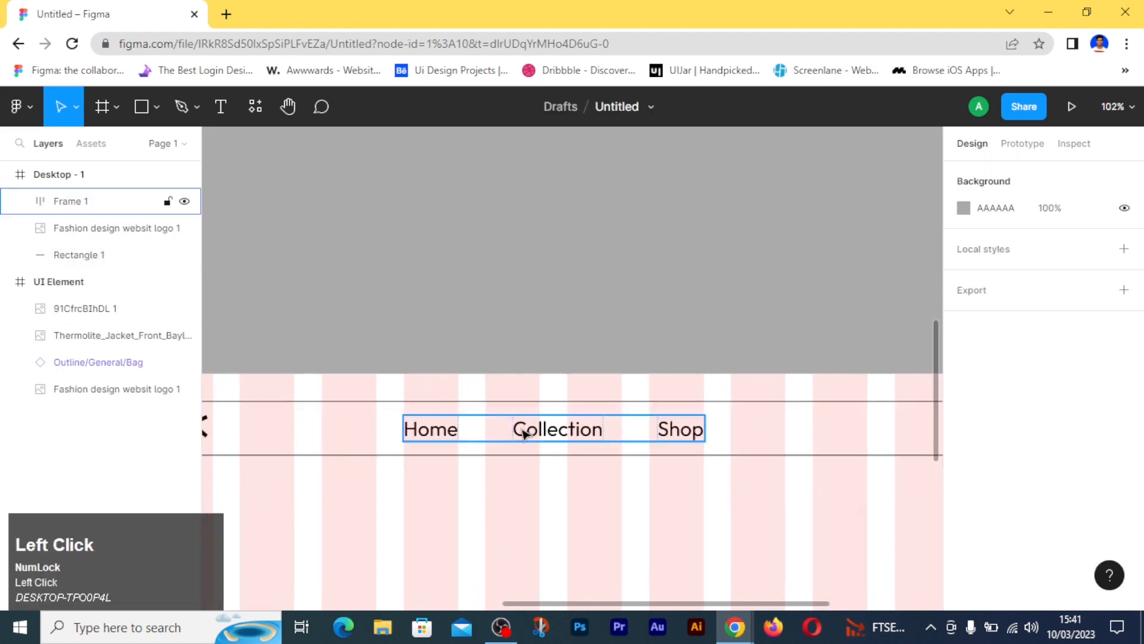
{"action": "left_click_drag", "start_coordinate": [551, 430], "coordinate": [469, 431]}
{"action": "left_click", "coordinate": [529, 512]}
- Draw a rectangle about 131 × 35 px inside the right end of the header bar
{"action": "key", "text": "space"}
{"action": "left_click_drag", "start_coordinate": [671, 495], "coordinate": [294, 513]}
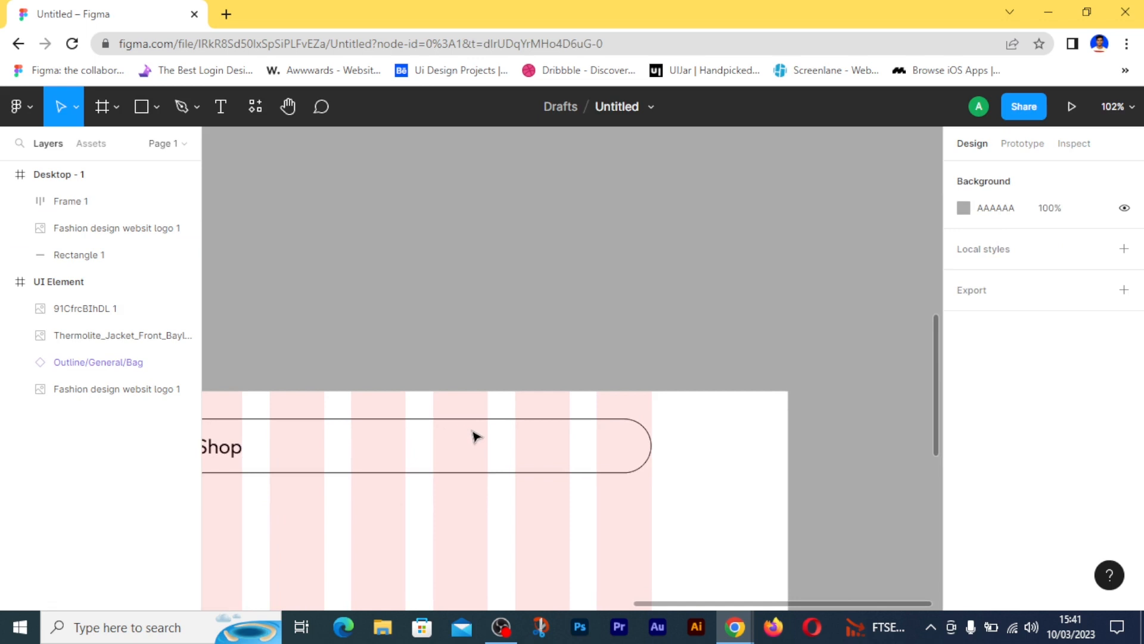
{"action": "left_click", "coordinate": [143, 107]}
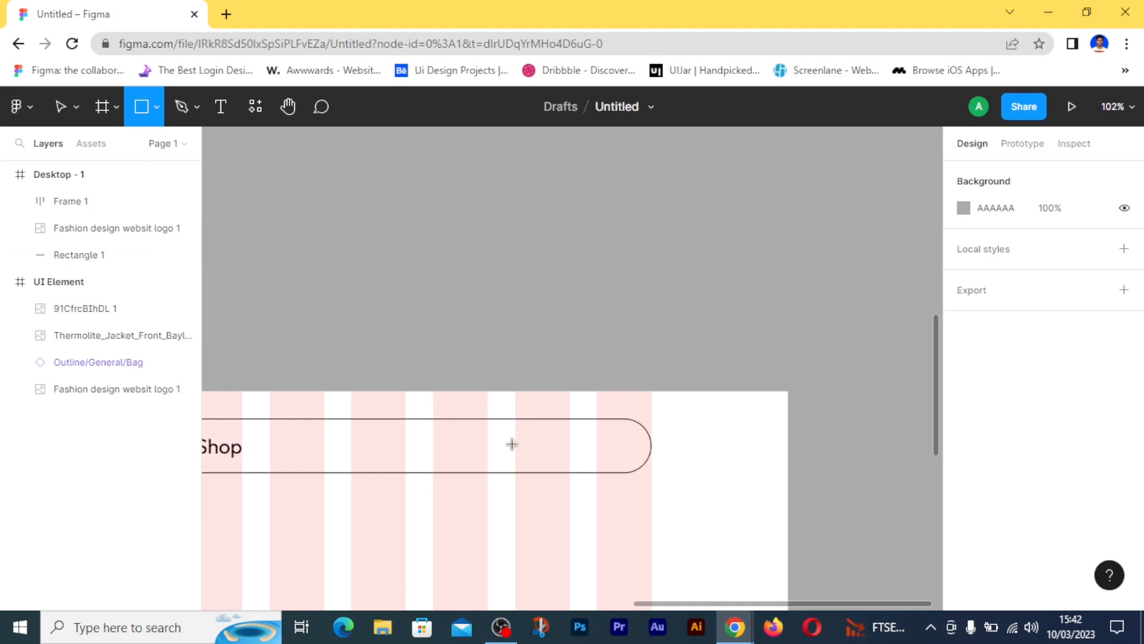
{"action": "left_click_drag", "start_coordinate": [515, 437], "coordinate": [590, 439]}
{"action": "left_click_drag", "start_coordinate": [627, 460], "coordinate": [627, 467]}
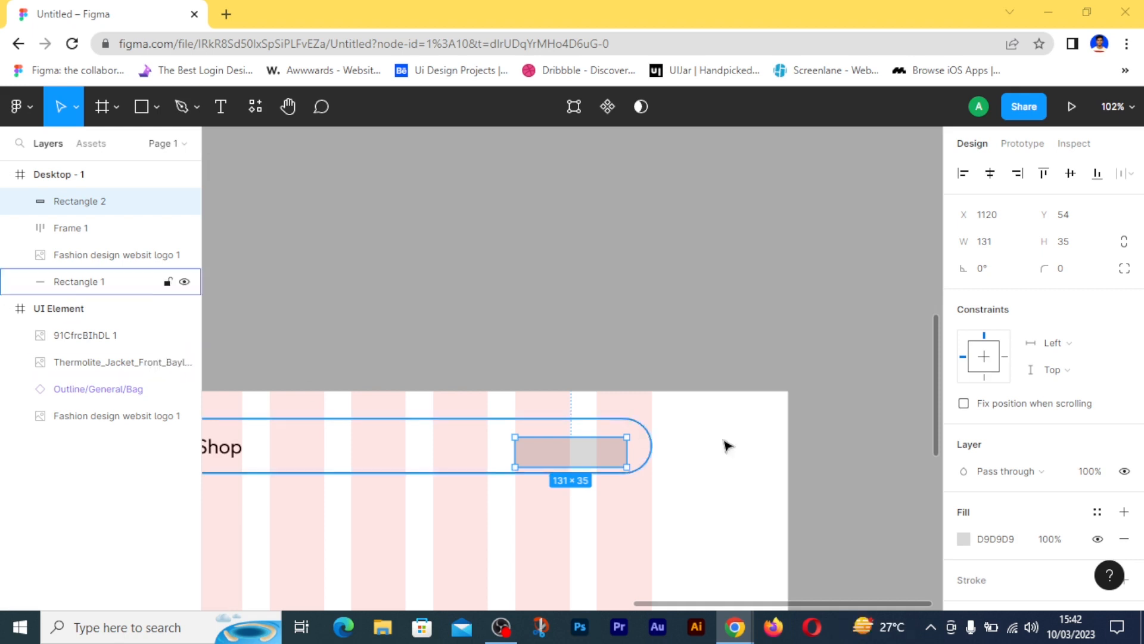
- Resize the new rectangle to 140 × 48 px and move it to X 1120, Y 40 within the header bar
{"action": "left_click", "coordinate": [984, 245]}
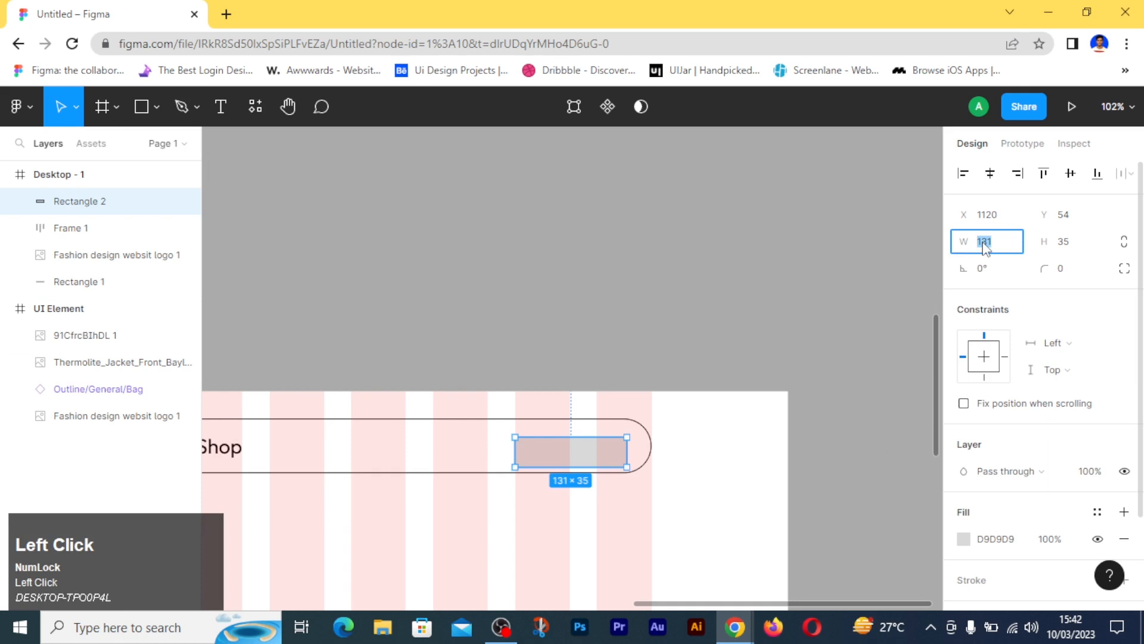
{"action": "type", "text": "140"}
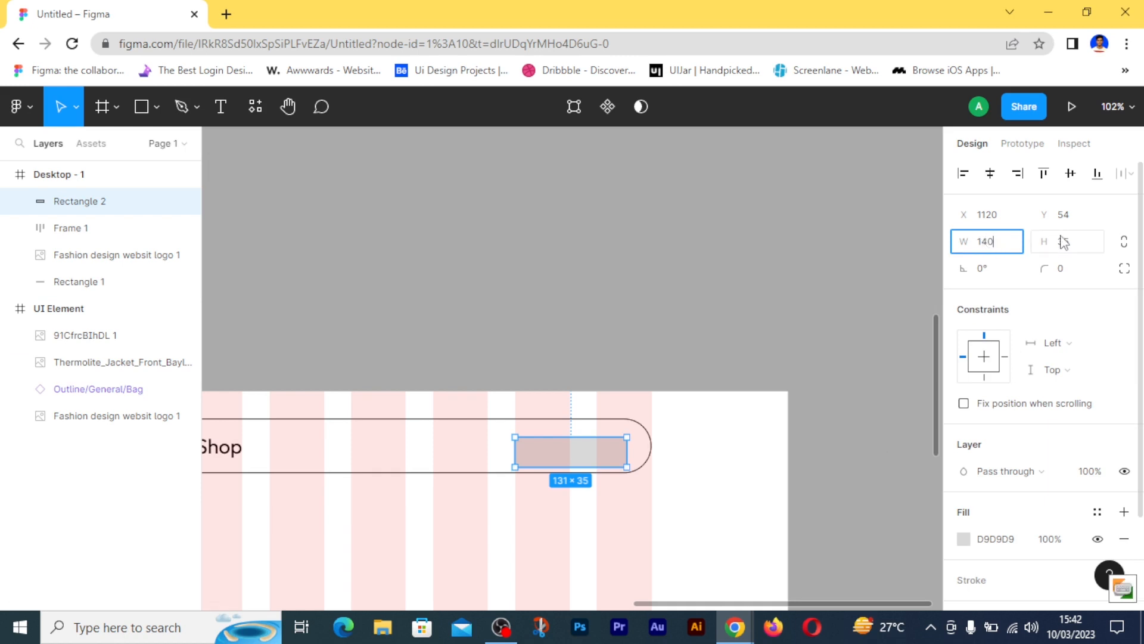
{"action": "left_click", "coordinate": [1064, 245]}
{"action": "type", "text": "48"}
{"action": "key", "text": "Return"}
{"action": "left_click_drag", "start_coordinate": [581, 462], "coordinate": [575, 455]}
- Set the rectangle's top-right and bottom-right corner radii to 30
{"action": "left_click", "coordinate": [1124, 272]}
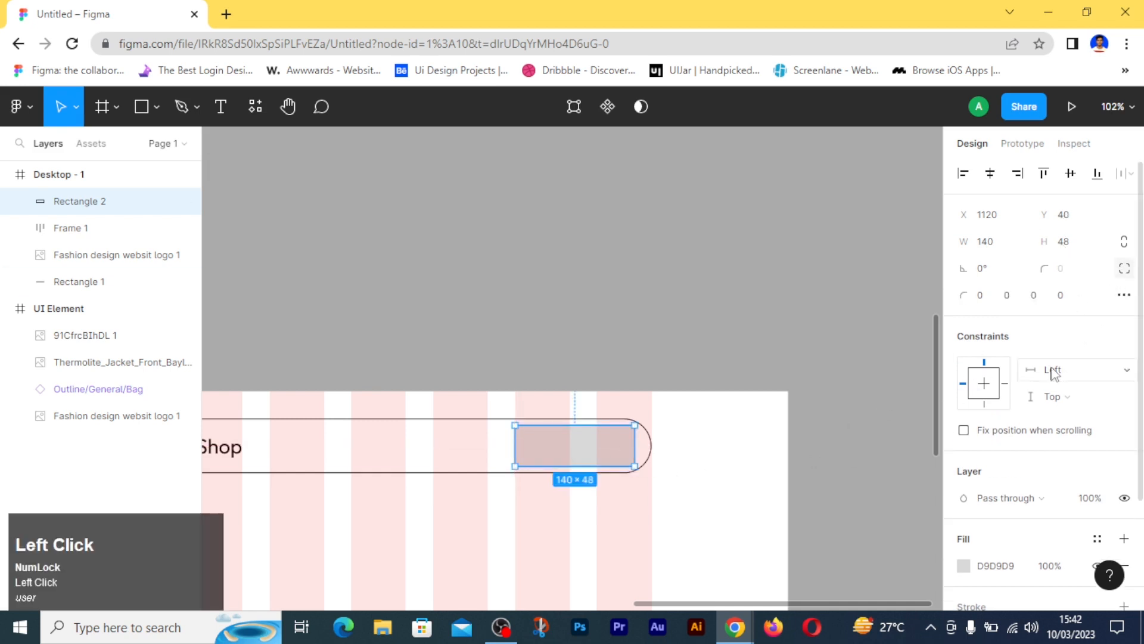
{"action": "left_click", "coordinate": [1036, 298]}
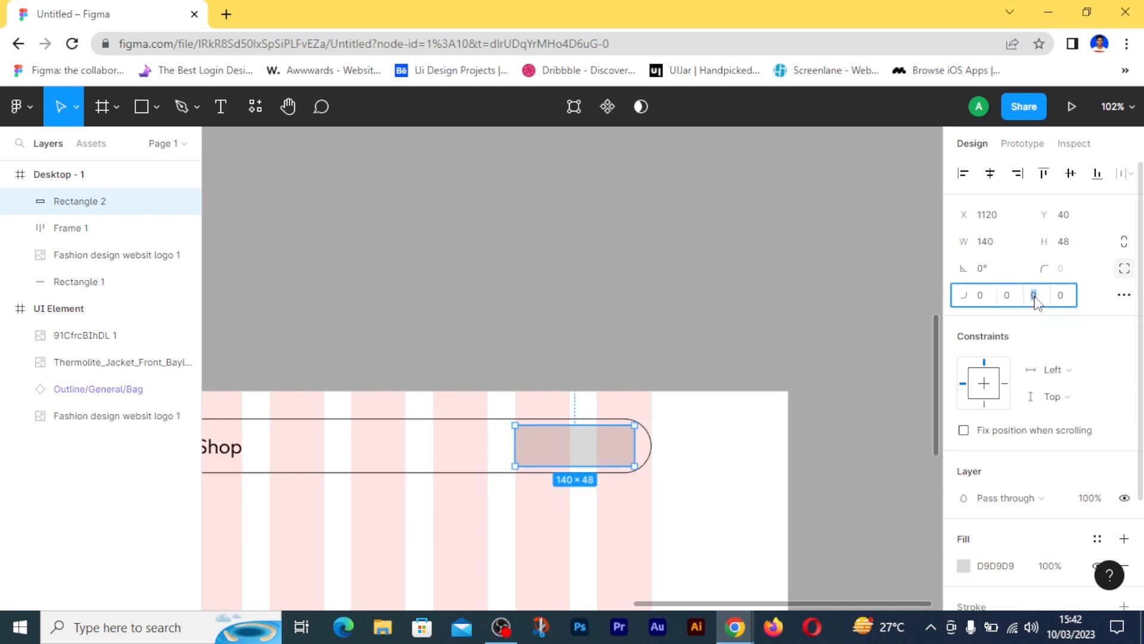
{"action": "type", "text": "30"}
{"action": "left_click", "coordinate": [1006, 296]}
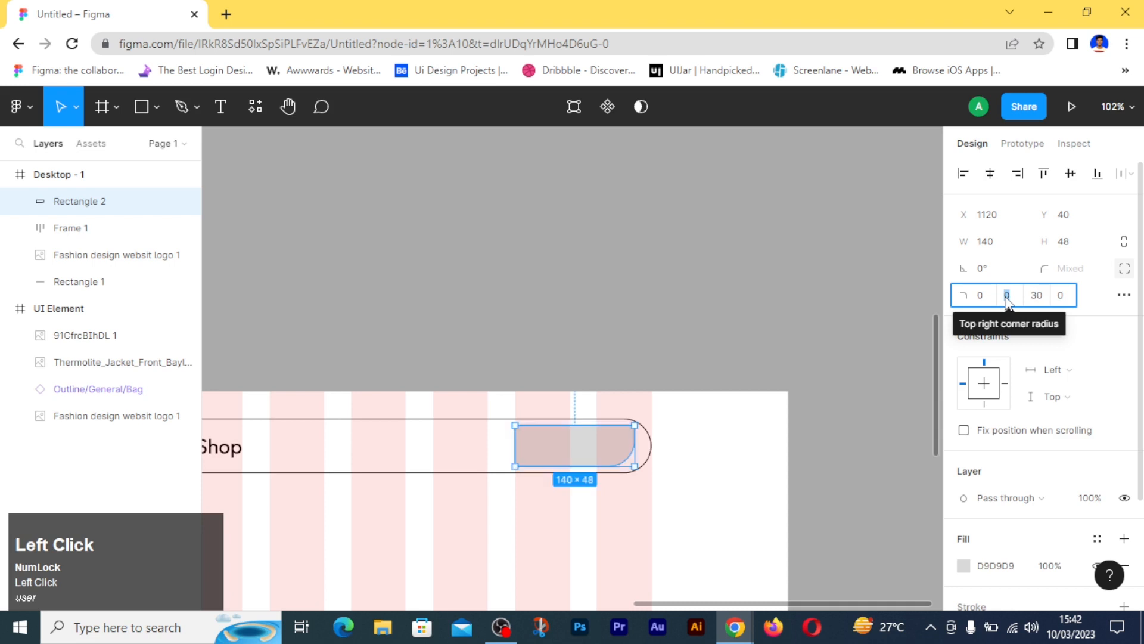
{"action": "type", "text": "30"}
{"action": "key", "text": "Return"}
{"action": "left_click", "coordinate": [733, 505]}
- Change the fill colour of the rounded button rectangle to CEFF67
{"action": "left_click", "coordinate": [593, 459]}
{"action": "scroll", "coordinate": [987, 420], "scroll_direction": "down", "scroll_amount": 2}
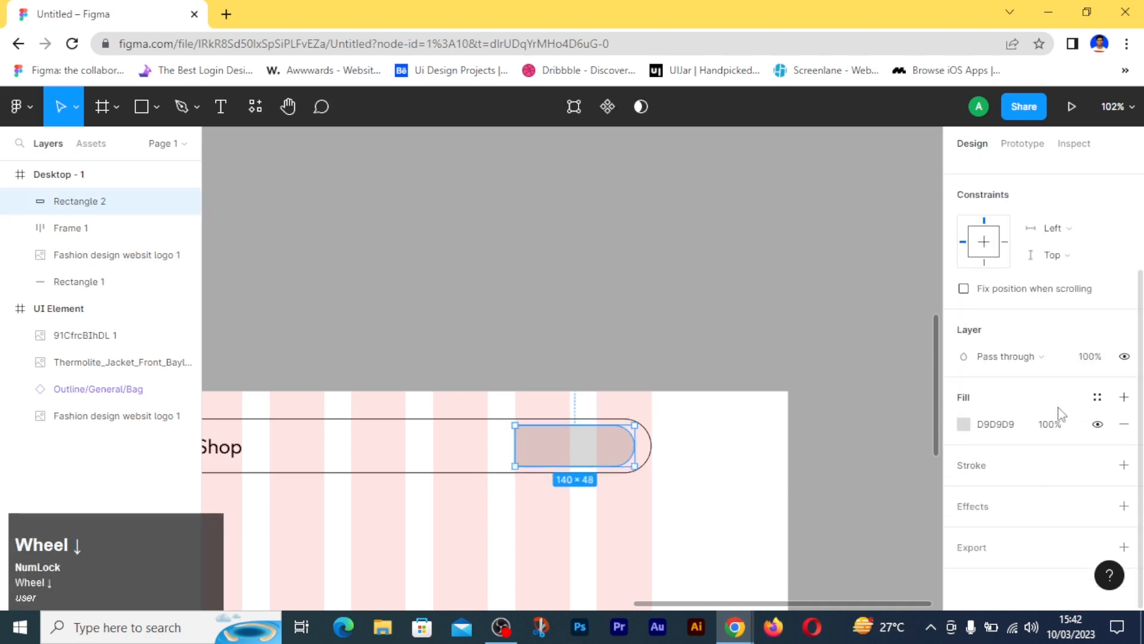
{"action": "left_click", "coordinate": [966, 424]}
{"action": "left_click", "coordinate": [996, 424]}
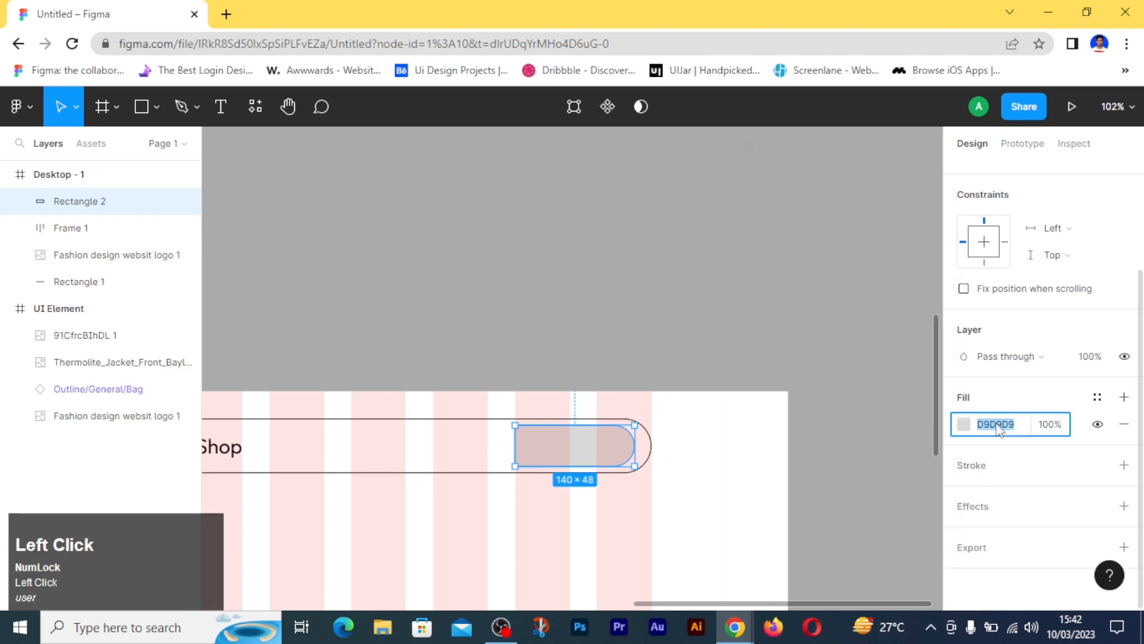
{"action": "type", "text": "ceff67"}
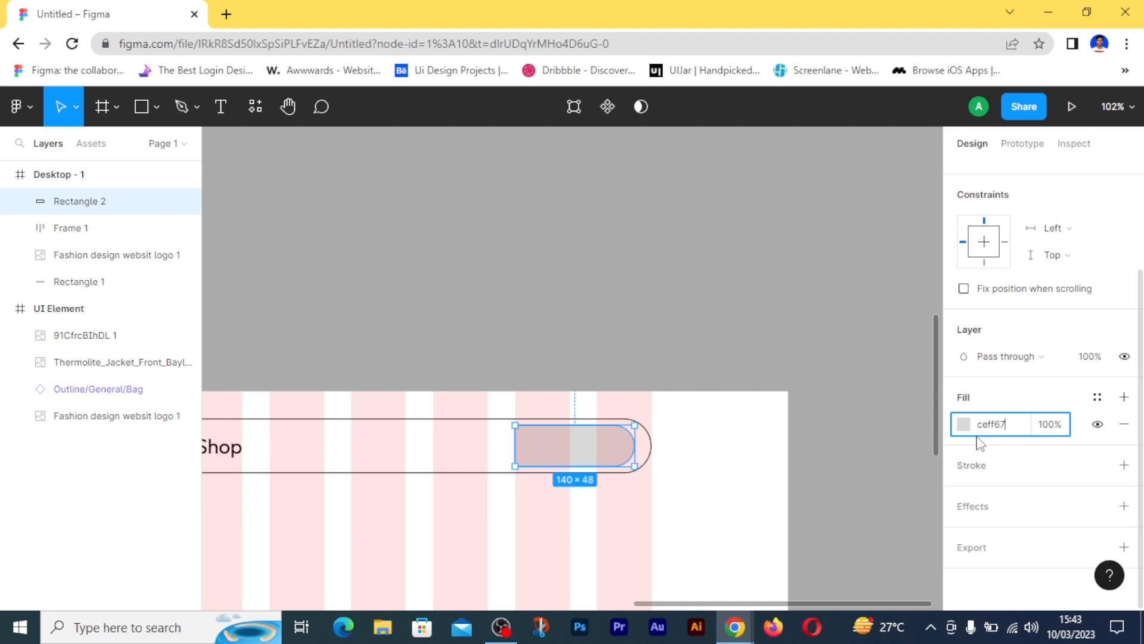
{"action": "left_click", "coordinate": [856, 375]}
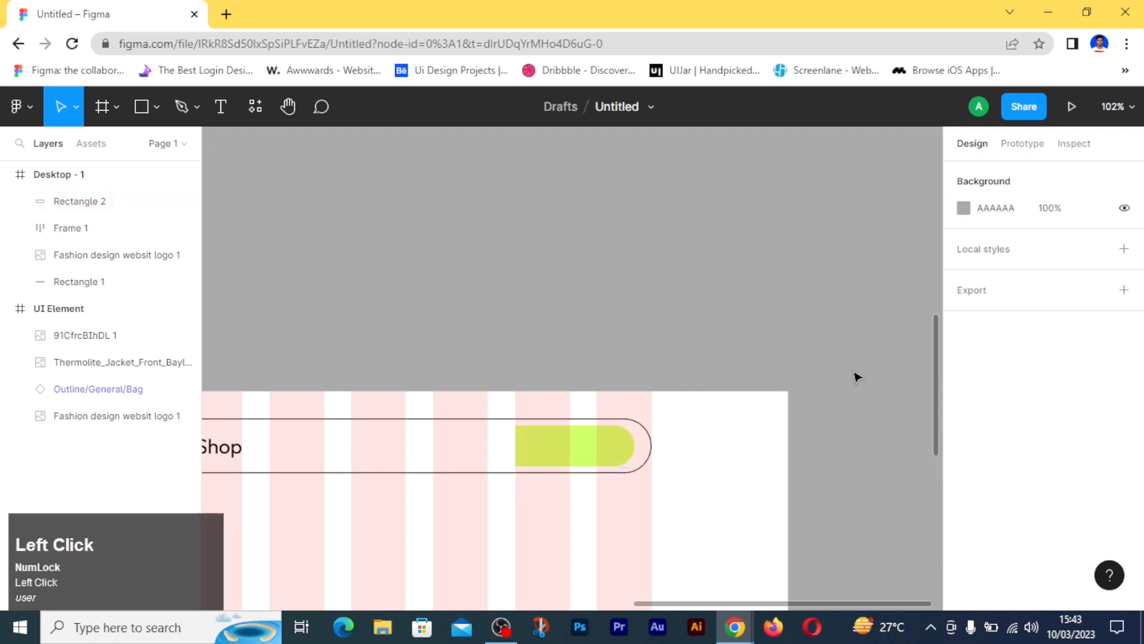
- Try a more saturated green fill on the button rectangle and restore CEFF67 from the document colours
{"action": "left_click", "coordinate": [580, 447]}
{"action": "scroll", "coordinate": [580, 446], "scroll_direction": "down", "scroll_amount": 1}
{"action": "left_click", "coordinate": [964, 566]}
{"action": "left_click", "coordinate": [915, 197]}
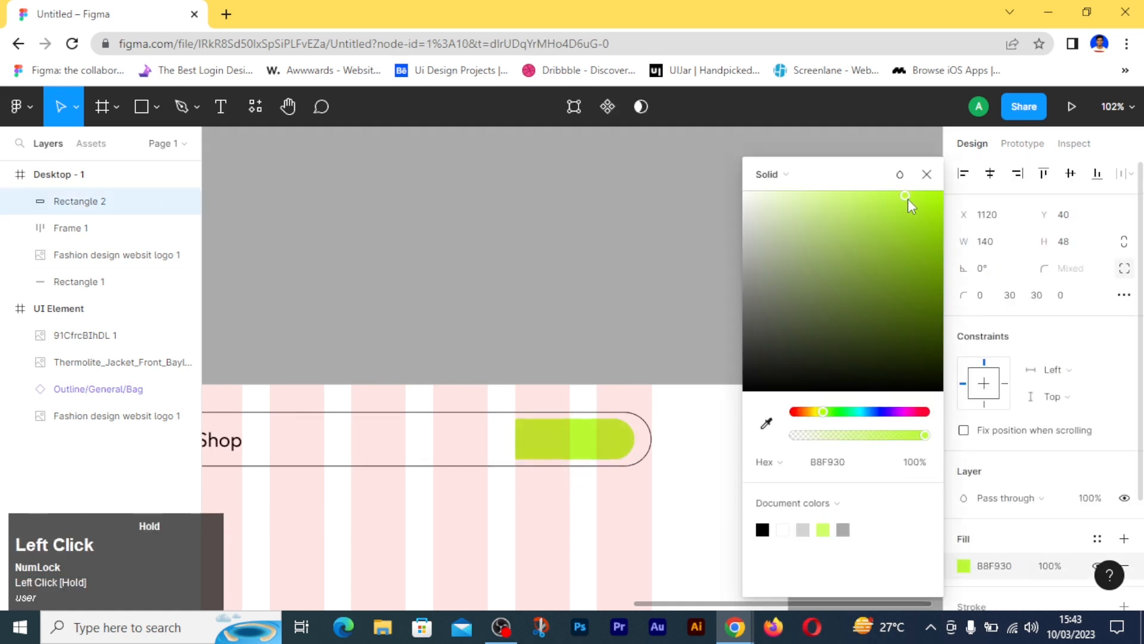
{"action": "left_click", "coordinate": [827, 529]}
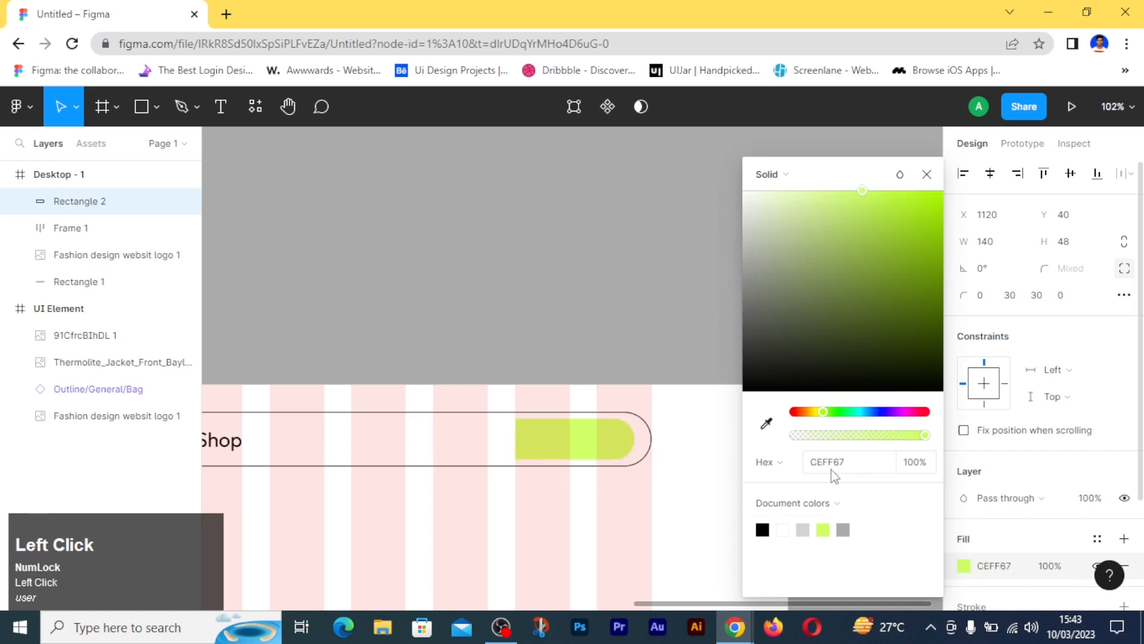
- Copy the bag icon from the UI Element frame onto the green header button at X 1132, Y 52
{"action": "left_click", "coordinate": [926, 175]}
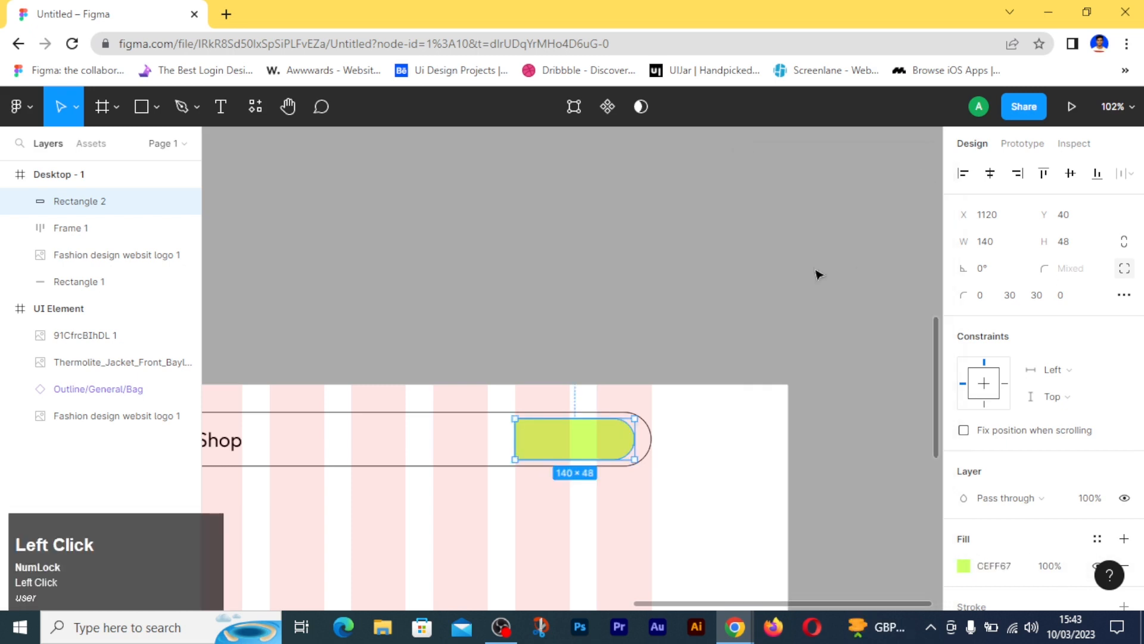
{"action": "left_click", "coordinate": [697, 309]}
{"action": "left_click", "coordinate": [578, 447]}
{"action": "scroll", "coordinate": [566, 447], "scroll_direction": "down", "scroll_amount": 5, "text": "ctrl"}
{"action": "left_click_drag", "start_coordinate": [396, 301], "coordinate": [794, 437]}
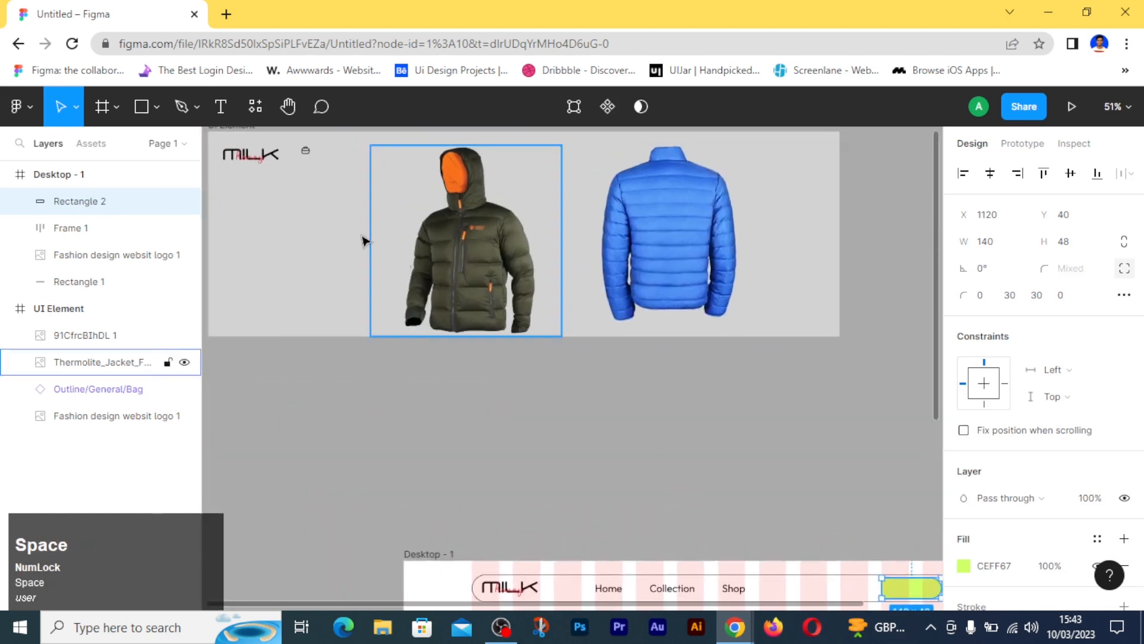
{"action": "left_click_drag", "start_coordinate": [305, 150], "coordinate": [894, 589]}
{"action": "scroll", "coordinate": [894, 589], "scroll_direction": "up", "scroll_amount": 10, "text": "ctrl"}
{"action": "left_click_drag", "start_coordinate": [826, 508], "coordinate": [513, 265]}
{"action": "left_click_drag", "start_coordinate": [577, 354], "coordinate": [530, 349]}
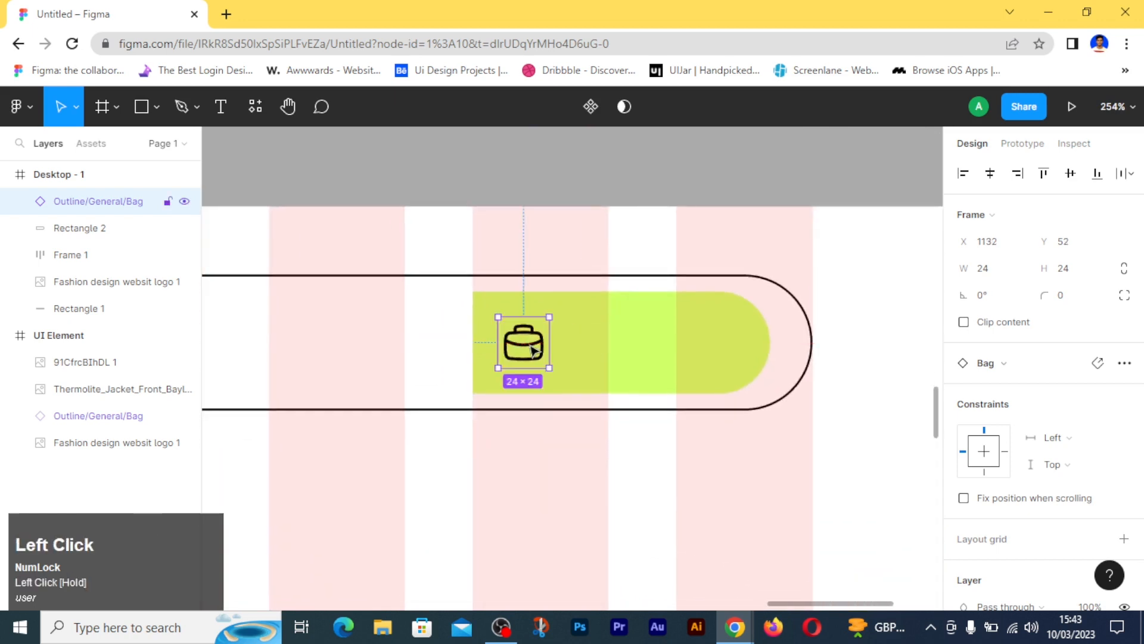
- Add a text label "Card" beside the bag icon on the green button
{"action": "left_click", "coordinate": [547, 210]}
{"action": "key", "text": "t"}
{"action": "left_click", "coordinate": [587, 333]}
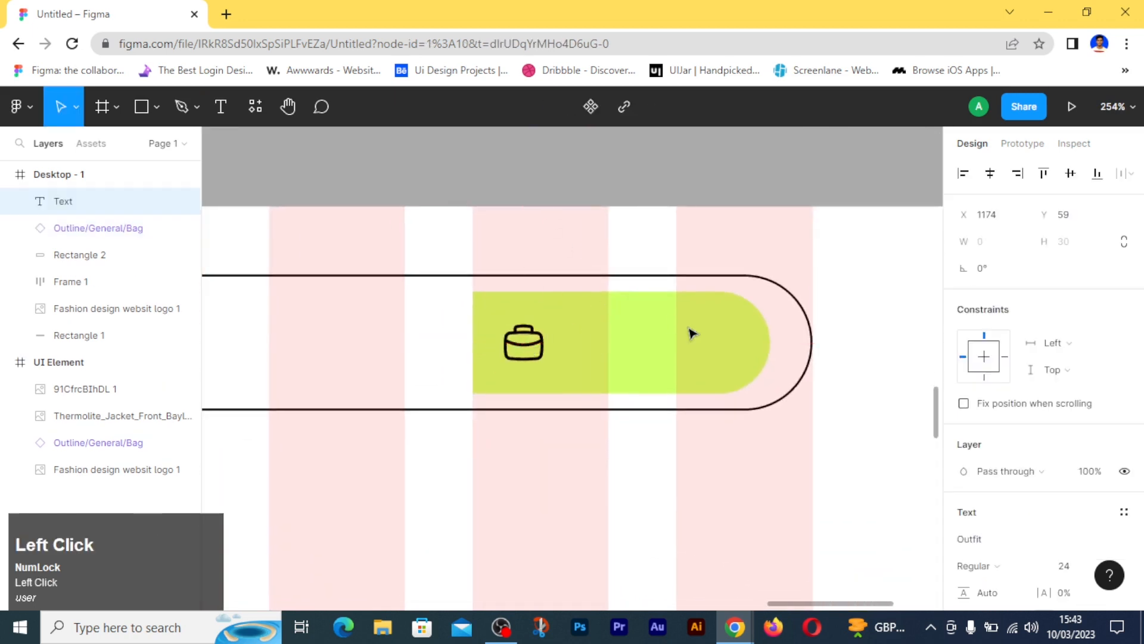
{"action": "type", "text": "Card"}
{"action": "left_click", "coordinate": [789, 503]}
- Set the Card label's font weight to Medium and move it to X 1176, Y 49
{"action": "left_click", "coordinate": [977, 565]}
{"action": "left_click", "coordinate": [993, 470]}
{"action": "left_click_drag", "start_coordinate": [638, 377], "coordinate": [638, 355]}
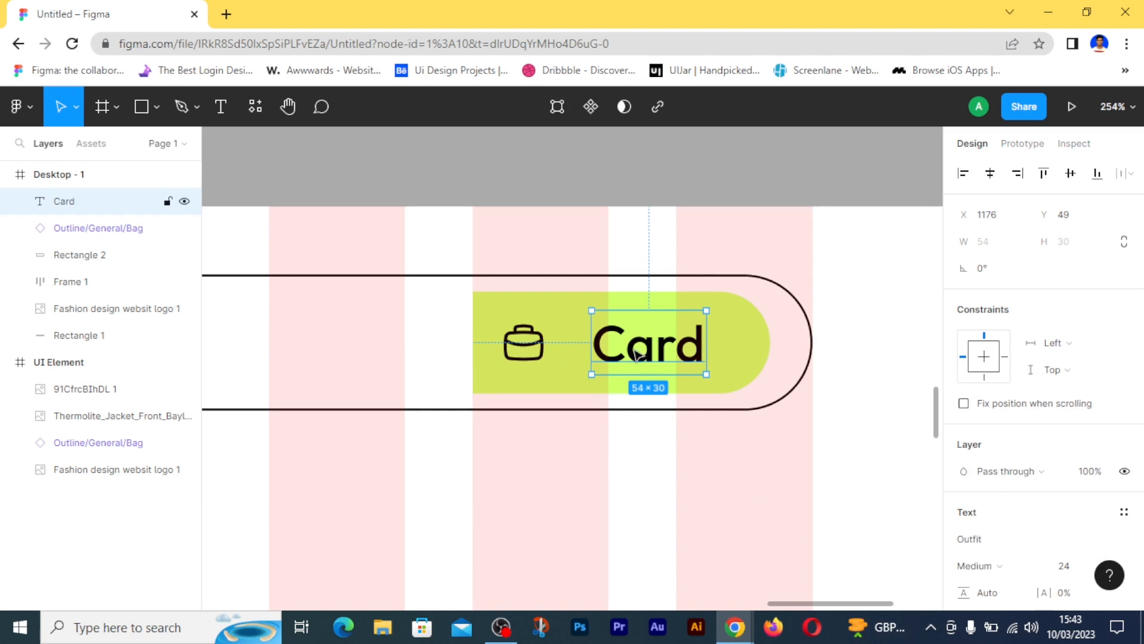
- Align the Card label and the bag icon on their vertical centres
{"action": "left_click", "coordinate": [532, 356], "text": "shift"}
{"action": "left_click", "coordinate": [1070, 174]}
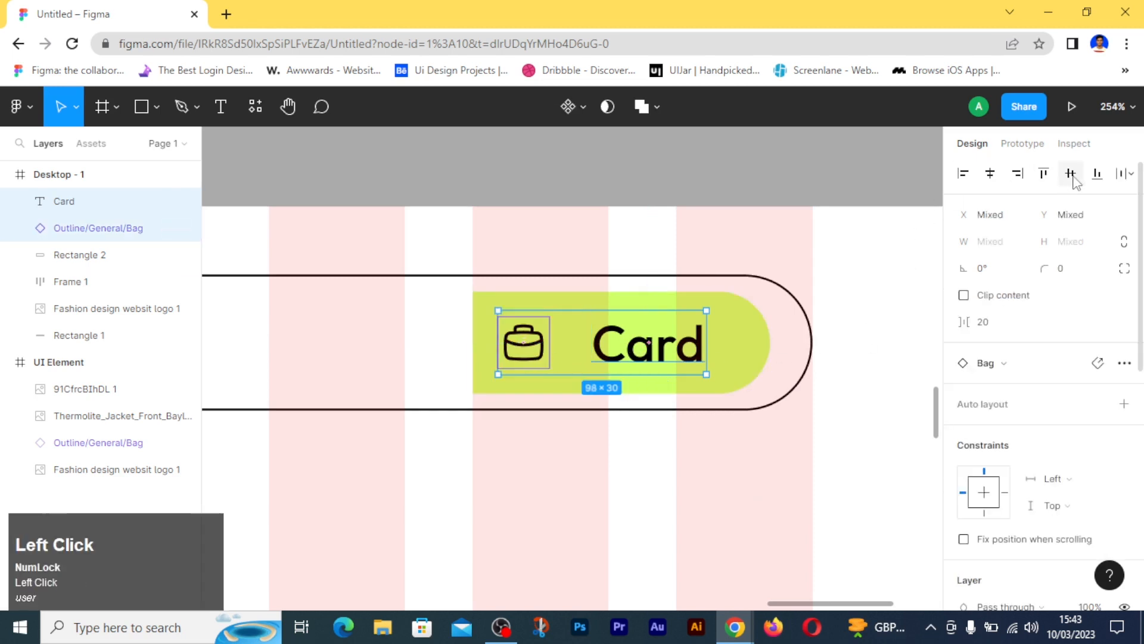
{"action": "left_click", "coordinate": [1118, 177]}
{"action": "left_click", "coordinate": [862, 251]}
- Combine the bag icon and Card label in an auto layout with spacing 8 and centre it on the green button at X 1147
{"action": "left_click", "coordinate": [658, 345]}
{"action": "left_click", "coordinate": [528, 344], "text": "shift"}
{"action": "left_click", "coordinate": [992, 322]}
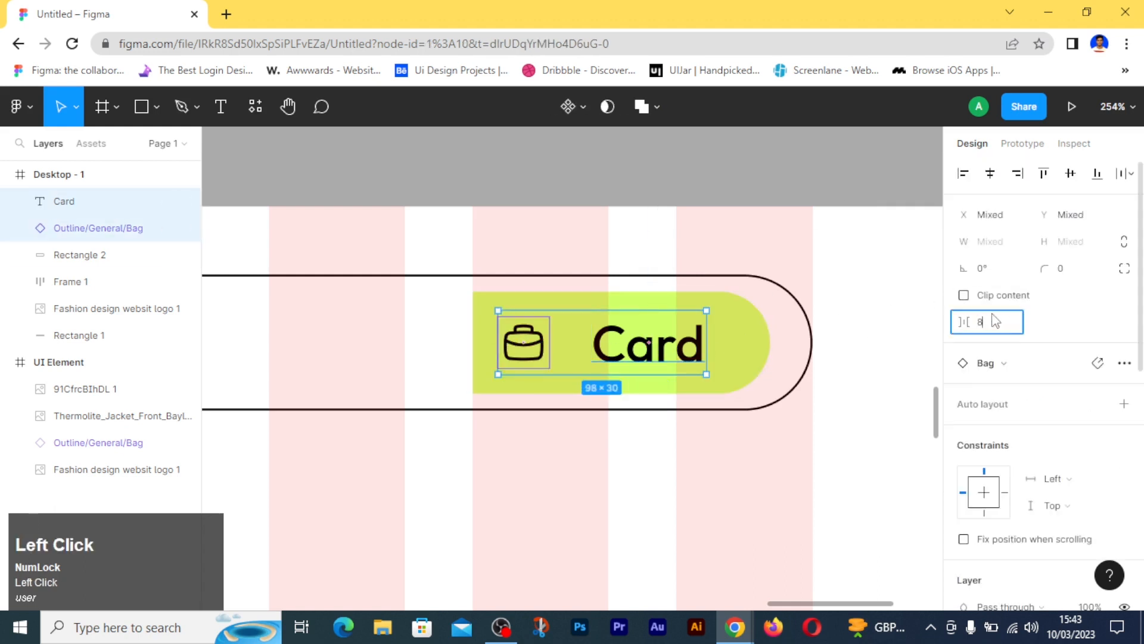
{"action": "key", "text": "shift+a"}
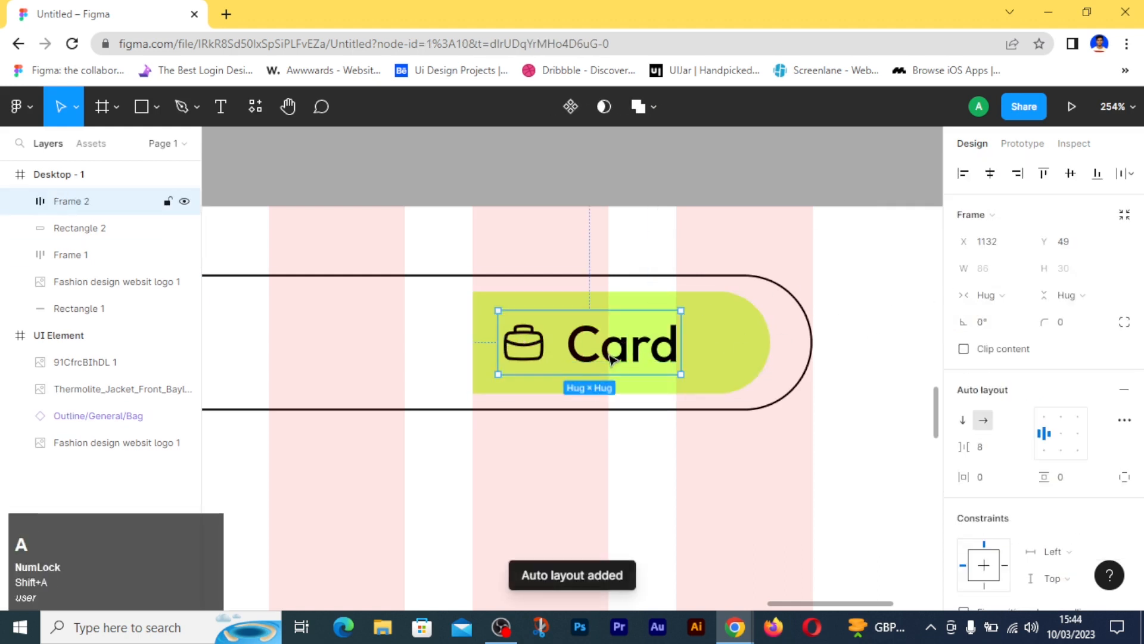
{"action": "left_click_drag", "start_coordinate": [619, 359], "coordinate": [650, 359]}
{"action": "key", "text": "Caps_Lock"}
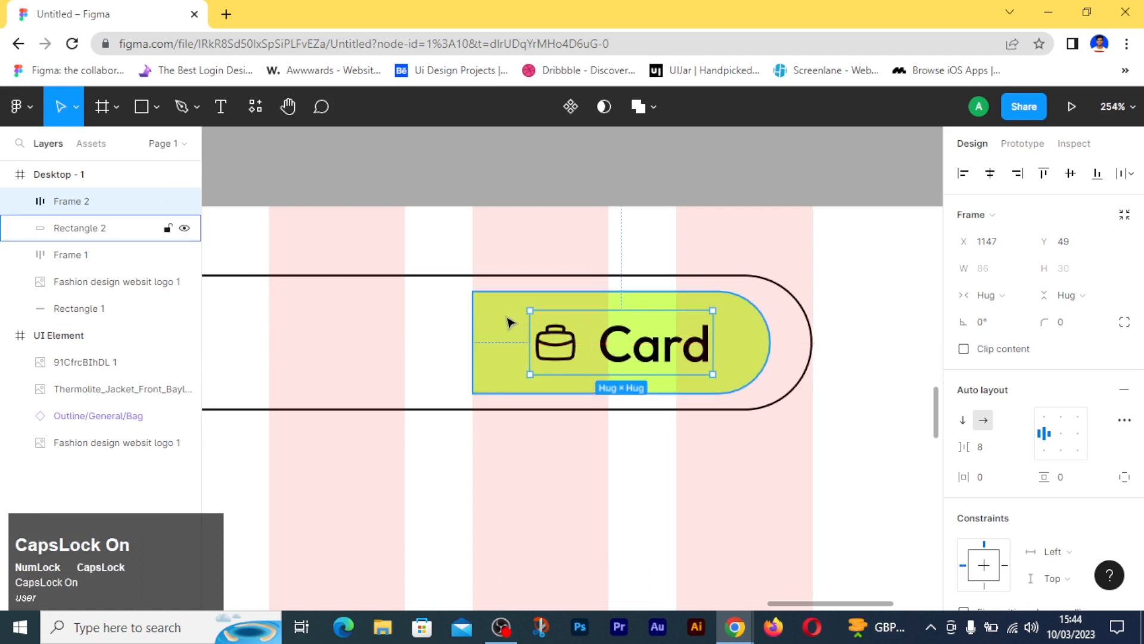
- Try aligning the green button rectangle alone to the vertical centre and undo it
{"action": "left_click", "coordinate": [512, 322]}
{"action": "left_click", "coordinate": [1070, 173]}
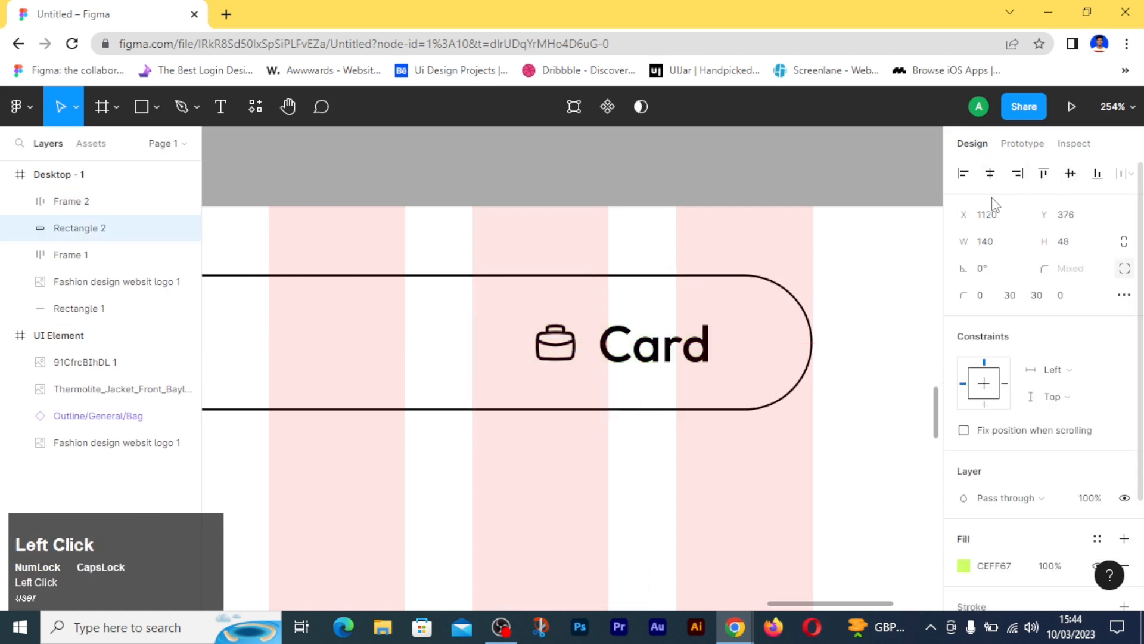
{"action": "key", "text": "ctrl+z"}
- Group the green rectangle with the bag-and-Card auto layout frame
{"action": "left_click", "coordinate": [419, 332]}
{"action": "left_click_drag", "start_coordinate": [419, 332], "coordinate": [566, 344]}
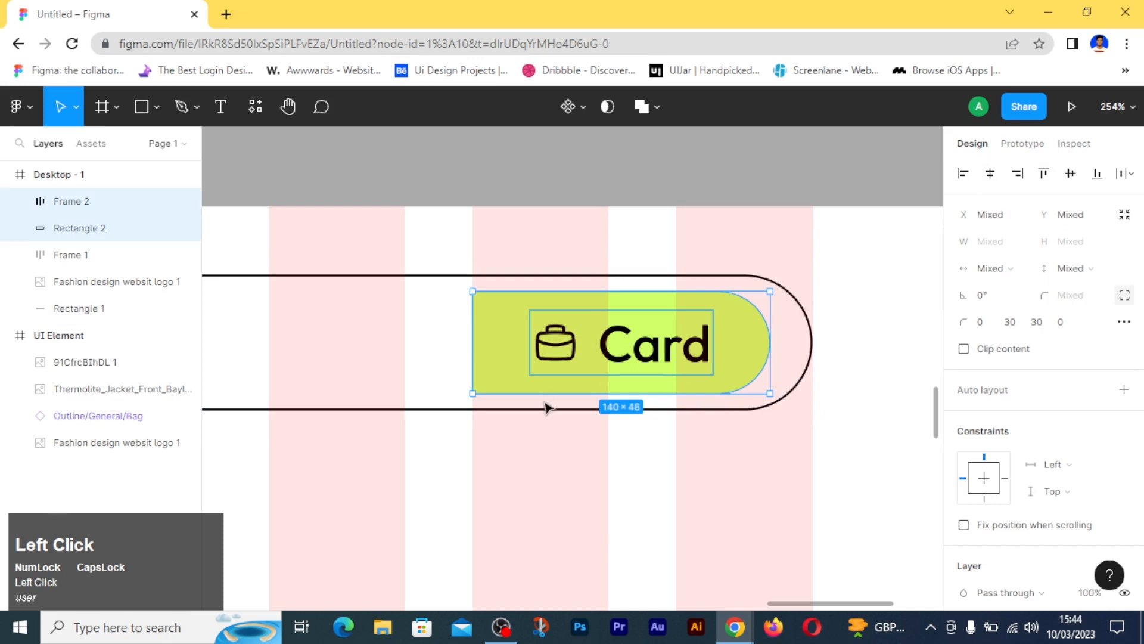
{"action": "key", "text": "ctrl+g"}
- Duplicate the Card button group to the left of the original and flip the copy horizontally
{"action": "left_click_drag", "start_coordinate": [515, 349], "coordinate": [388, 346]}
{"action": "right_click", "coordinate": [388, 345]}
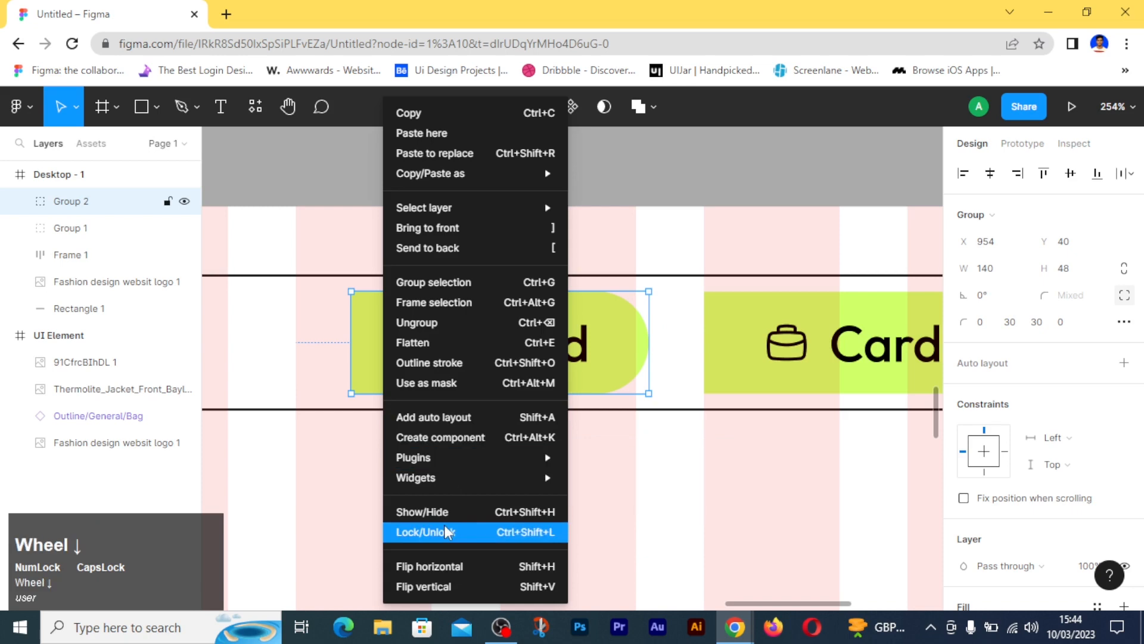
{"action": "left_click", "coordinate": [447, 566]}
{"action": "mouse_move", "coordinate": [591, 347]}
{"action": "left_mouse_down"}
{"action": "mouse_move", "coordinate": [616, 349]}
{"action": "mouse_move", "coordinate": [574, 350]}
{"action": "left_mouse_up"}
- Delete the mirrored Card label and bag icon from the duplicate and shift the empty button shape to X 948
{"action": "double_click", "coordinate": [558, 348]}
{"action": "left_click", "coordinate": [559, 352]}
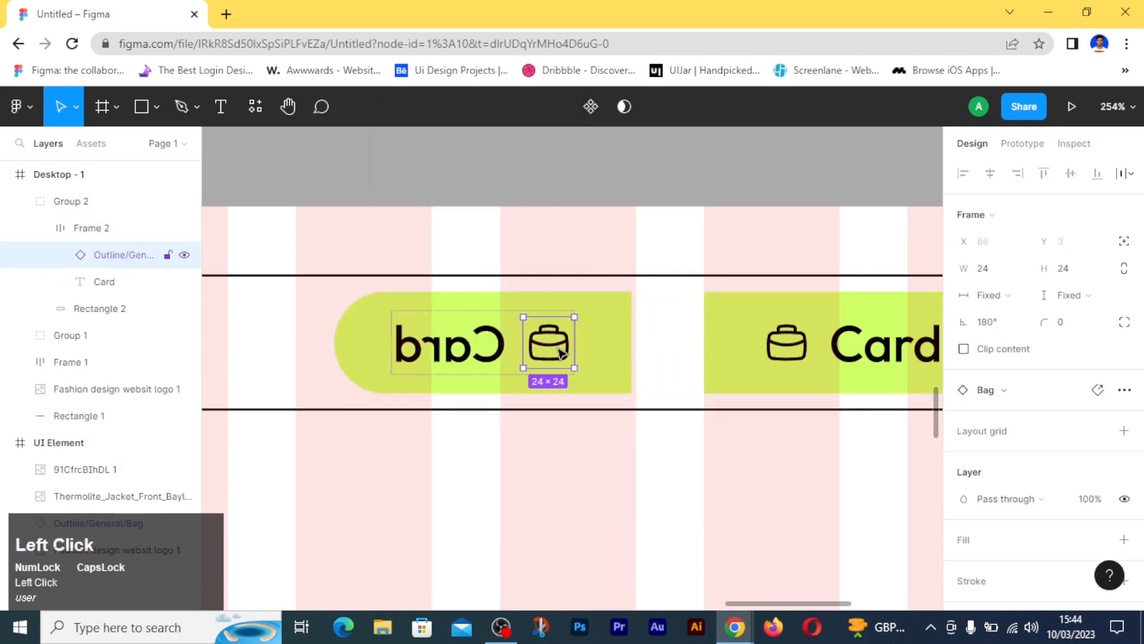
{"action": "left_click", "coordinate": [487, 344]}
{"action": "key", "text": "Delete"}
{"action": "left_click", "coordinate": [529, 348]}
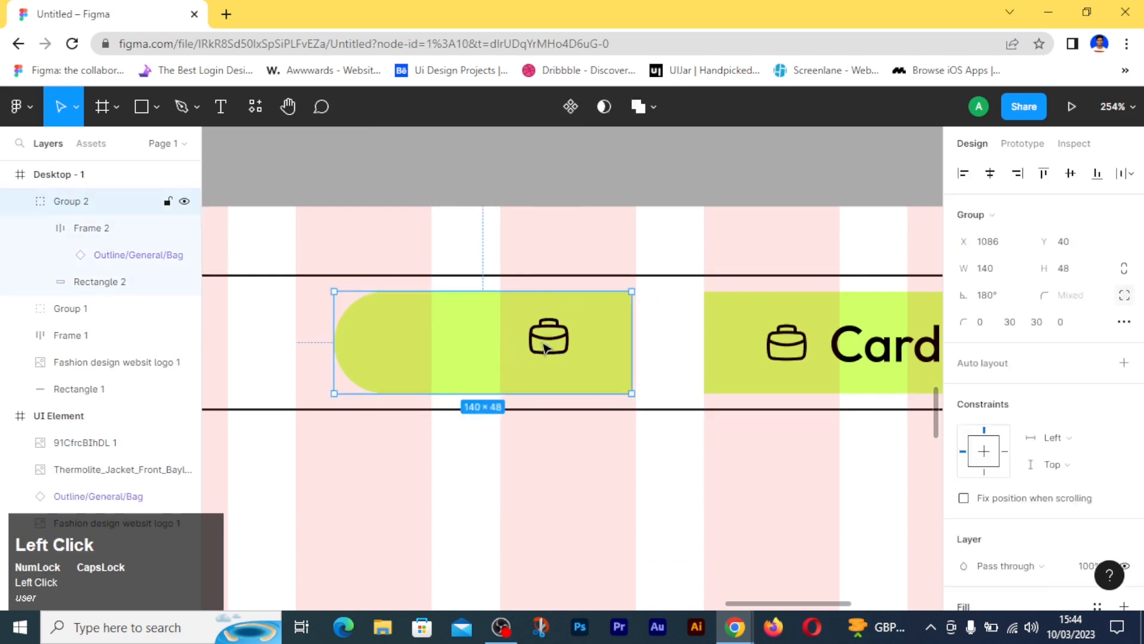
{"action": "key", "text": "Delete"}
{"action": "left_click_drag", "start_coordinate": [466, 358], "coordinate": [470, 355]}
- Remove the green fill from the duplicated button shape and give it a black outline stroke
{"action": "scroll", "coordinate": [1103, 421], "scroll_direction": "down", "scroll_amount": 4}
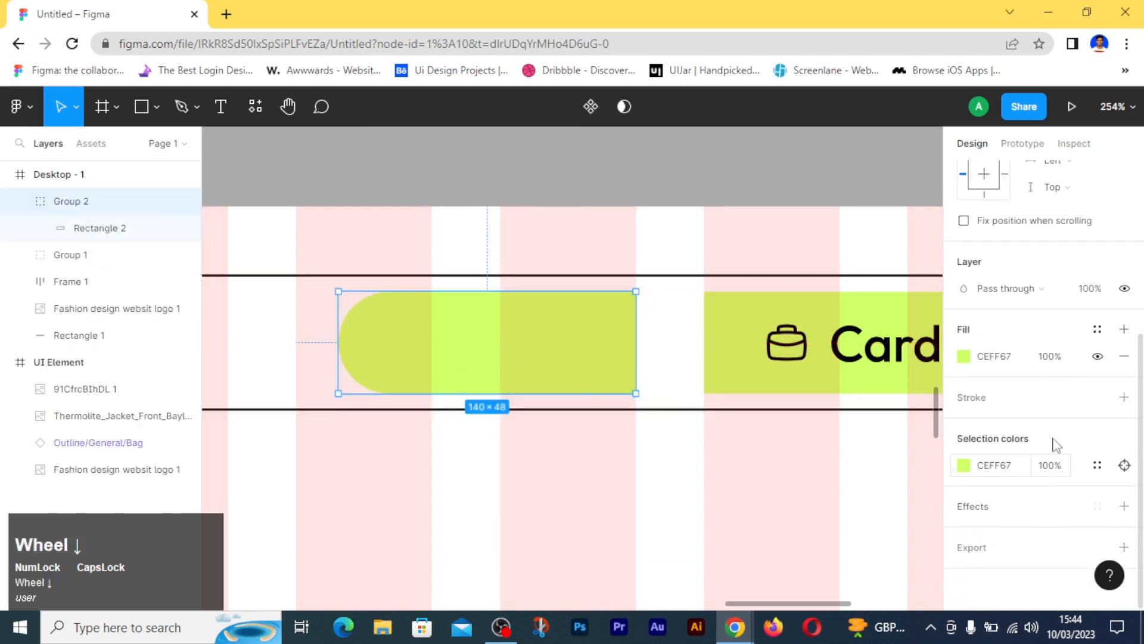
{"action": "left_click", "coordinate": [1124, 359]}
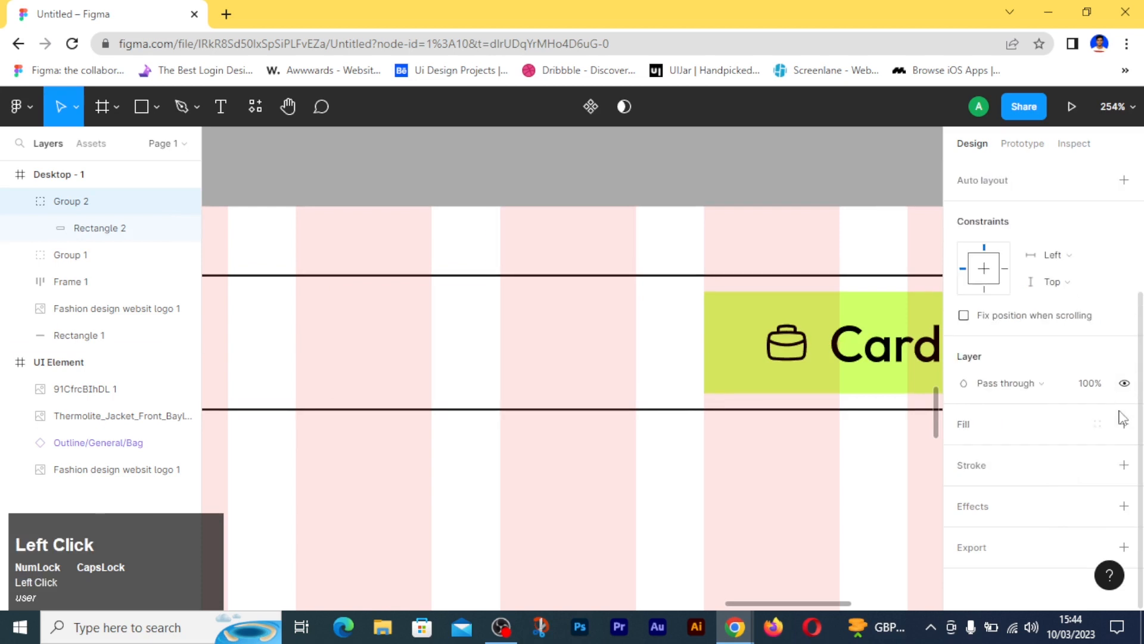
{"action": "left_click", "coordinate": [1124, 465]}
{"action": "left_click", "coordinate": [578, 551]}
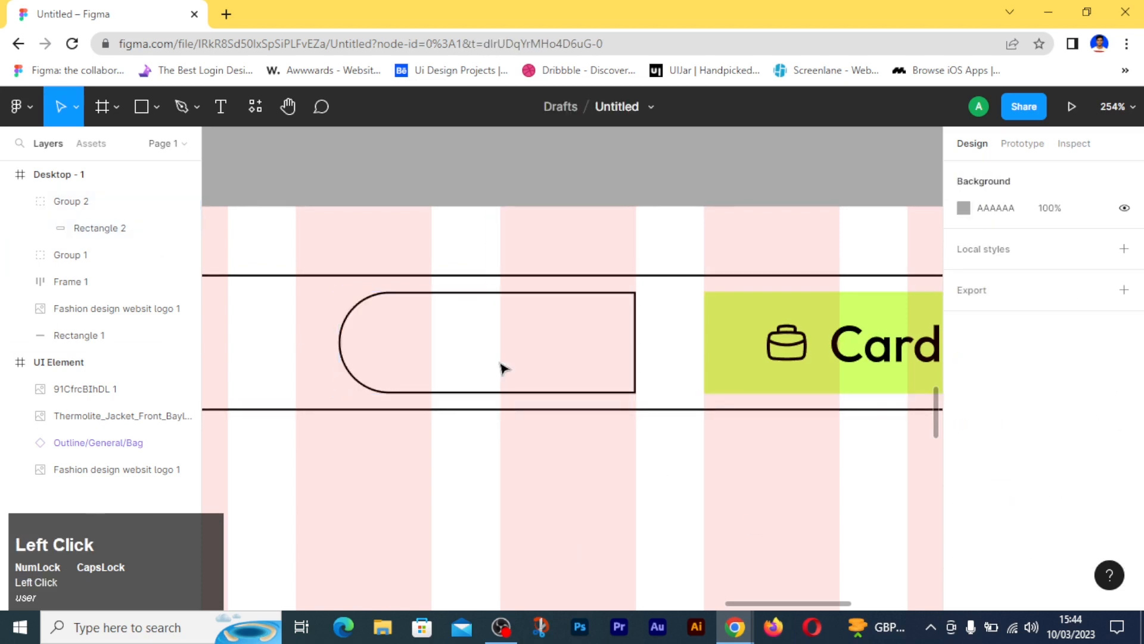
- Add the text label "log In" inside the outlined button
{"action": "key", "text": "t"}
{"action": "left_click", "coordinate": [408, 336]}
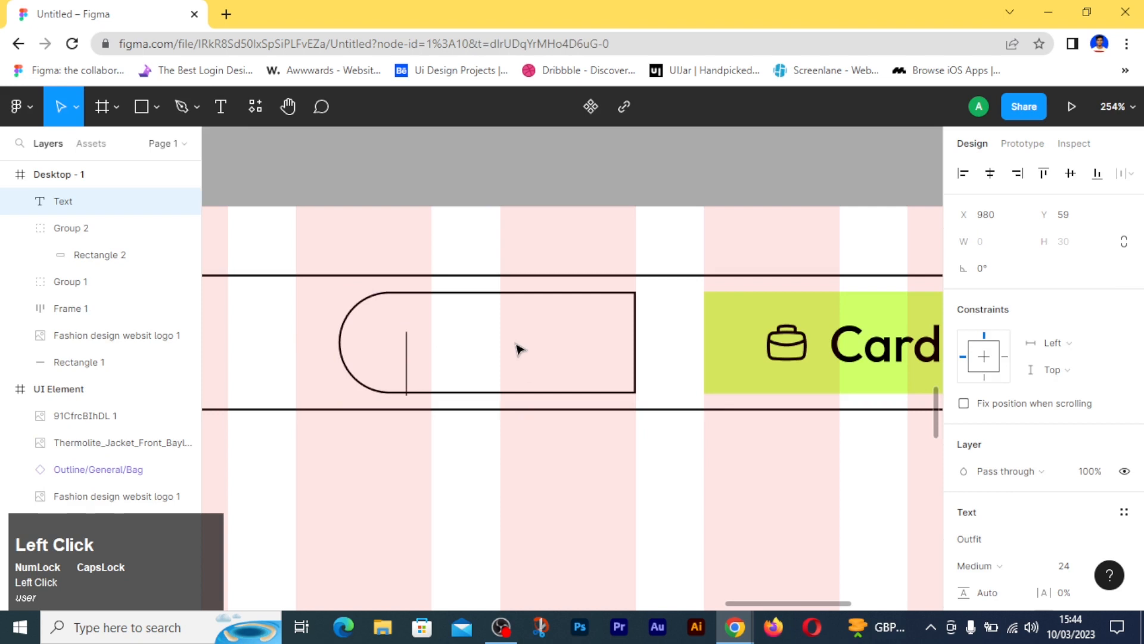
{"action": "type", "text": "IOG"}
{"action": "key", "text": "BackSpace"}
{"action": "key", "text": "BackSpace"}
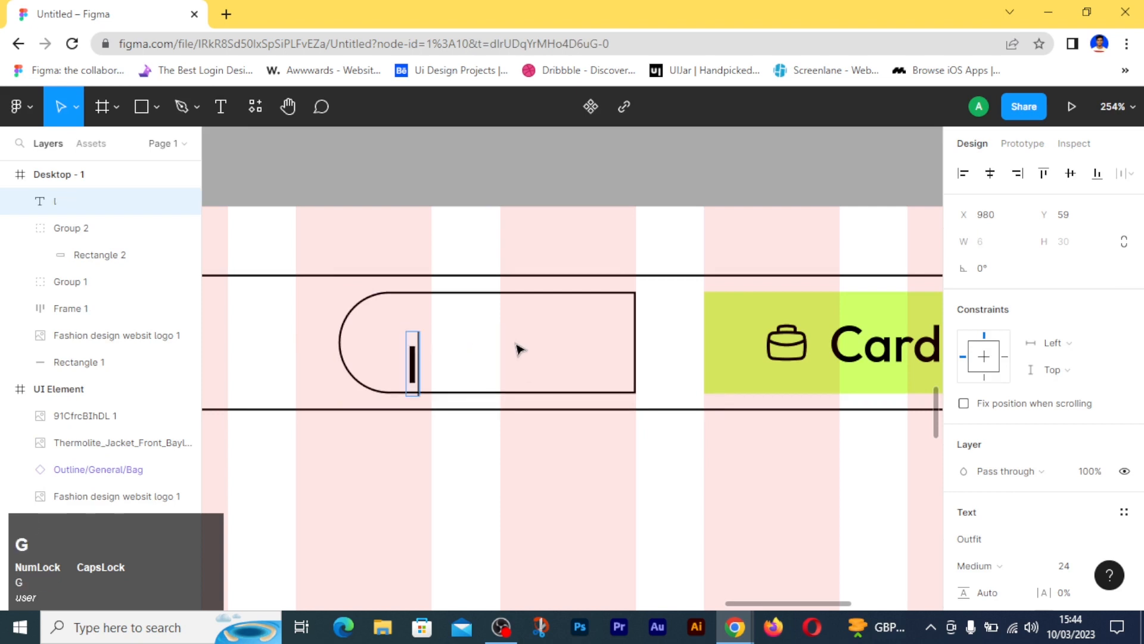
{"action": "type", "text": "og In"}
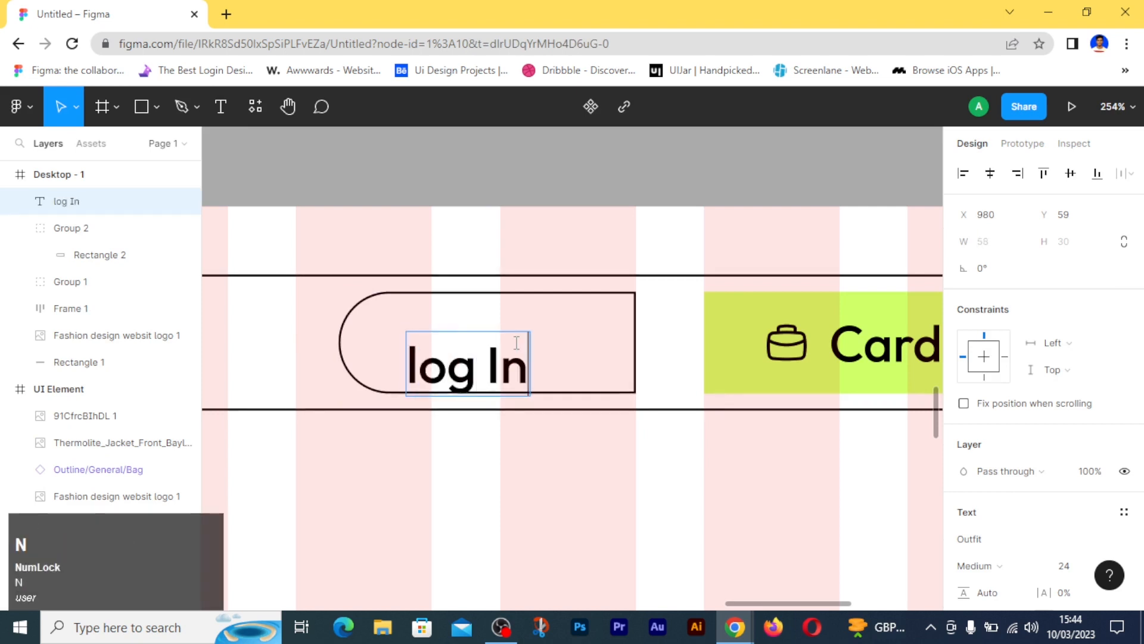
{"action": "left_click", "coordinate": [544, 464]}
- Centre the log In text within the outlined button and group the two together
{"action": "left_click_drag", "start_coordinate": [484, 379], "coordinate": [497, 357]}
{"action": "left_click_drag", "start_coordinate": [277, 313], "coordinate": [287, 318]}
{"action": "left_click_drag", "start_coordinate": [462, 342], "coordinate": [630, 357]}
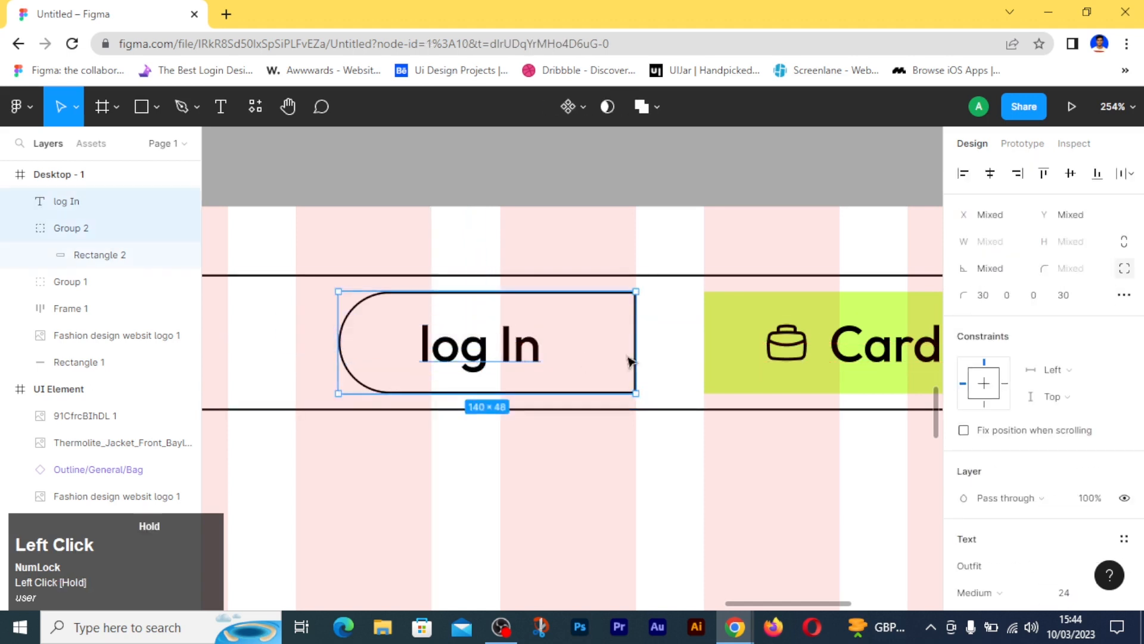
{"action": "left_click", "coordinate": [989, 173]}
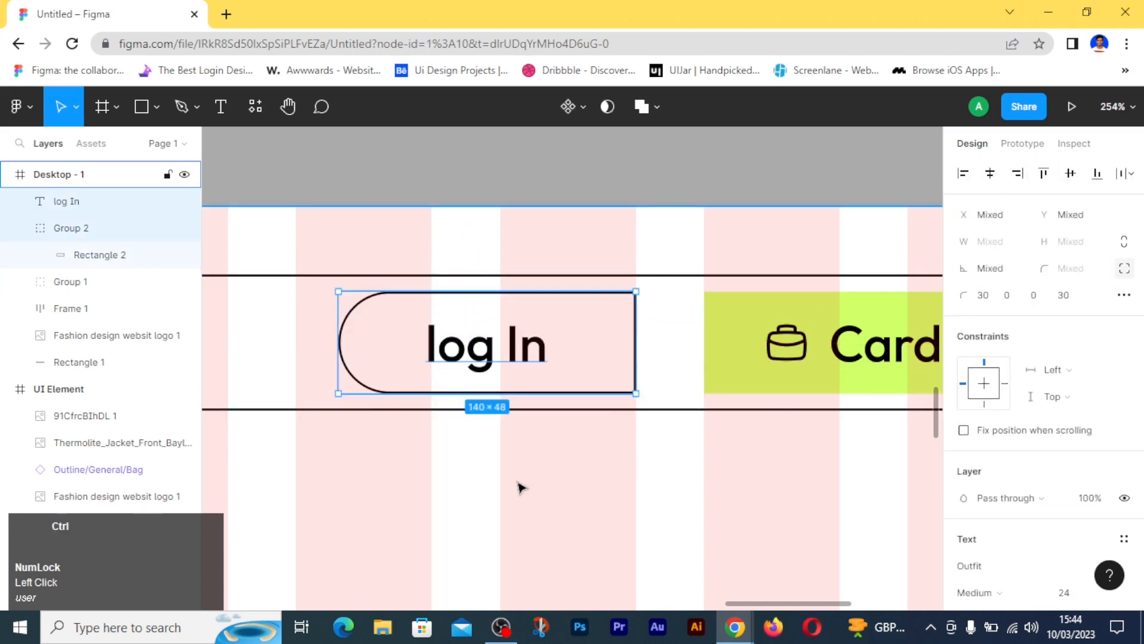
{"action": "key", "text": "ctrl+g"}
{"action": "left_click", "coordinate": [558, 480], "text": "ctrl"}
- Nudge the log In button right to X 972, leaving an 8 px gap to the Card button
{"action": "left_click", "coordinate": [634, 368]}
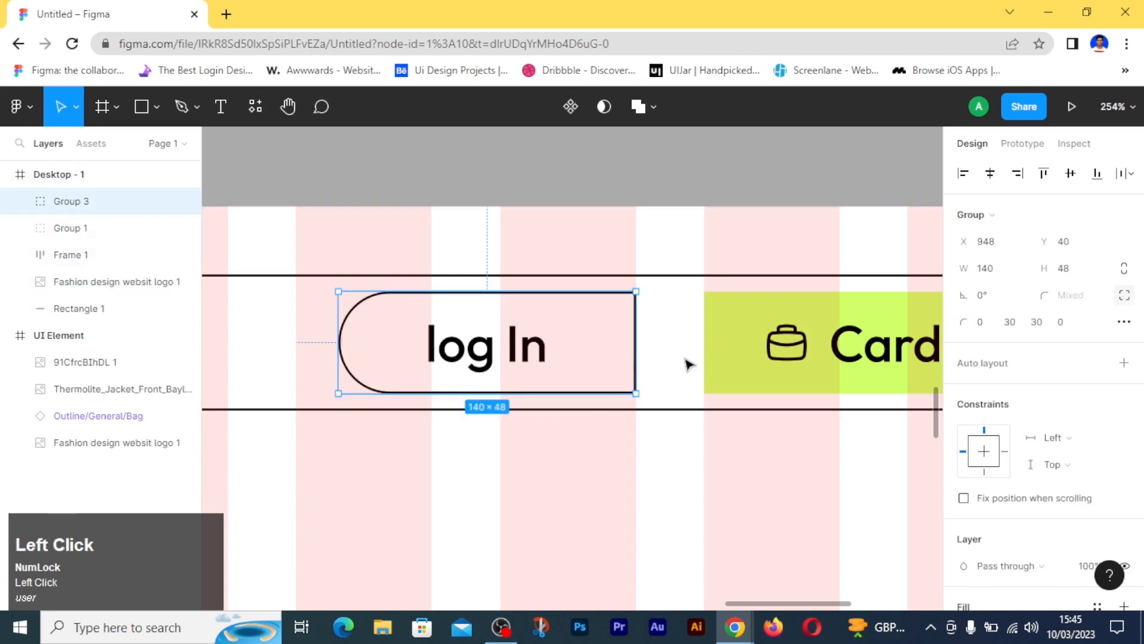
{"action": "key", "text": "alt"}
{"action": "left_click", "coordinate": [691, 465]}
{"action": "scroll", "coordinate": [679, 467], "scroll_direction": "down", "scroll_amount": 5, "text": "ctrl"}
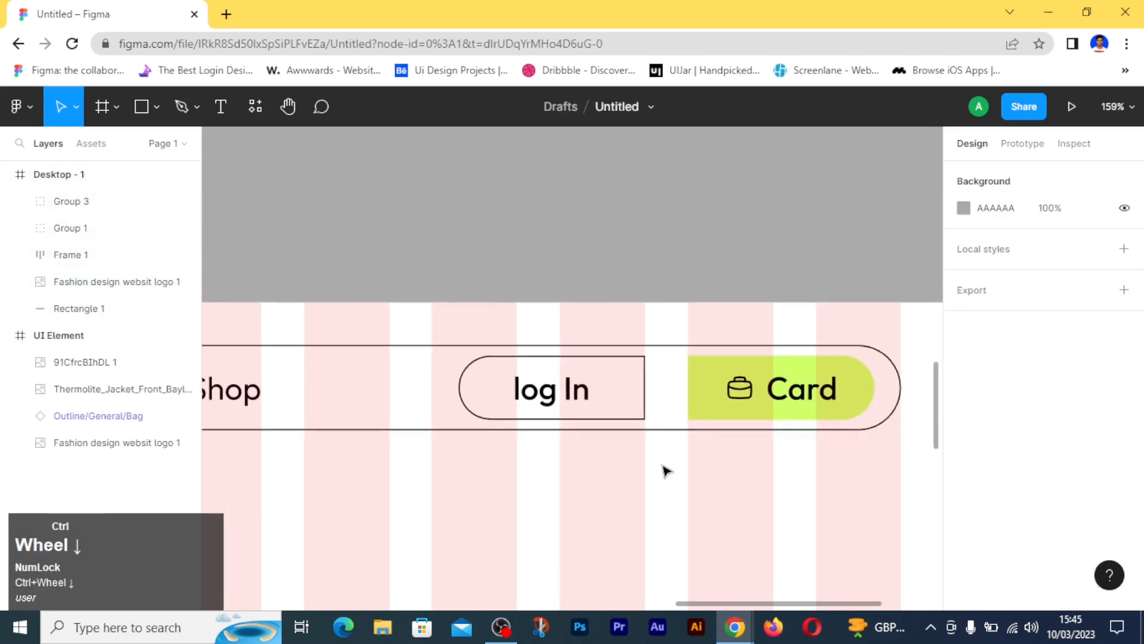
{"action": "left_click", "coordinate": [474, 388]}
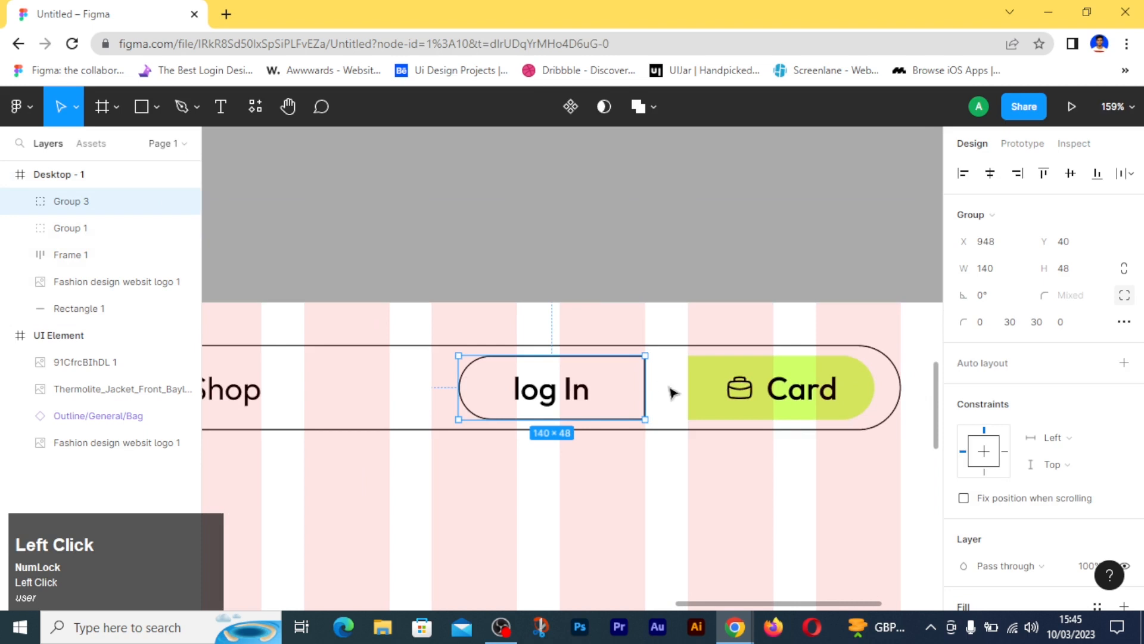
{"action": "key", "text": "Right"}
{"action": "key", "text": "Right"}
{"action": "key", "text": "Right"}
{"action": "key", "text": "Right"}
{"action": "key", "text": "Right"}
{"action": "key", "text": "Right"}
{"action": "key", "text": "Right"}
{"action": "key", "text": "Right"}
{"action": "key", "text": "Right"}
{"action": "key", "text": "Right"}
{"action": "key", "text": "Right"}
{"action": "key", "text": "alt"}
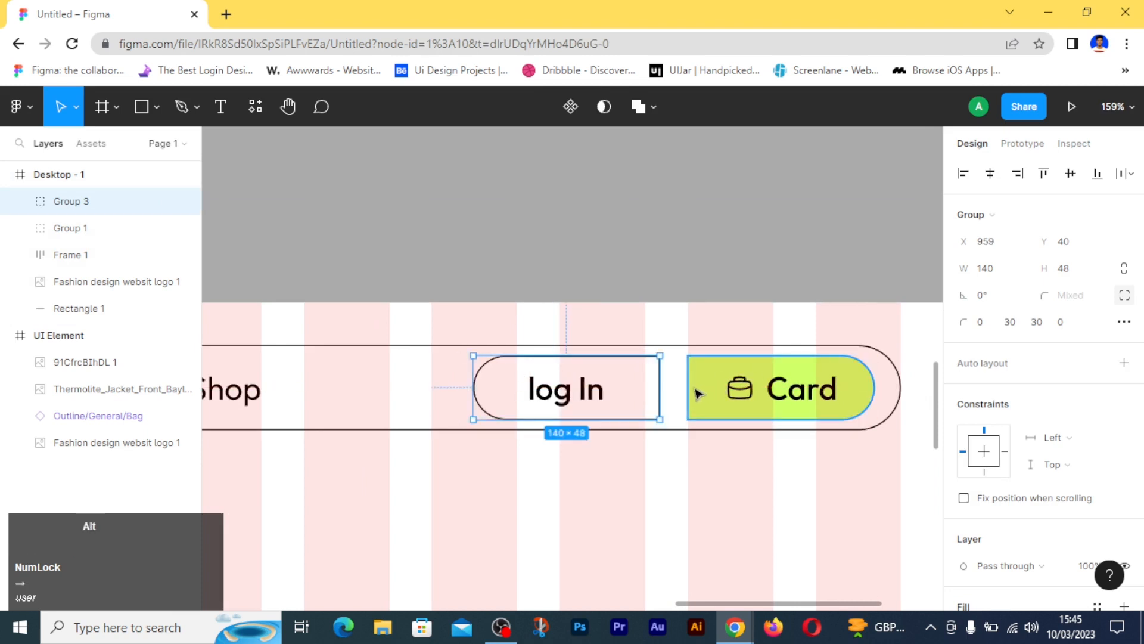
{"action": "key", "text": "alt"}
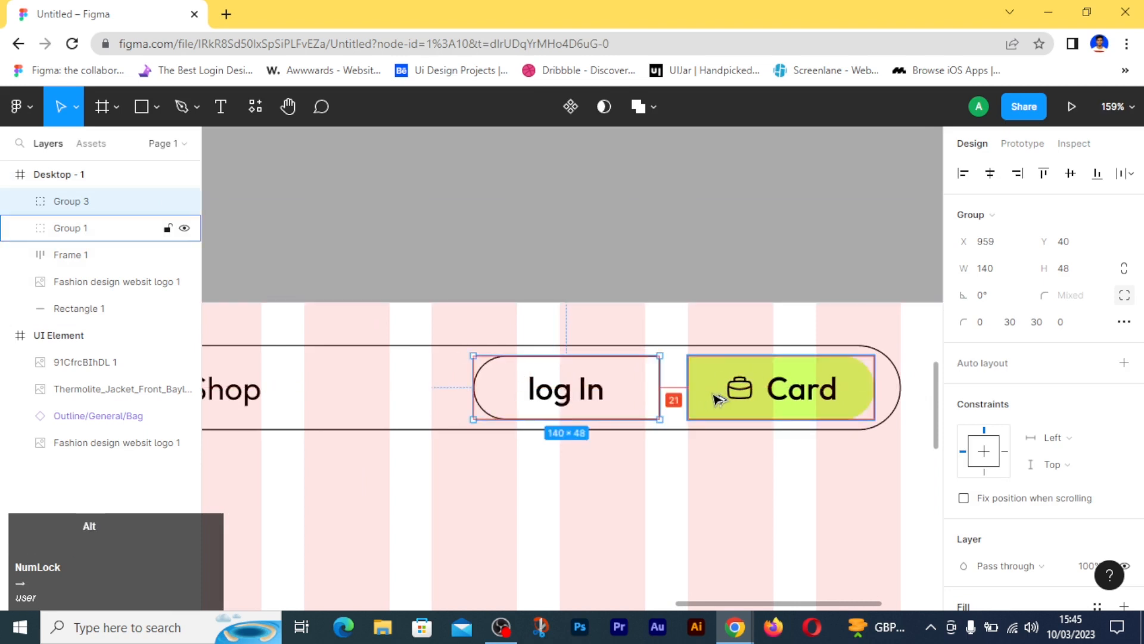
{"action": "key", "text": "alt+Right"}
{"action": "key", "text": "alt+Right"}
{"action": "key", "text": "alt+Right"}
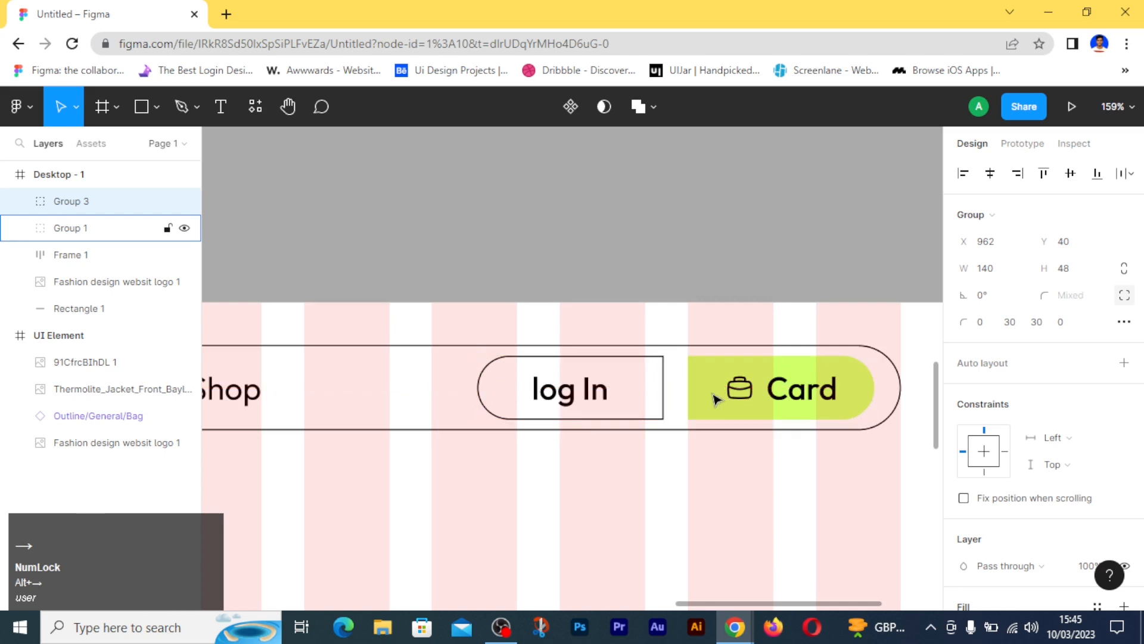
{"action": "key", "text": "alt"}
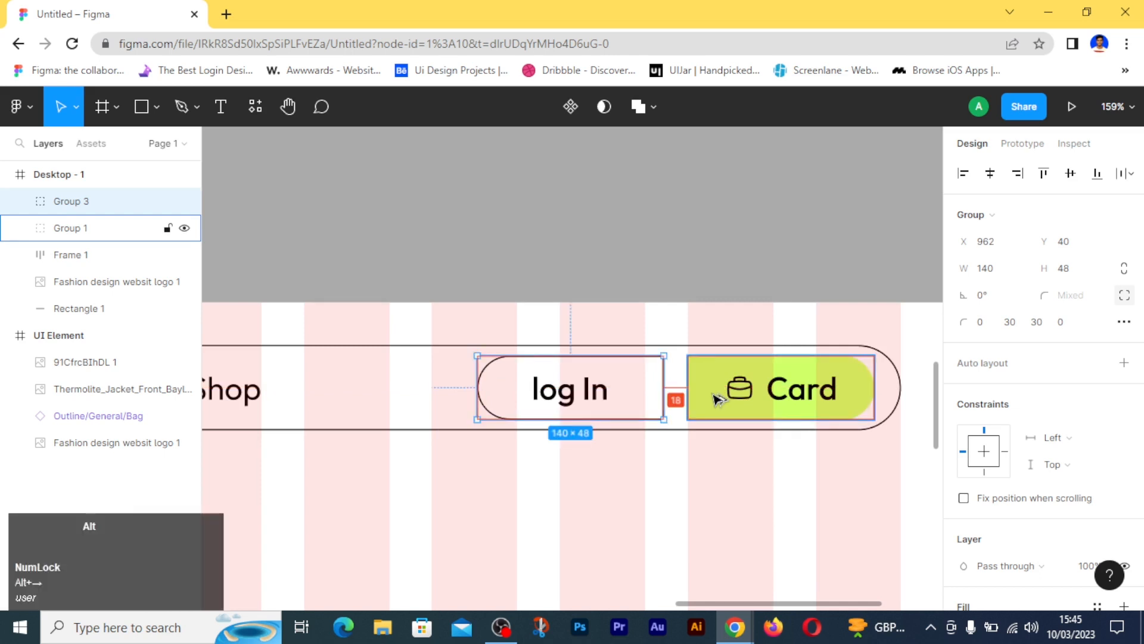
{"action": "key", "text": "alt+Right"}
{"action": "key", "text": "alt+Right"}
{"action": "key", "text": "alt+Right"}
{"action": "key", "text": "alt+Right"}
{"action": "key", "text": "alt+Right"}
{"action": "key", "text": "alt+Right"}
{"action": "key", "text": "alt+Right"}
{"action": "key", "text": "alt+Right"}
{"action": "key", "text": "alt+Right"}
{"action": "key", "text": "alt+Right"}
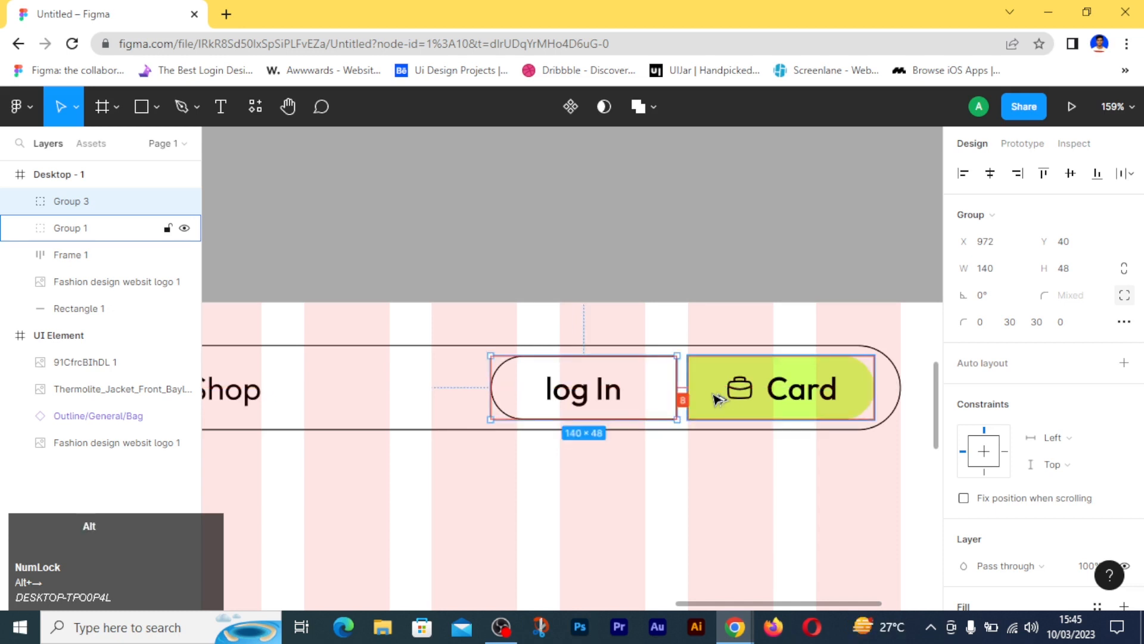
{"action": "left_click", "coordinate": [699, 526]}
- Set the Home navigation link's font weight to Bold
{"action": "scroll", "coordinate": [662, 513], "scroll_direction": "down", "scroll_amount": 4, "text": "ctrl"}
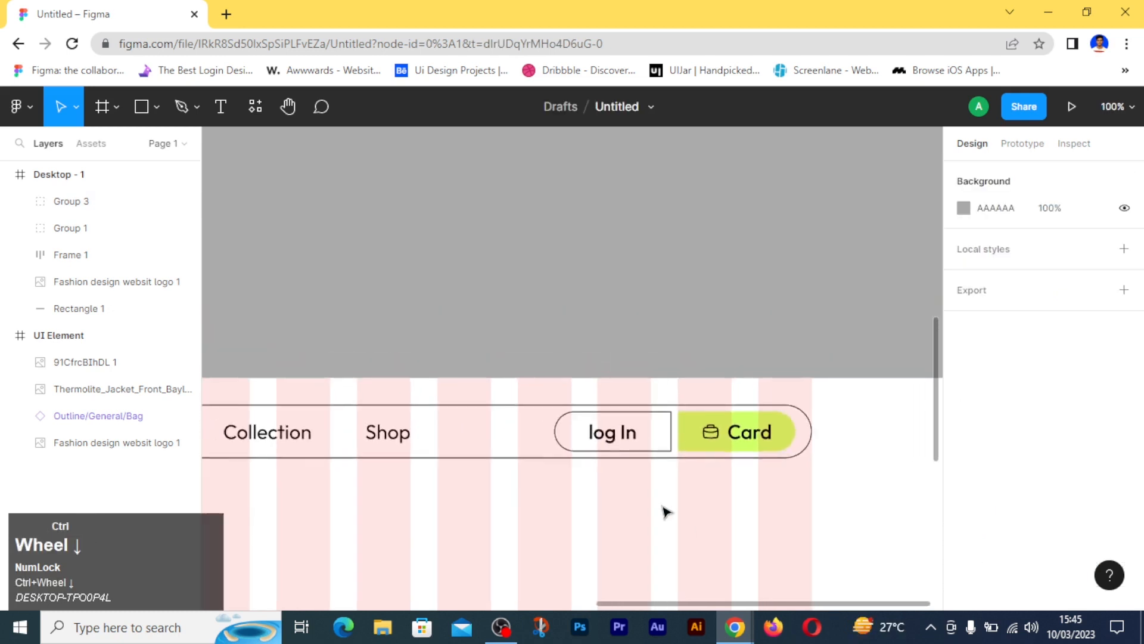
{"action": "scroll", "coordinate": [663, 506], "scroll_direction": "down", "scroll_amount": 1, "text": "ctrl"}
{"action": "key", "text": "space"}
{"action": "left_click_drag", "start_coordinate": [394, 501], "coordinate": [618, 466]}
{"action": "double_click", "coordinate": [463, 416]}
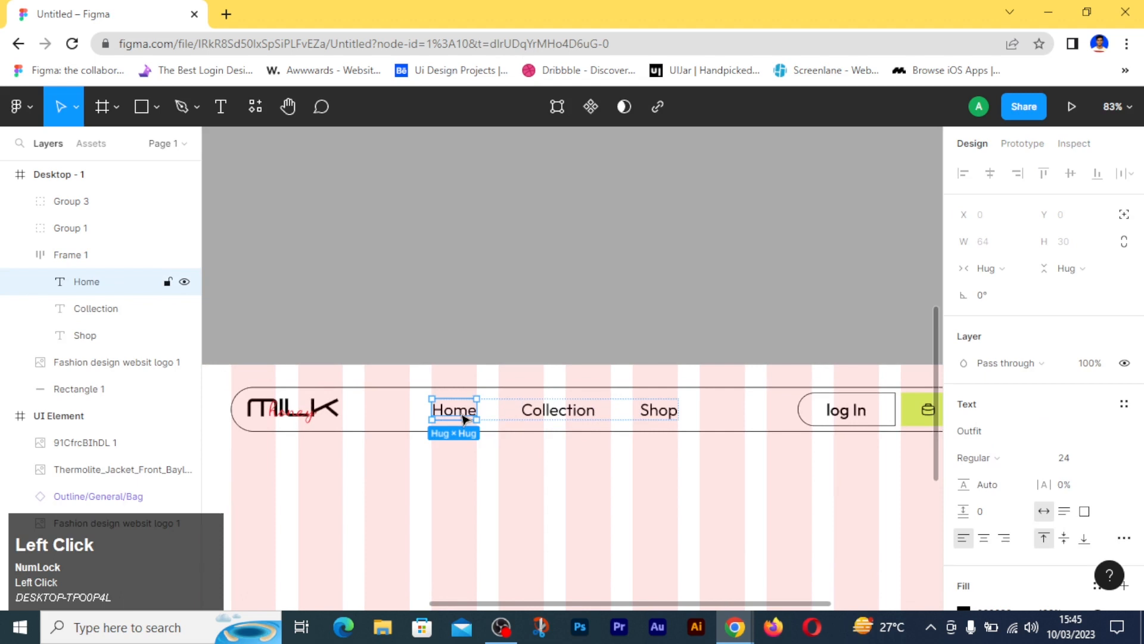
{"action": "left_click", "coordinate": [980, 455]}
{"action": "left_click", "coordinate": [1006, 508]}
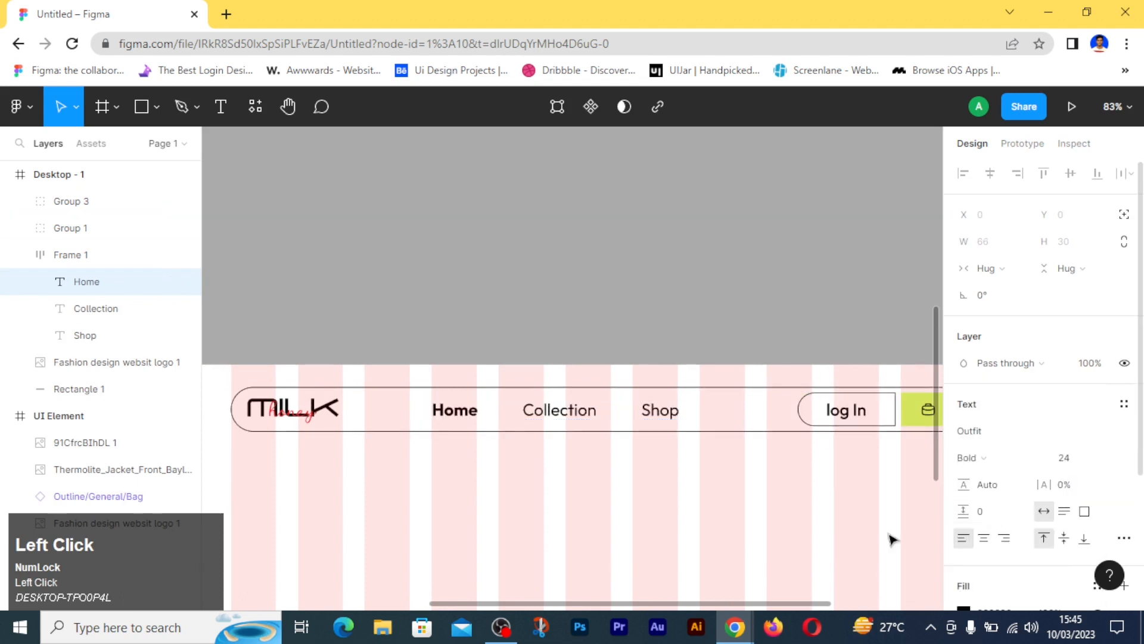
{"action": "left_click", "coordinate": [710, 544]}
- Increase the height of the Desktop - 1 frame to extend the page below the header
{"action": "scroll", "coordinate": [541, 509], "scroll_direction": "down", "scroll_amount": 3, "text": "ctrl"}
{"action": "scroll", "coordinate": [541, 504], "scroll_direction": "down", "scroll_amount": 3}
{"action": "scroll", "coordinate": [541, 504], "scroll_direction": "up", "scroll_amount": 3}
{"action": "scroll", "coordinate": [543, 500], "scroll_direction": "up", "scroll_amount": 2, "text": "ctrl"}
{"action": "scroll", "coordinate": [544, 500], "scroll_direction": "down", "scroll_amount": 1, "text": "ctrl"}
{"action": "left_click", "coordinate": [287, 238]}
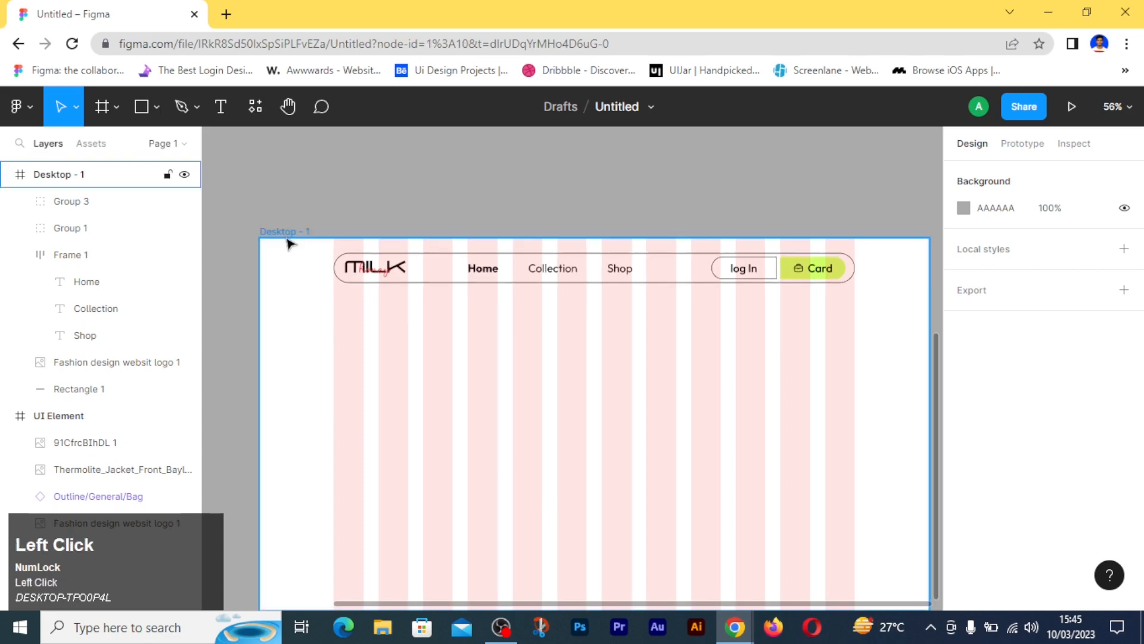
{"action": "scroll", "coordinate": [461, 447], "scroll_direction": "down", "scroll_amount": 3}
{"action": "mouse_move", "coordinate": [468, 444]}
{"action": "left_mouse_down"}
{"action": "mouse_move", "coordinate": [469, 394]}
{"action": "mouse_move", "coordinate": [469, 439]}
{"action": "left_mouse_up"}
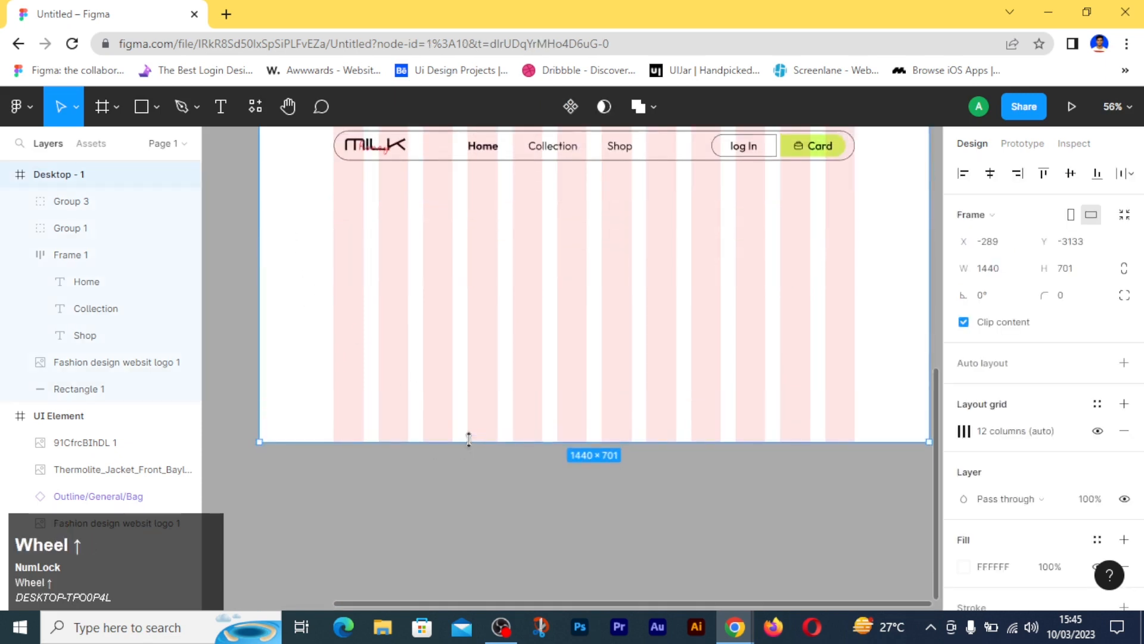
{"action": "left_click", "coordinate": [1084, 274]}
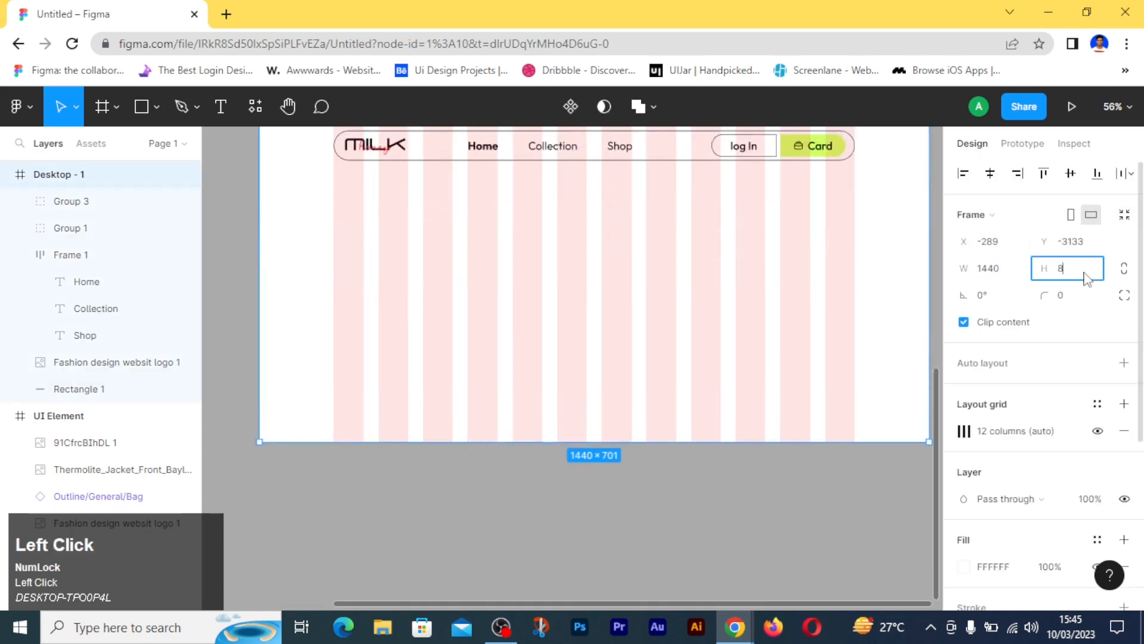
{"action": "key", "text": "Return"}
{"action": "left_click", "coordinate": [638, 562]}
- Add the heading text "Choose" below the header, near the first grid column
{"action": "scroll", "coordinate": [639, 563], "scroll_direction": "up", "scroll_amount": 5}
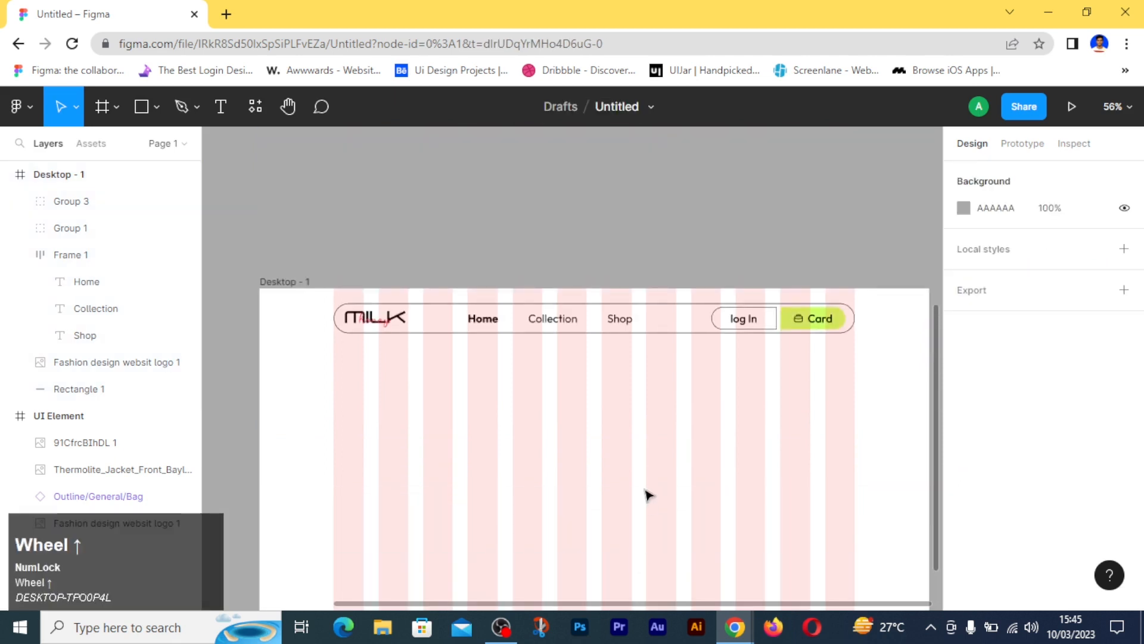
{"action": "scroll", "coordinate": [645, 505], "scroll_direction": "down", "scroll_amount": 2}
{"action": "scroll", "coordinate": [643, 495], "scroll_direction": "down", "scroll_amount": 2}
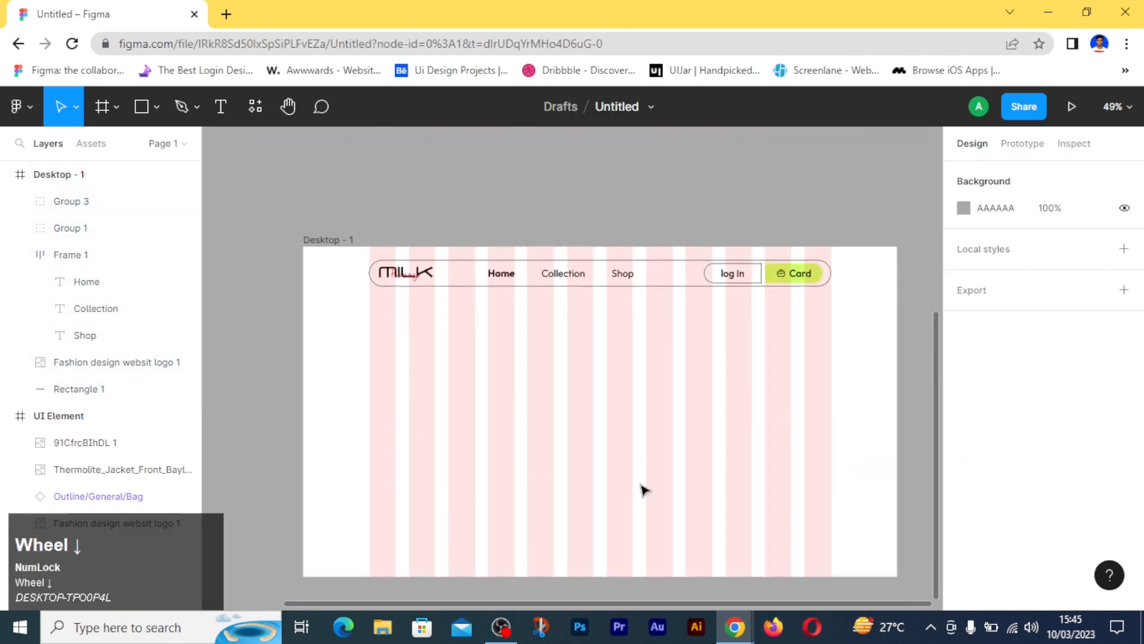
{"action": "scroll", "coordinate": [605, 471], "scroll_direction": "down", "scroll_amount": 1}
{"action": "scroll", "coordinate": [606, 471], "scroll_direction": "up", "scroll_amount": 3}
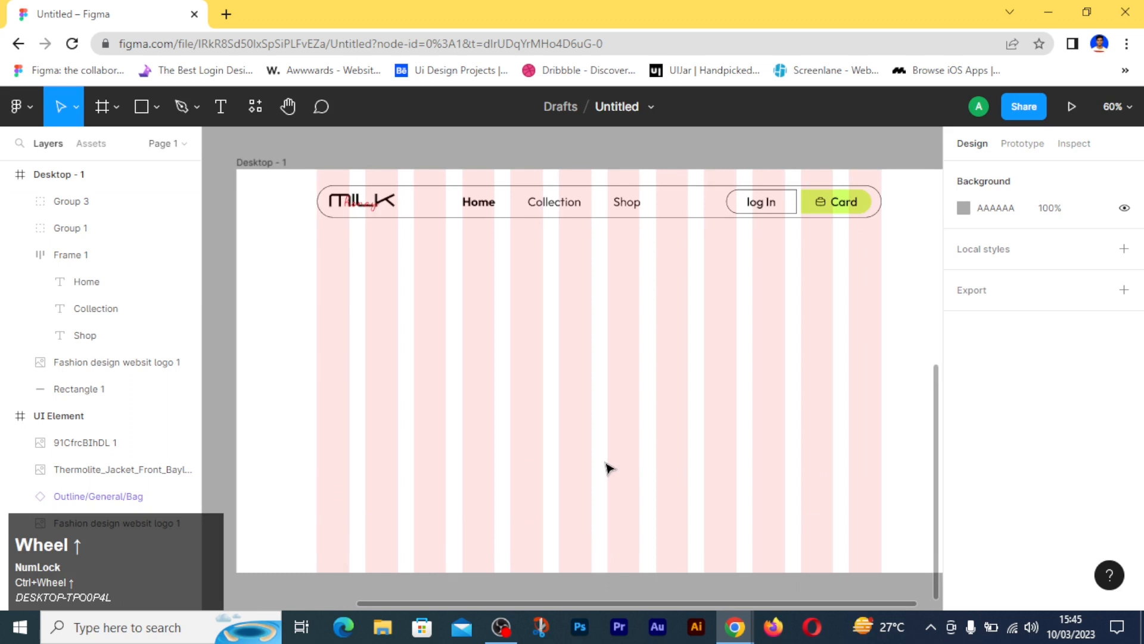
{"action": "key", "text": "t"}
{"action": "left_click", "coordinate": [314, 302]}
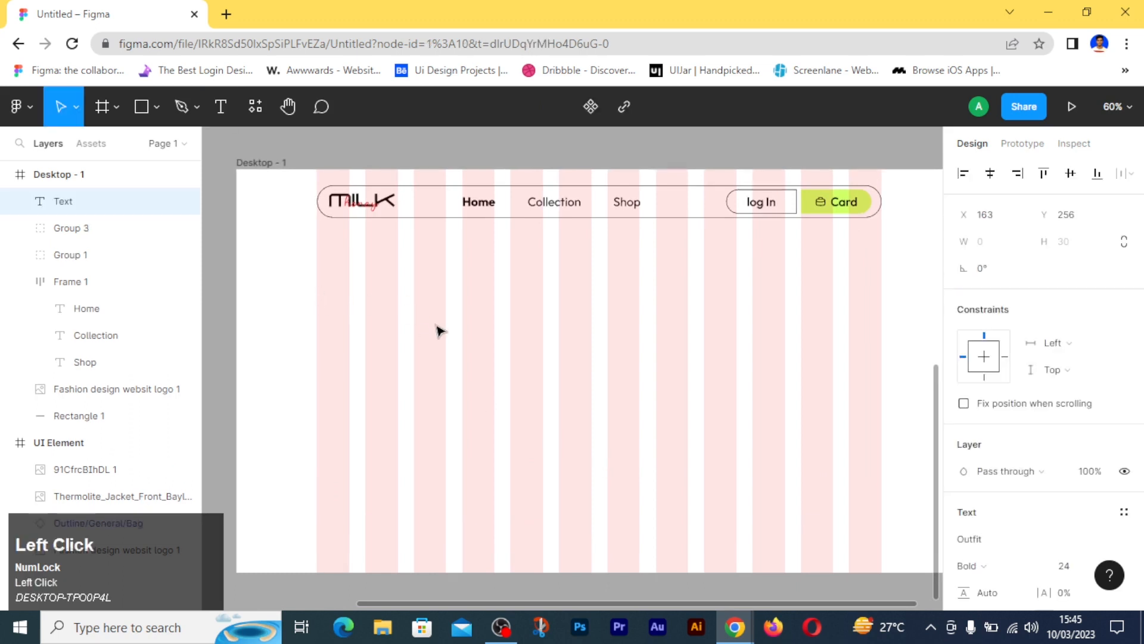
{"action": "type", "text": "Choose"}
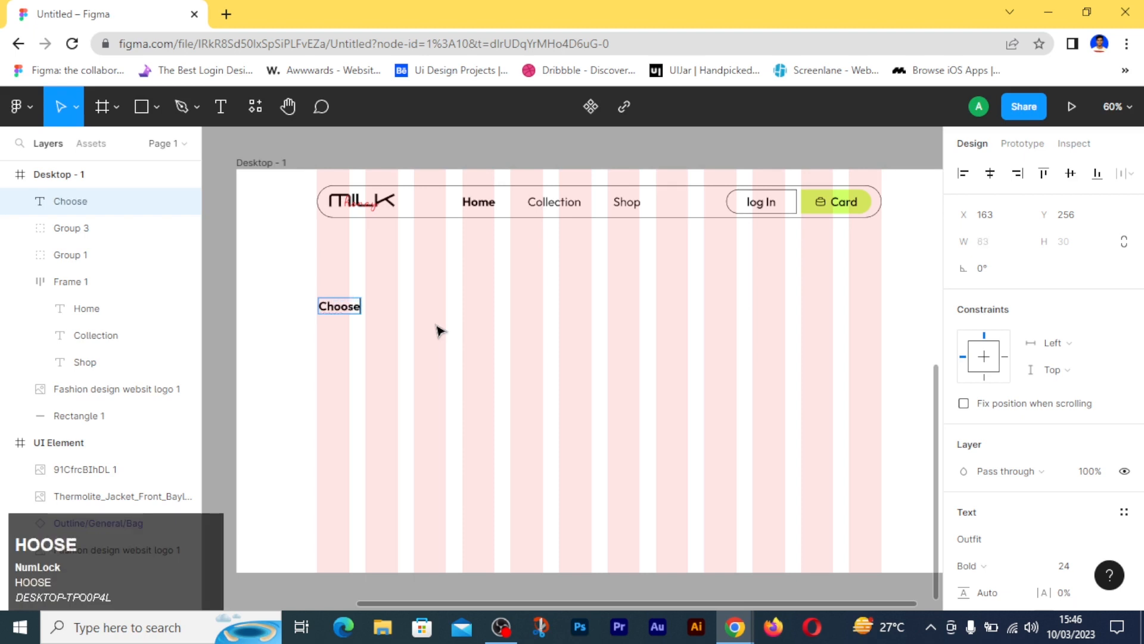
{"action": "left_click", "coordinate": [441, 330]}
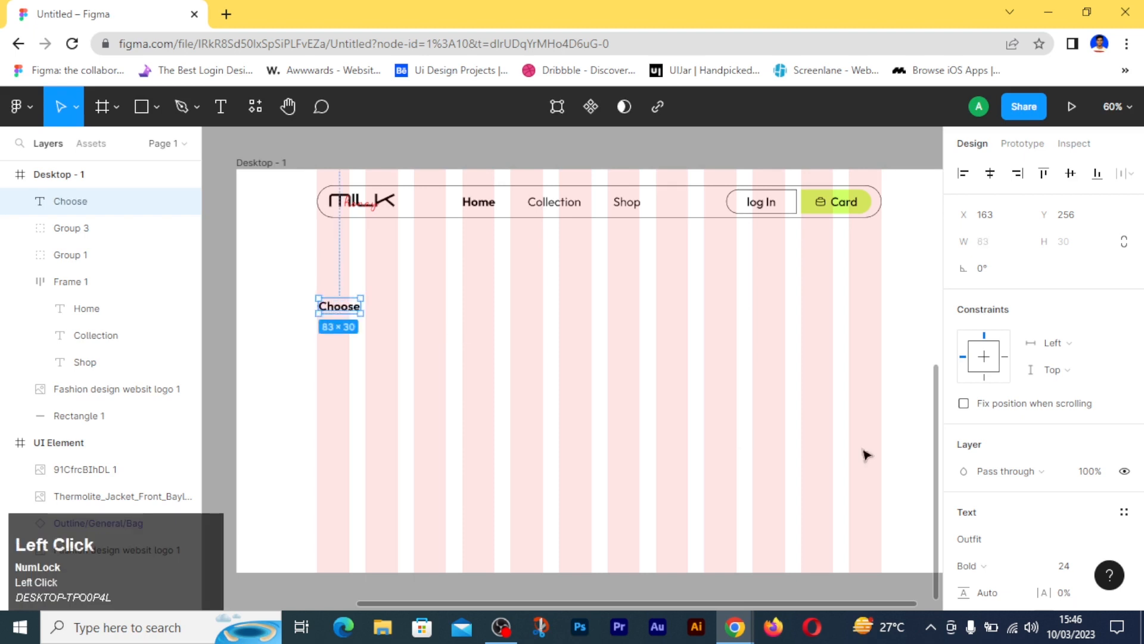
- Set the font size of the Choose heading to 64
{"action": "left_click", "coordinate": [1069, 561]}
{"action": "type", "text": "64"}
{"action": "key", "text": "Return"}
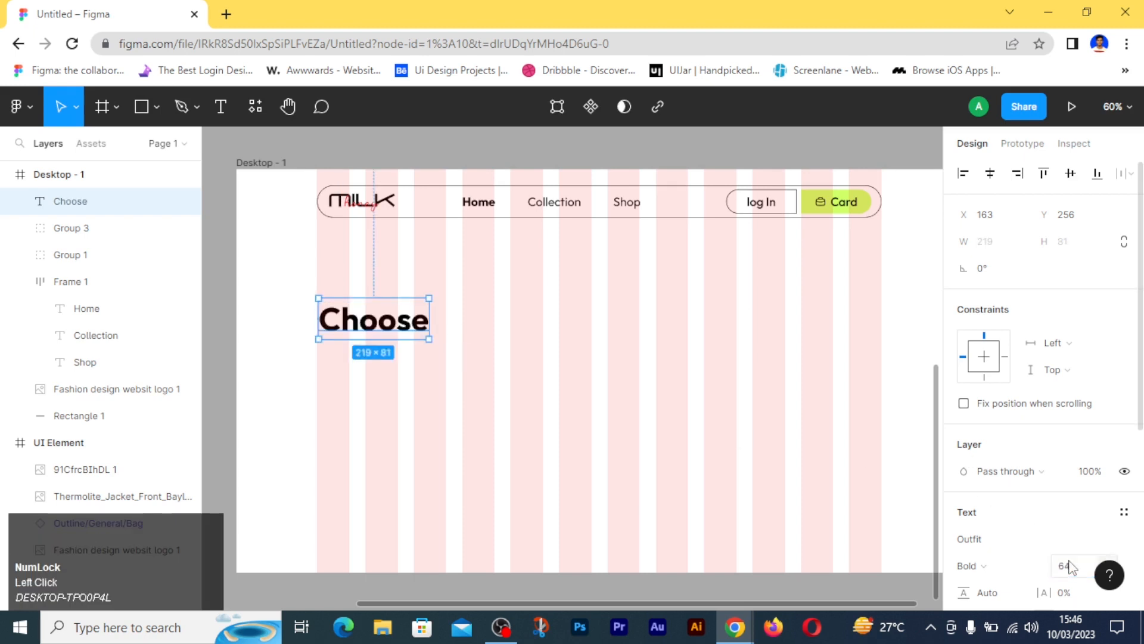
{"action": "left_click", "coordinate": [623, 446]}
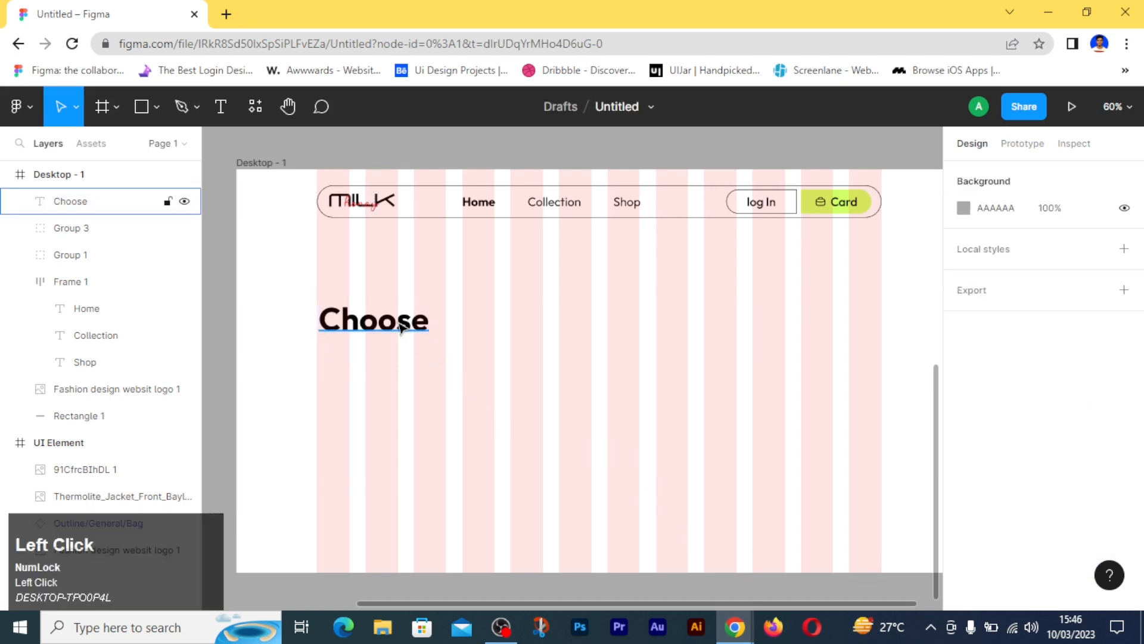
- Align the Choose heading's left edge with the first grid column, at X 160 and Y 253
{"action": "scroll", "coordinate": [374, 322], "scroll_direction": "up", "scroll_amount": 5}
{"action": "left_click", "coordinate": [361, 335]}
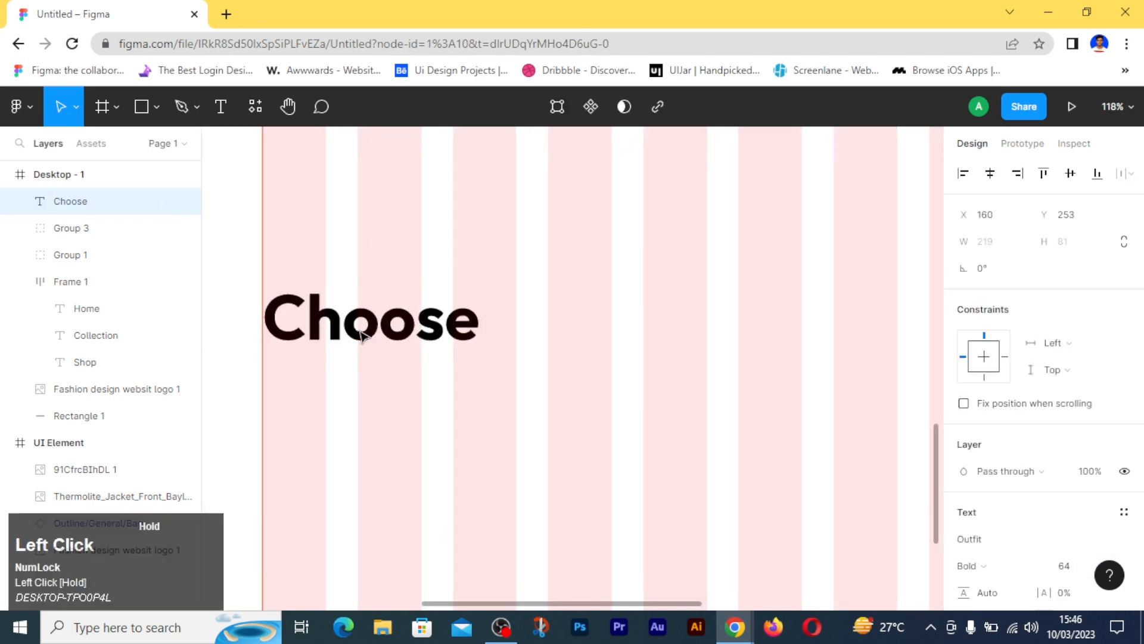
{"action": "left_click", "coordinate": [411, 395]}
{"action": "scroll", "coordinate": [411, 396], "scroll_direction": "down", "scroll_amount": 5, "text": "ctrl"}
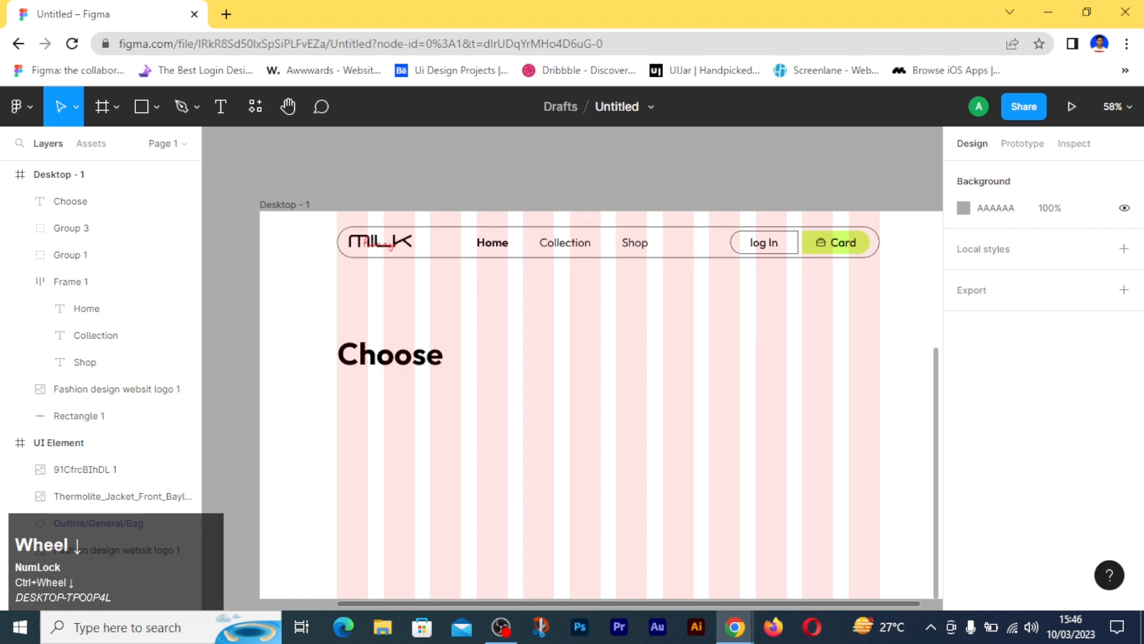
- Draw a horizontal line about 206 px long just to the right of the Choose heading
{"action": "left_click", "coordinate": [156, 108]}
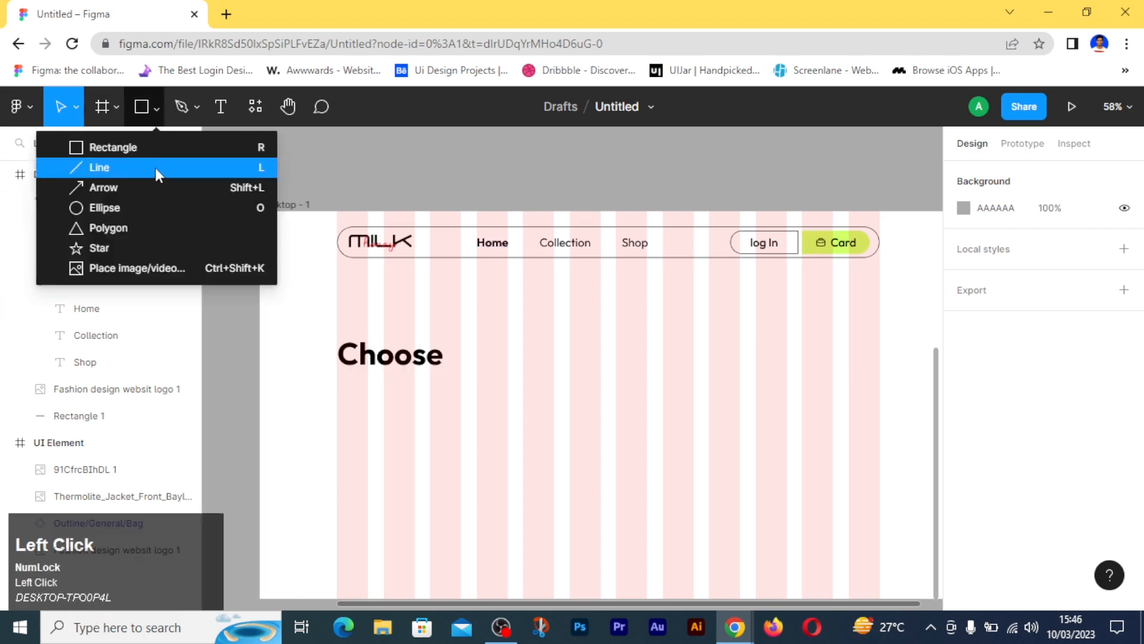
{"action": "left_click", "coordinate": [155, 167]}
{"action": "mouse_move", "coordinate": [454, 356]}
{"action": "left_mouse_down"}
{"action": "mouse_move", "coordinate": [605, 359]}
{"action": "mouse_move", "coordinate": [553, 356]}
{"action": "left_mouse_up"}
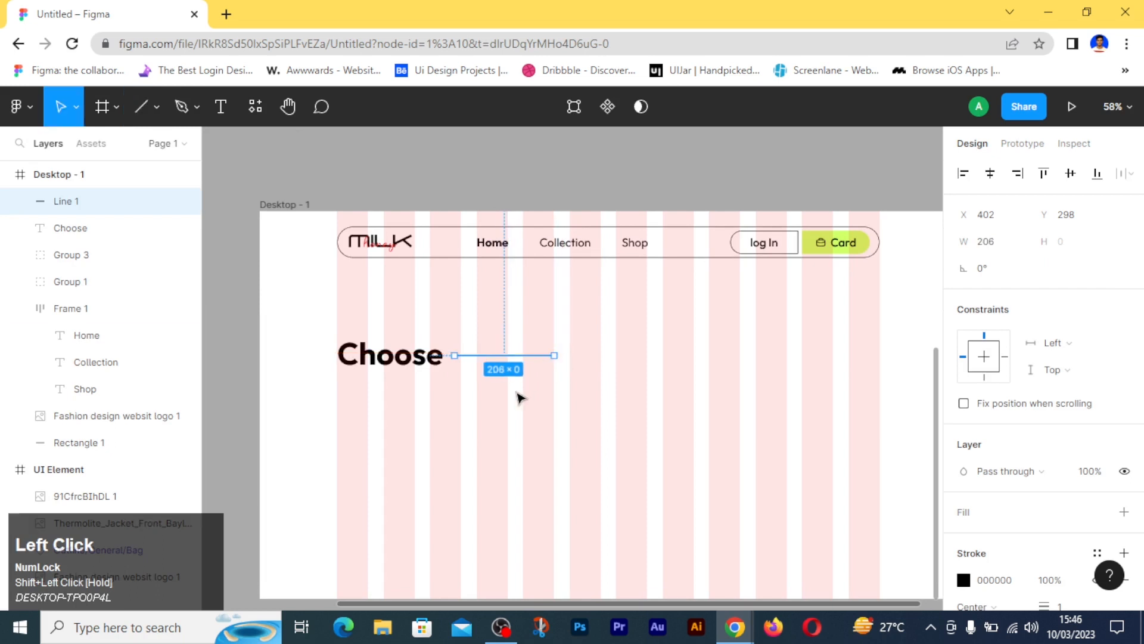
{"action": "left_click", "coordinate": [425, 397]}
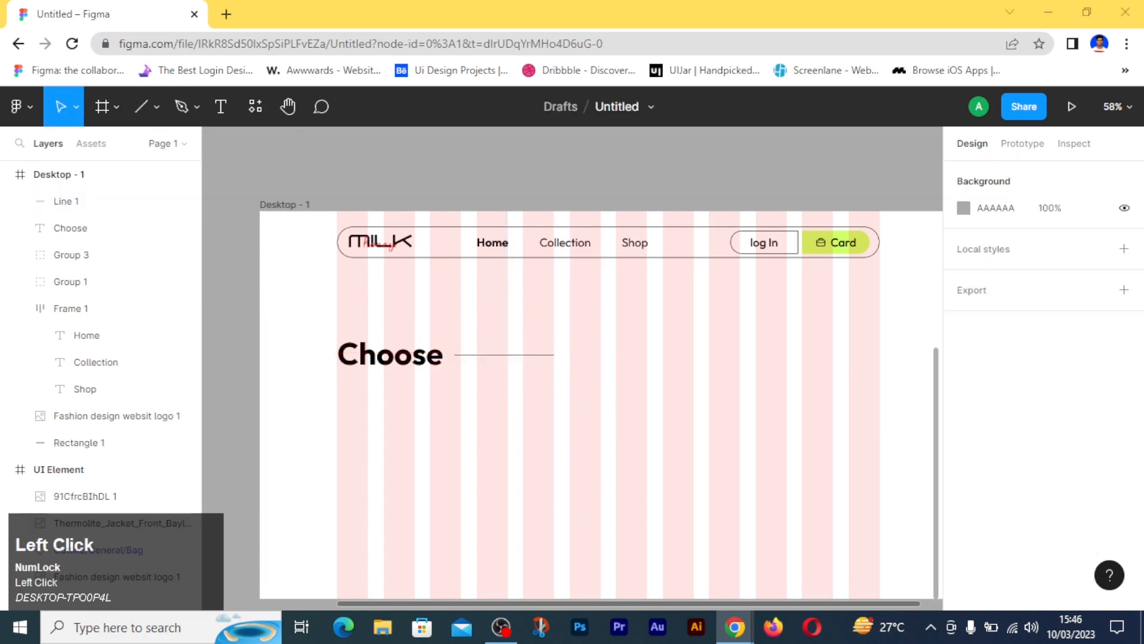
- Set the stroke weight of the line beside the Choose heading to 4
{"action": "left_click", "coordinate": [388, 358]}
{"action": "left_click", "coordinate": [510, 355]}
{"action": "scroll", "coordinate": [1067, 441], "scroll_direction": "down", "scroll_amount": 3}
{"action": "left_click", "coordinate": [1071, 444]}
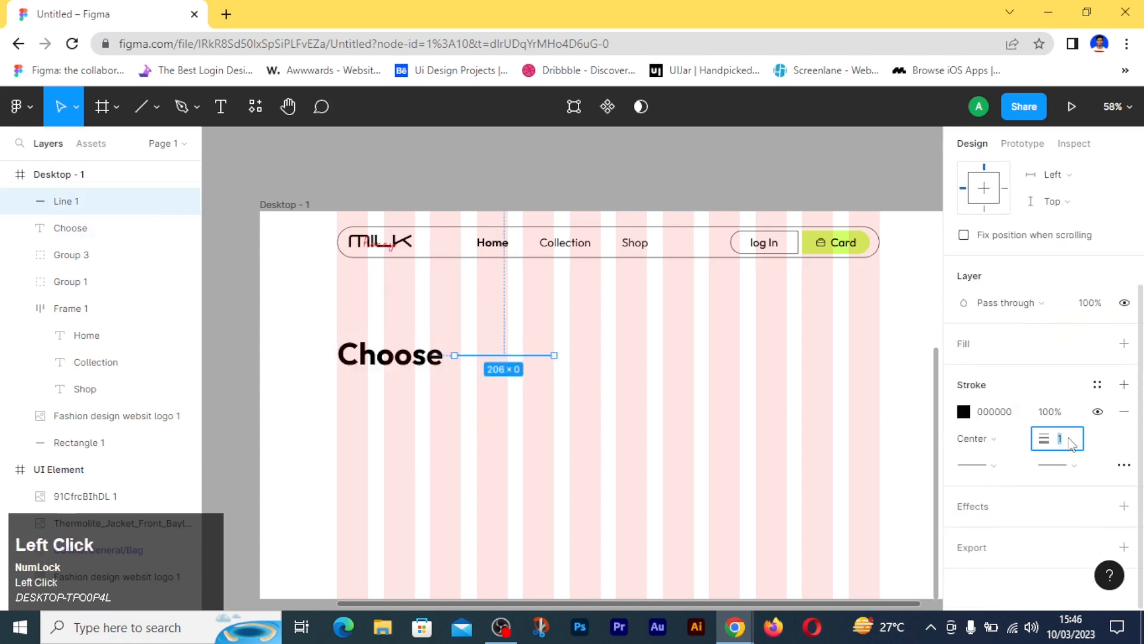
{"action": "type", "text": "4"}
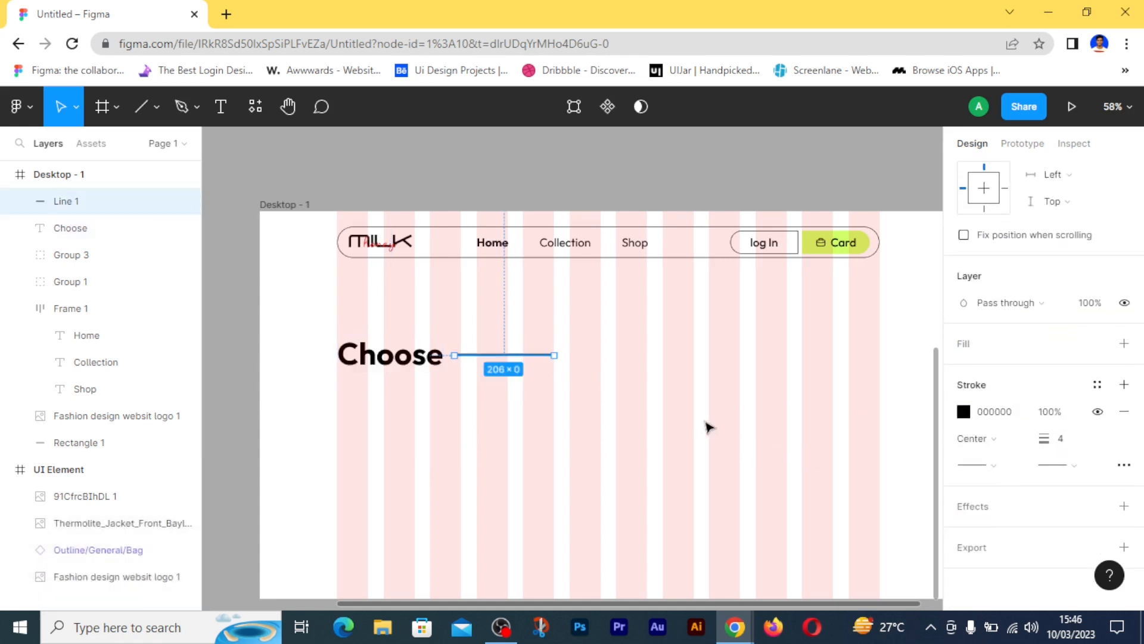
{"action": "left_click", "coordinate": [617, 396]}
- Align the vertical centres of the Choose heading and the line beside it
{"action": "left_click_drag", "start_coordinate": [386, 393], "coordinate": [508, 354]}
{"action": "left_click", "coordinate": [1072, 175]}
{"action": "left_click", "coordinate": [669, 404]}
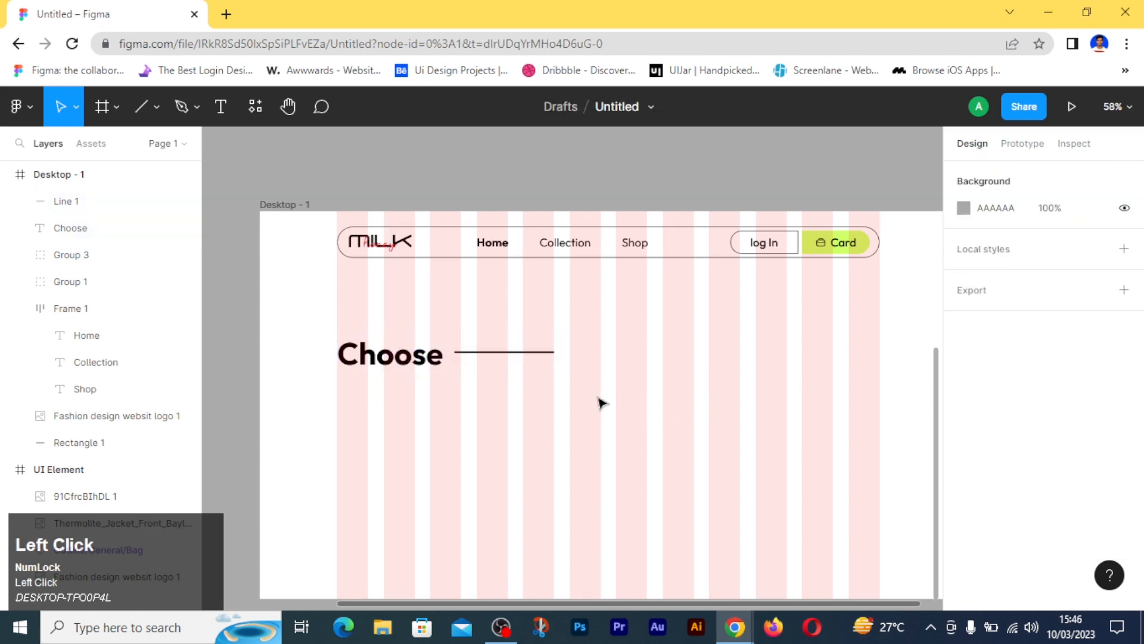
- Duplicate the Choose heading to the right of the line and change the copy's text to "You"
{"action": "left_click", "coordinate": [390, 354]}
{"action": "left_click_drag", "start_coordinate": [391, 354], "coordinate": [618, 356]}
{"action": "type", "text": "You"}
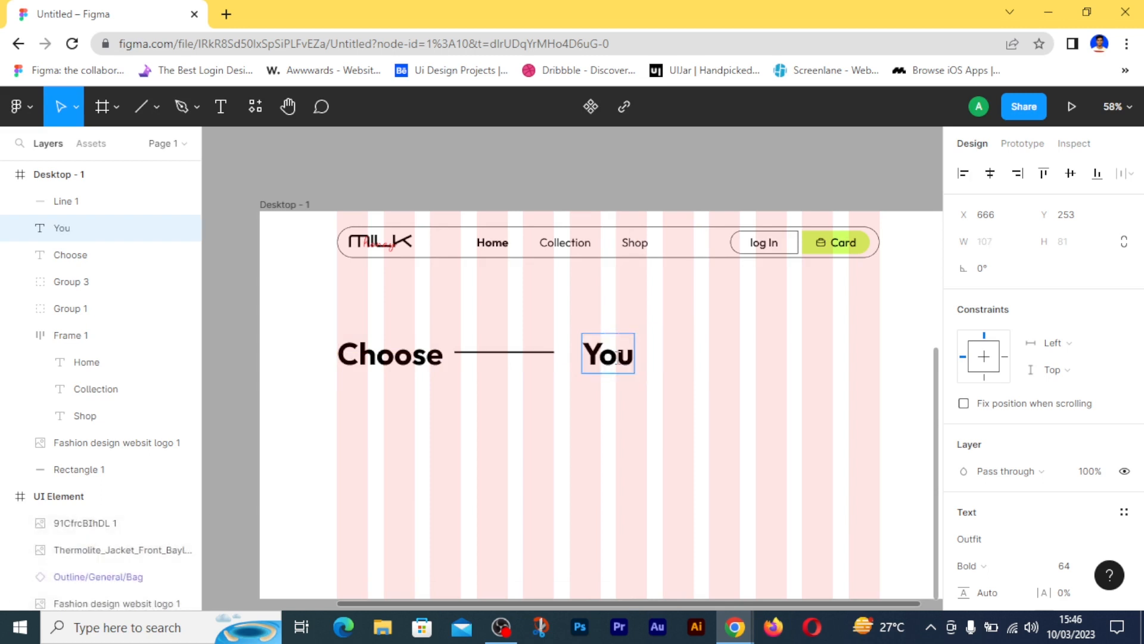
{"action": "left_click", "coordinate": [591, 426]}
{"action": "left_click", "coordinate": [345, 408]}
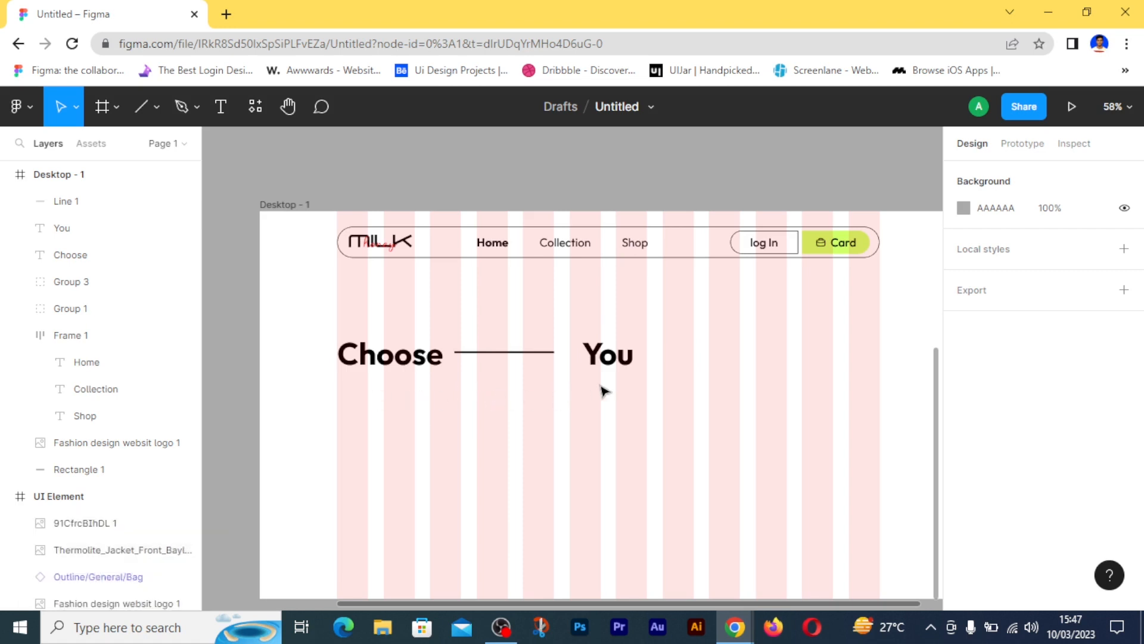
- Shorten the line between Choose and You from its right end to a width of 170
{"action": "left_click", "coordinate": [550, 356]}
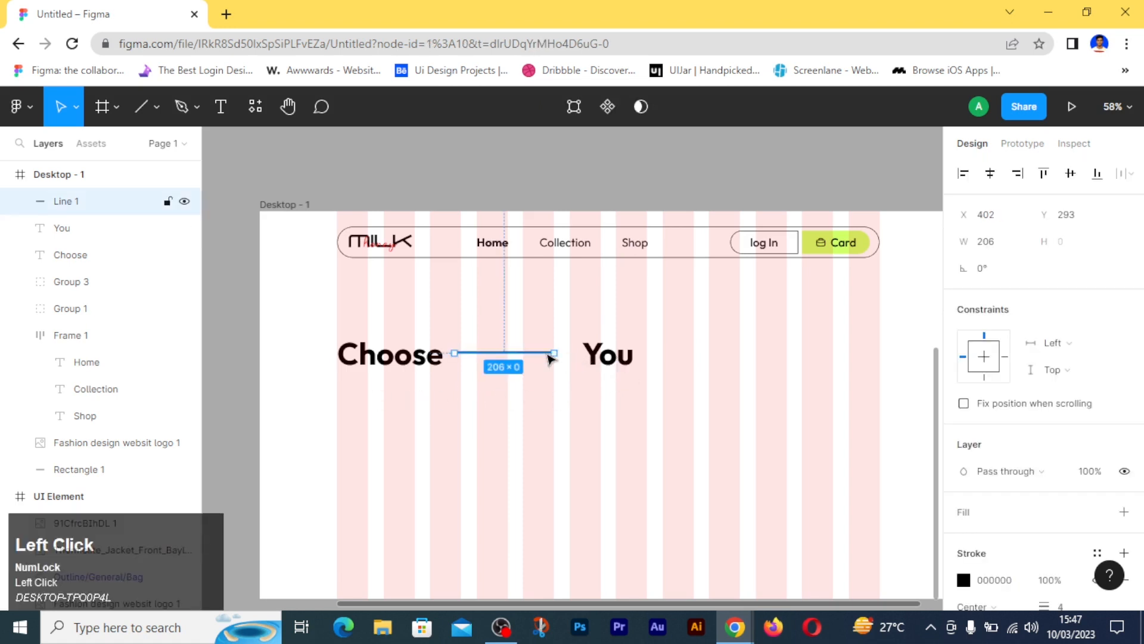
{"action": "scroll", "coordinate": [549, 358], "scroll_direction": "up", "scroll_amount": 1}
{"action": "scroll", "coordinate": [553, 374], "scroll_direction": "up", "scroll_amount": 5}
{"action": "left_click_drag", "start_coordinate": [562, 363], "coordinate": [493, 363]}
{"action": "left_click", "coordinate": [524, 429]}
- Nudge the line between the two heading words down to Y 301
{"action": "scroll", "coordinate": [516, 430], "scroll_direction": "down", "scroll_amount": 4}
{"action": "left_click", "coordinate": [445, 404]}
{"action": "left_click", "coordinate": [445, 405]}
{"action": "left_click", "coordinate": [220, 106]}
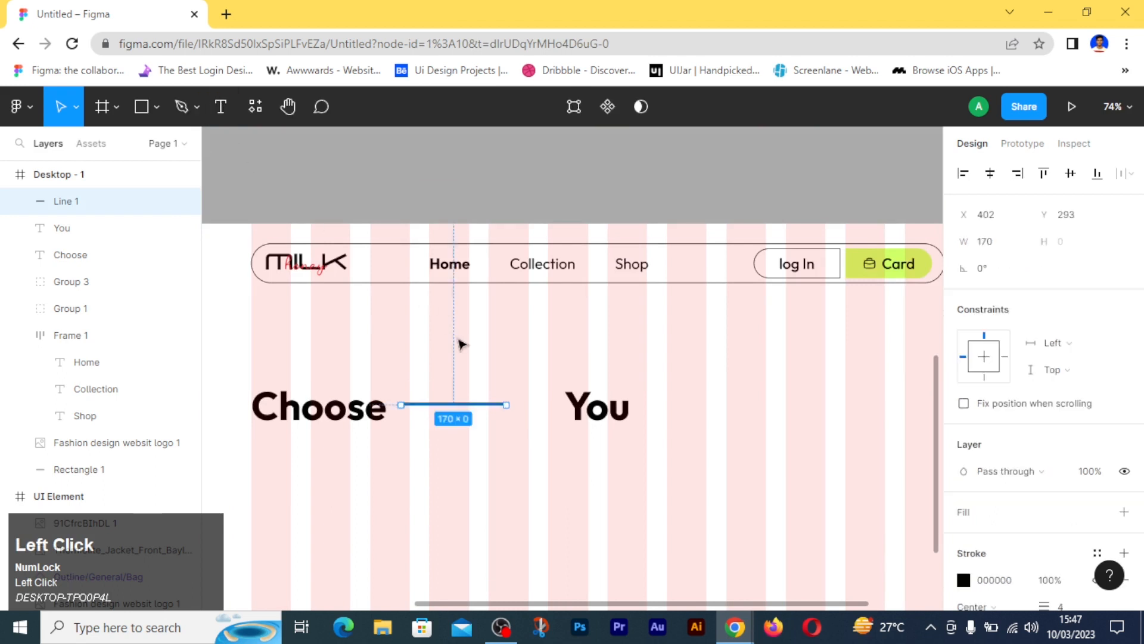
{"action": "left_click", "coordinate": [508, 475]}
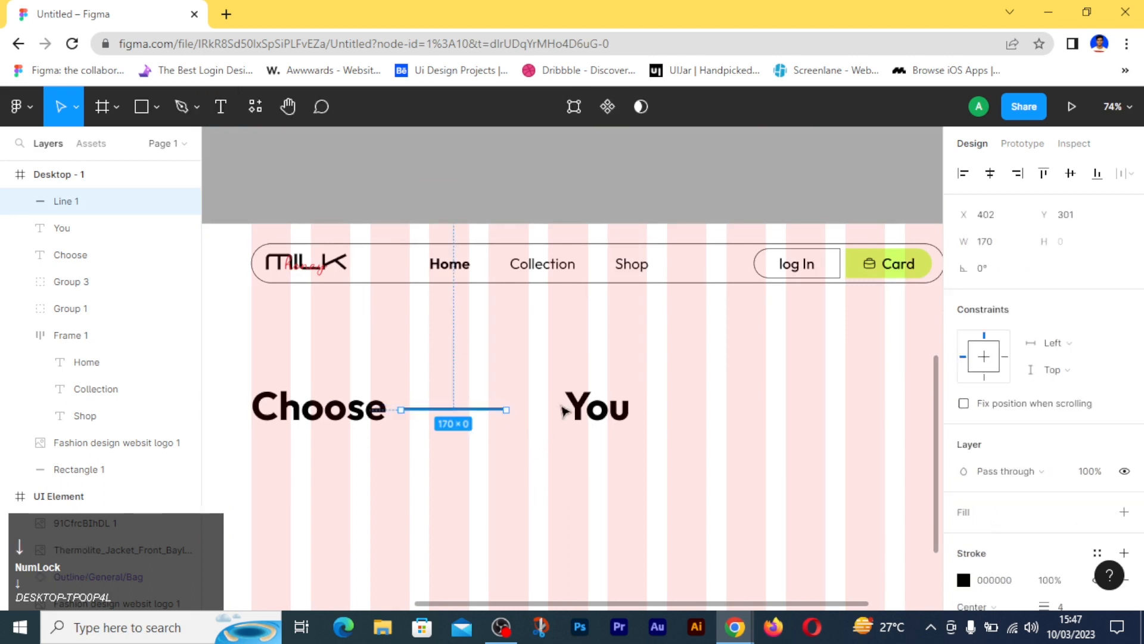
- Move the You text left towards the line, and nudge the line right to X 406 for a 32 px gap
{"action": "left_click", "coordinate": [592, 411]}
{"action": "left_click_drag", "start_coordinate": [590, 412], "coordinate": [558, 419]}
{"action": "left_click", "coordinate": [477, 409]}
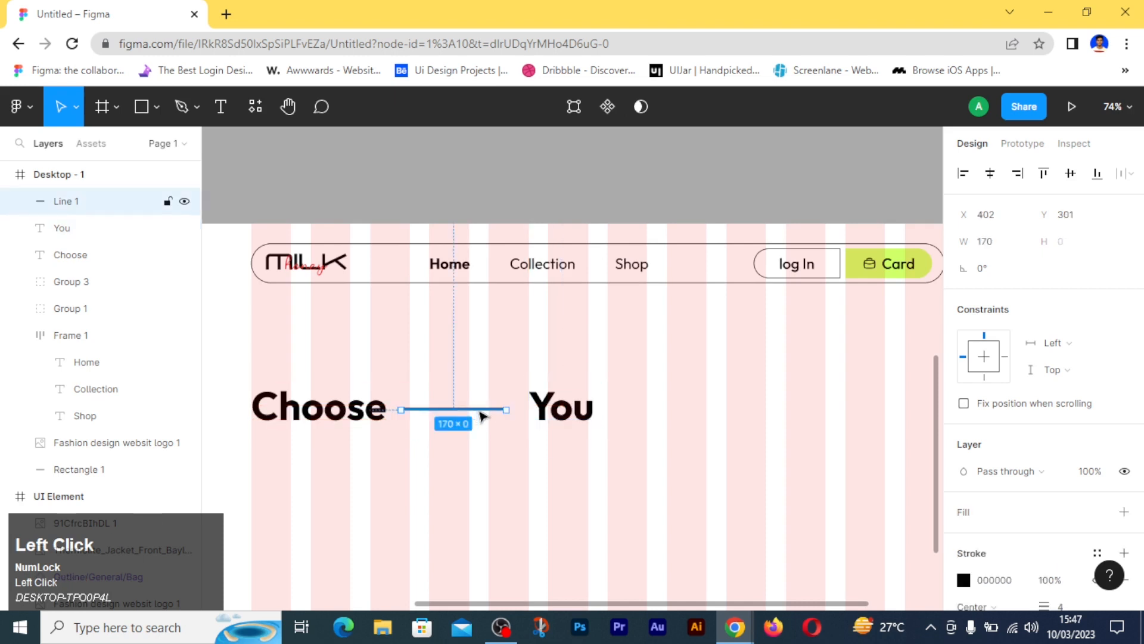
{"action": "key", "text": "alt"}
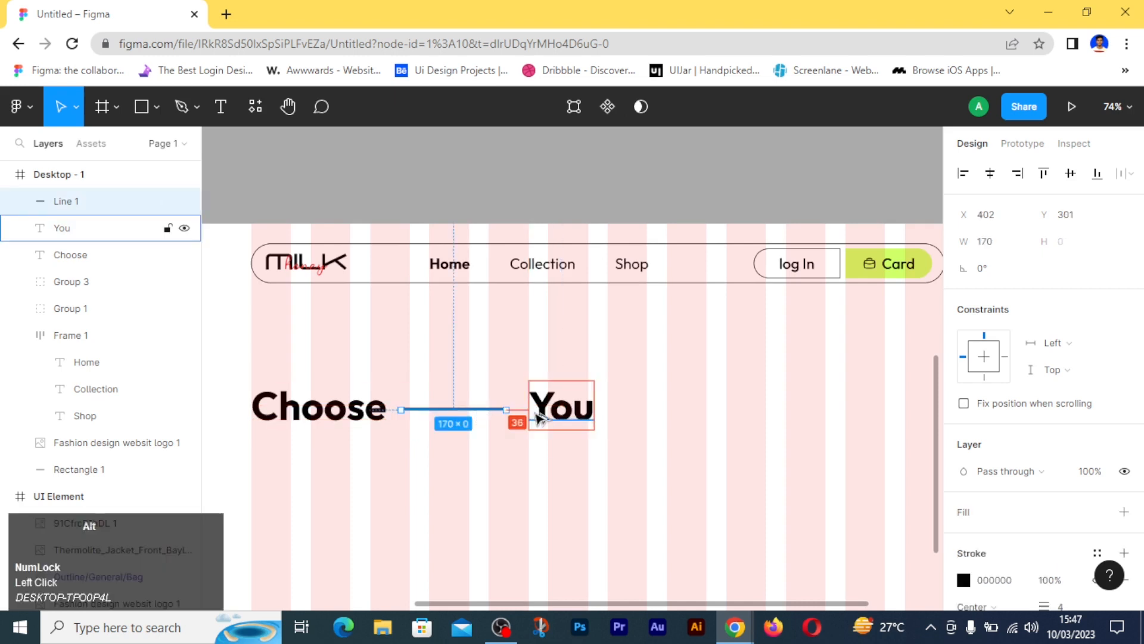
{"action": "key", "text": "alt+Left"}
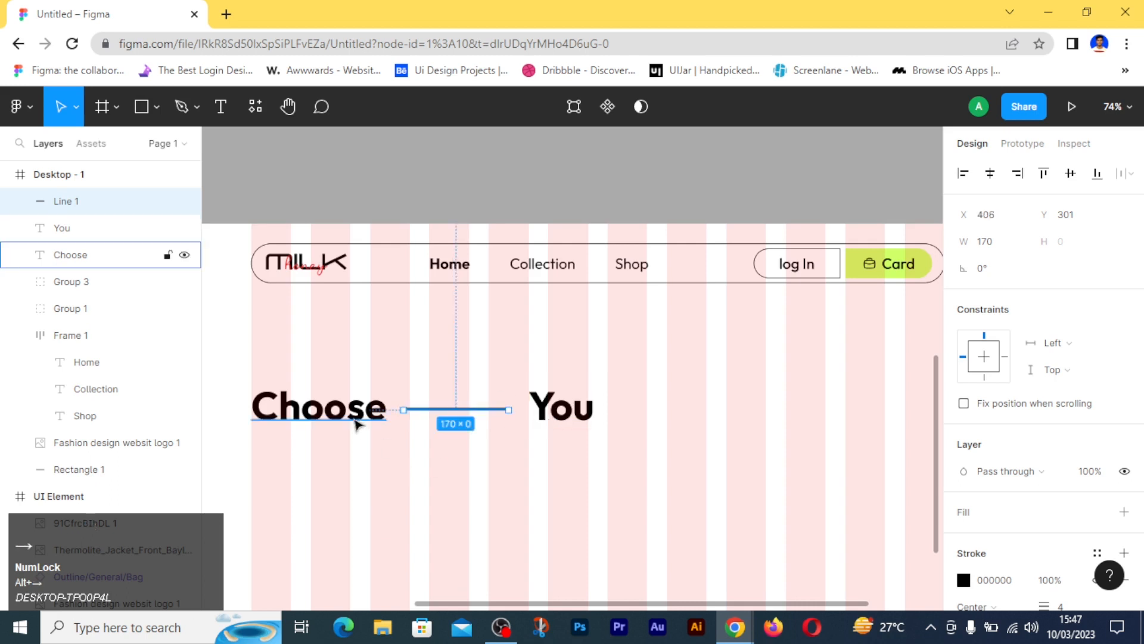
- Nudge the Choose heading left to X 155, leaving a 32 px gap before the line
{"action": "left_click", "coordinate": [371, 405]}
{"action": "key", "text": "alt+Left"}
{"action": "key", "text": "alt+Left"}
{"action": "key", "text": "alt+Left"}
{"action": "key", "text": "alt+Left"}
{"action": "key", "text": "alt+Left"}
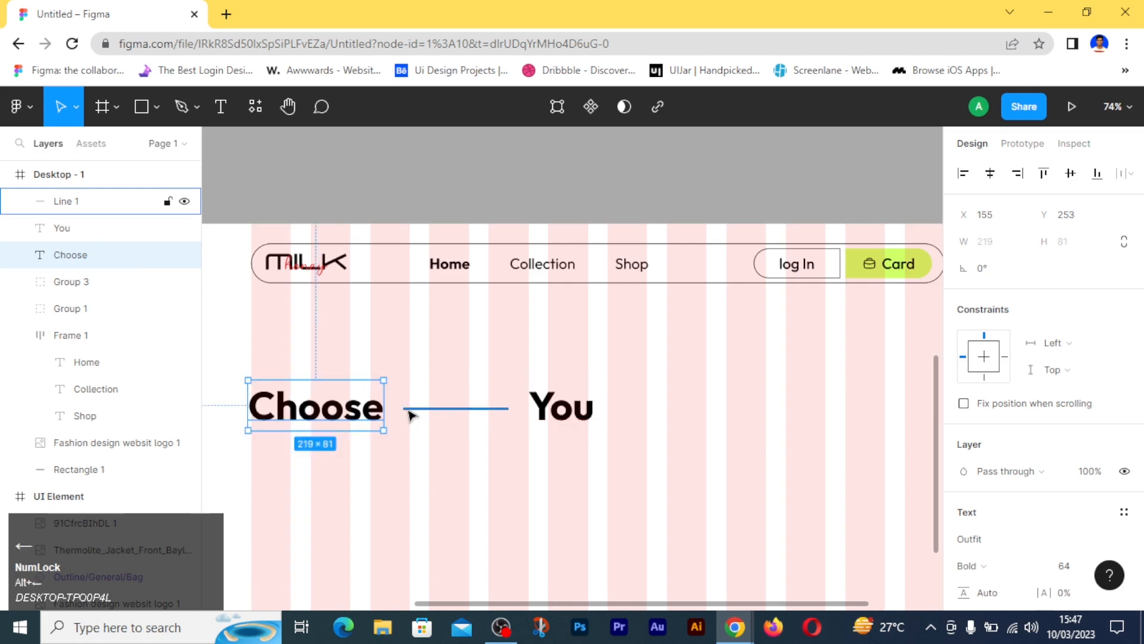
- Group Choose, the line and You together and move the group to X 160, aligned with the first grid column
{"action": "left_click", "coordinate": [396, 455]}
{"action": "left_click_drag", "start_coordinate": [335, 448], "coordinate": [603, 380]}
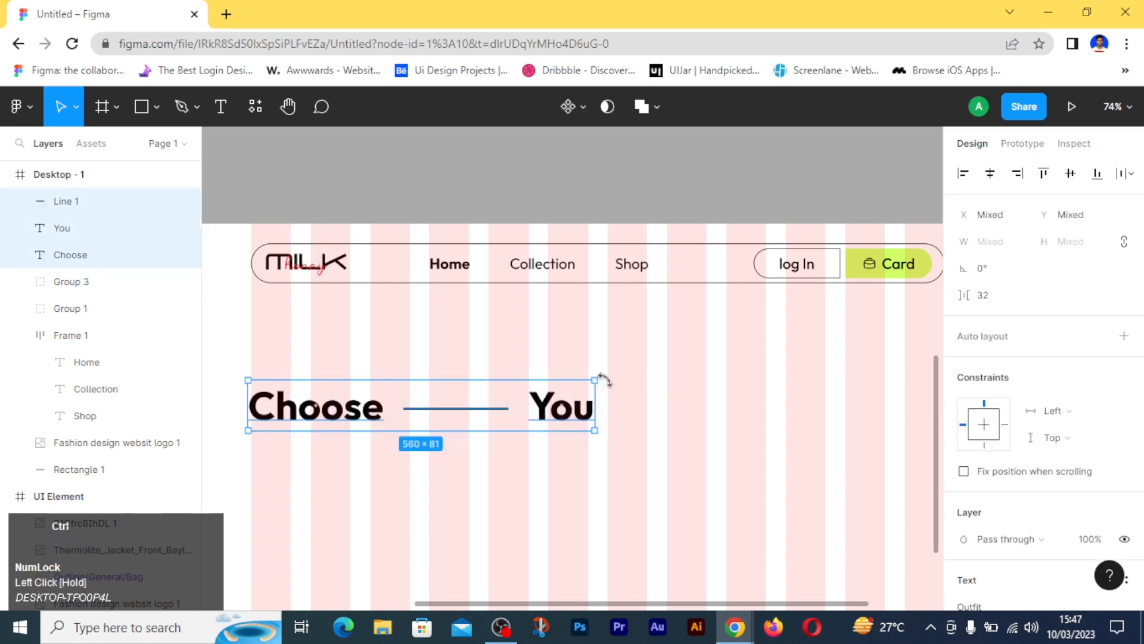
{"action": "key", "text": "ctrl+g"}
{"action": "left_click_drag", "start_coordinate": [351, 415], "coordinate": [351, 417]}
{"action": "left_click", "coordinate": [370, 477]}
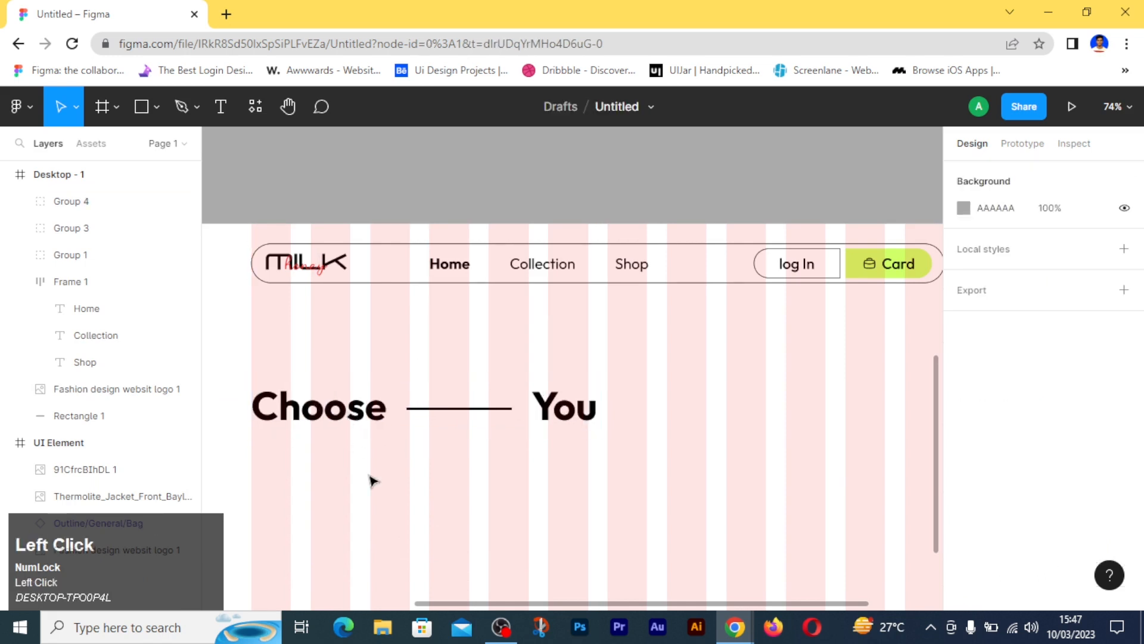
- Change the font family of the Choose heading to Raleway
{"action": "scroll", "coordinate": [372, 480], "scroll_direction": "down", "scroll_amount": 2}
{"action": "left_click", "coordinate": [338, 406]}
{"action": "left_click", "coordinate": [338, 406]}
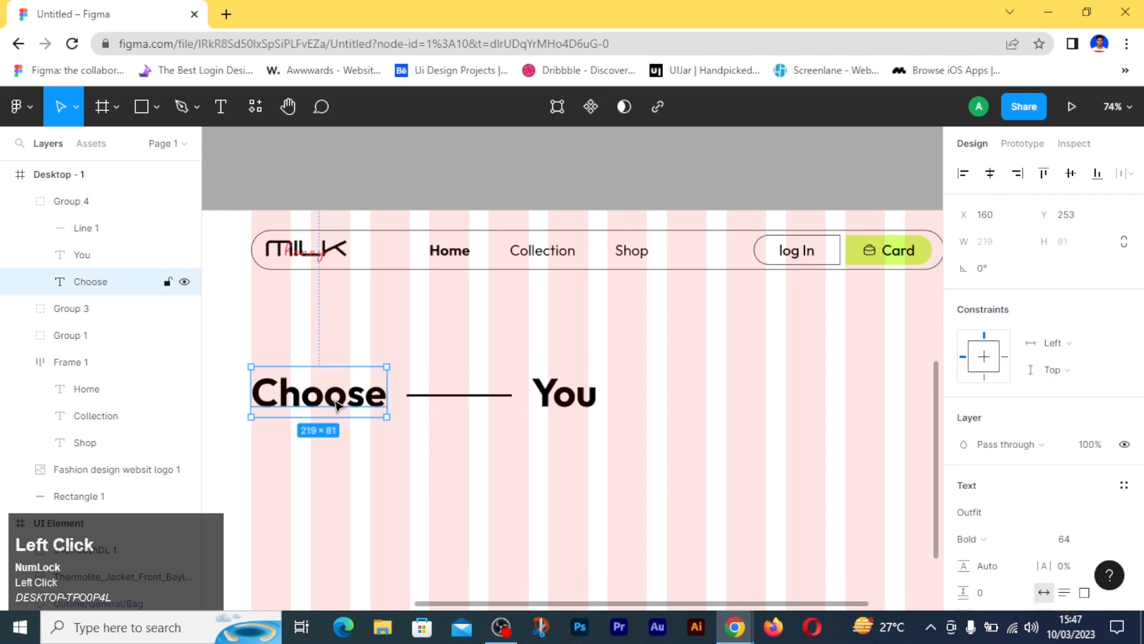
{"action": "left_click", "coordinate": [991, 513]}
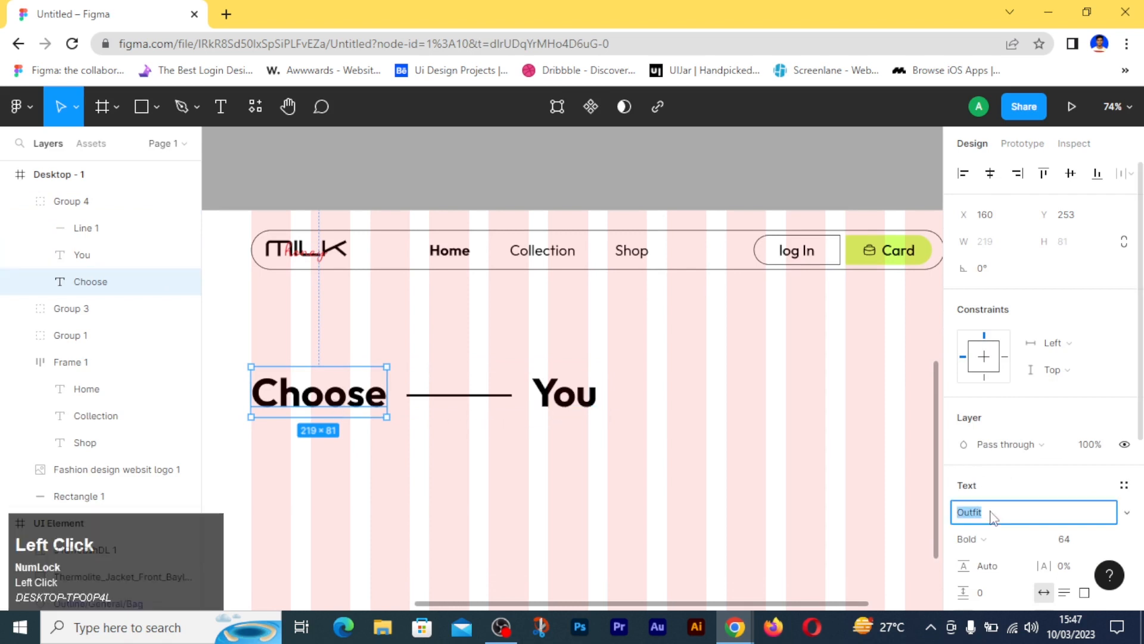
{"action": "type", "text": "Raleway"}
{"action": "key", "text": "Return"}
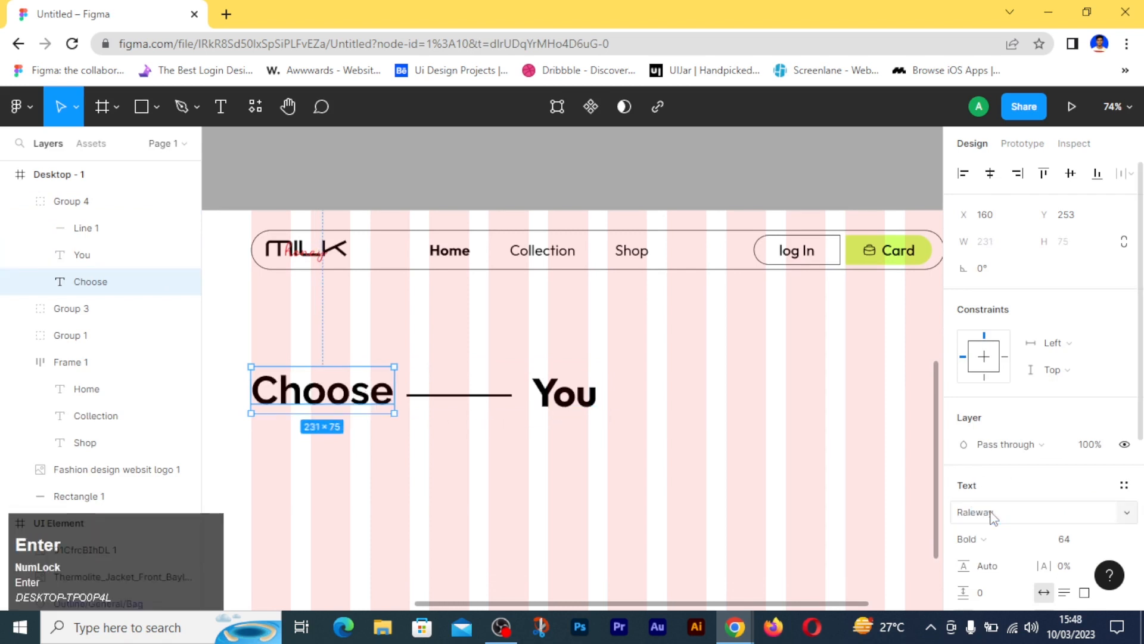
- Change the font family of the You text in the hero heading to Raleway
{"action": "left_click", "coordinate": [596, 436]}
{"action": "left_click", "coordinate": [565, 393]}
{"action": "left_click", "coordinate": [564, 393]}
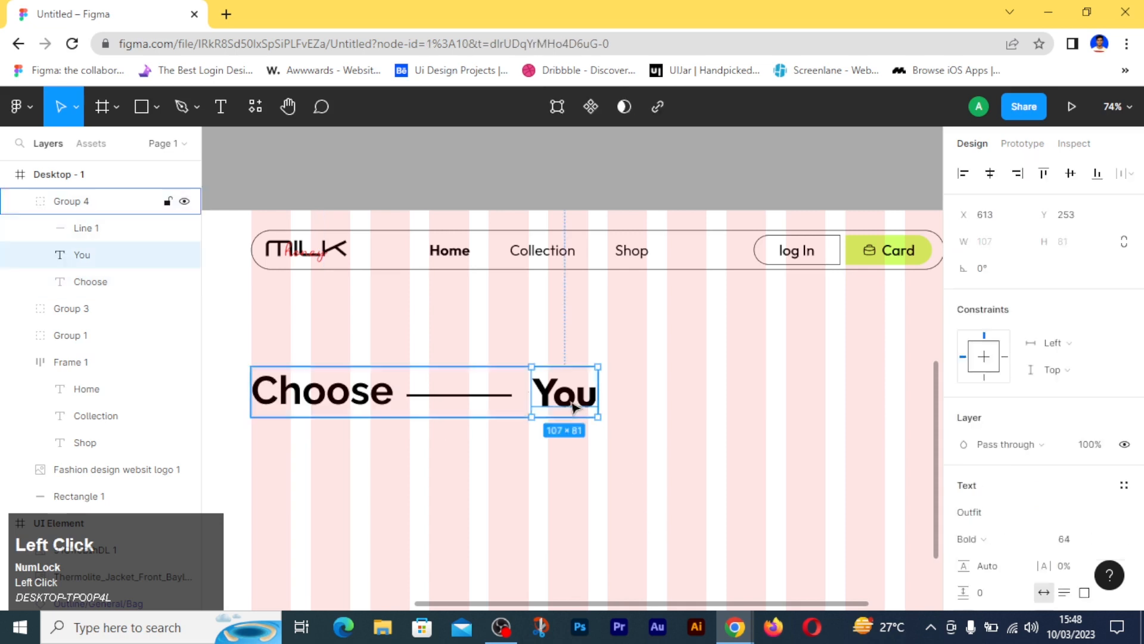
{"action": "left_click", "coordinate": [1007, 523]}
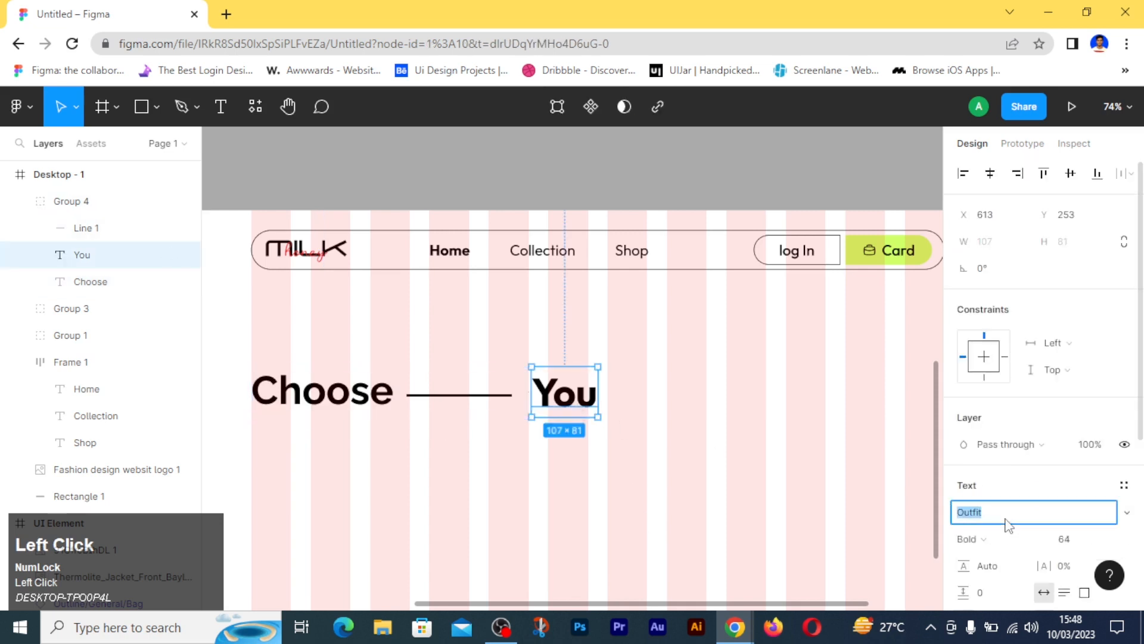
{"action": "type", "text": "Ral"}
{"action": "key", "text": "Return"}
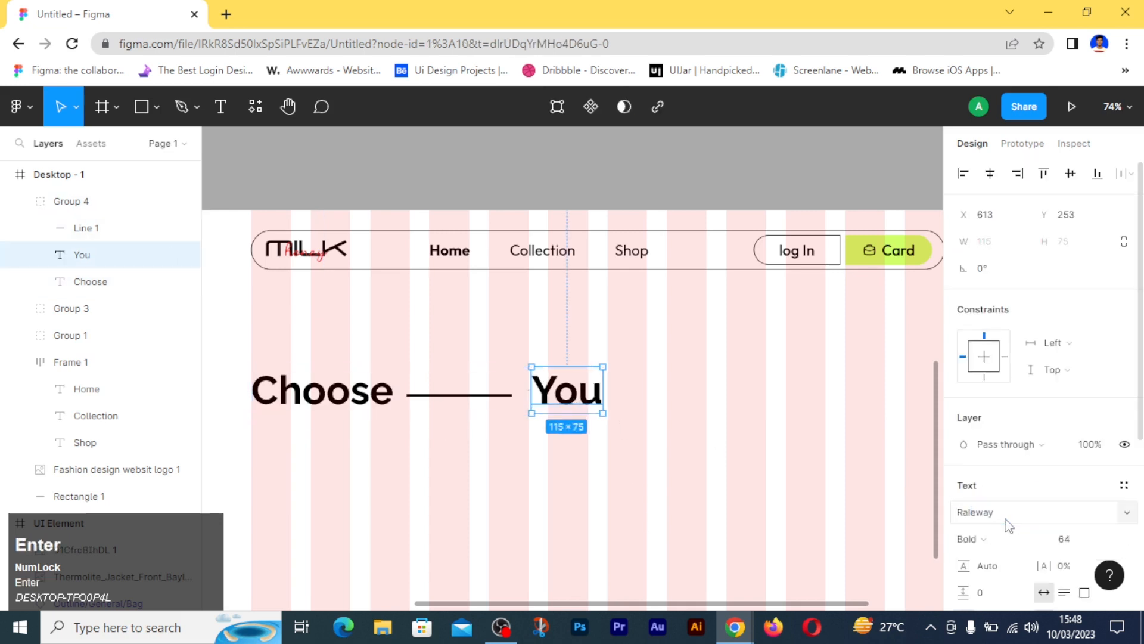
{"action": "left_click", "coordinate": [767, 455]}
- Add the text "New fashion styles" on a new line below the Choose — You heading
{"action": "scroll", "coordinate": [717, 465], "scroll_direction": "down", "scroll_amount": 1}
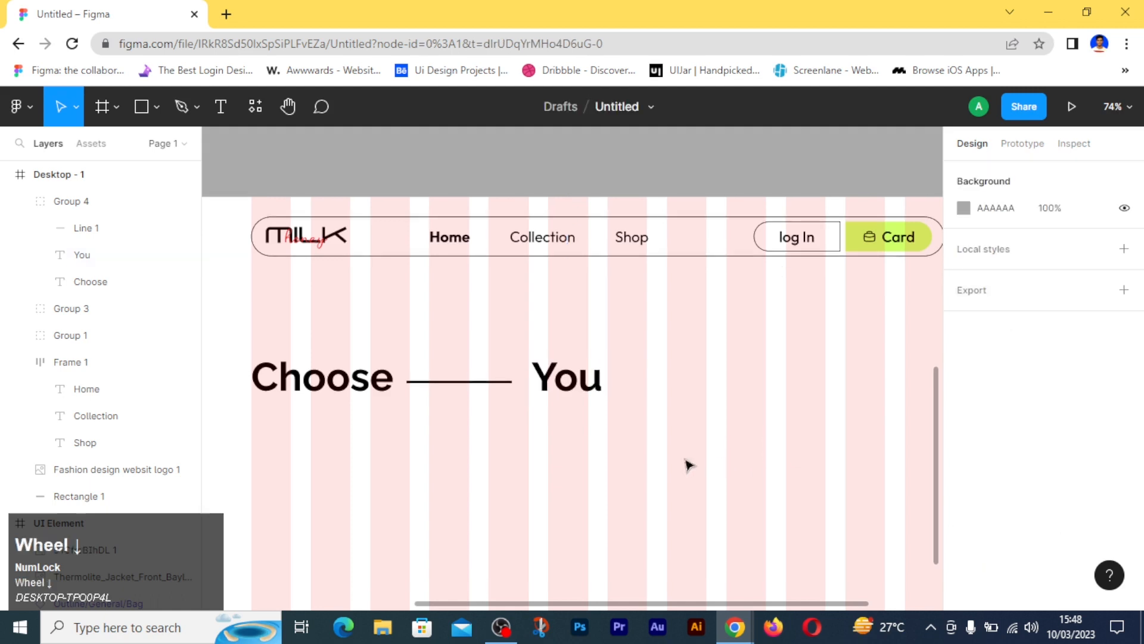
{"action": "scroll", "coordinate": [334, 402], "scroll_direction": "down", "scroll_amount": 1}
{"action": "key", "text": "t"}
{"action": "left_click", "coordinate": [256, 418]}
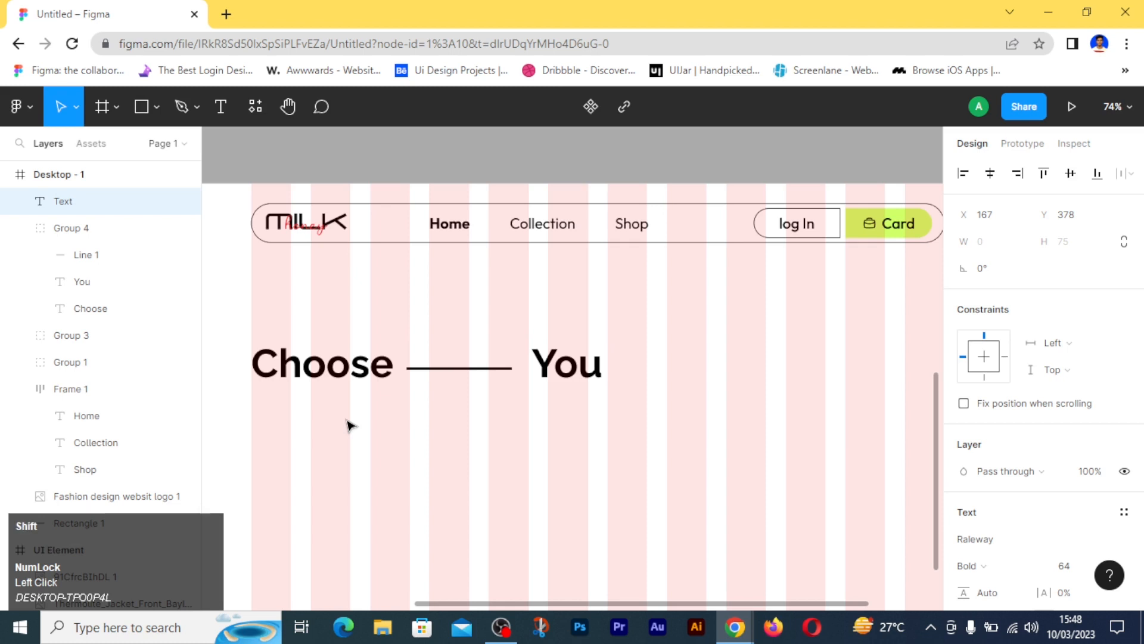
{"action": "type", "text": "New "}
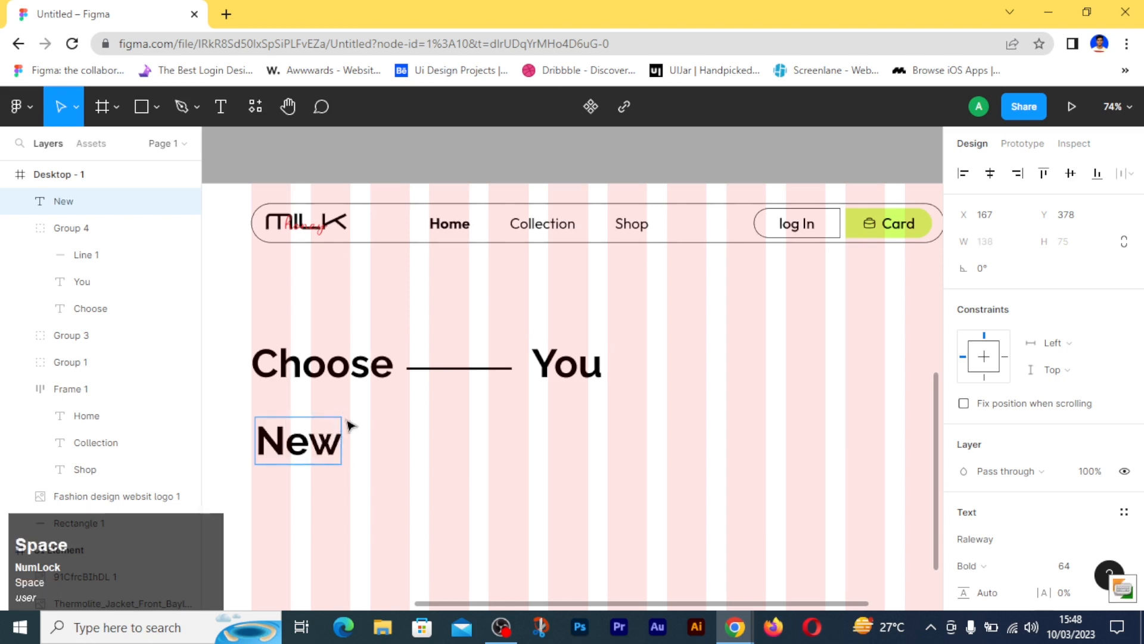
{"action": "type", "text": "fashion"}
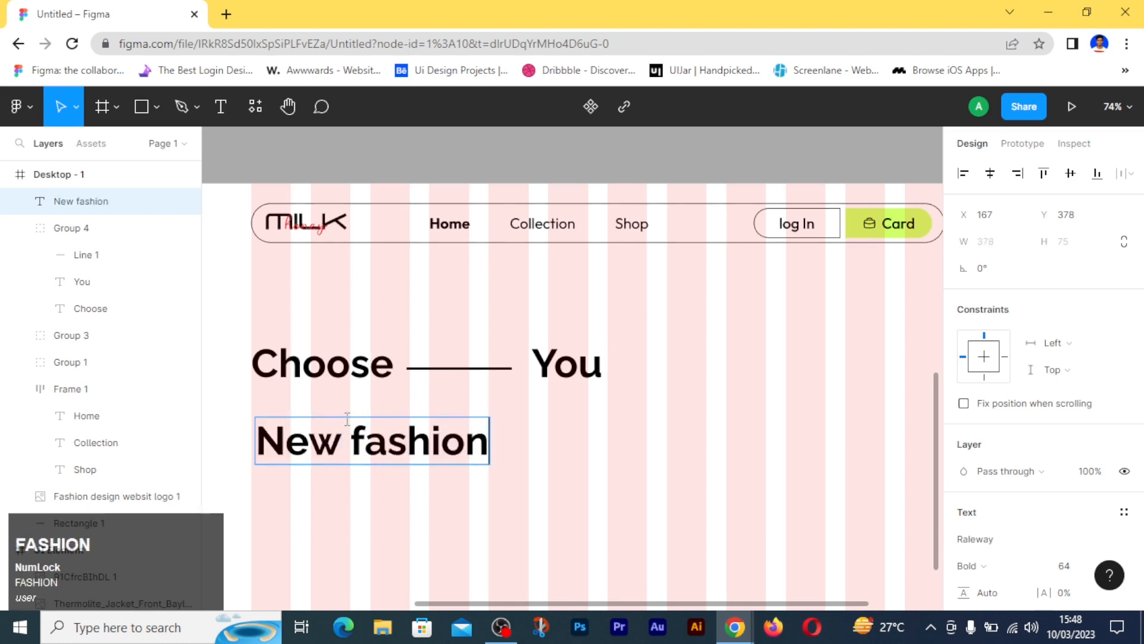
{"action": "type", "text": " sty"}
{"action": "key", "text": "BackSpace"}
{"action": "type", "text": "t"}
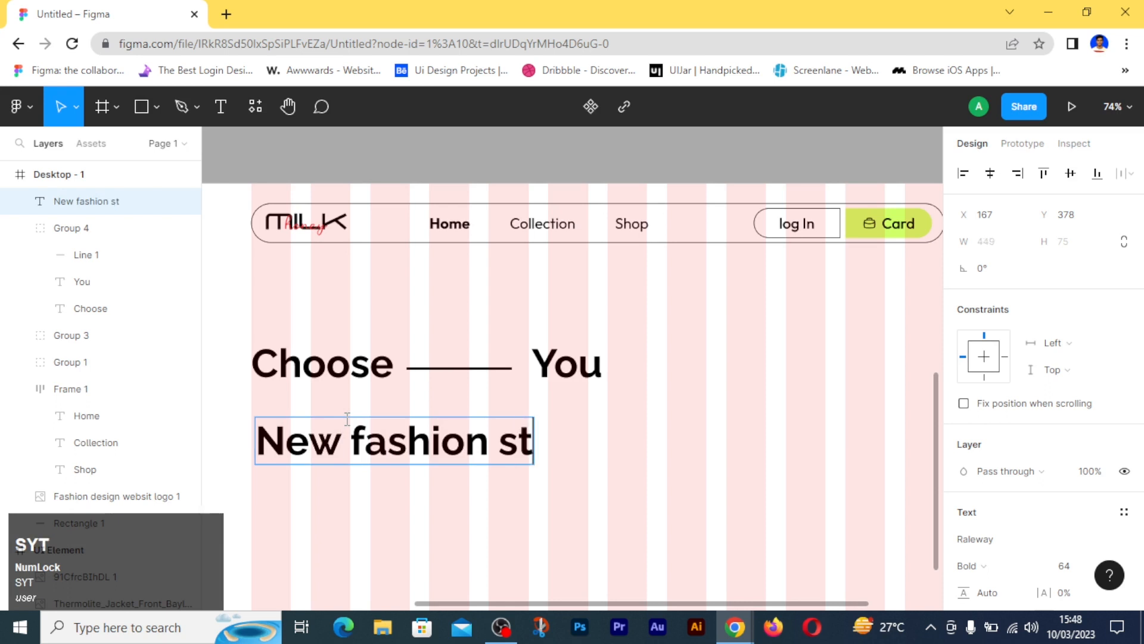
{"action": "type", "text": "yles"}
- Change the font weight of only the word "styles" in the new line to Regular
{"action": "double_click", "coordinate": [515, 447]}
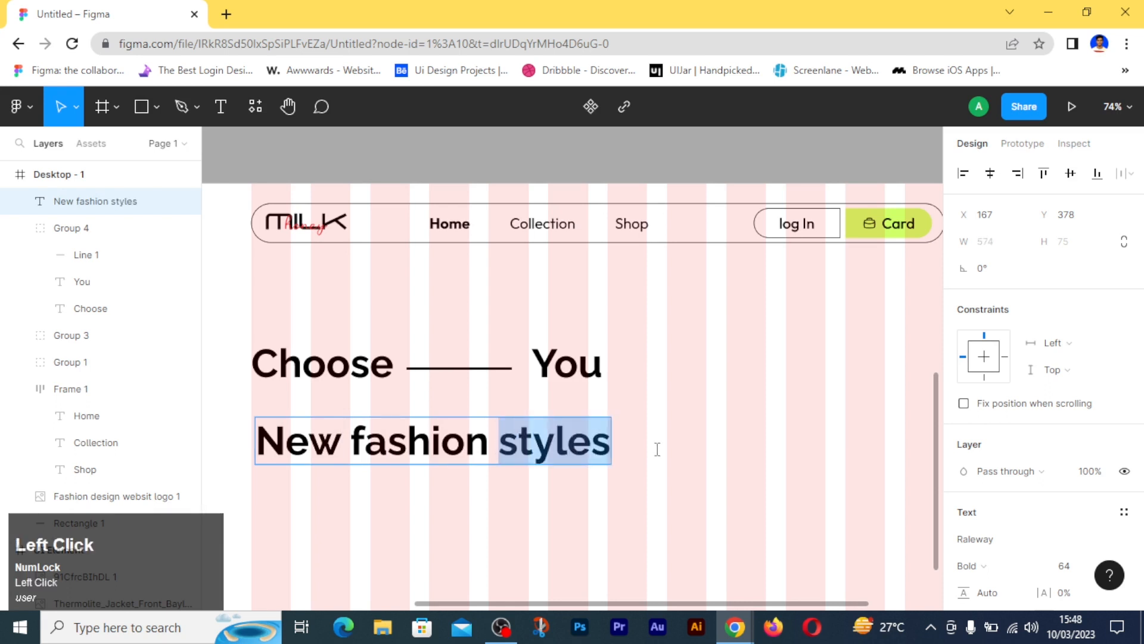
{"action": "scroll", "coordinate": [1003, 536], "scroll_direction": "down", "scroll_amount": 3}
{"action": "left_click", "coordinate": [971, 396]}
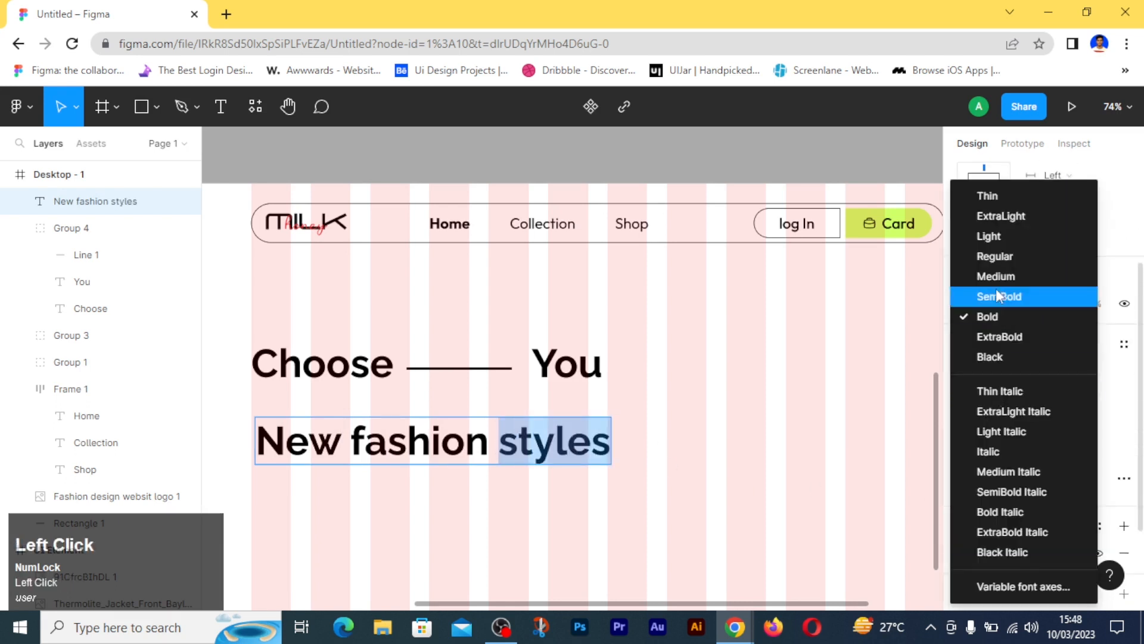
{"action": "left_click", "coordinate": [990, 258]}
{"action": "key", "text": "Escape"}
- Move the New fashion styles line up beneath Choose — You, left-aligned at X 160, and group the two lines
{"action": "left_click_drag", "start_coordinate": [322, 444], "coordinate": [321, 420]}
{"action": "left_click", "coordinate": [314, 380], "text": "shift"}
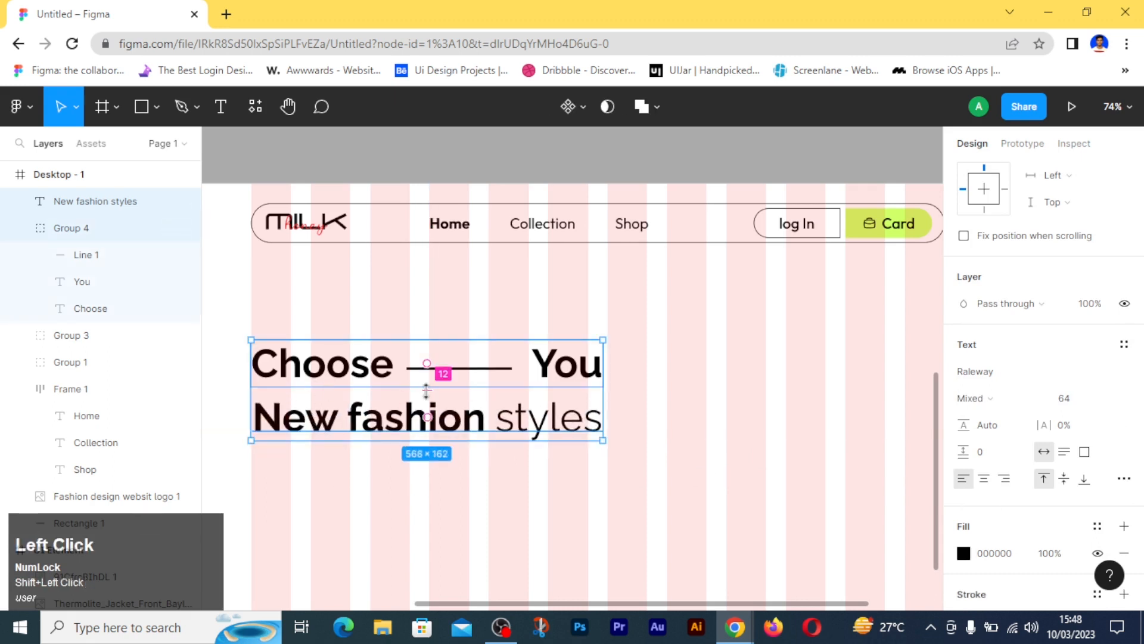
{"action": "scroll", "coordinate": [1043, 298], "scroll_direction": "up", "scroll_amount": 3}
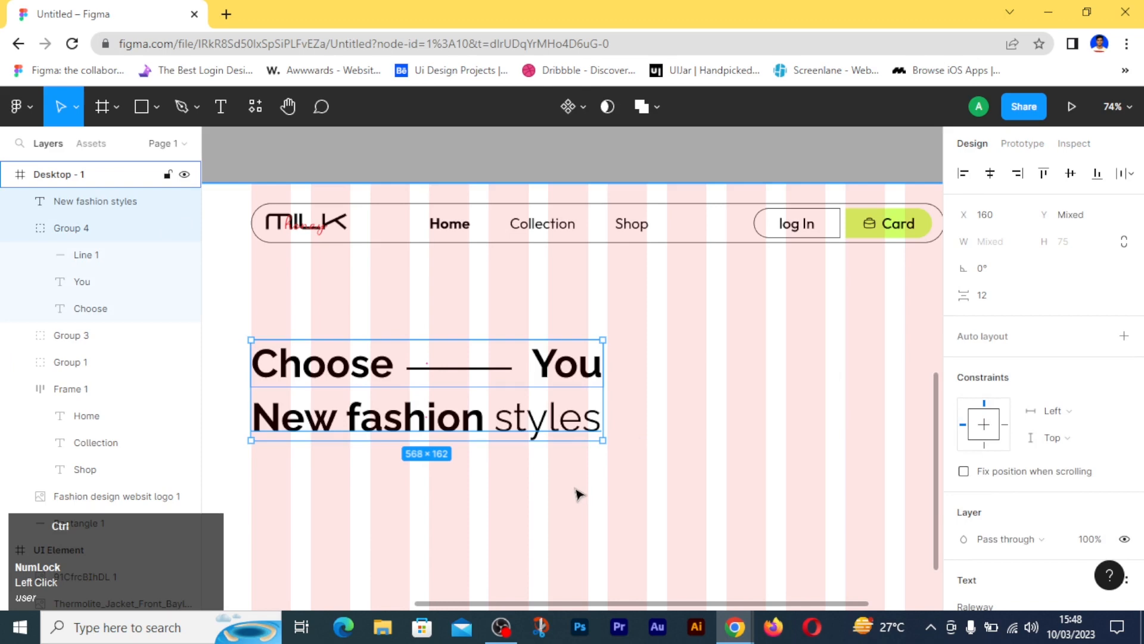
{"action": "key", "text": "ctrl+g"}
- Set the vertical spacing between the two grouped heading lines to 4
{"action": "left_click_drag", "start_coordinate": [427, 392], "coordinate": [426, 391]}
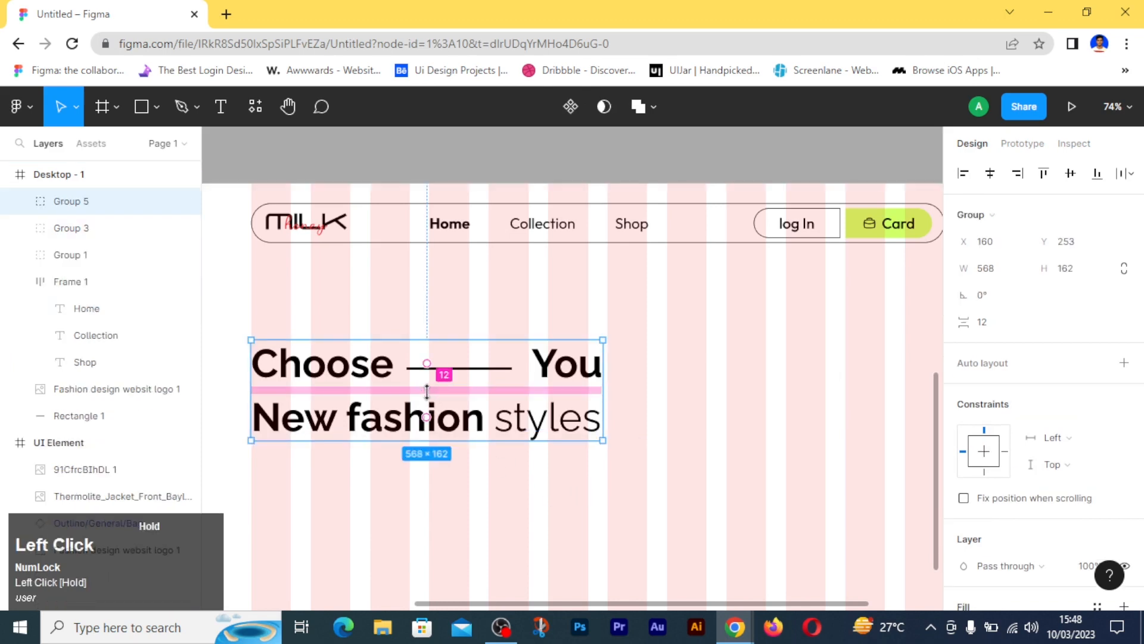
{"action": "left_click", "coordinate": [994, 328]}
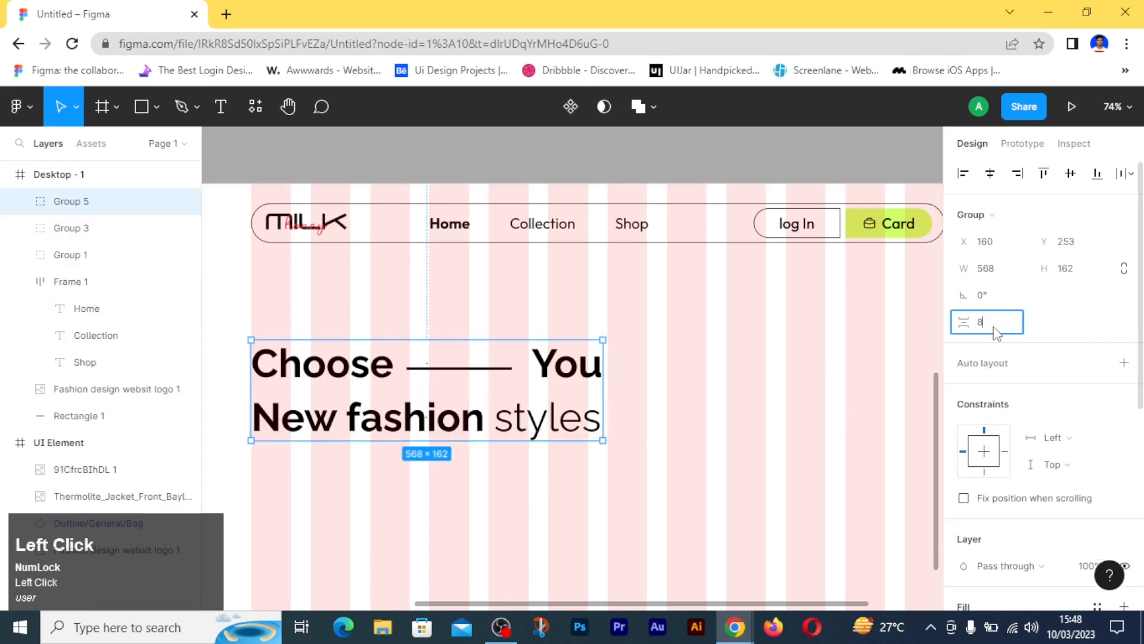
{"action": "key", "text": "Return"}
{"action": "key", "text": "Return"}
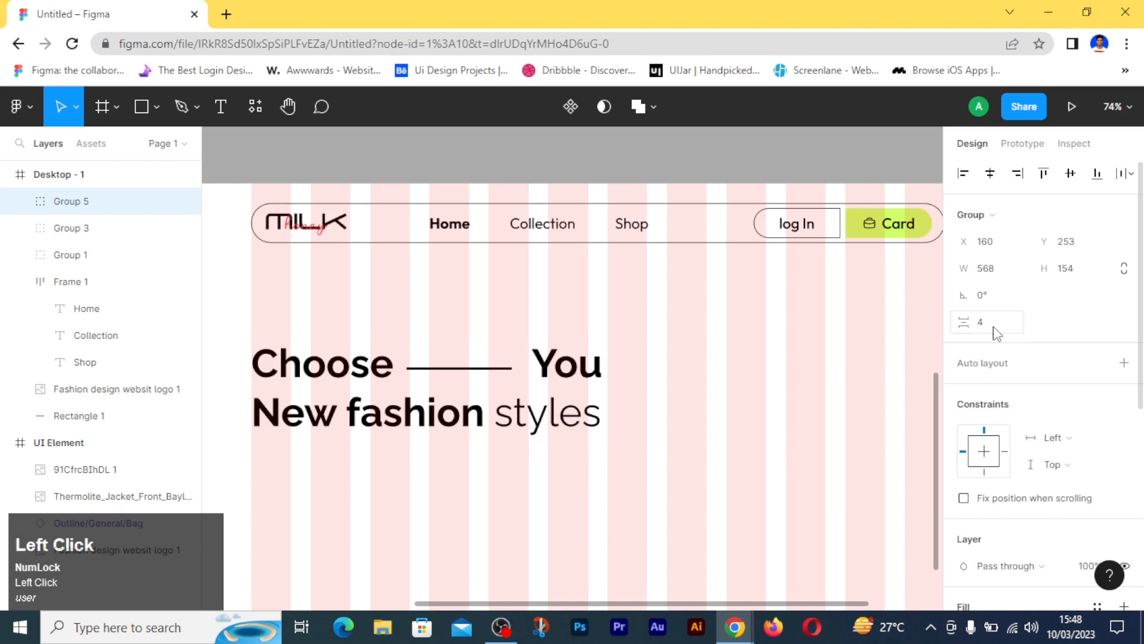
{"action": "scroll", "coordinate": [417, 453], "scroll_direction": "down", "scroll_amount": 2}
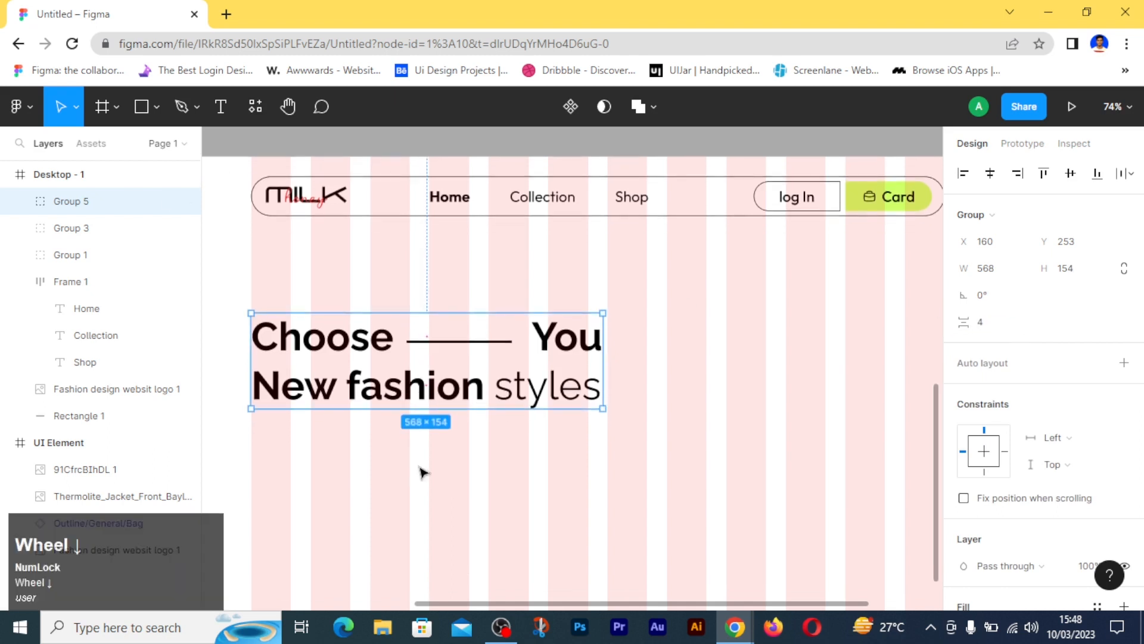
{"action": "left_click", "coordinate": [391, 472]}
- Paste the copied description "Pack it up! This beautiful design will keep you looking presentable on the go." as a text below the heading
{"action": "scroll", "coordinate": [391, 473], "scroll_direction": "down", "scroll_amount": 2}
{"action": "left_click", "coordinate": [117, 542]}
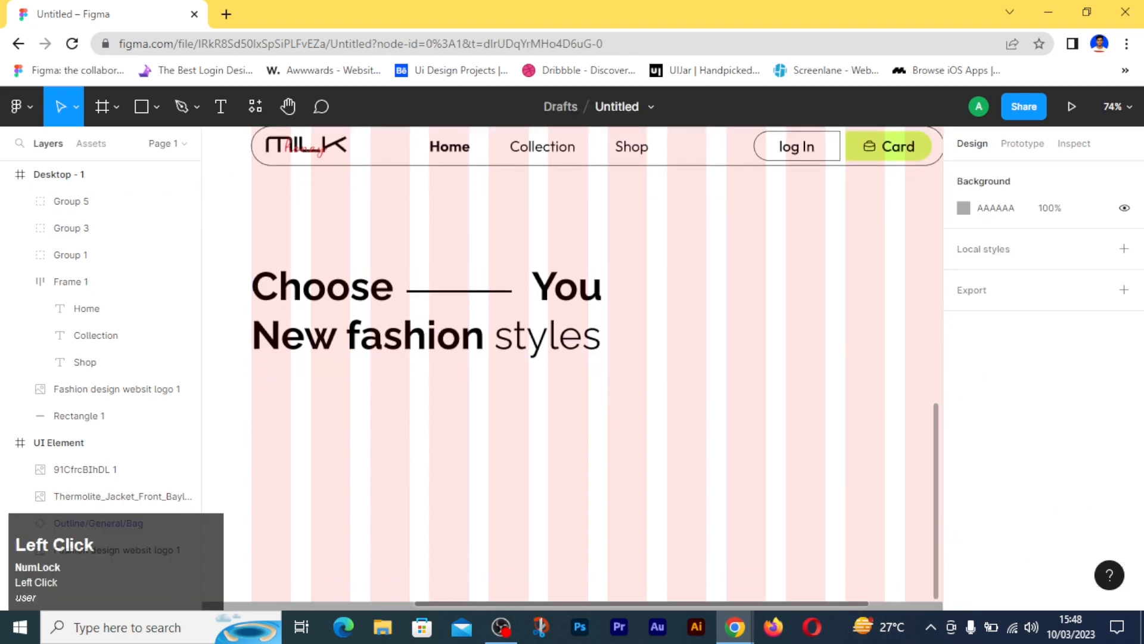
{"action": "key", "text": "ctrl"}
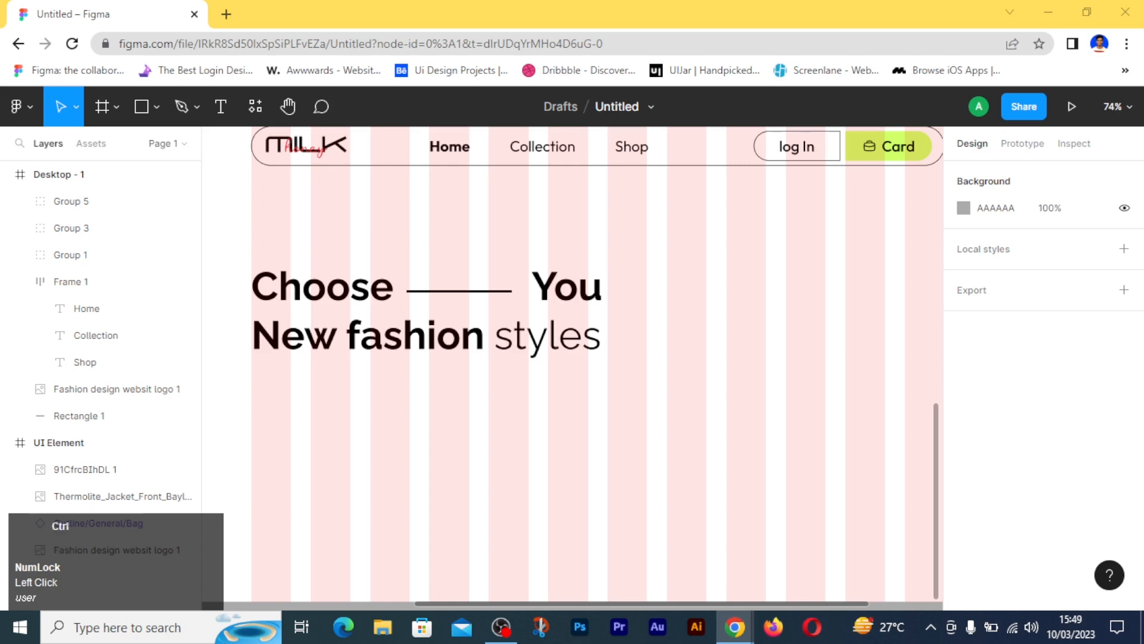
{"action": "left_click", "coordinate": [221, 107]}
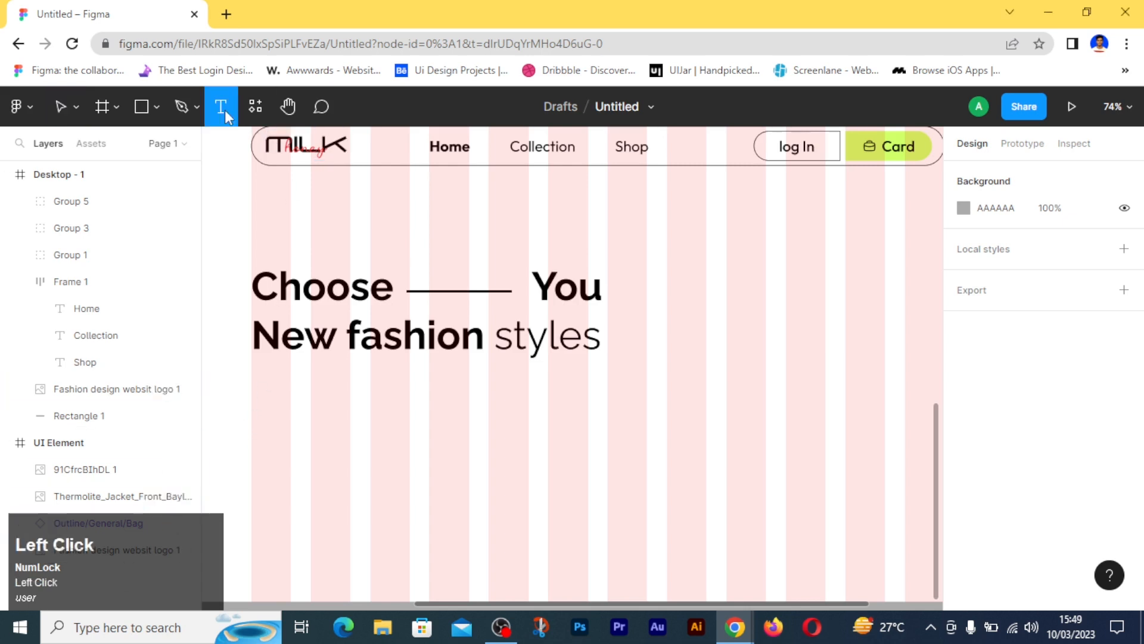
{"action": "left_click", "coordinate": [269, 411]}
{"action": "type", "text": "Pack it up! This beautiful design will keep  you looking presentable on the go."}
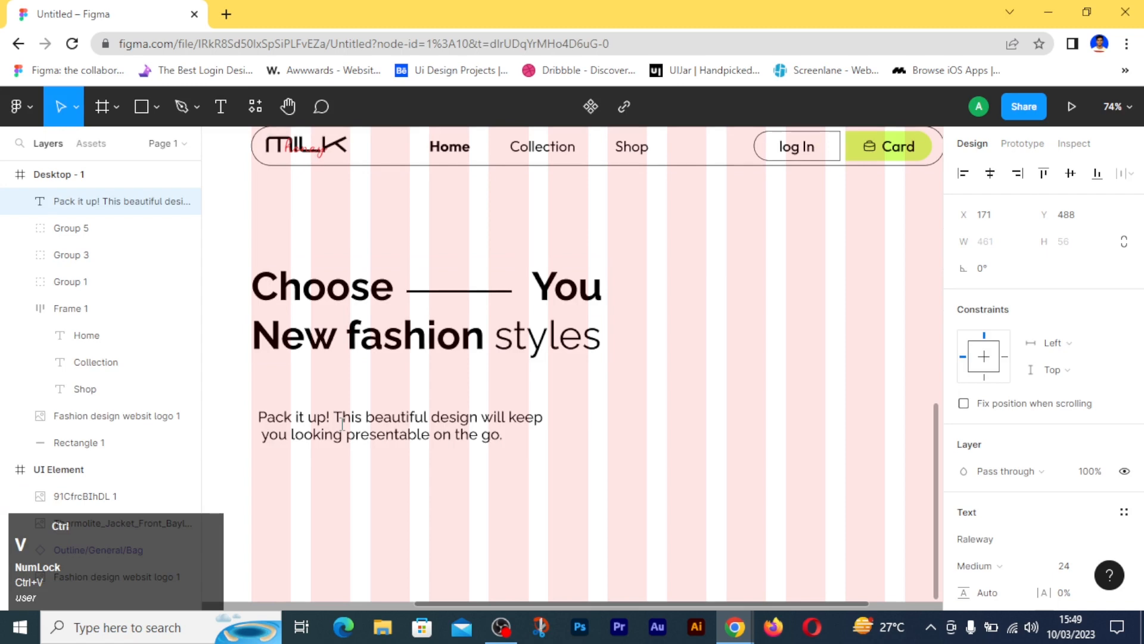
- Left-align the description text with the heading group and group the two together
{"action": "left_click", "coordinate": [296, 434]}
{"action": "left_click", "coordinate": [290, 334], "text": "shift"}
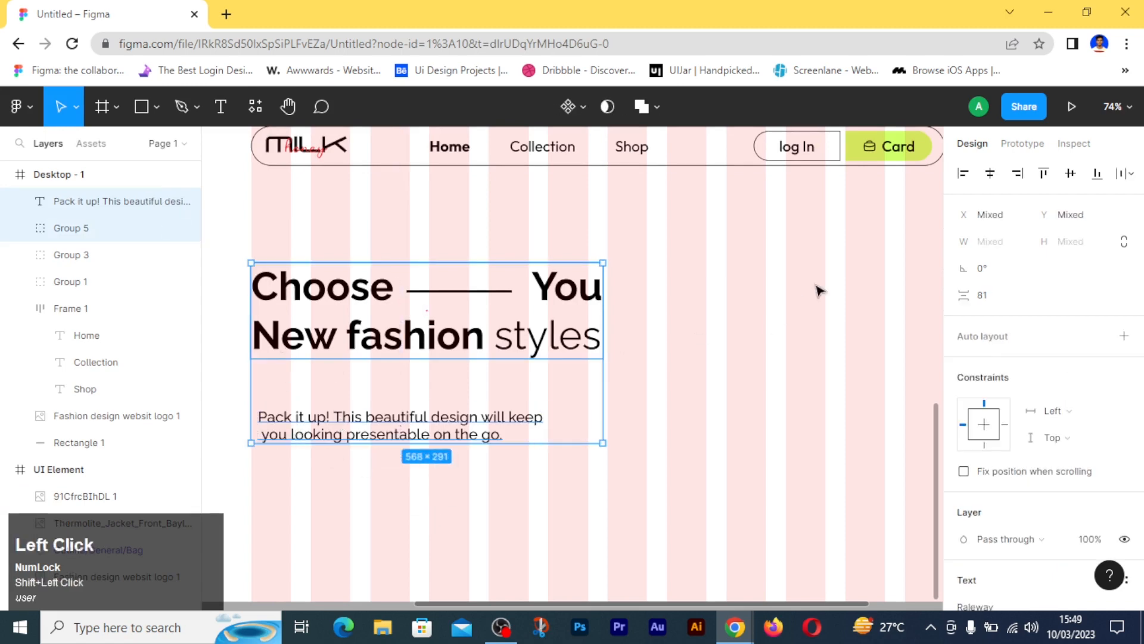
{"action": "left_click", "coordinate": [963, 174]}
{"action": "left_click", "coordinate": [460, 462]}
{"action": "left_click", "coordinate": [409, 439]}
{"action": "left_click", "coordinate": [328, 343], "text": "shift"}
{"action": "key", "text": "ctrl+g"}
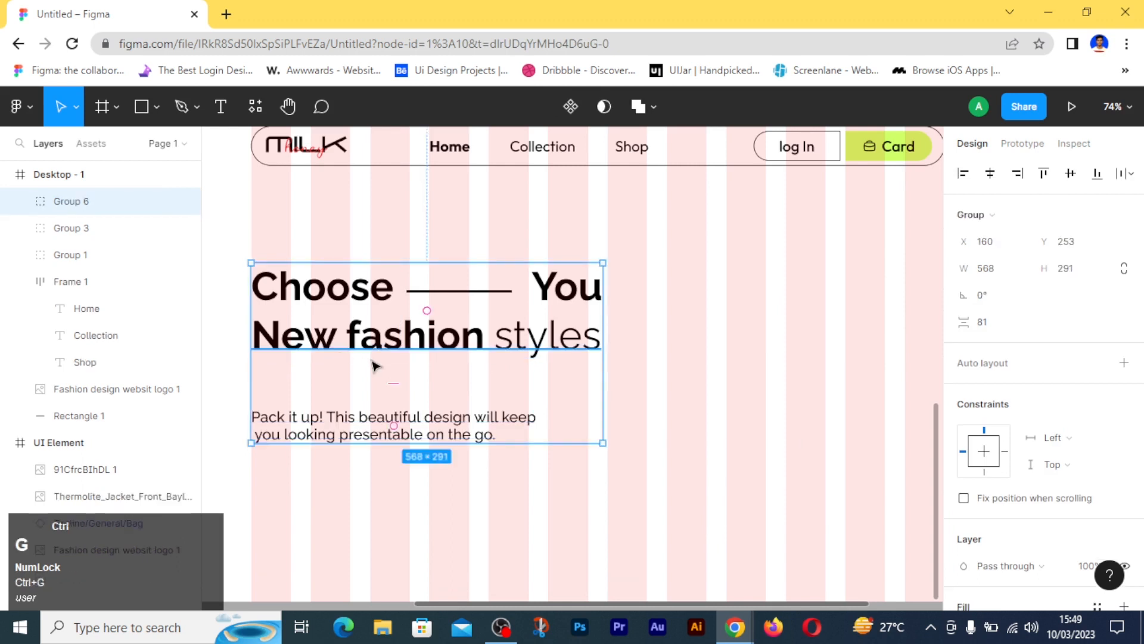
- Try a vertical spacing of 64 and then 48 between the heading and the description
{"action": "left_click", "coordinate": [992, 328]}
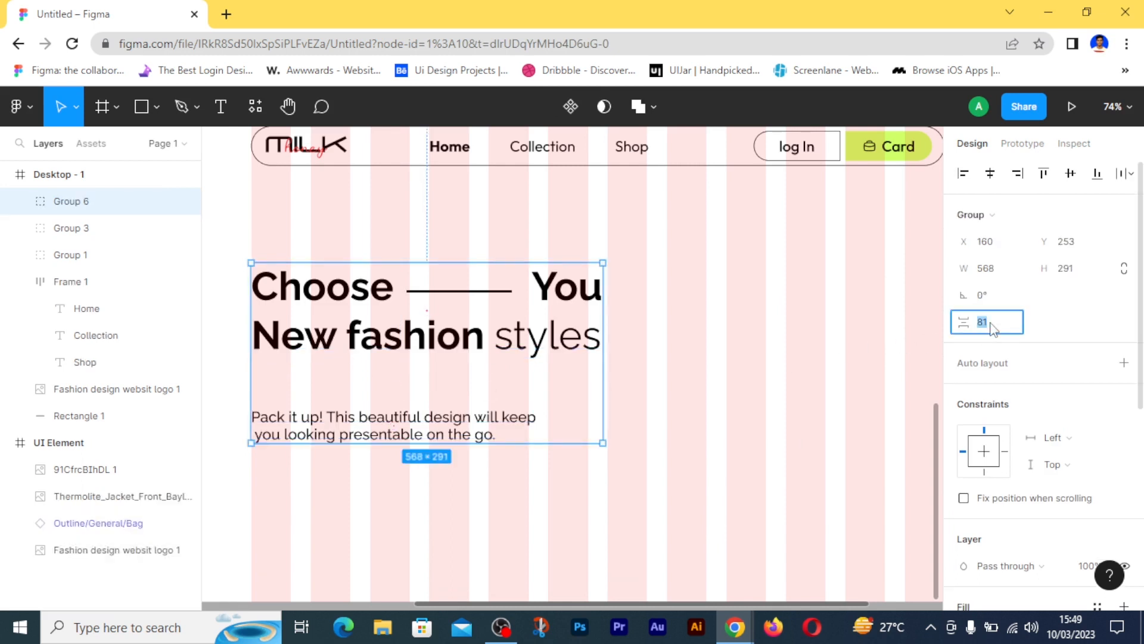
{"action": "type", "text": "64"}
{"action": "key", "text": "Return"}
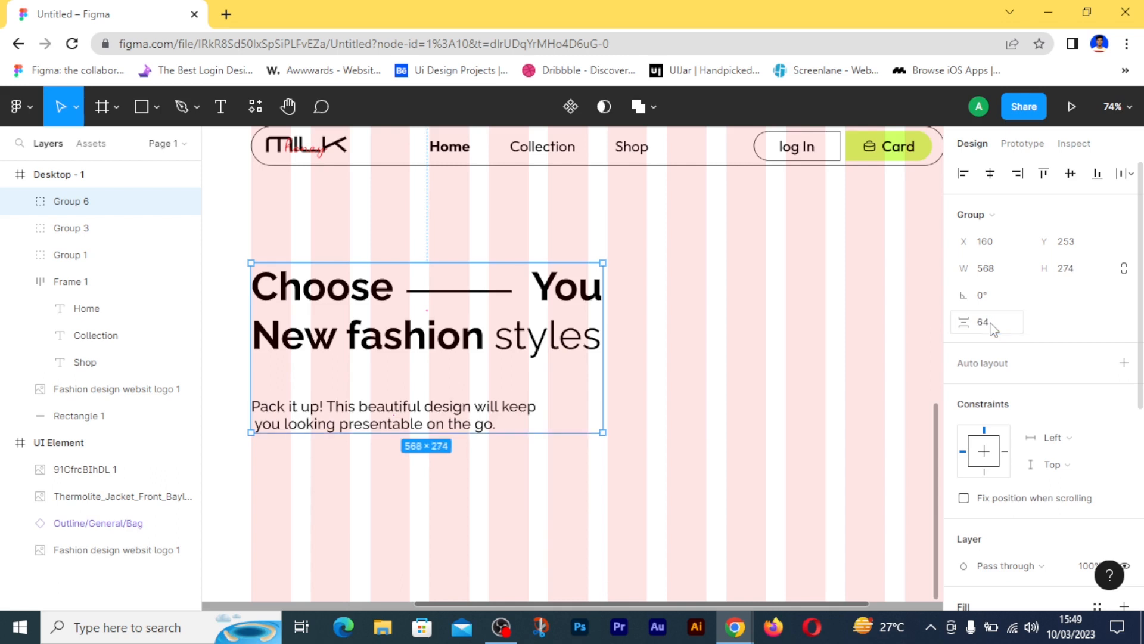
{"action": "scroll", "coordinate": [544, 485], "scroll_direction": "down", "scroll_amount": 1}
{"action": "scroll", "coordinate": [544, 488], "scroll_direction": "down", "scroll_amount": 1}
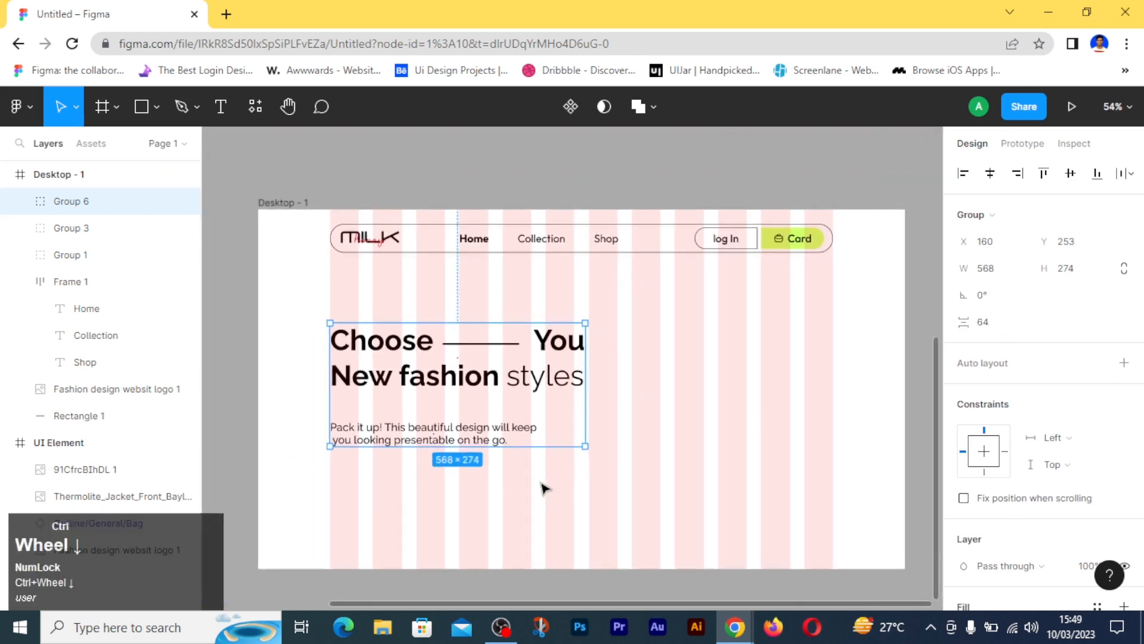
{"action": "left_click", "coordinate": [991, 323]}
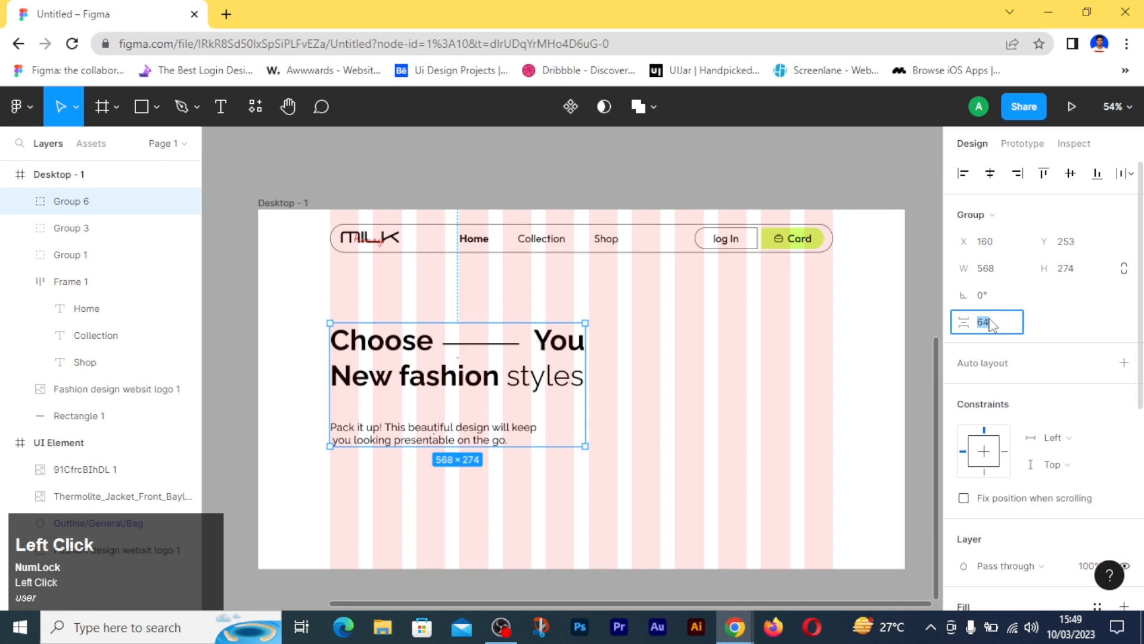
{"action": "type", "text": "48"}
{"action": "key", "text": "Return"}
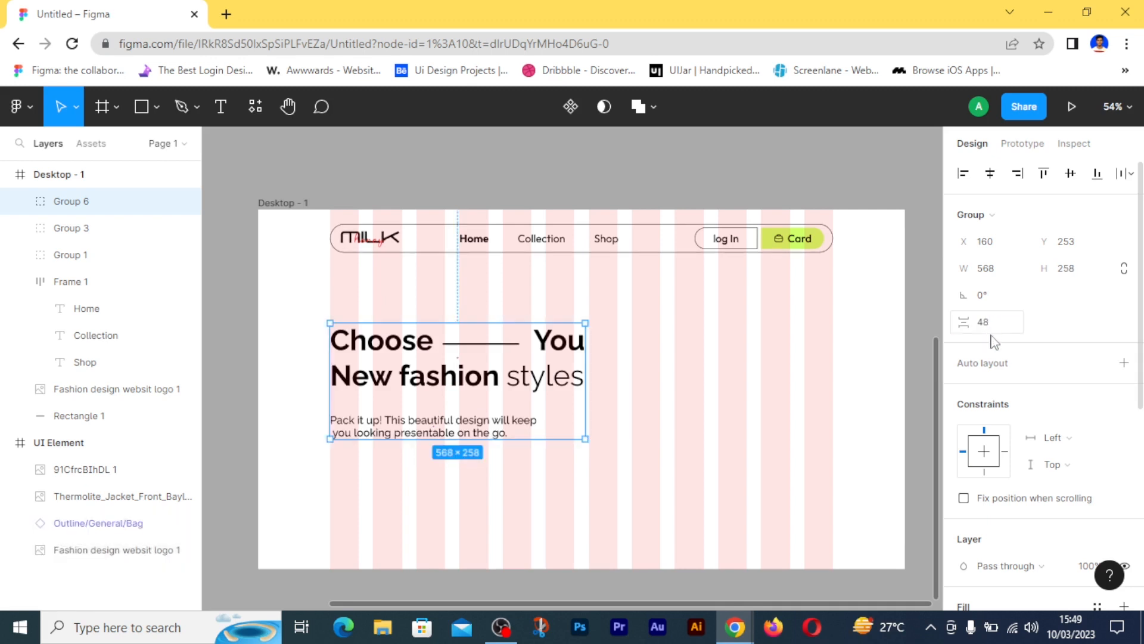
- Set the spacing between the heading and description to 32, and centre the whole group vertically in the desktop frame
{"action": "left_click", "coordinate": [991, 331]}
{"action": "type", "text": "32"}
{"action": "key", "text": "Return"}
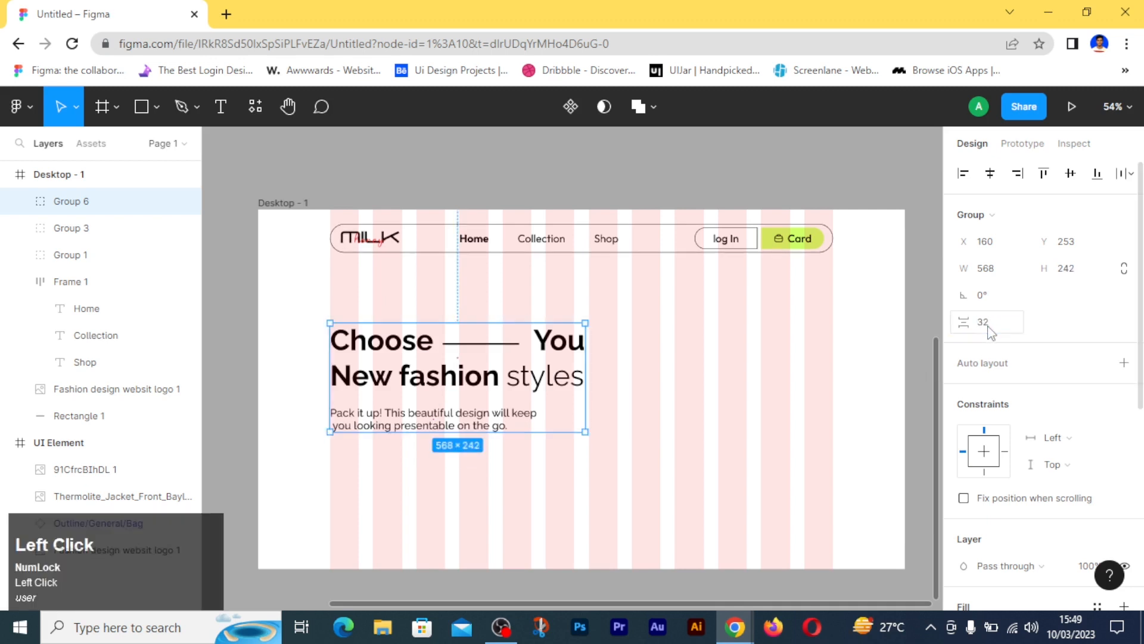
{"action": "left_click", "coordinate": [1070, 172]}
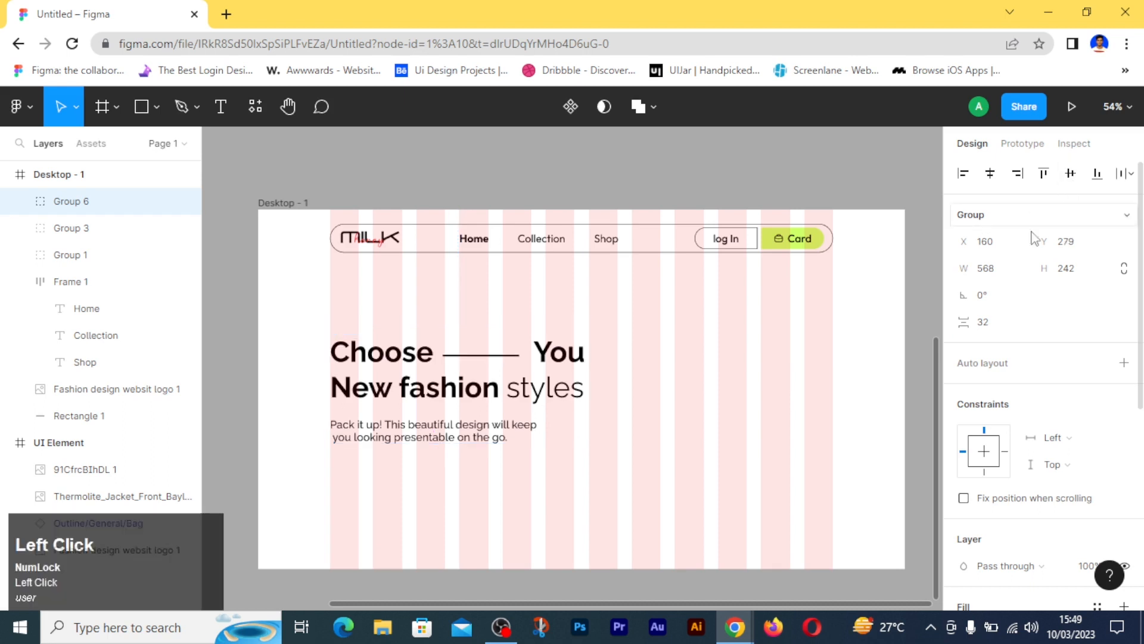
{"action": "left_click", "coordinate": [721, 474]}
- Add a stroke to the green Card button group in the navigation header
{"action": "scroll", "coordinate": [718, 475], "scroll_direction": "down", "scroll_amount": 1}
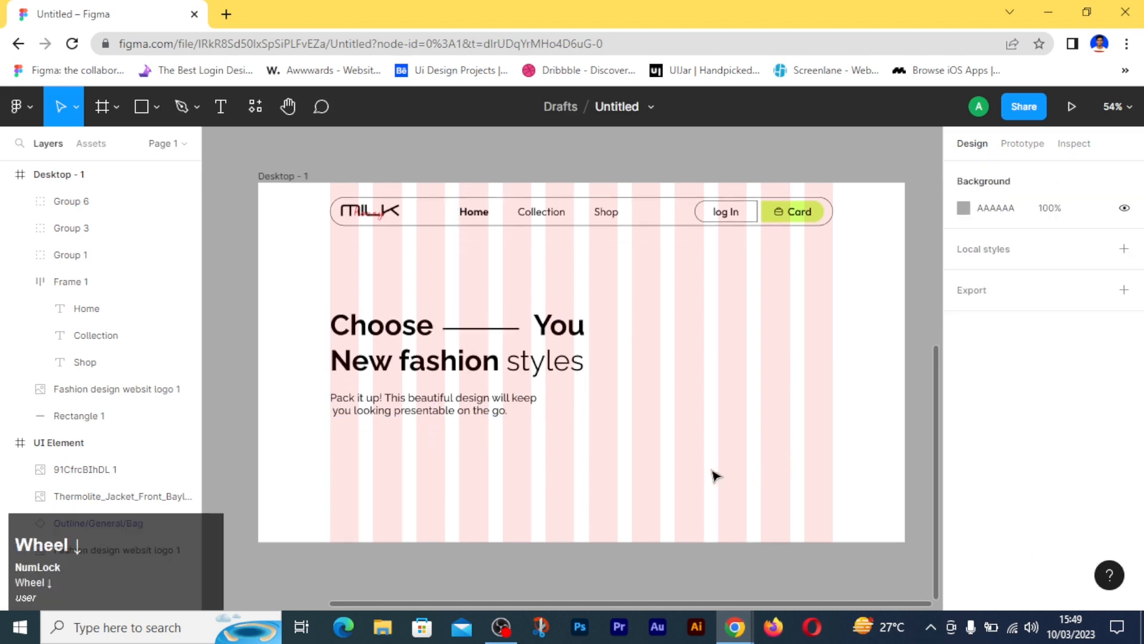
{"action": "left_click", "coordinate": [796, 213]}
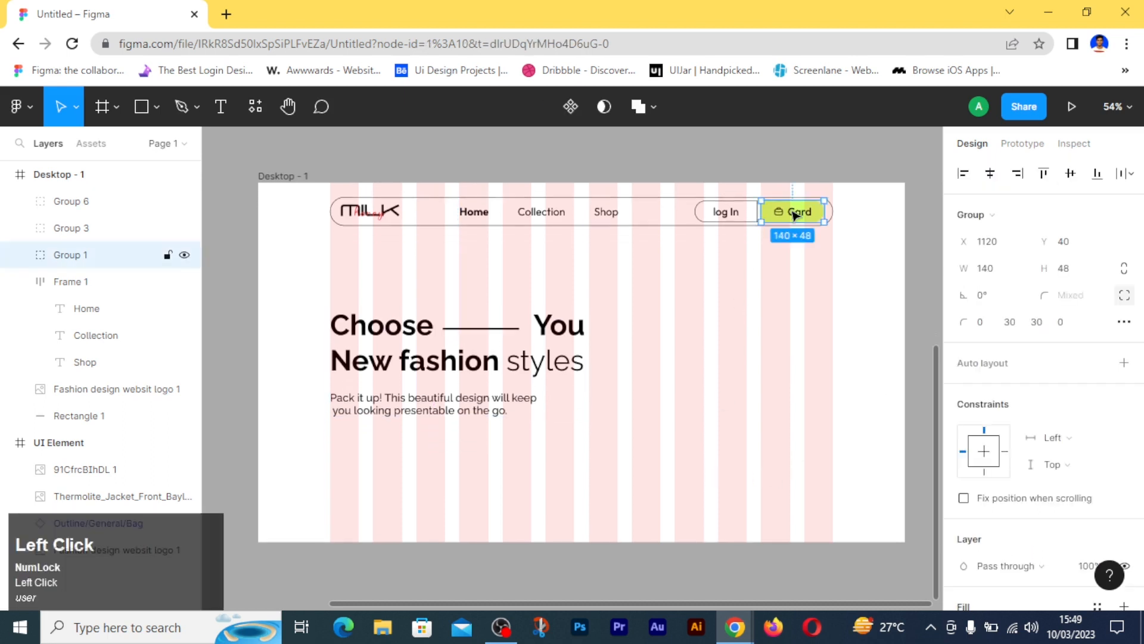
{"action": "scroll", "coordinate": [1040, 432], "scroll_direction": "down", "scroll_amount": 5}
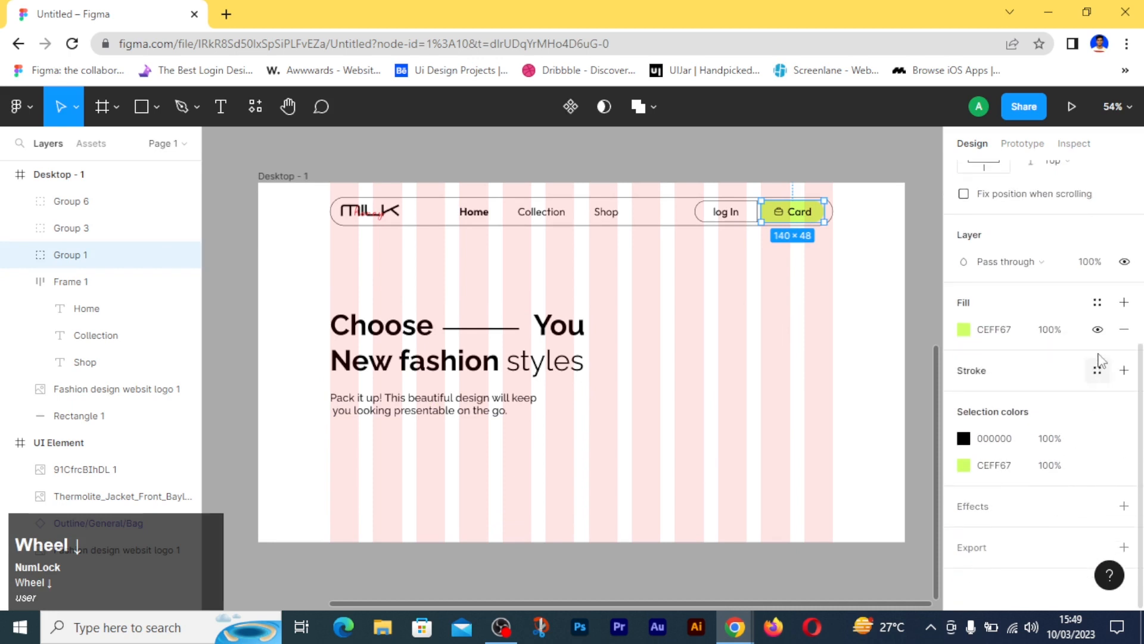
{"action": "left_click", "coordinate": [1124, 370]}
{"action": "left_click", "coordinate": [795, 424]}
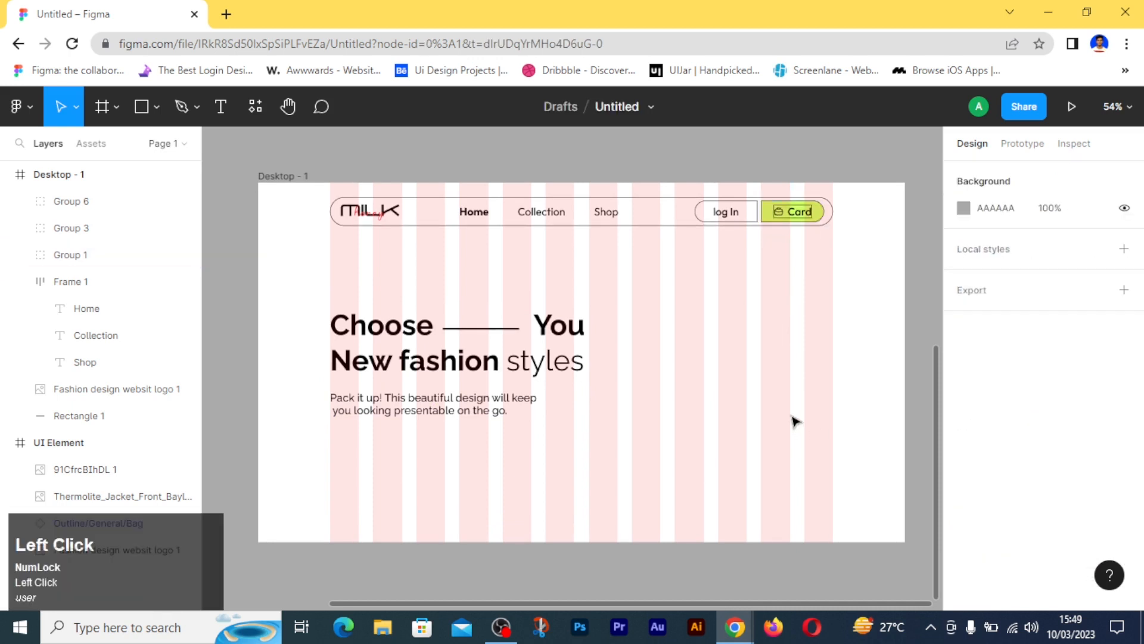
{"action": "key", "text": "ctrl+z"}
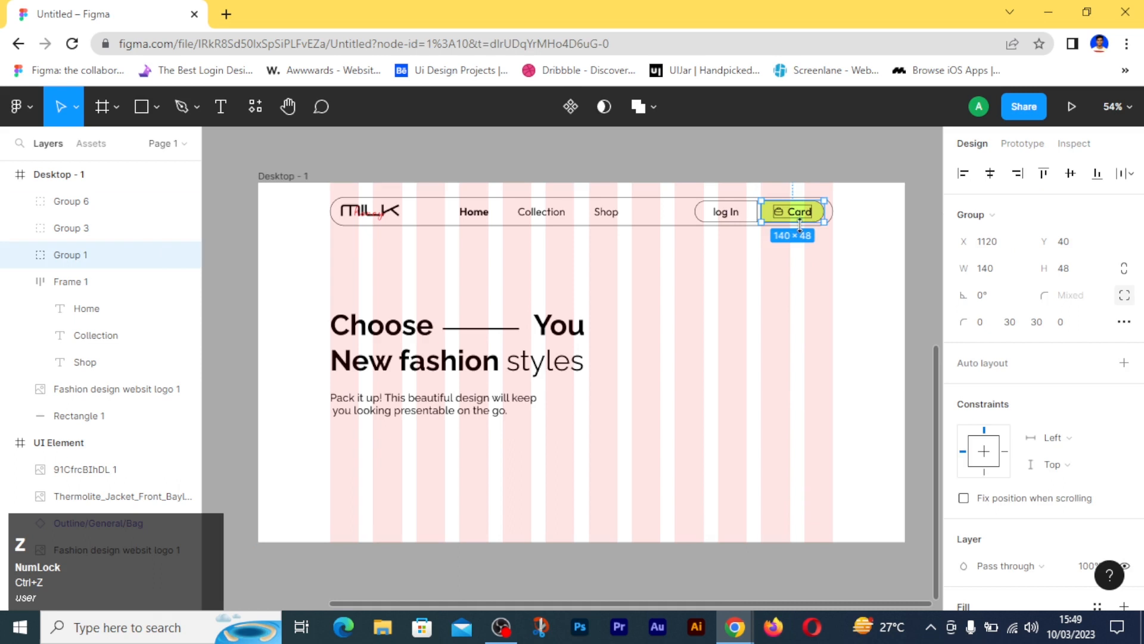
{"action": "scroll", "coordinate": [782, 325], "scroll_direction": "up", "scroll_amount": 5, "text": "ctrl"}
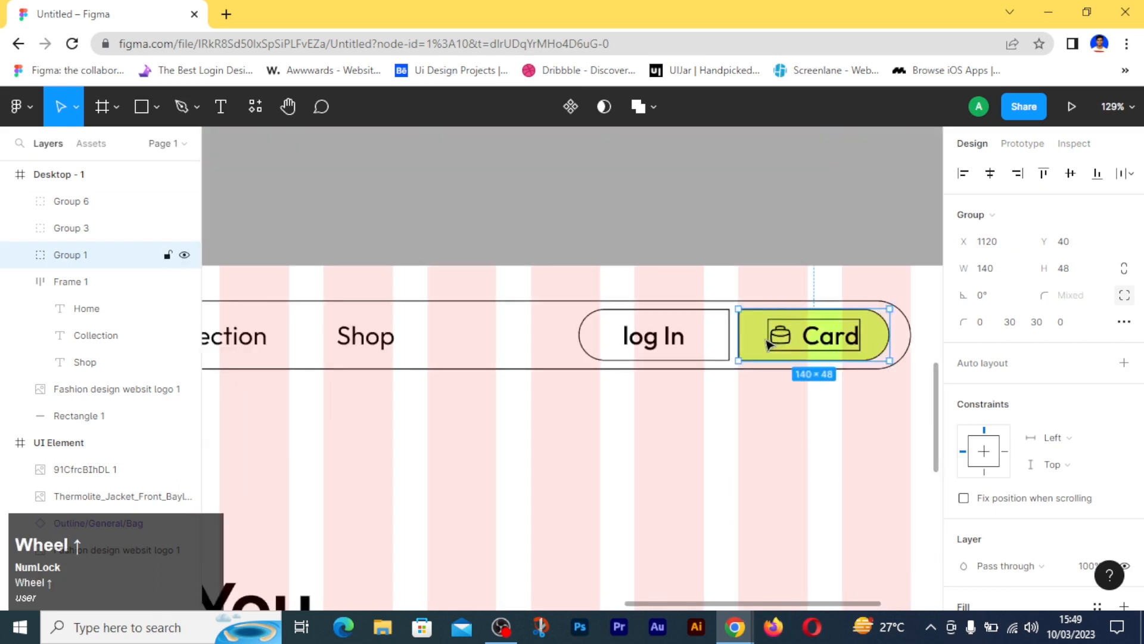
- Undo the stroke on the whole Card group and outline only its green background rectangle
{"action": "key", "text": "ctrl+z"}
{"action": "left_click", "coordinate": [761, 338]}
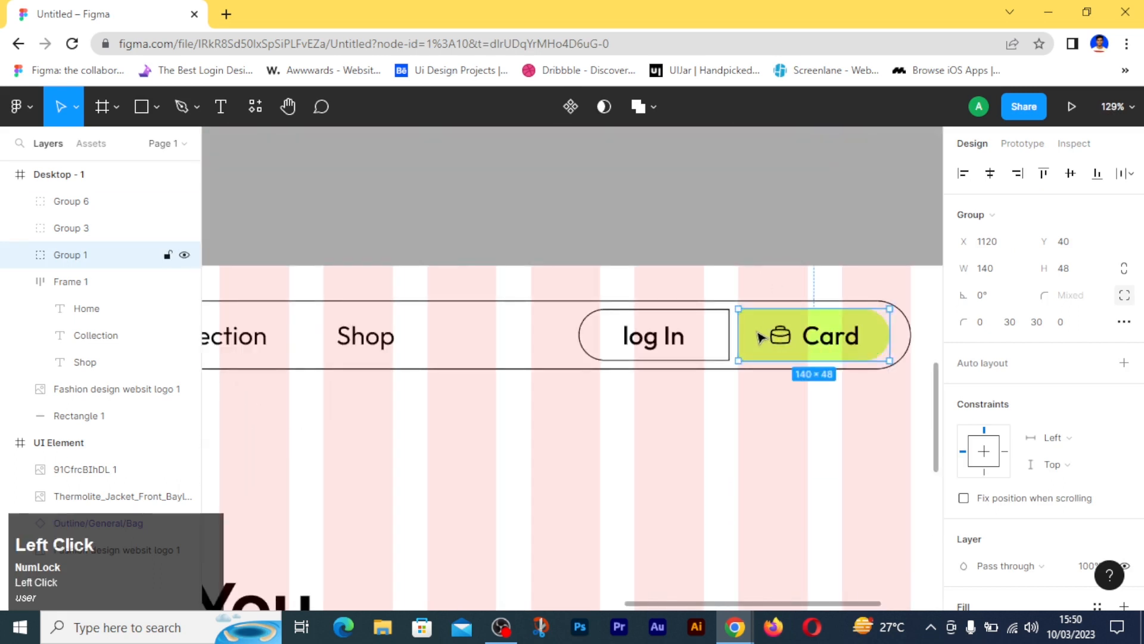
{"action": "left_click", "coordinate": [761, 338]}
{"action": "scroll", "coordinate": [1097, 507], "scroll_direction": "down", "scroll_amount": 5}
{"action": "left_click", "coordinate": [696, 495]}
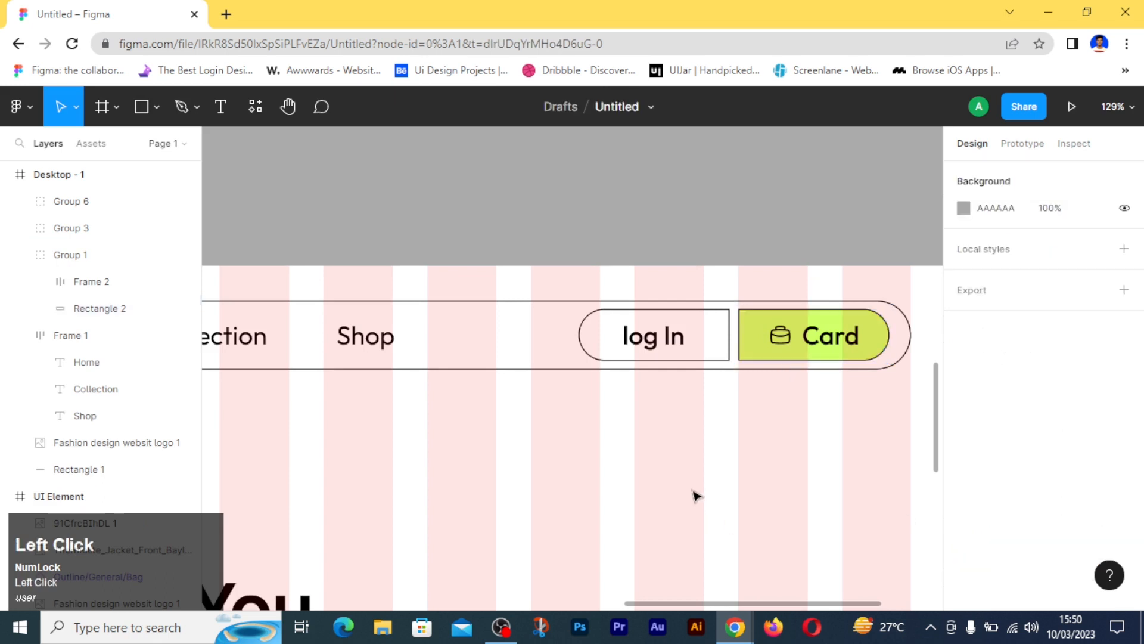
{"action": "scroll", "coordinate": [696, 496], "scroll_direction": "down", "scroll_amount": 5, "text": "ctrl"}
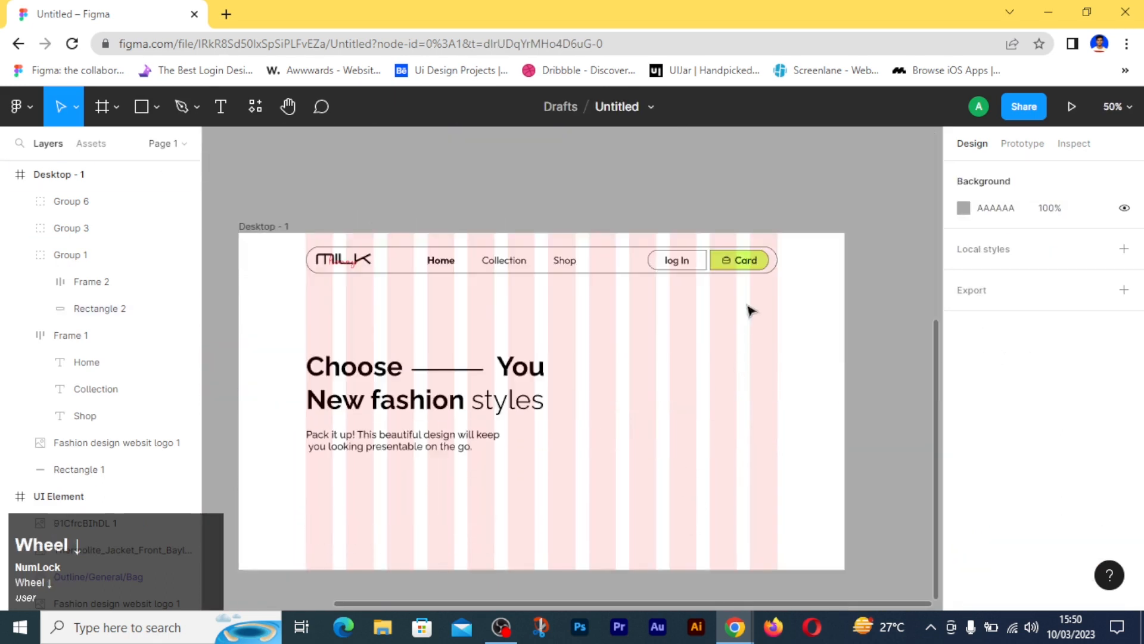
- Duplicate the Card button and place the copy below the description, aligned with the first grid column
{"action": "left_click", "coordinate": [741, 260]}
{"action": "left_click_drag", "start_coordinate": [741, 259], "coordinate": [490, 371]}
{"action": "scroll", "coordinate": [332, 489], "scroll_direction": "up", "scroll_amount": 10, "text": "ctrl"}
- Set both left corner radii of the copied button to 30
{"action": "left_click", "coordinate": [985, 323]}
{"action": "left_click", "coordinate": [980, 324]}
{"action": "type", "text": "30"}
{"action": "left_click", "coordinate": [1062, 323]}
{"action": "type", "text": "30"}
{"action": "left_click", "coordinate": [834, 408]}
- Delete the bag icon and Card label from the copied button
{"action": "left_click", "coordinate": [467, 384]}
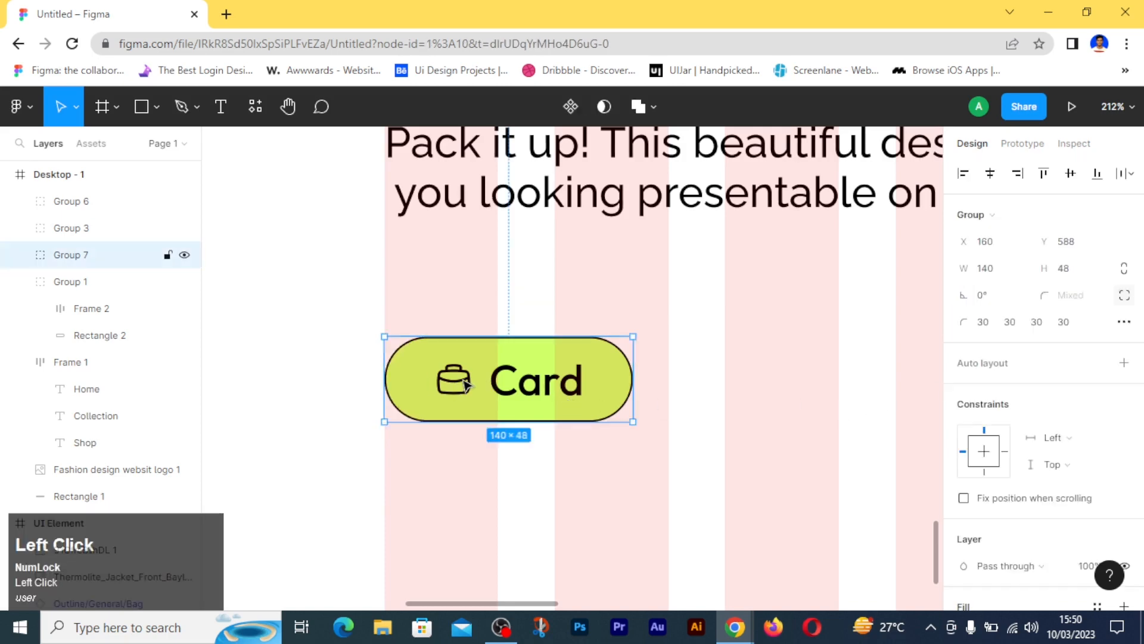
{"action": "left_click", "coordinate": [466, 384]}
{"action": "key", "text": "Delete"}
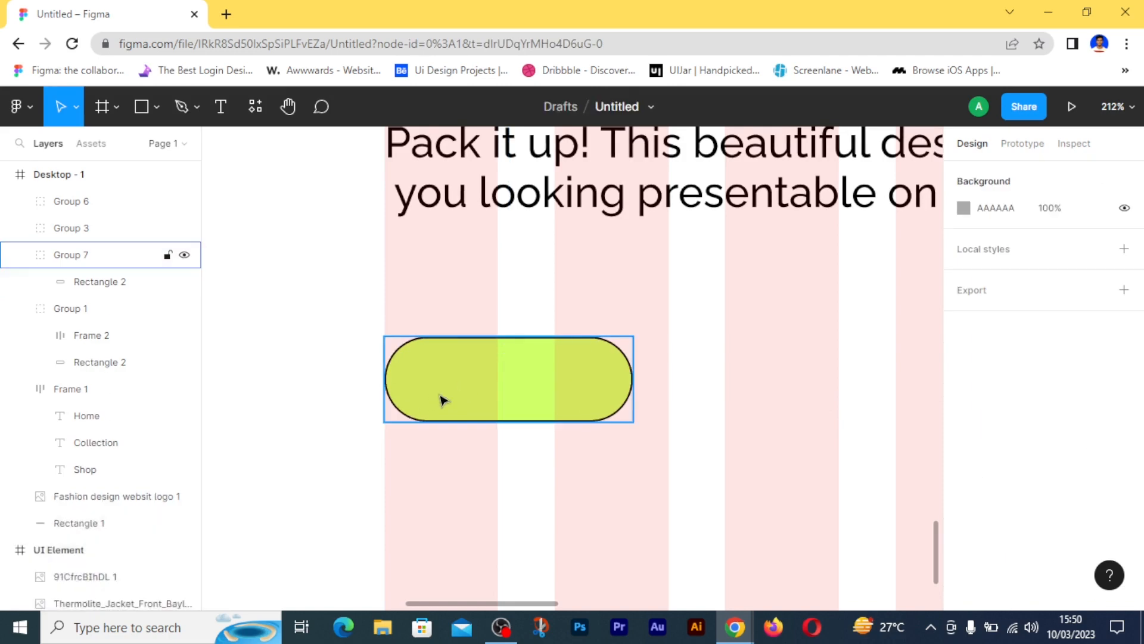
- Add the text "Go To Shop" and move it onto the empty green button
{"action": "key", "text": "t"}
{"action": "left_click", "coordinate": [476, 388]}
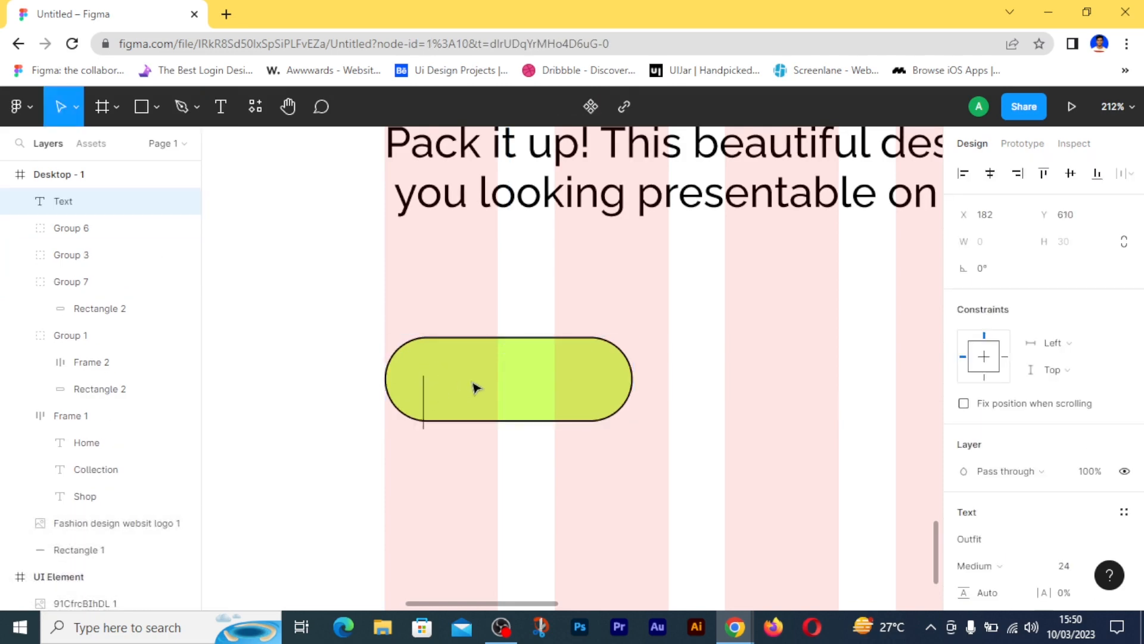
{"action": "type", "text": "Go To "}
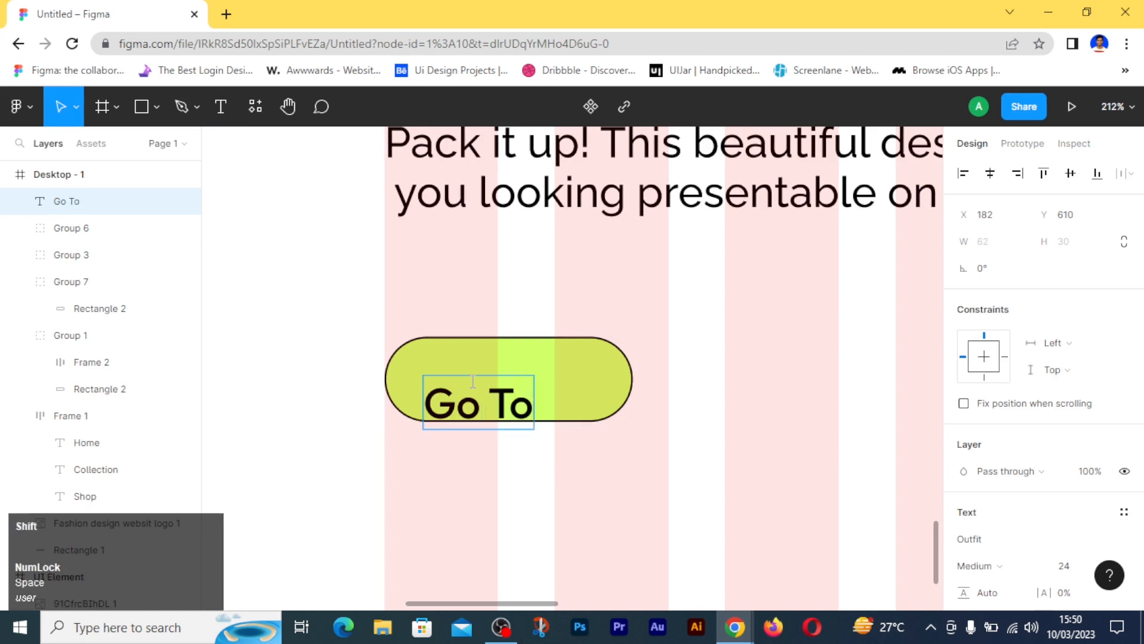
{"action": "type", "text": "Ship"}
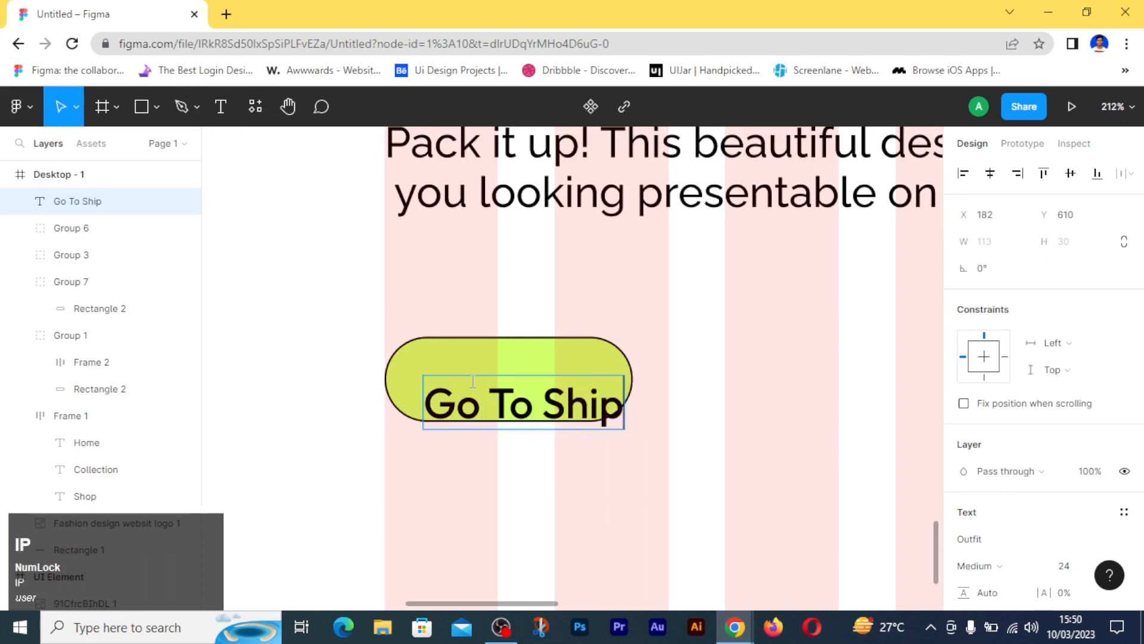
{"action": "left_click_drag", "start_coordinate": [601, 403], "coordinate": [506, 379]}
{"action": "type", "text": "o"}
{"action": "left_click", "coordinate": [690, 395]}
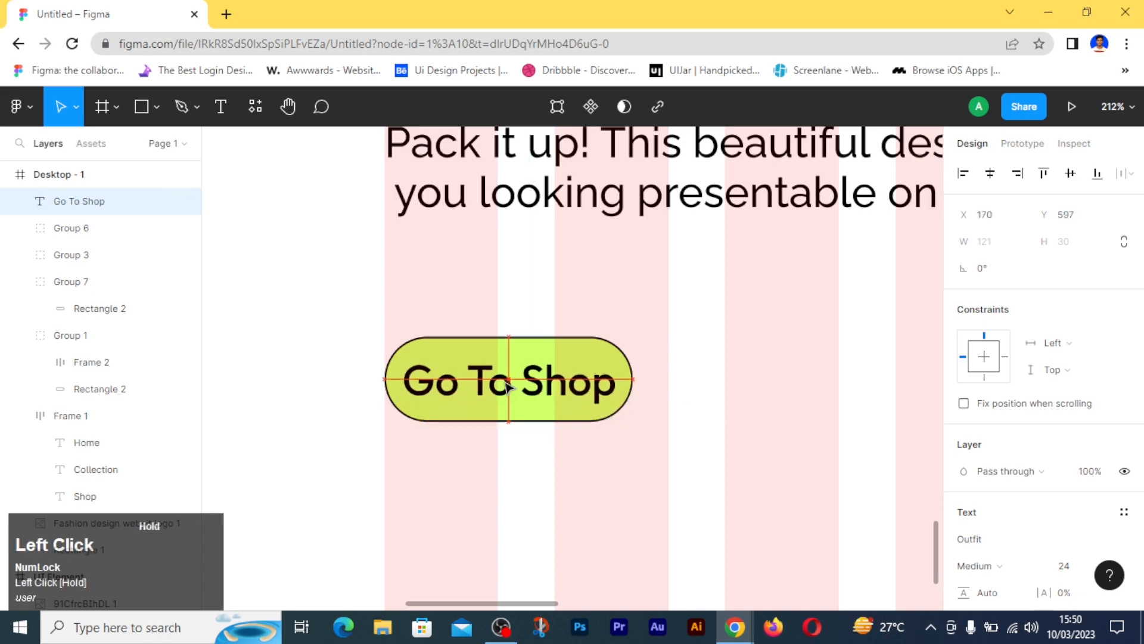
- Resize the background rectangle of the Go To Shop button to 160 wide and 44 high
{"action": "left_click", "coordinate": [635, 383]}
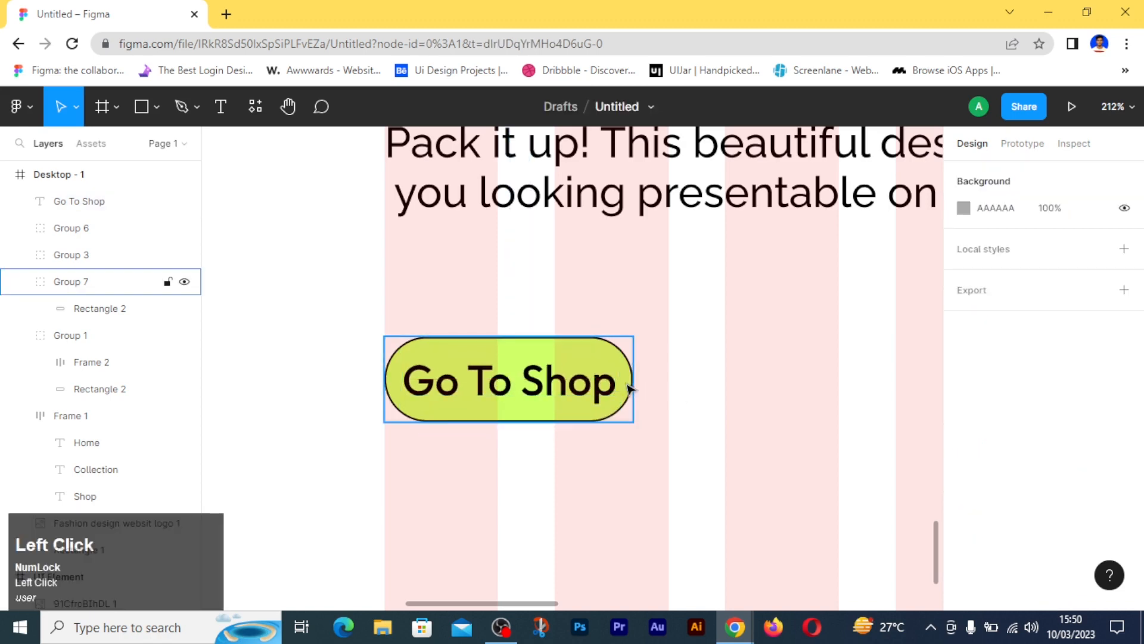
{"action": "left_click_drag", "start_coordinate": [635, 383], "coordinate": [726, 390]}
{"action": "left_click", "coordinate": [808, 391]}
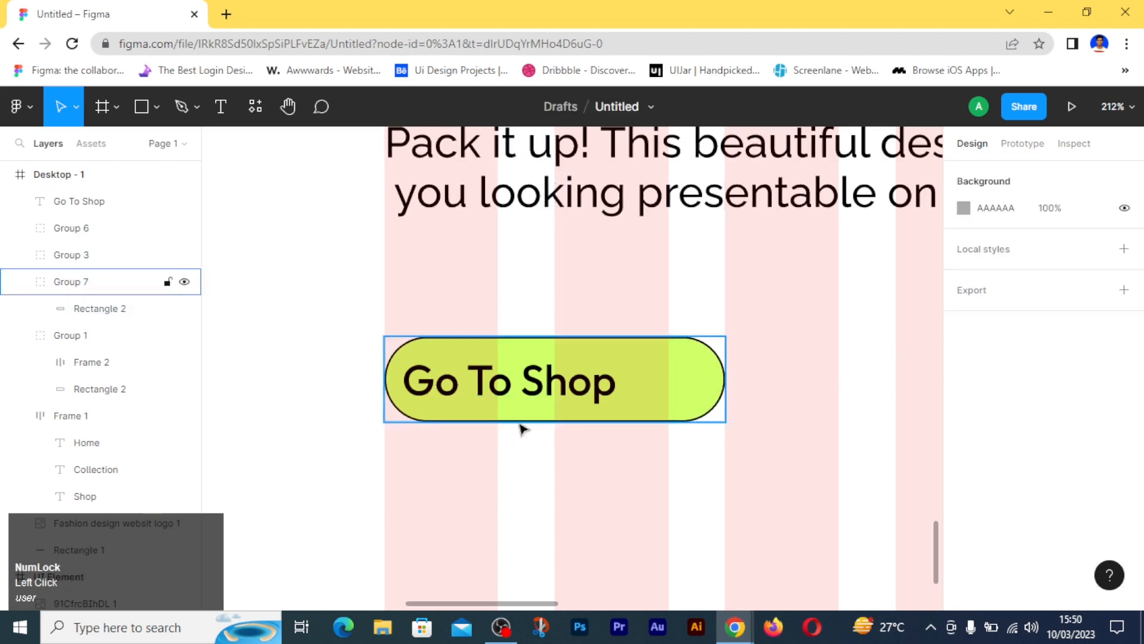
{"action": "left_click", "coordinate": [135, 308]}
{"action": "left_click_drag", "start_coordinate": [503, 433], "coordinate": [504, 449]}
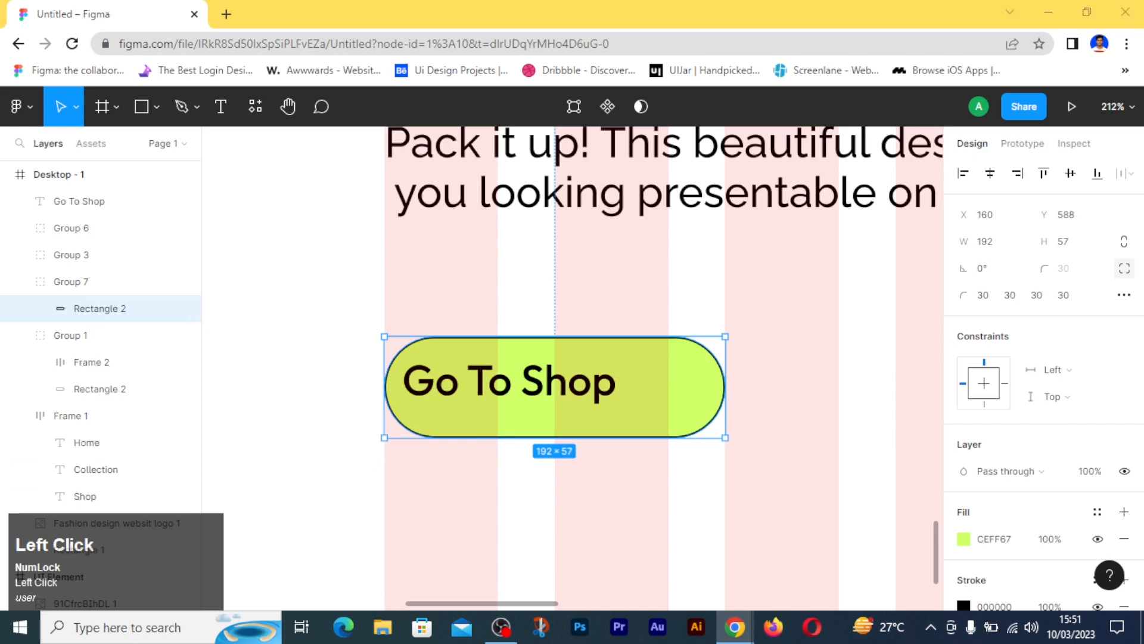
{"action": "scroll", "coordinate": [572, 357], "scroll_direction": "up", "scroll_amount": 1}
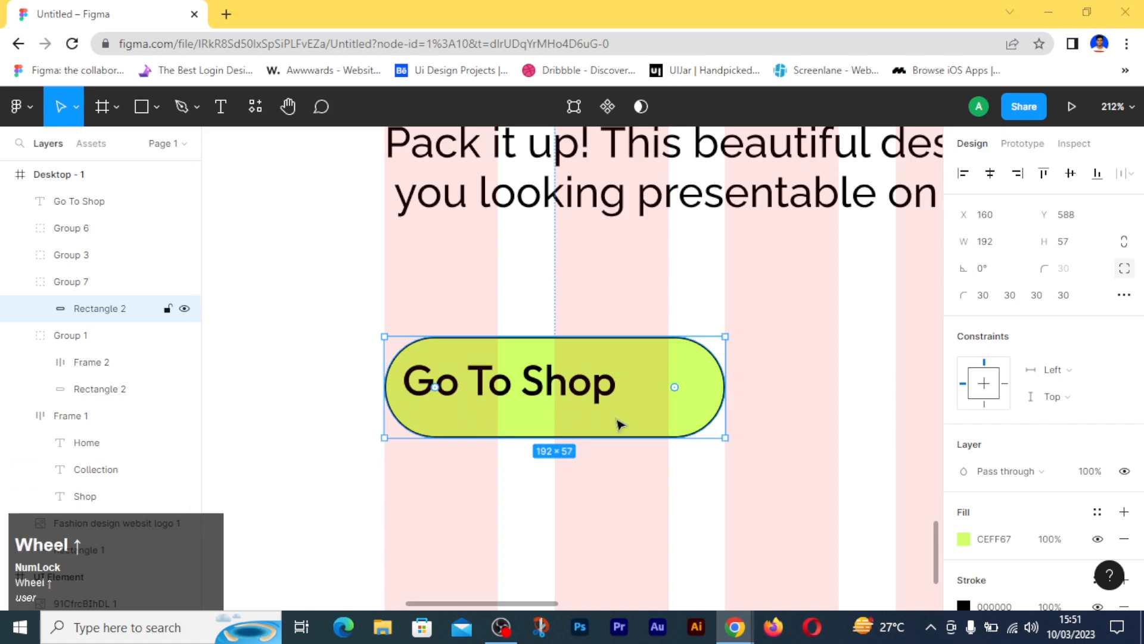
{"action": "left_click", "coordinate": [990, 247]}
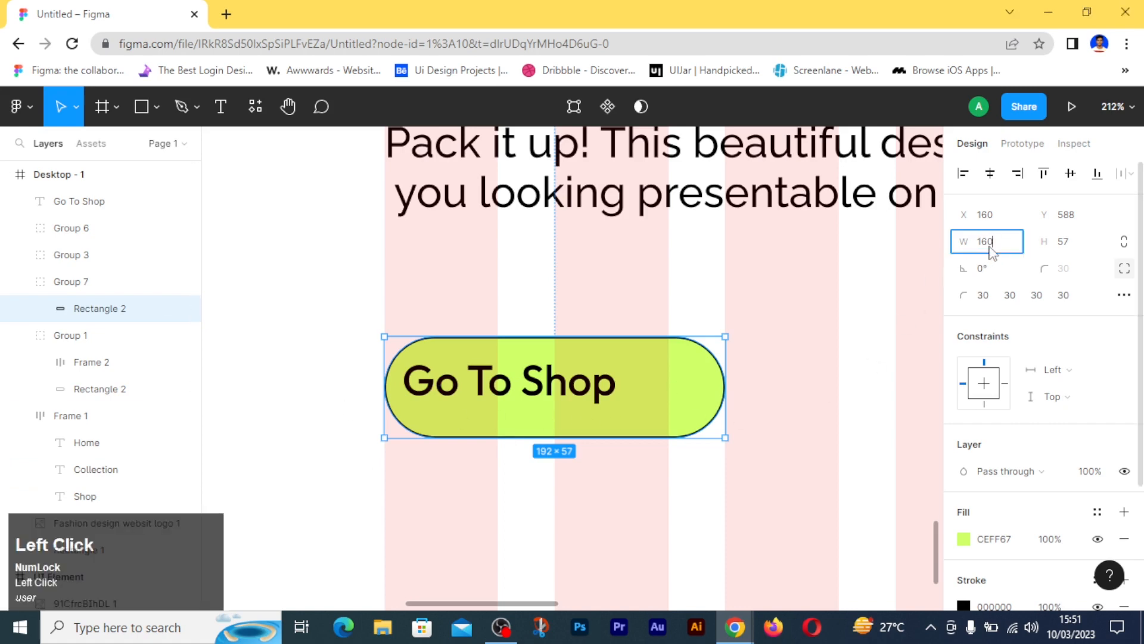
{"action": "key", "text": "Return"}
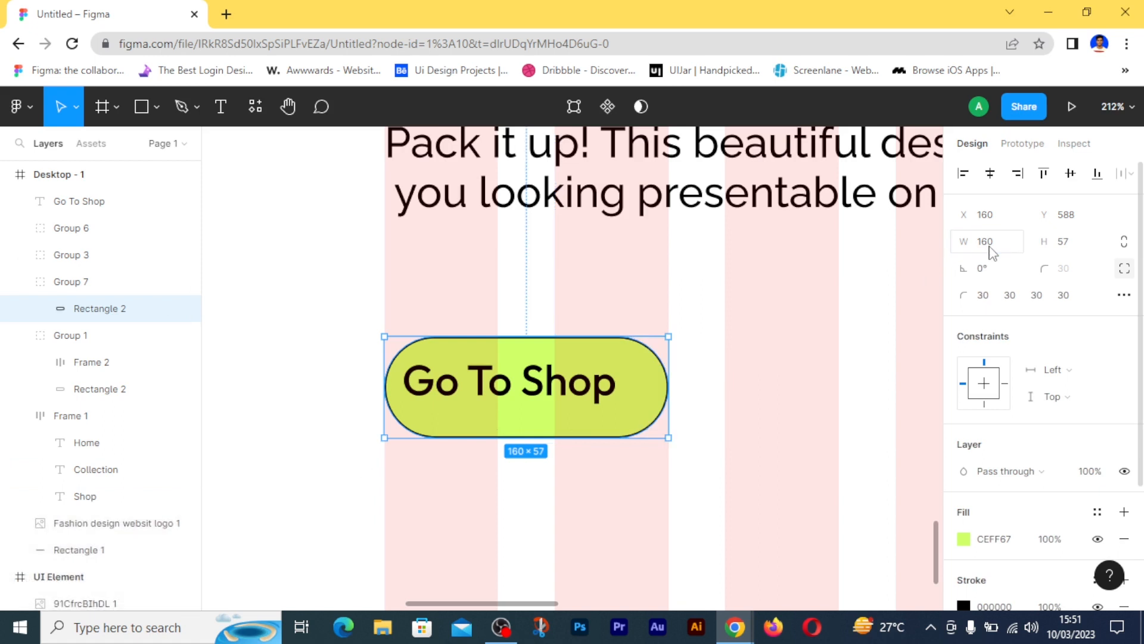
{"action": "left_click", "coordinate": [1083, 253]}
{"action": "type", "text": "44"}
{"action": "key", "text": "Return"}
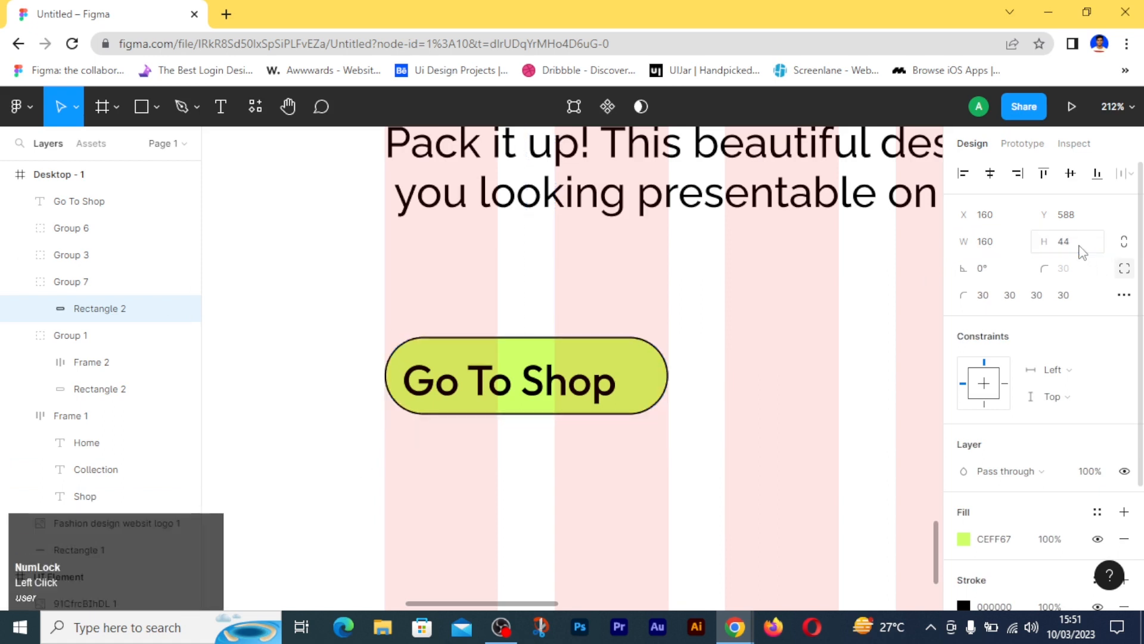
- Set the Go To Shop label's font size to 18
{"action": "left_click", "coordinate": [547, 388]}
{"action": "scroll", "coordinate": [1073, 485], "scroll_direction": "down", "scroll_amount": 2}
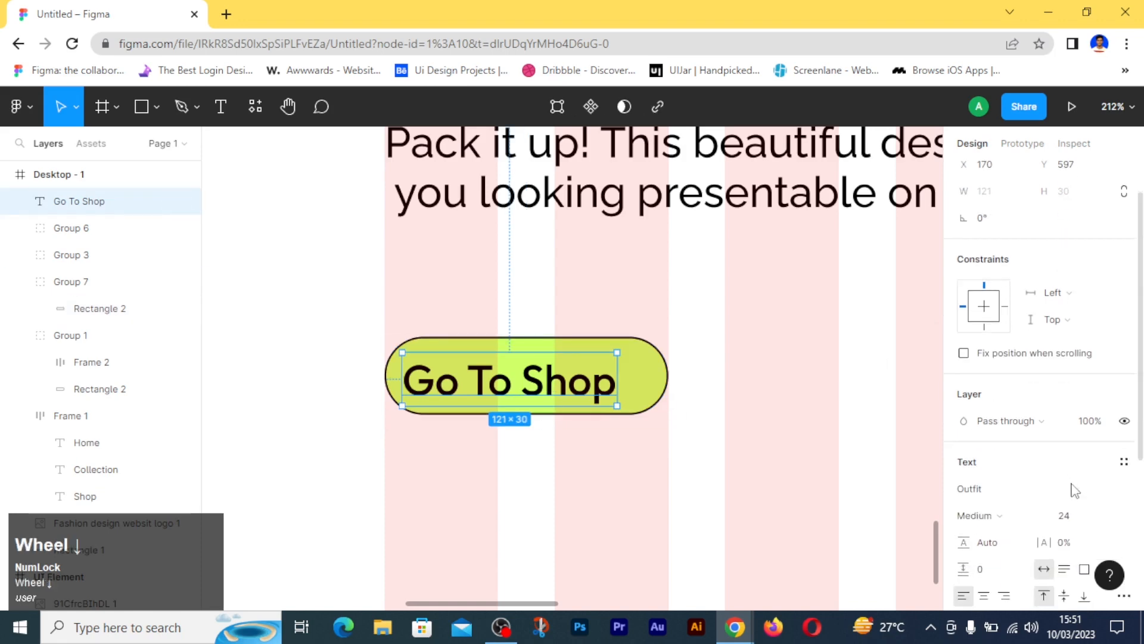
{"action": "left_click", "coordinate": [1071, 484]}
{"action": "type", "text": "18"}
{"action": "key", "text": "Return"}
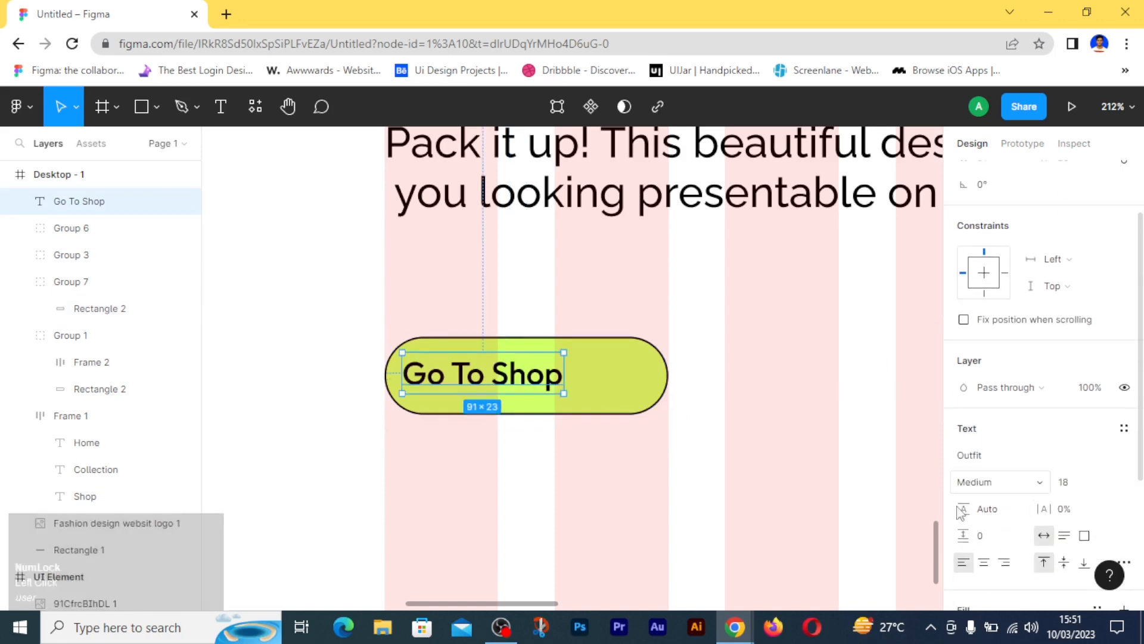
{"action": "left_click", "coordinate": [730, 421]}
- Position the Go To Shop label inside the button, about 18 from its left edge and roughly centred vertically
{"action": "scroll", "coordinate": [730, 422], "scroll_direction": "down", "scroll_amount": 1}
{"action": "scroll", "coordinate": [728, 420], "scroll_direction": "down", "scroll_amount": 1}
{"action": "left_click_drag", "start_coordinate": [478, 457], "coordinate": [435, 382]}
{"action": "left_click", "coordinate": [1071, 174]}
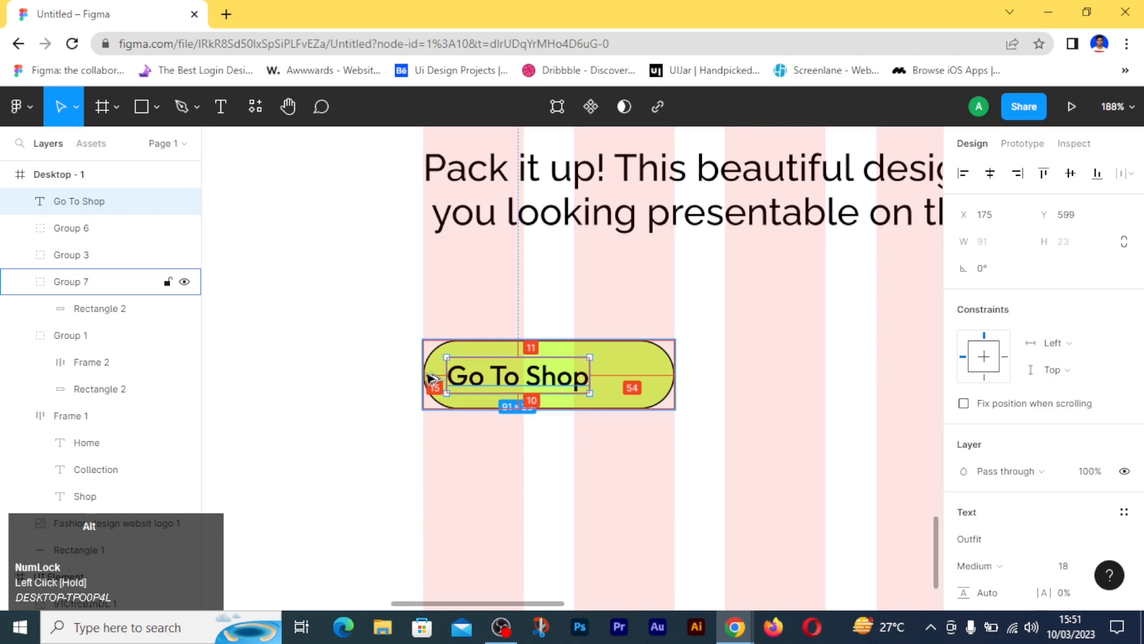
{"action": "key", "text": "Right"}
{"action": "key", "text": "alt+Right"}
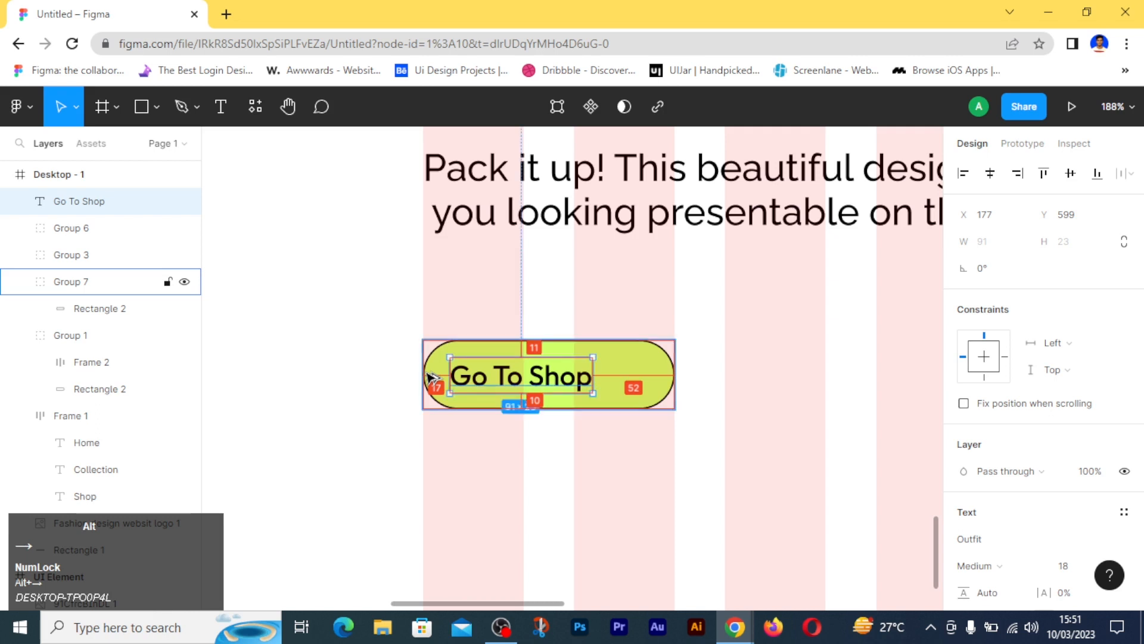
{"action": "key", "text": "Right"}
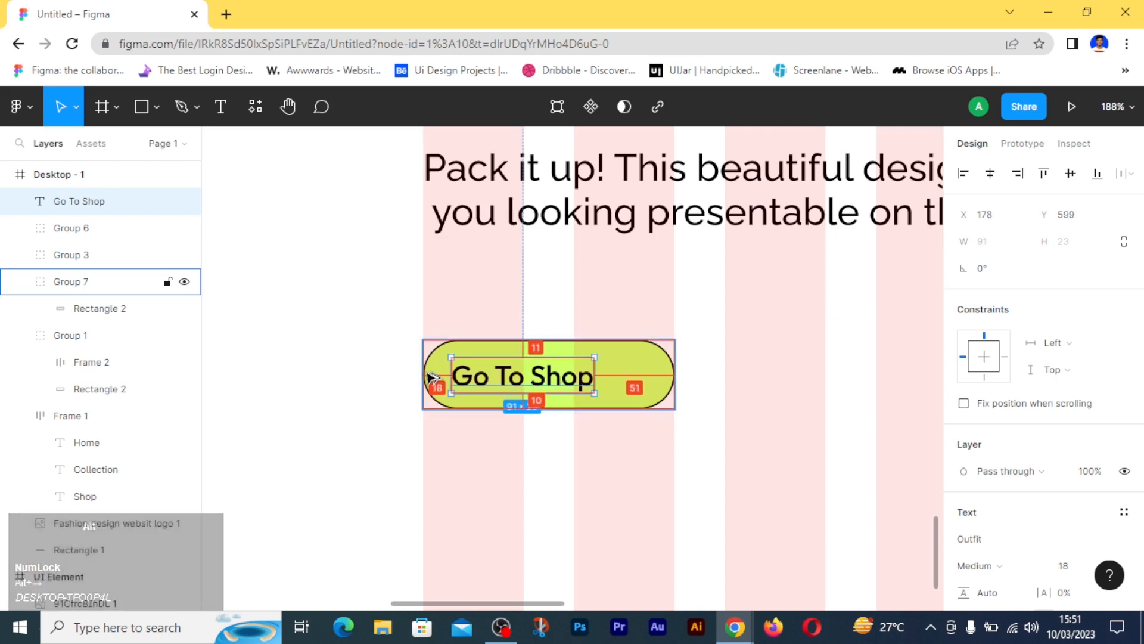
{"action": "left_click", "coordinate": [693, 435]}
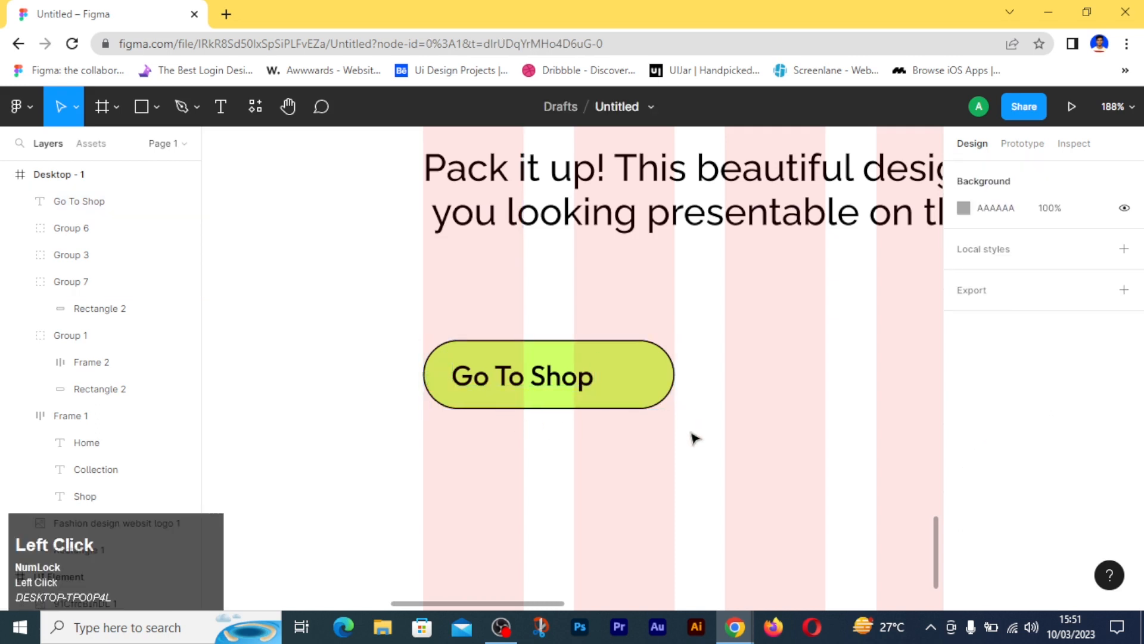
{"action": "left_click", "coordinate": [668, 389]}
{"action": "left_click", "coordinate": [647, 483]}
{"action": "right_click", "coordinate": [248, 179]}
{"action": "mouse_move", "coordinate": [292, 465]}
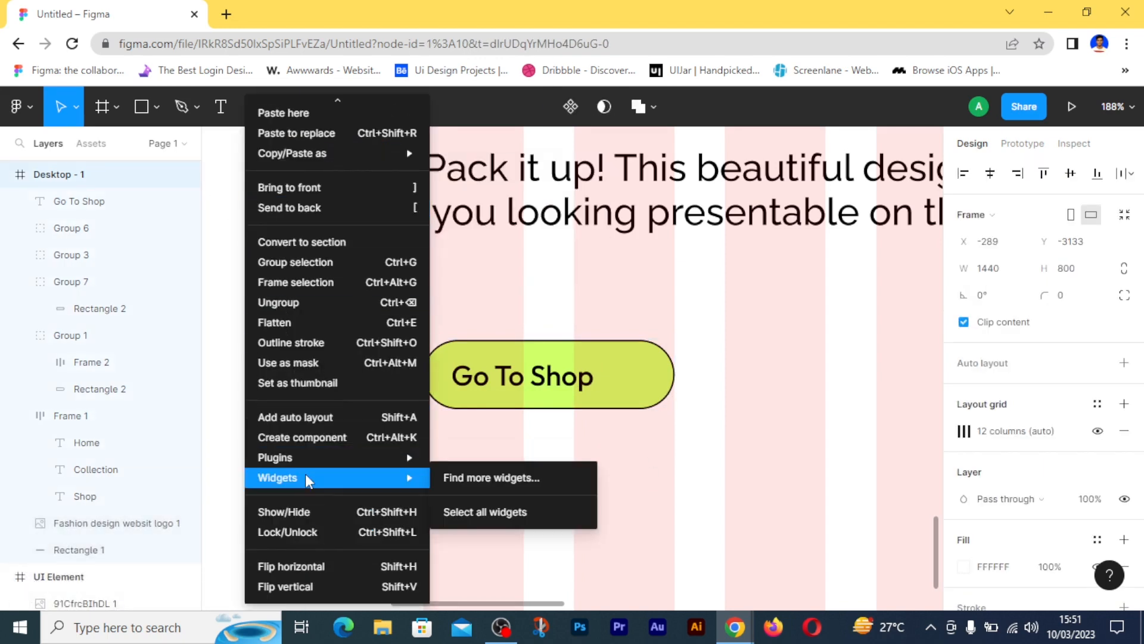
{"action": "left_click", "coordinate": [234, 370]}
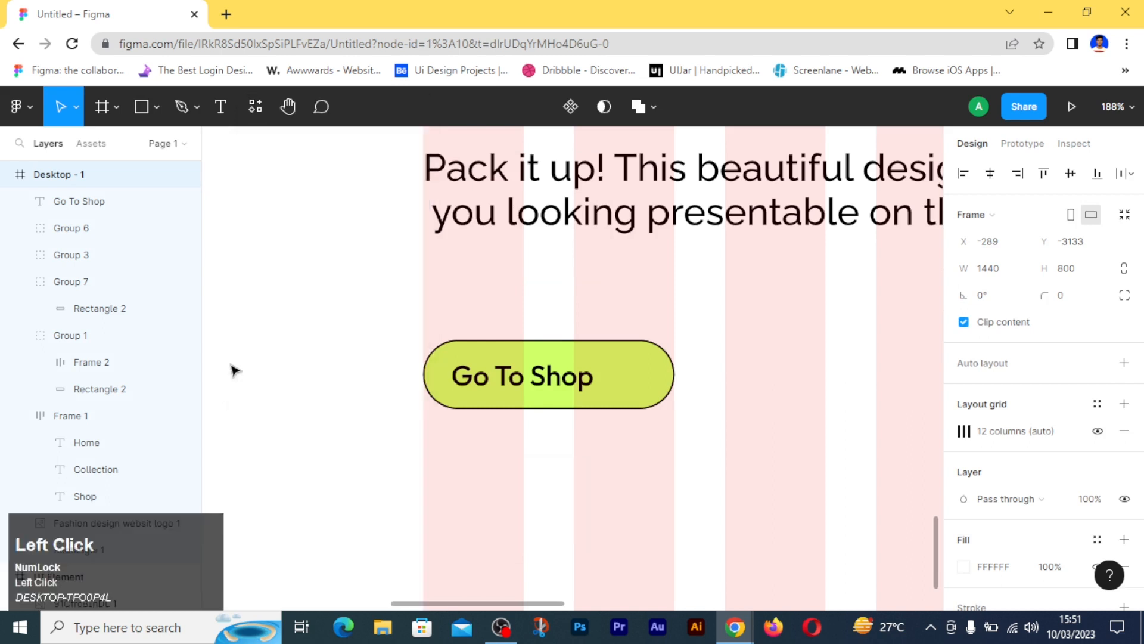
- Search the plugins for "ico" and run Iconsax Icon Set by Iconduck
{"action": "left_click", "coordinate": [253, 109]}
{"action": "left_click", "coordinate": [332, 149]}
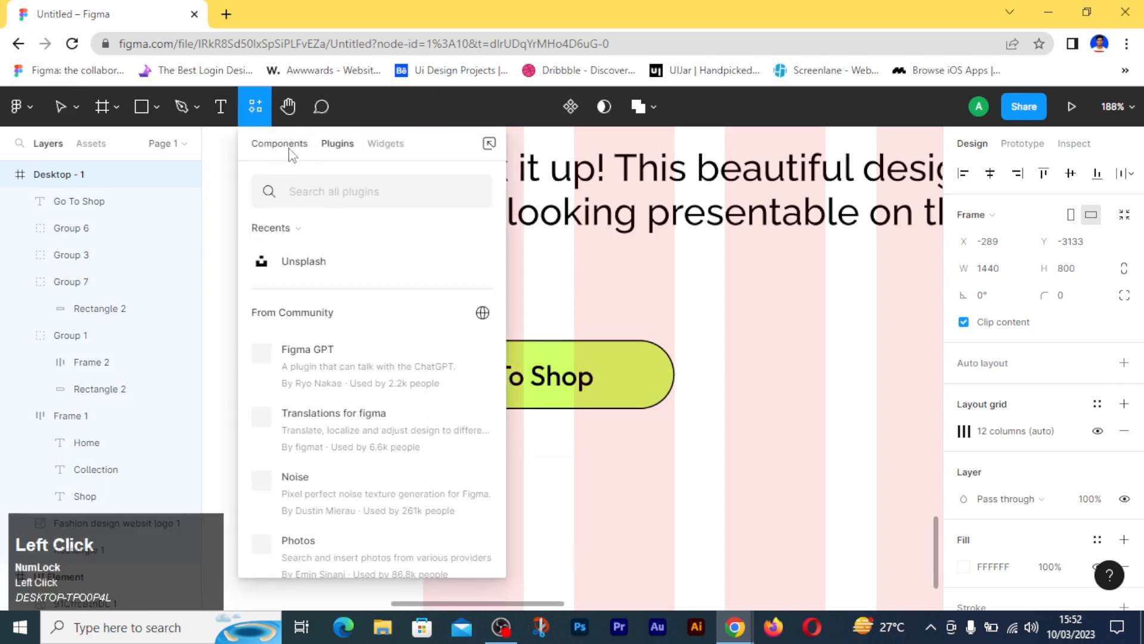
{"action": "scroll", "coordinate": [325, 400], "scroll_direction": "down", "scroll_amount": 3}
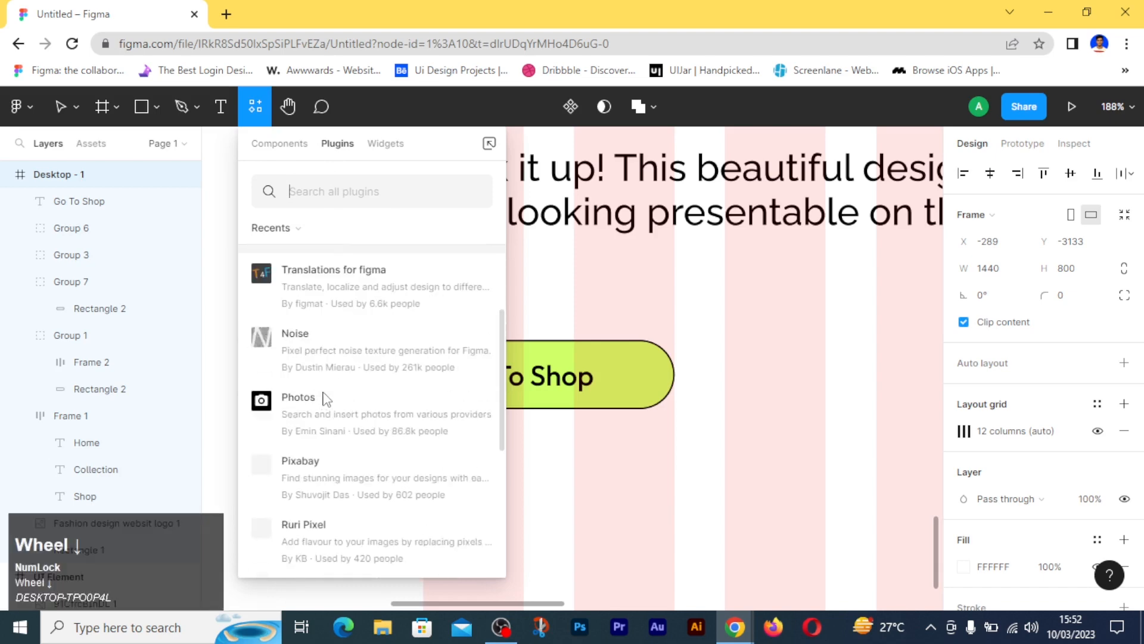
{"action": "left_click", "coordinate": [324, 192]}
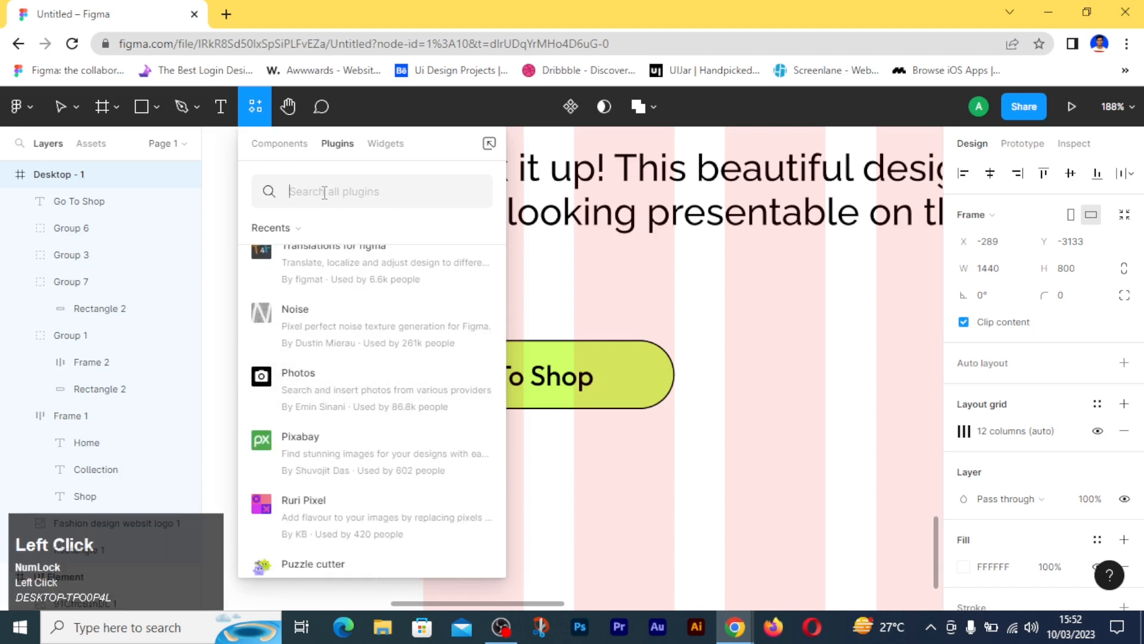
{"action": "type", "text": "ico"}
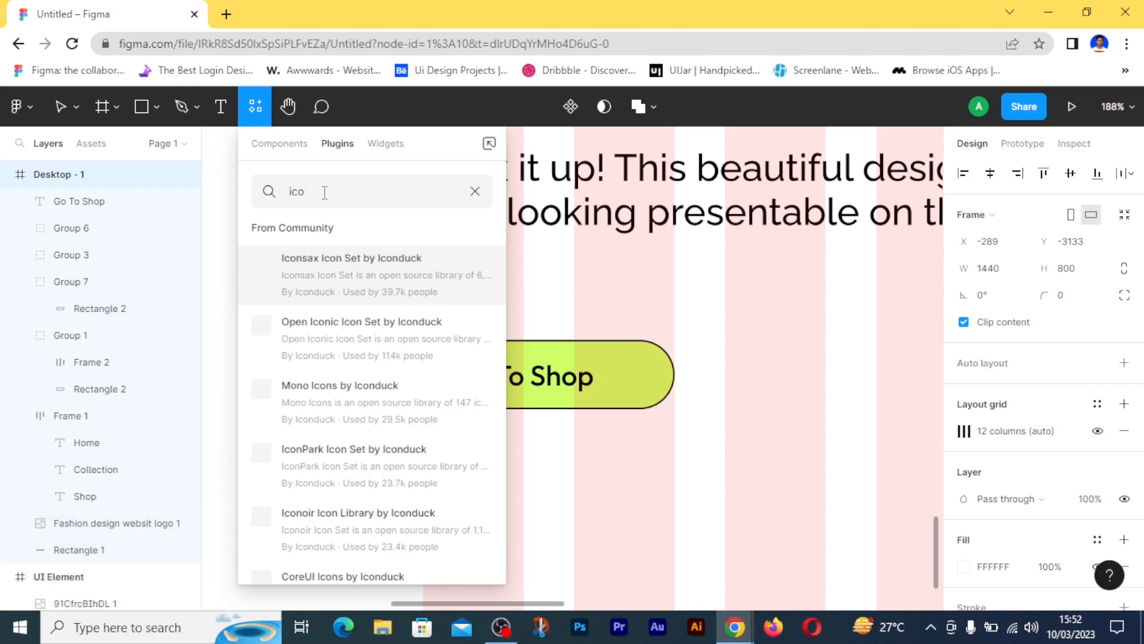
{"action": "left_click", "coordinate": [348, 274]}
{"action": "left_click", "coordinate": [393, 367]}
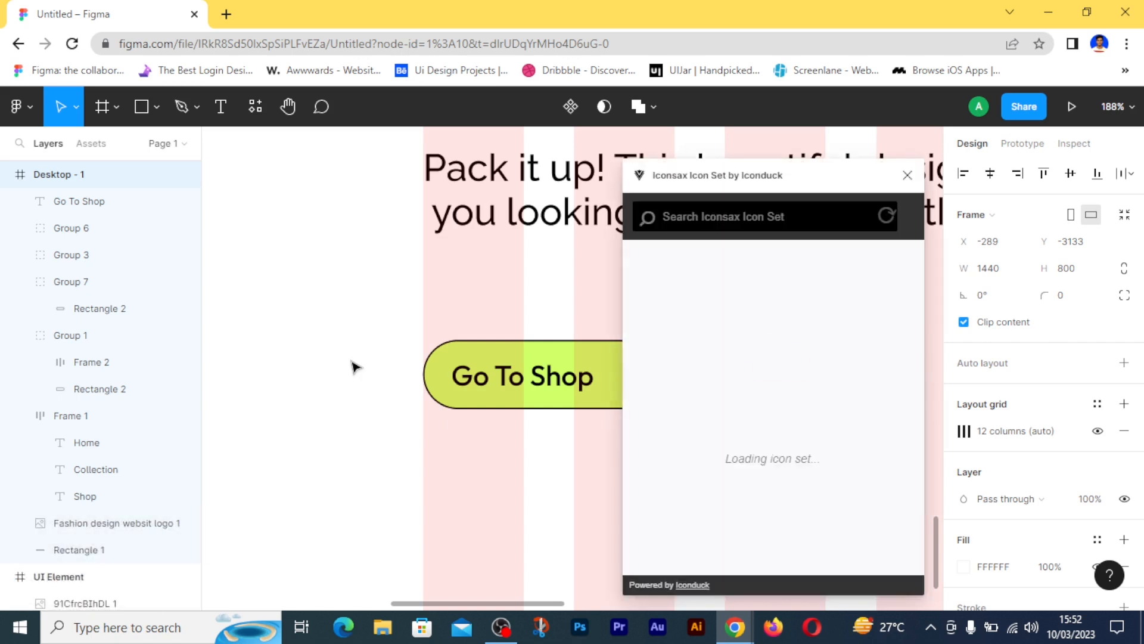
- Insert the left arrow icon from the Iconsax set and place it beside the Go To Shop button
{"action": "left_click", "coordinate": [711, 217]}
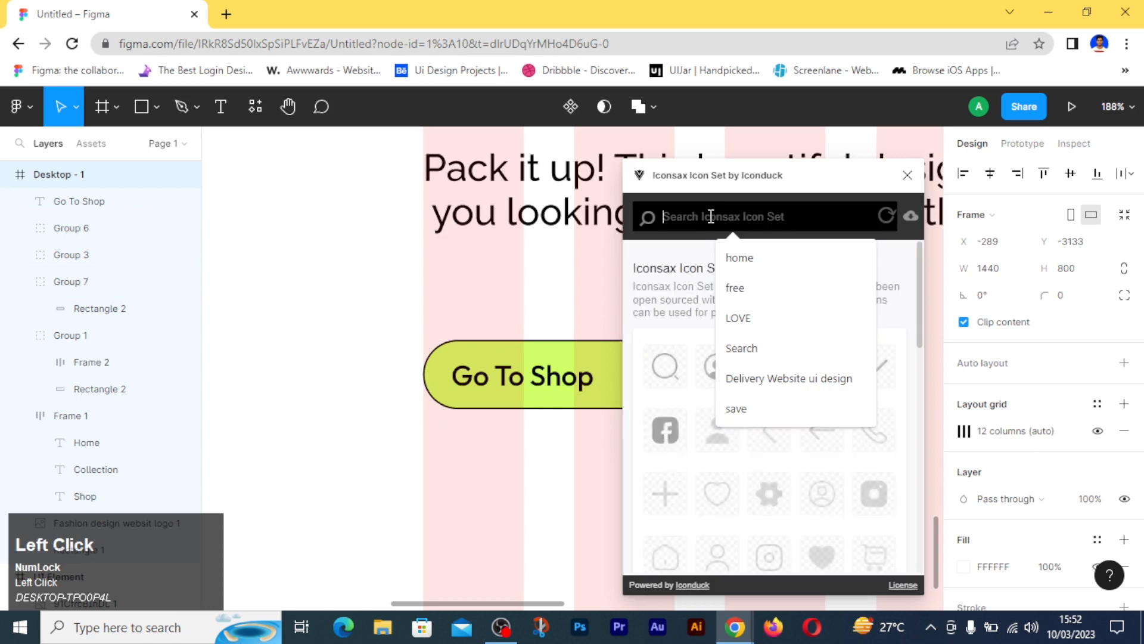
{"action": "left_click", "coordinate": [902, 262]}
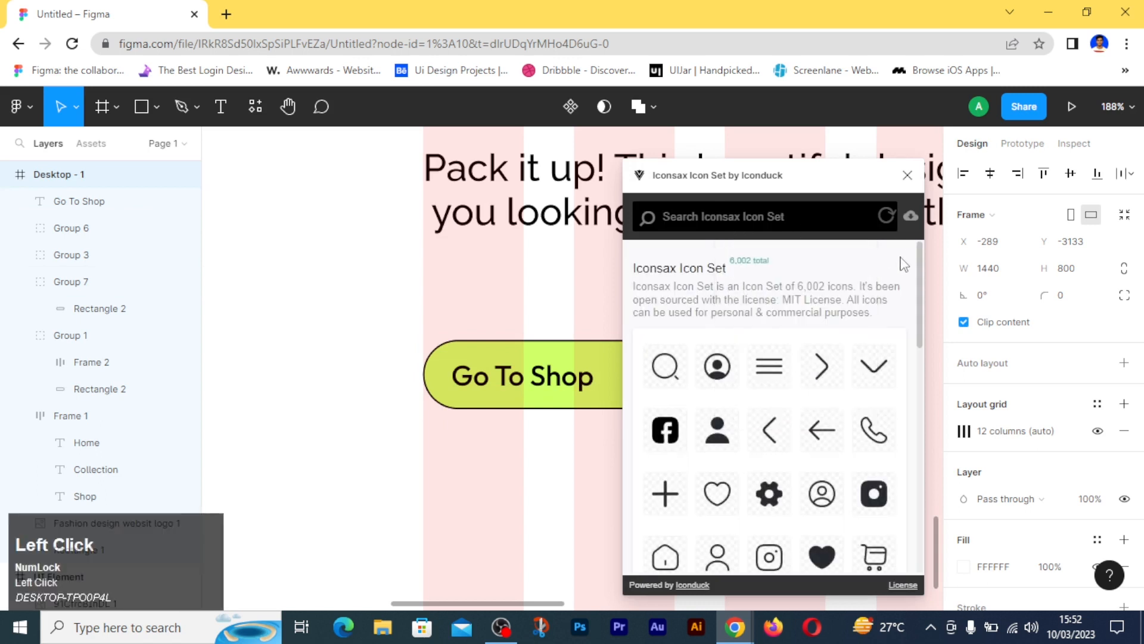
{"action": "left_click_drag", "start_coordinate": [822, 430], "coordinate": [321, 406]}
{"action": "left_click", "coordinate": [821, 430]}
{"action": "left_click", "coordinate": [907, 176]}
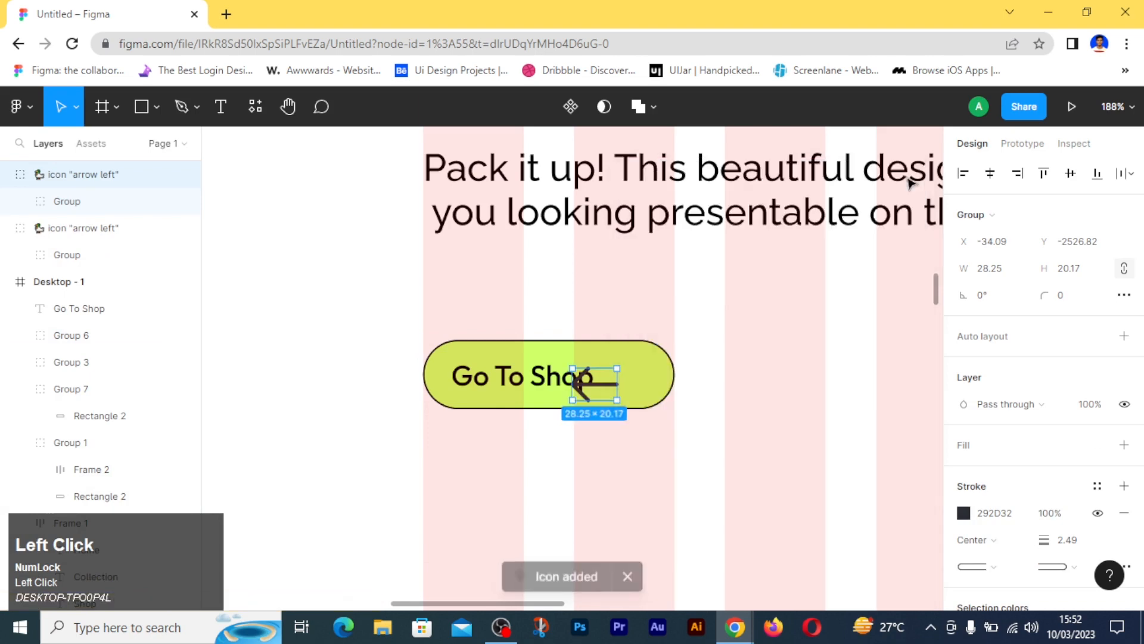
{"action": "left_click_drag", "start_coordinate": [592, 384], "coordinate": [337, 417]}
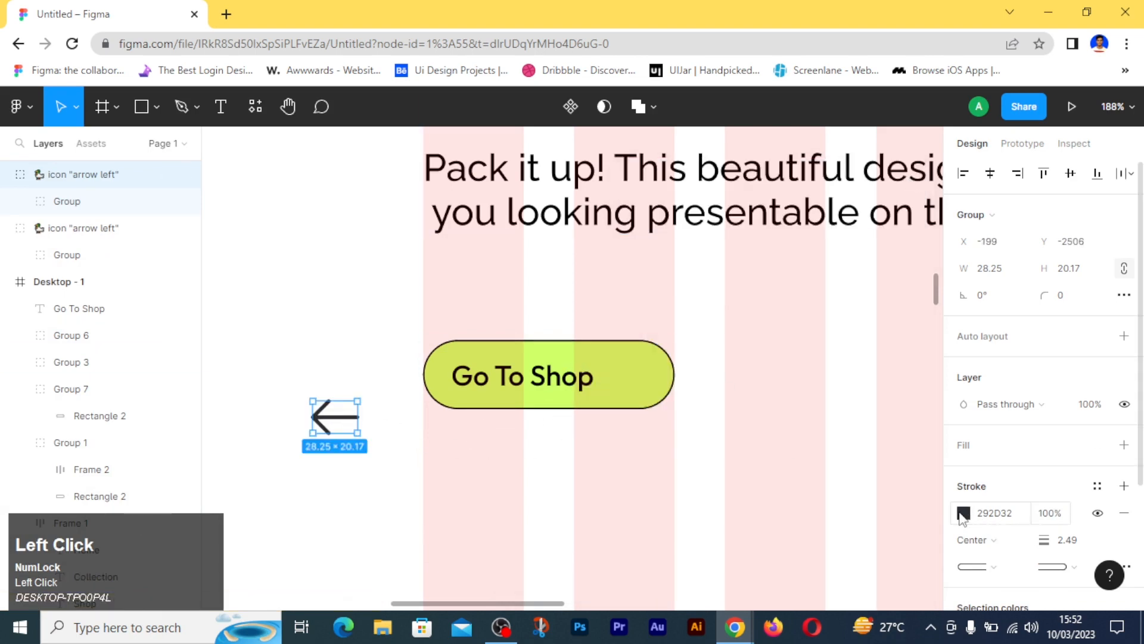
- Set the arrow icon's stroke colour to 000000 and flip the icon horizontally
{"action": "left_click", "coordinate": [960, 513]}
{"action": "left_click_drag", "start_coordinate": [785, 349], "coordinate": [738, 398]}
{"action": "left_click", "coordinate": [924, 174]}
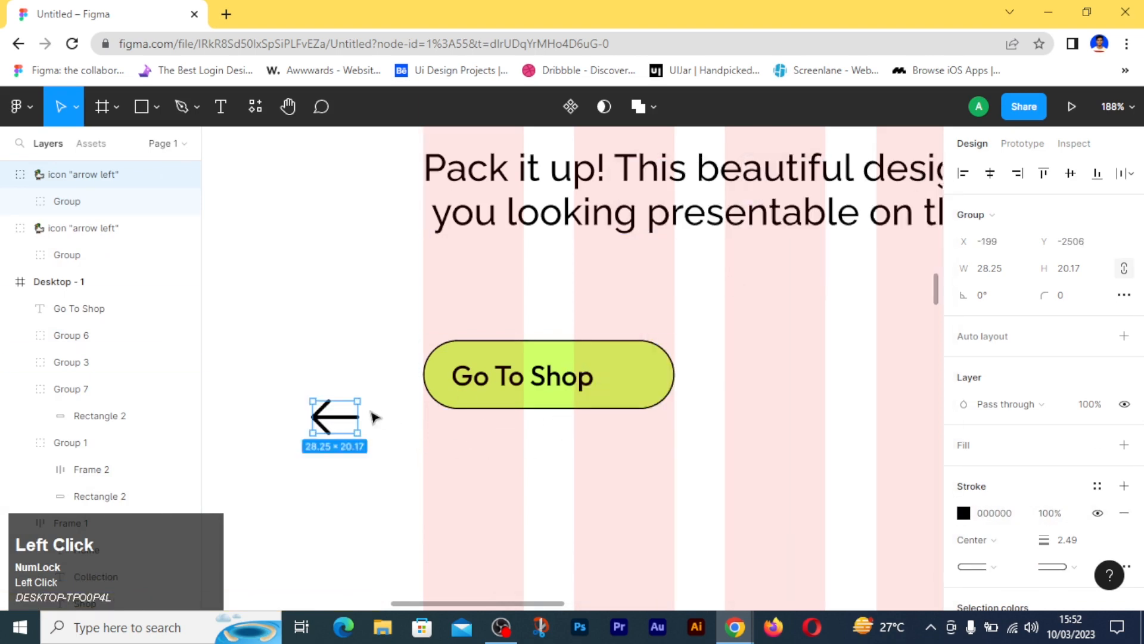
{"action": "right_click", "coordinate": [373, 417]}
{"action": "left_click", "coordinate": [357, 564]}
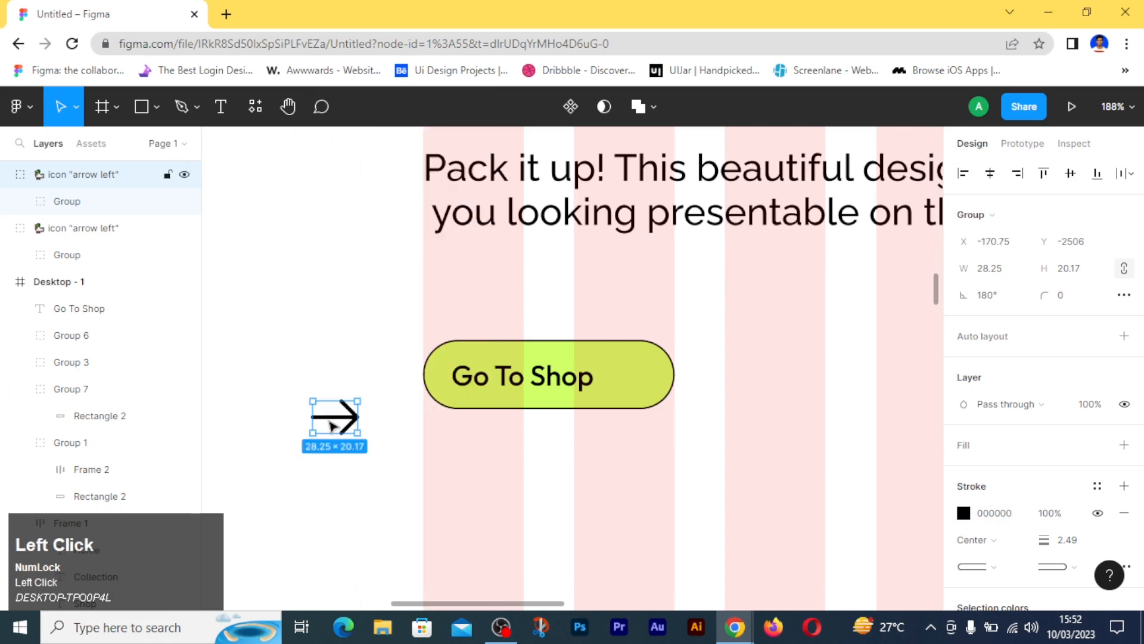
- Lengthen the arrow icon's shaft line to about 61, extending it away from the arrowhead
{"action": "double_click", "coordinate": [329, 425]}
{"action": "scroll", "coordinate": [317, 416], "scroll_direction": "up", "scroll_amount": 5, "text": "ctrl"}
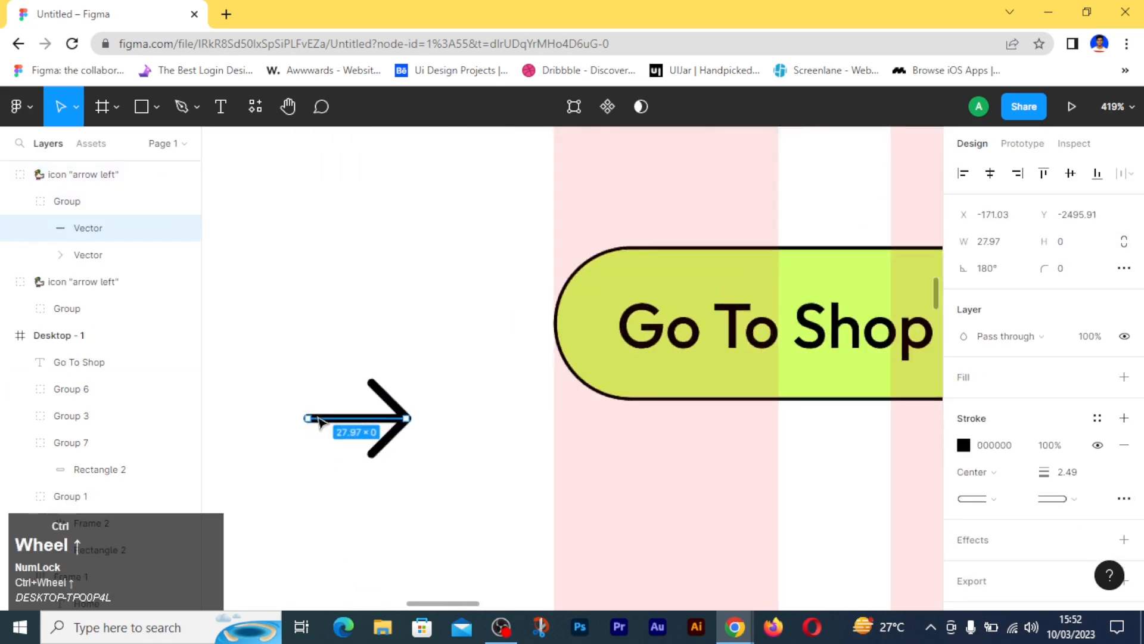
{"action": "key", "text": "alt"}
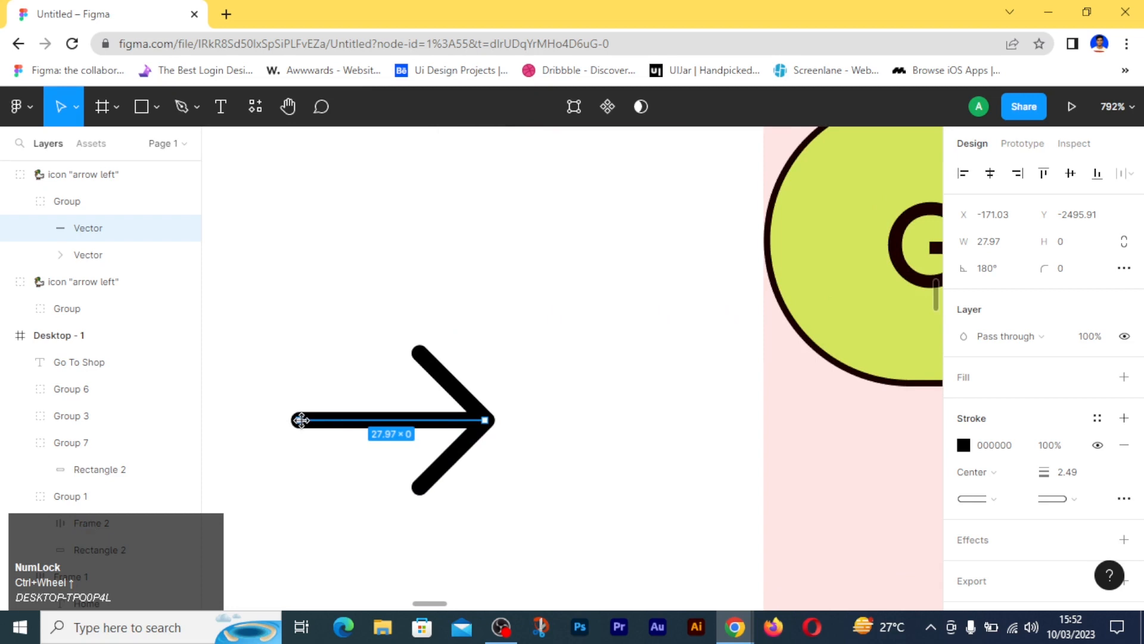
{"action": "mouse_move", "coordinate": [296, 419]}
{"action": "left_mouse_down"}
{"action": "mouse_move", "coordinate": [218, 421]}
{"action": "mouse_move", "coordinate": [301, 421]}
{"action": "left_mouse_up"}
{"action": "left_click", "coordinate": [420, 483]}
{"action": "scroll", "coordinate": [420, 484], "scroll_direction": "down", "scroll_amount": 5, "text": "ctrl"}
{"action": "mouse_move", "coordinate": [419, 482]}
{"action": "left_mouse_down"}
{"action": "mouse_move", "coordinate": [515, 481]}
{"action": "mouse_move", "coordinate": [416, 481]}
{"action": "left_mouse_up"}
{"action": "scroll", "coordinate": [411, 479], "scroll_direction": "up", "scroll_amount": 4, "text": "ctrl"}
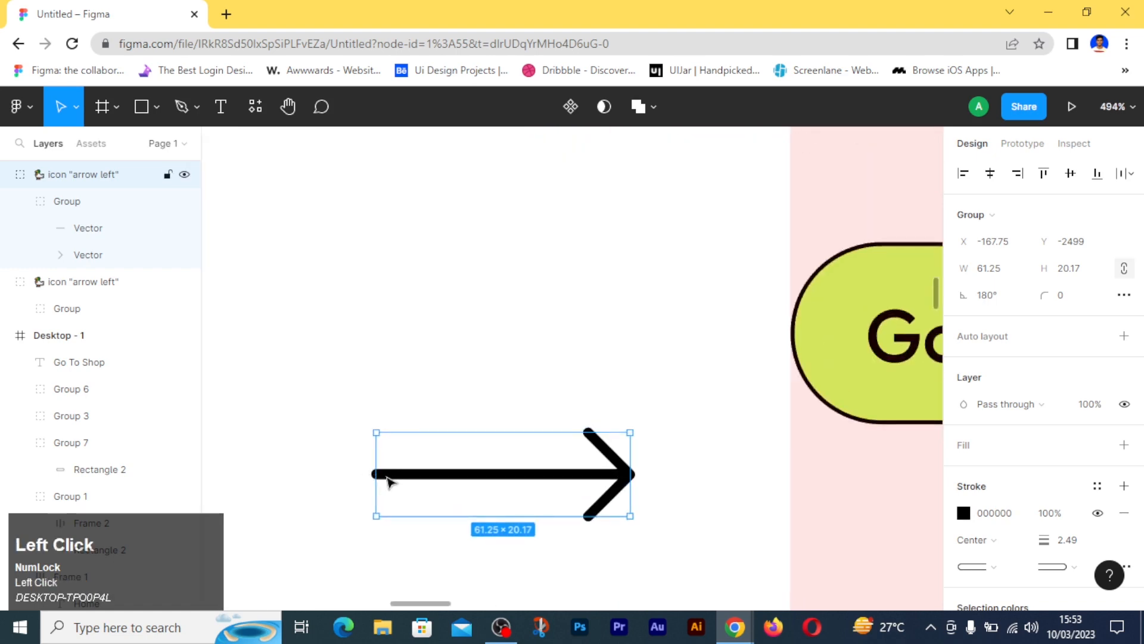
- Move the arrow inside the Go To Shop button after the label and shorten its shaft to about 37
{"action": "double_click", "coordinate": [465, 475]}
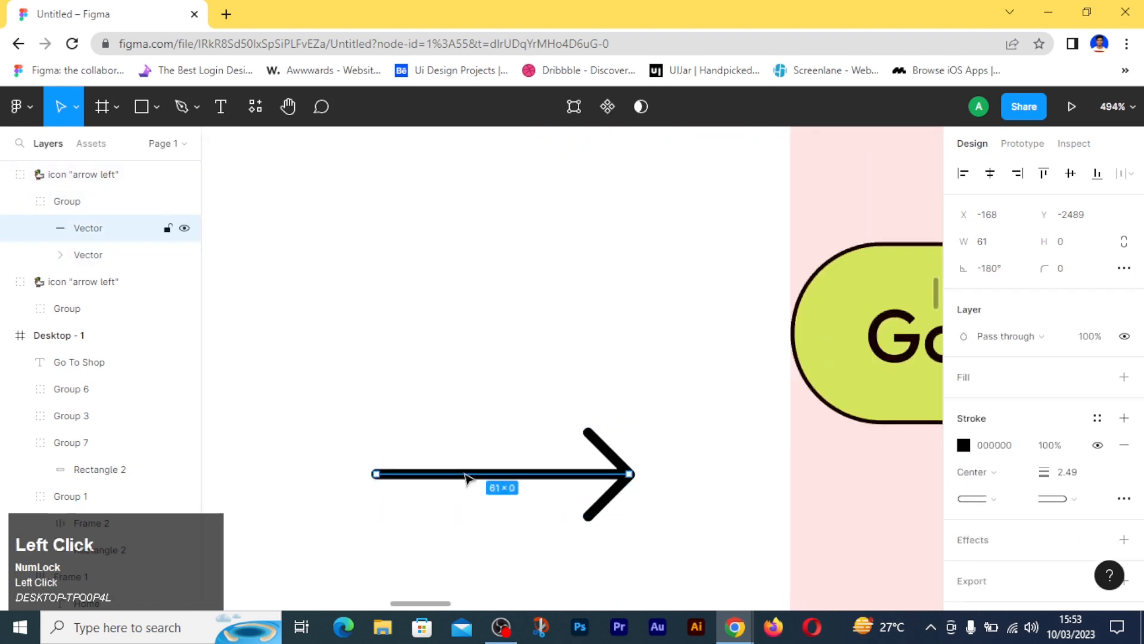
{"action": "left_click_drag", "start_coordinate": [381, 475], "coordinate": [443, 472], "text": "shift"}
{"action": "left_click", "coordinate": [498, 521]}
{"action": "scroll", "coordinate": [498, 520], "scroll_direction": "down", "scroll_amount": 3}
{"action": "left_click_drag", "start_coordinate": [606, 501], "coordinate": [758, 413]}
{"action": "left_click", "coordinate": [271, 497]}
{"action": "scroll", "coordinate": [758, 413], "scroll_direction": "up", "scroll_amount": 3}
{"action": "scroll", "coordinate": [758, 413], "scroll_direction": "up", "scroll_amount": 3, "text": "ctrl"}
{"action": "left_click", "coordinate": [678, 412]}
{"action": "left_click_drag", "start_coordinate": [533, 406], "coordinate": [600, 406]}
{"action": "left_click", "coordinate": [593, 566]}
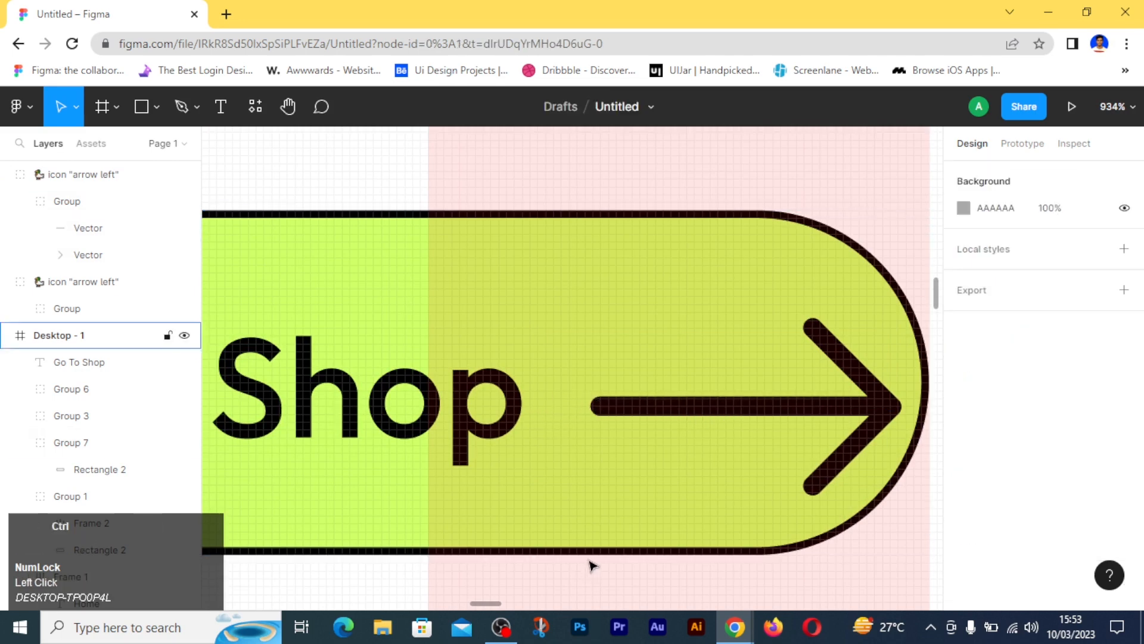
- Set the Go To Shop label's font size to 12 and reposition it in the button at about X 180, Y 603
{"action": "scroll", "coordinate": [592, 564], "scroll_direction": "down", "scroll_amount": 2, "text": "ctrl"}
{"action": "scroll", "coordinate": [804, 503], "scroll_direction": "down", "scroll_amount": 5, "text": "ctrl"}
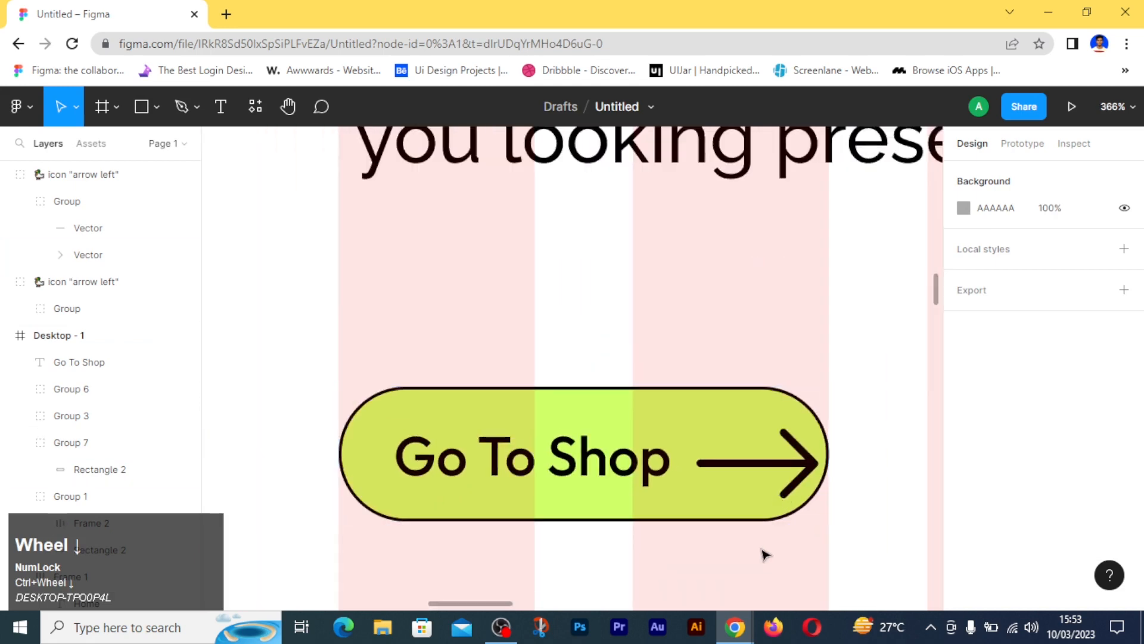
{"action": "left_click", "coordinate": [805, 503]}
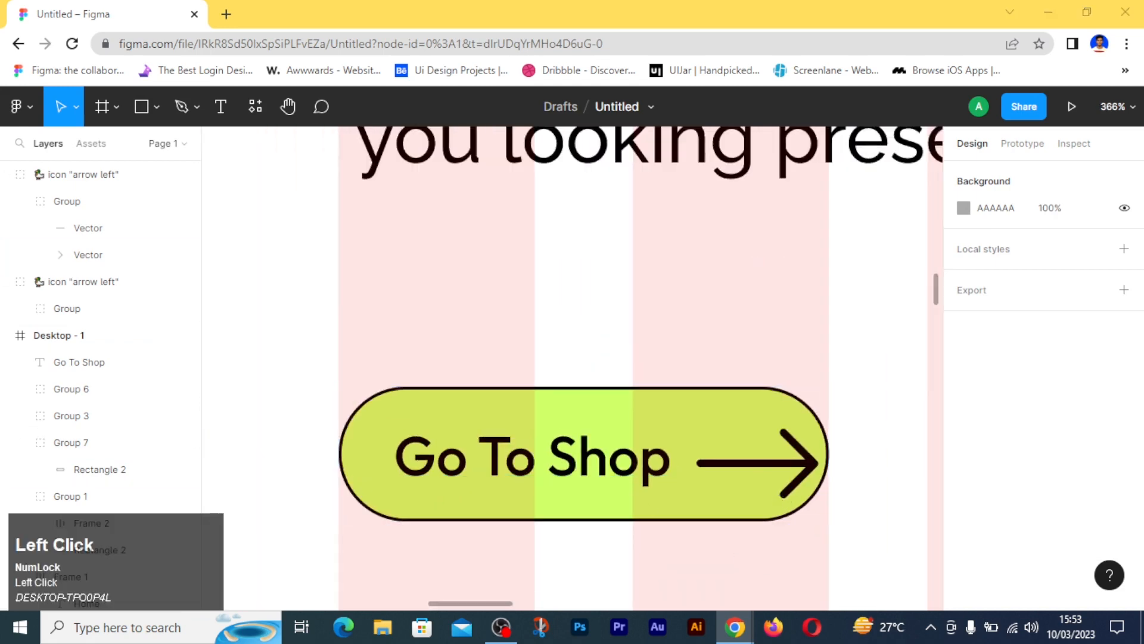
{"action": "left_click", "coordinate": [77, 362]}
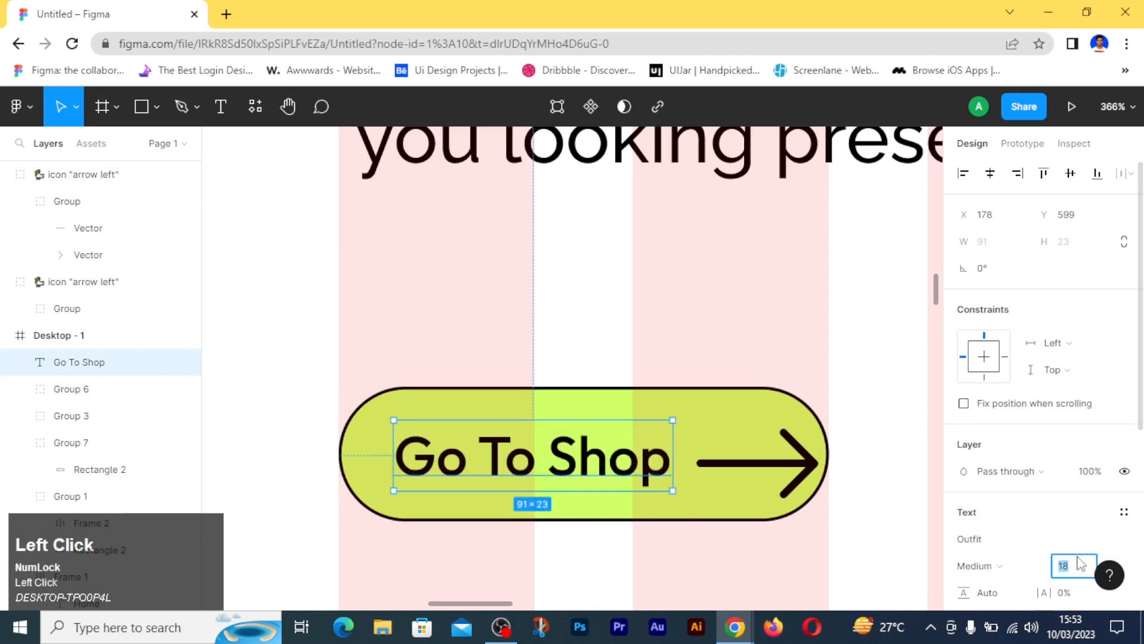
{"action": "type", "text": "12"}
{"action": "key", "text": "Return"}
{"action": "left_click_drag", "start_coordinate": [514, 442], "coordinate": [501, 459]}
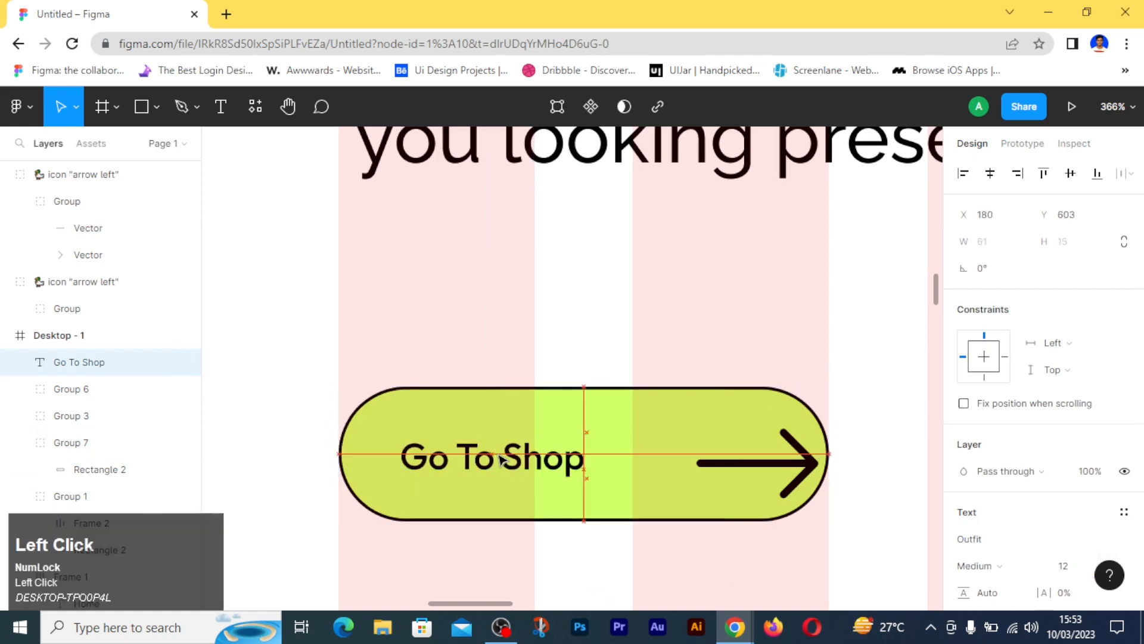
- Move the arrow closer to the Go To Shop label and resize it to 33 × 18 with unlocked proportions
{"action": "left_click_drag", "start_coordinate": [778, 465], "coordinate": [736, 463]}
{"action": "left_click", "coordinate": [1071, 269]}
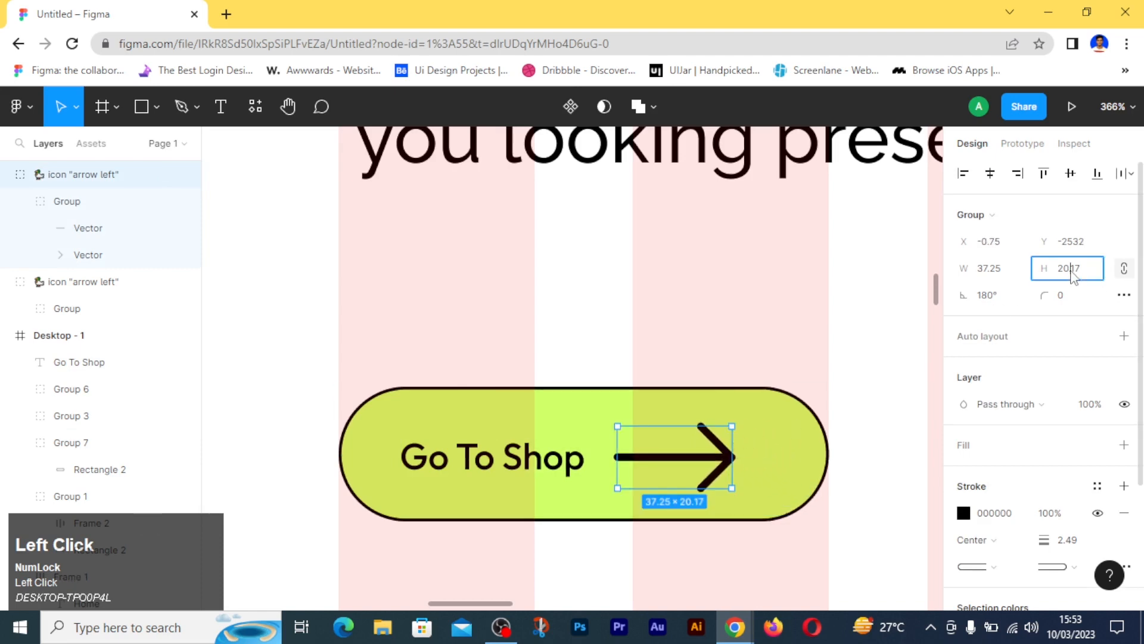
{"action": "type", "text": "18"}
{"action": "key", "text": "Return"}
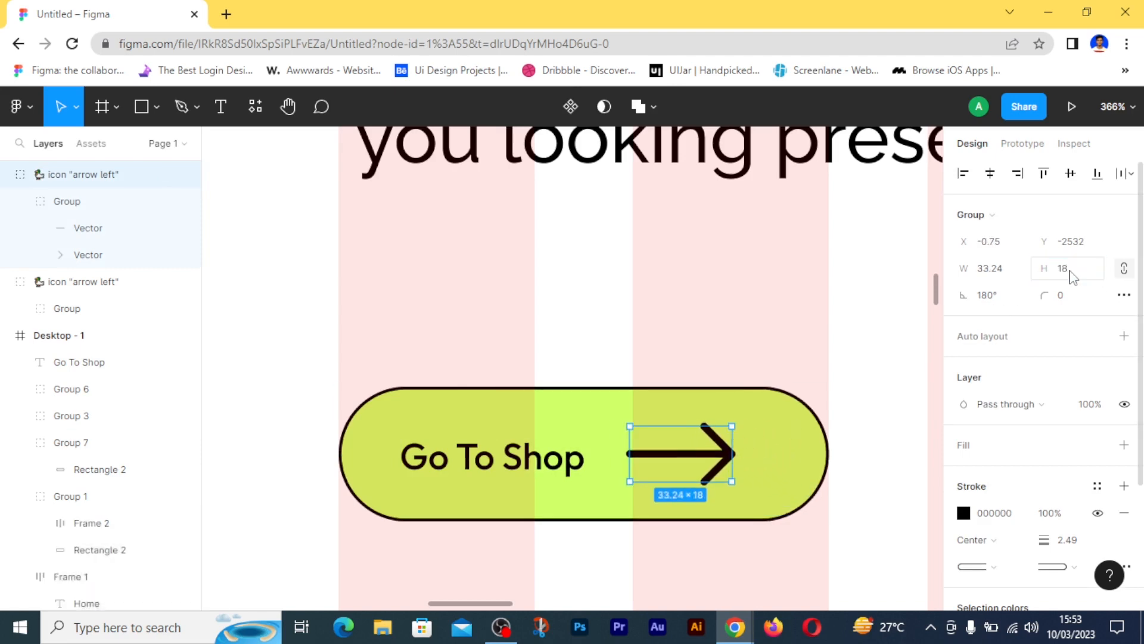
{"action": "left_click", "coordinate": [1124, 269]}
{"action": "left_click", "coordinate": [1011, 277]}
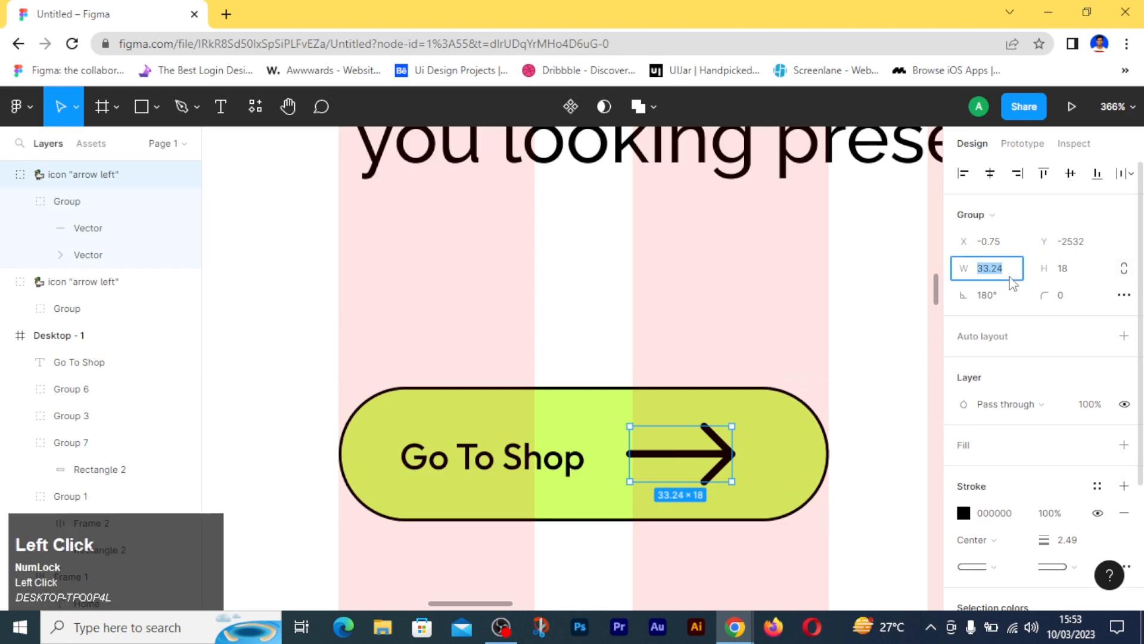
- Align the vertical centres of the Go To Shop label and the arrow, and group the two
{"action": "left_click", "coordinate": [524, 468], "text": "shift"}
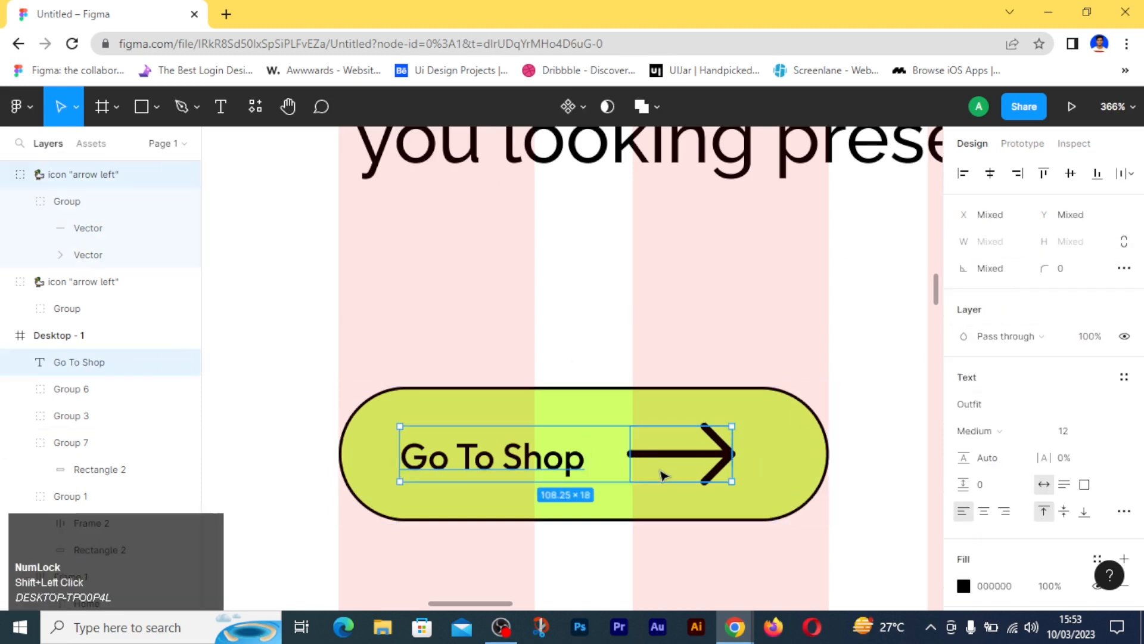
{"action": "left_click", "coordinate": [684, 468]}
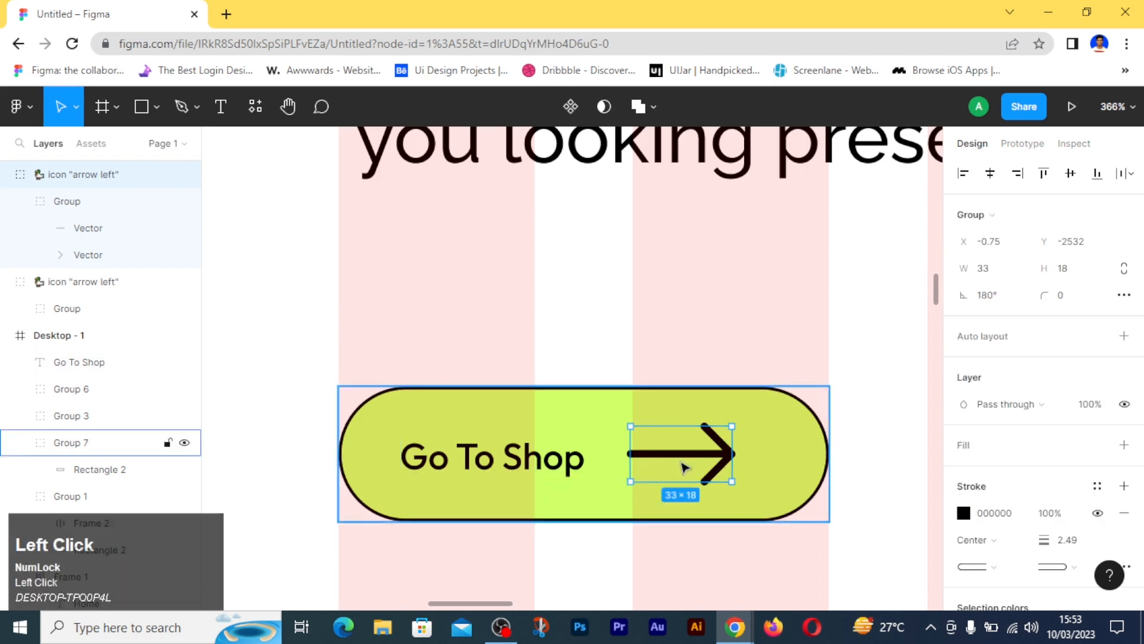
{"action": "left_click", "coordinate": [528, 468], "text": "shift"}
{"action": "left_click", "coordinate": [1070, 173]}
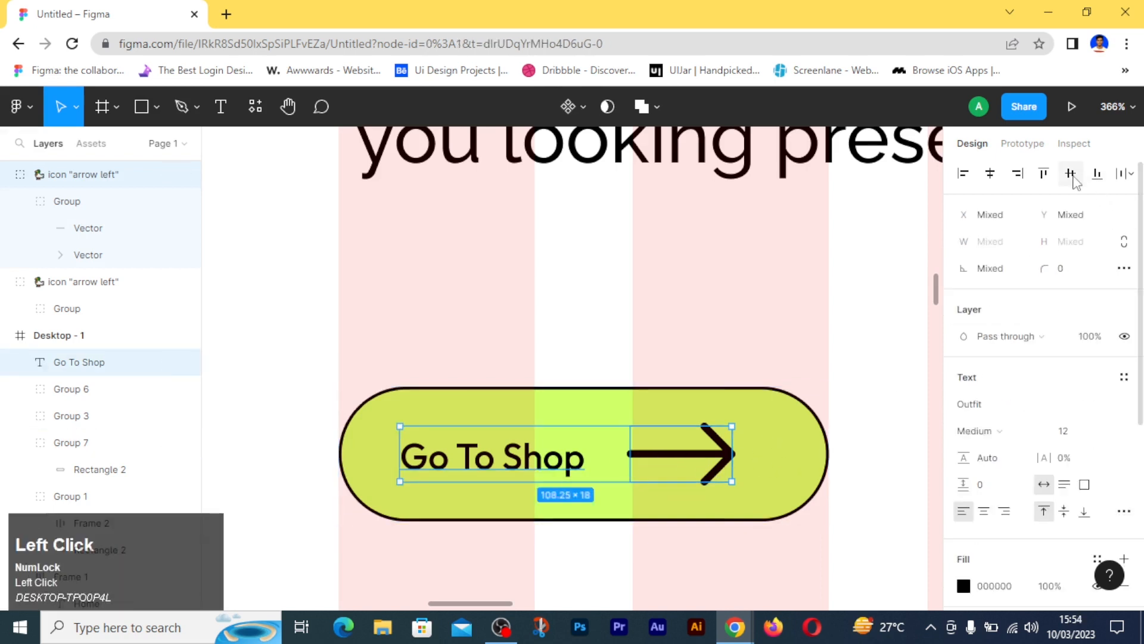
{"action": "key", "text": "ctrl+g"}
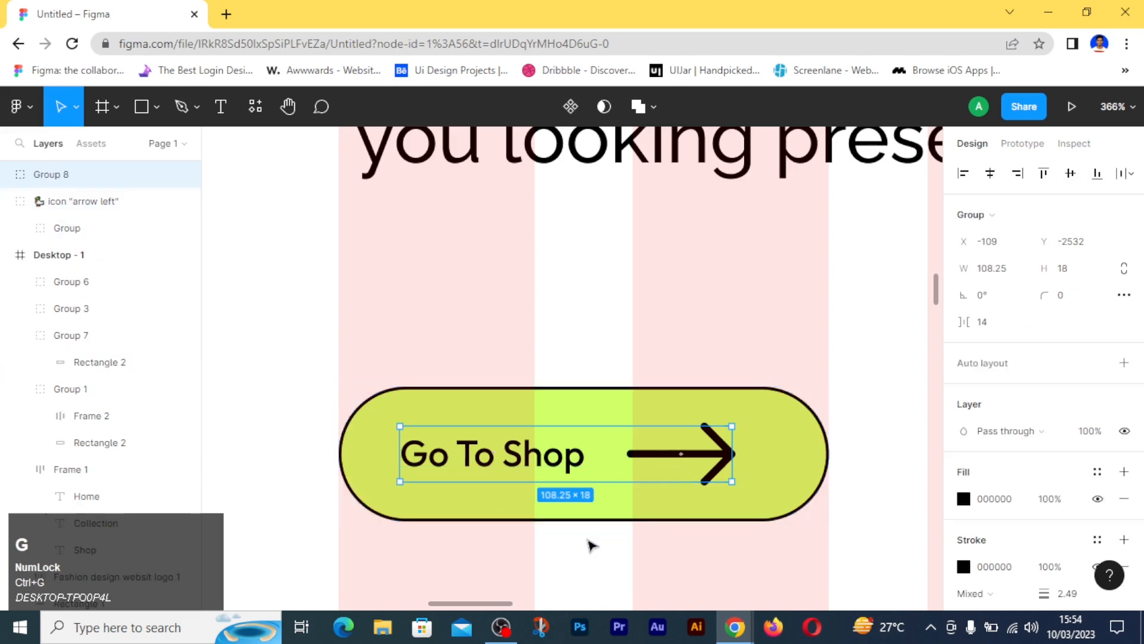
- Centre the label and arrow group horizontally in the button shape and group them together
{"action": "left_click", "coordinate": [592, 541]}
{"action": "left_click", "coordinate": [595, 481]}
{"action": "left_click", "coordinate": [990, 173]}
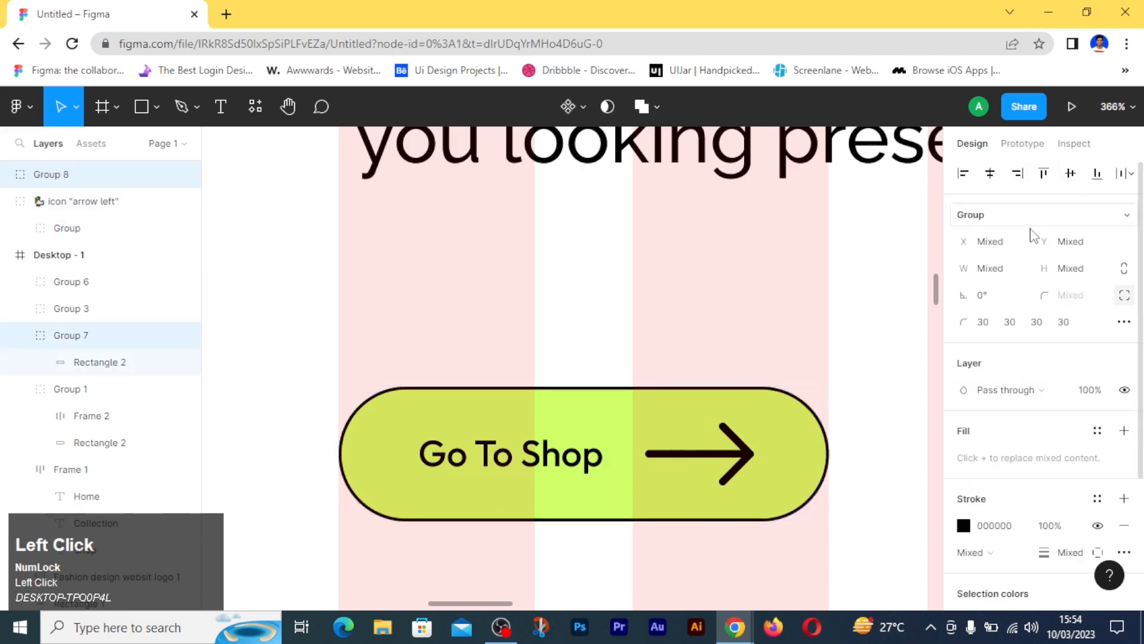
{"action": "key", "text": "ctrl+g"}
- Nudge the Go To Shop button up until it sits 48 below the hero text group
{"action": "scroll", "coordinate": [726, 570], "scroll_direction": "down", "scroll_amount": 10}
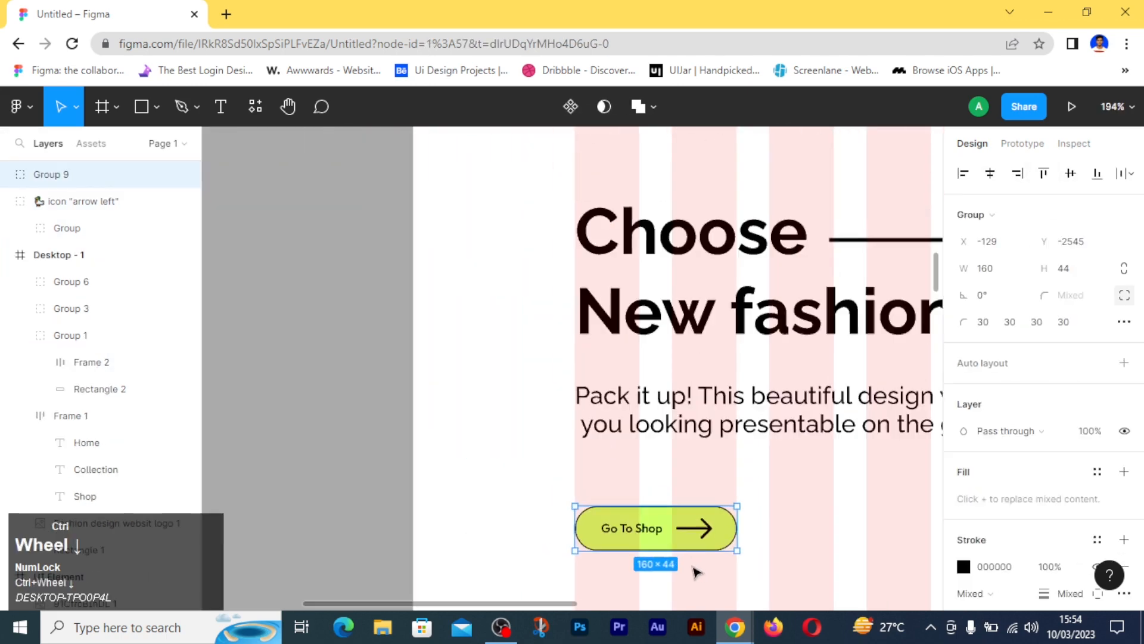
{"action": "key", "text": "space"}
{"action": "left_click_drag", "start_coordinate": [813, 533], "coordinate": [754, 447]}
{"action": "key", "text": "alt"}
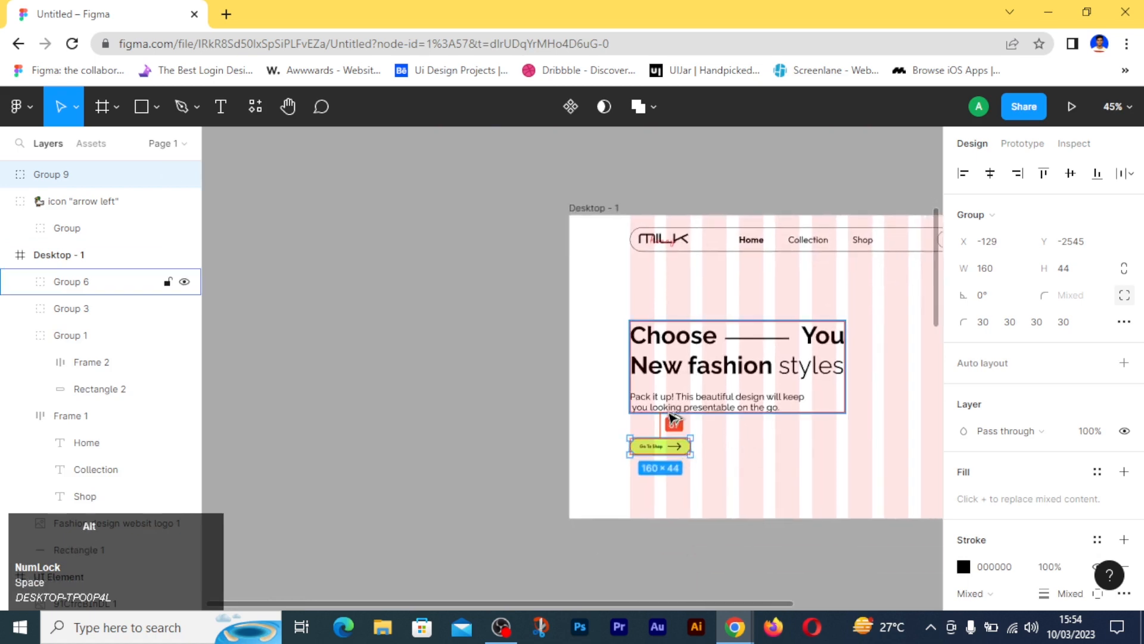
{"action": "key", "text": "alt+Up"}
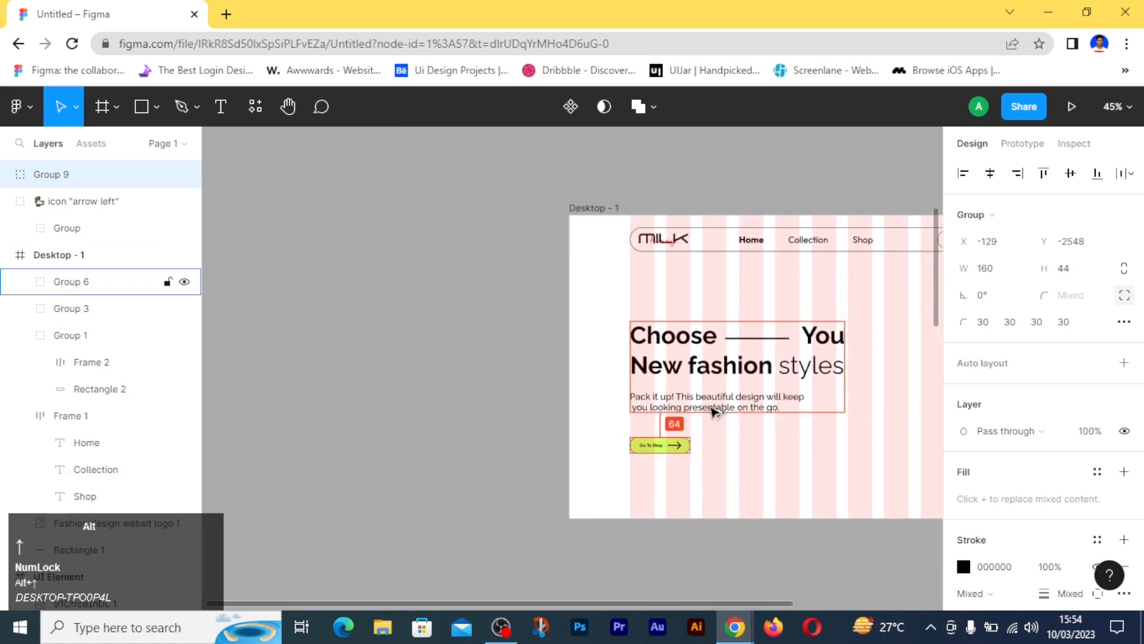
{"action": "key", "text": "alt+Up"}
{"action": "key", "text": "alt+Up"}
{"action": "key", "text": "alt+Up"}
{"action": "key", "text": "alt+Up"}
{"action": "key", "text": "alt+Up"}
{"action": "key", "text": "alt+Up"}
{"action": "key", "text": "alt+Up"}
{"action": "key", "text": "alt+Up"}
{"action": "key", "text": "alt+Up"}
{"action": "key", "text": "alt+Up"}
{"action": "key", "text": "alt+Up"}
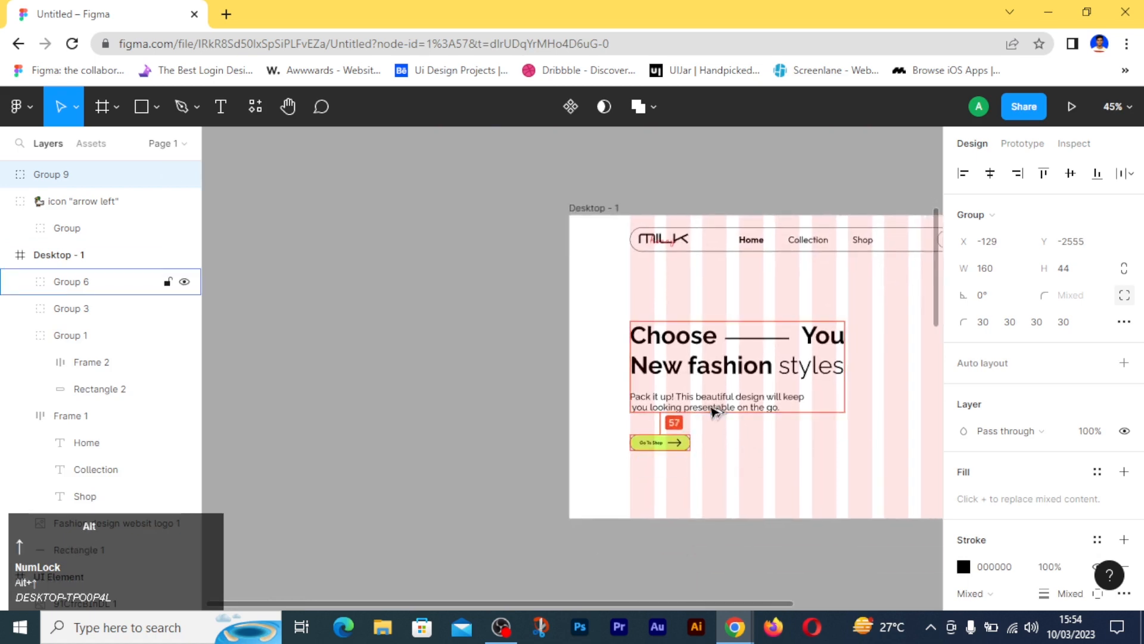
{"action": "key", "text": "alt+Up"}
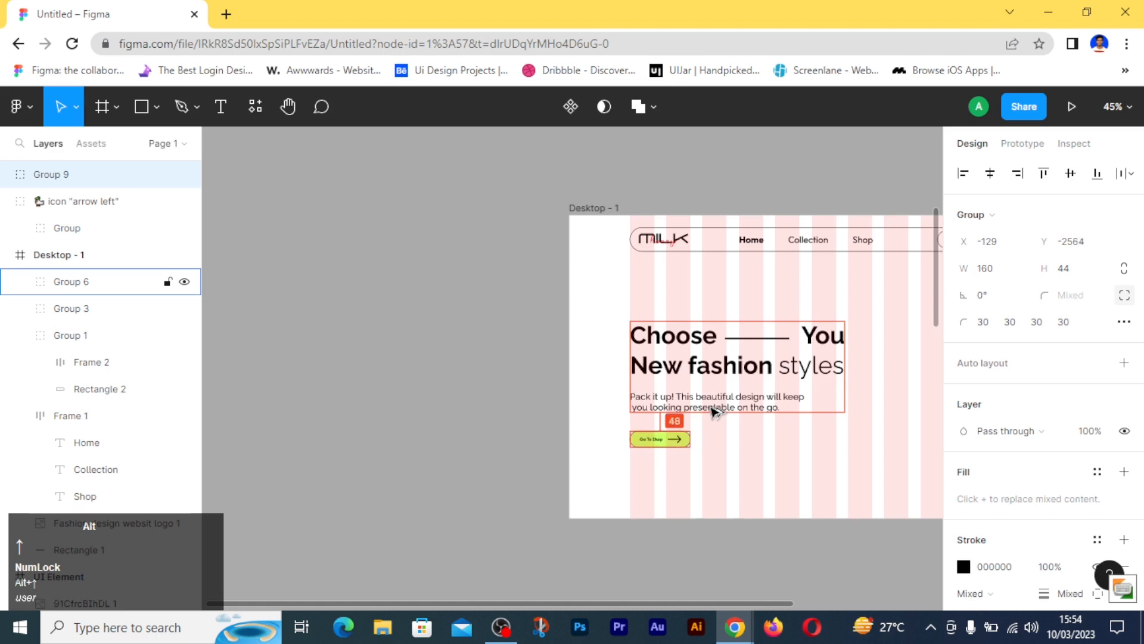
{"action": "left_click_drag", "start_coordinate": [642, 478], "coordinate": [692, 382]}
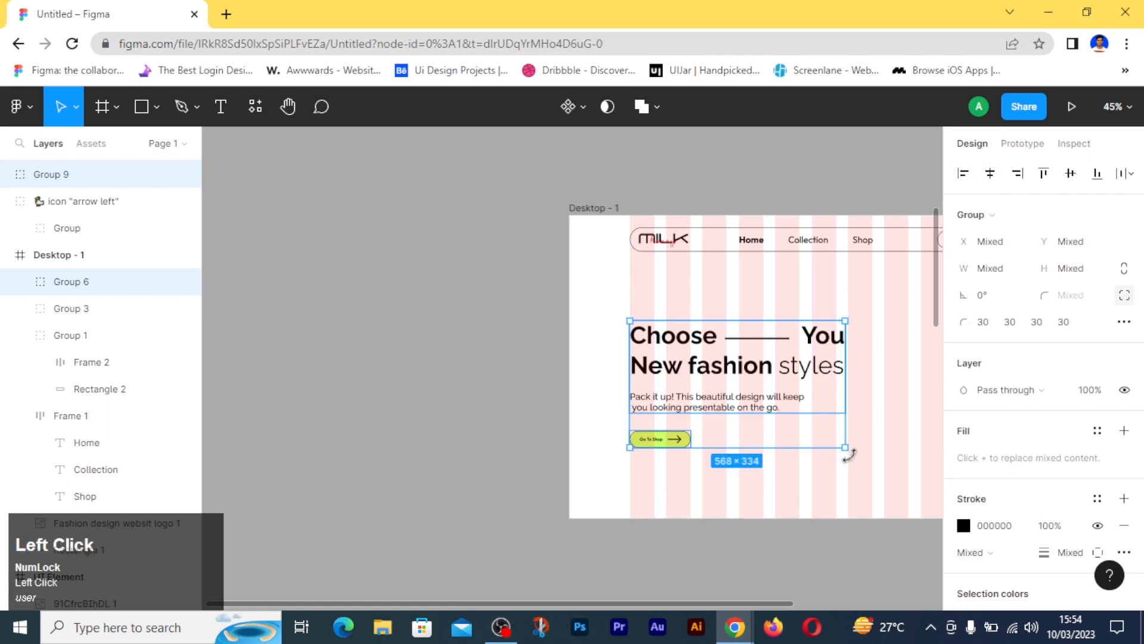
{"action": "key", "text": "ctrl+g"}
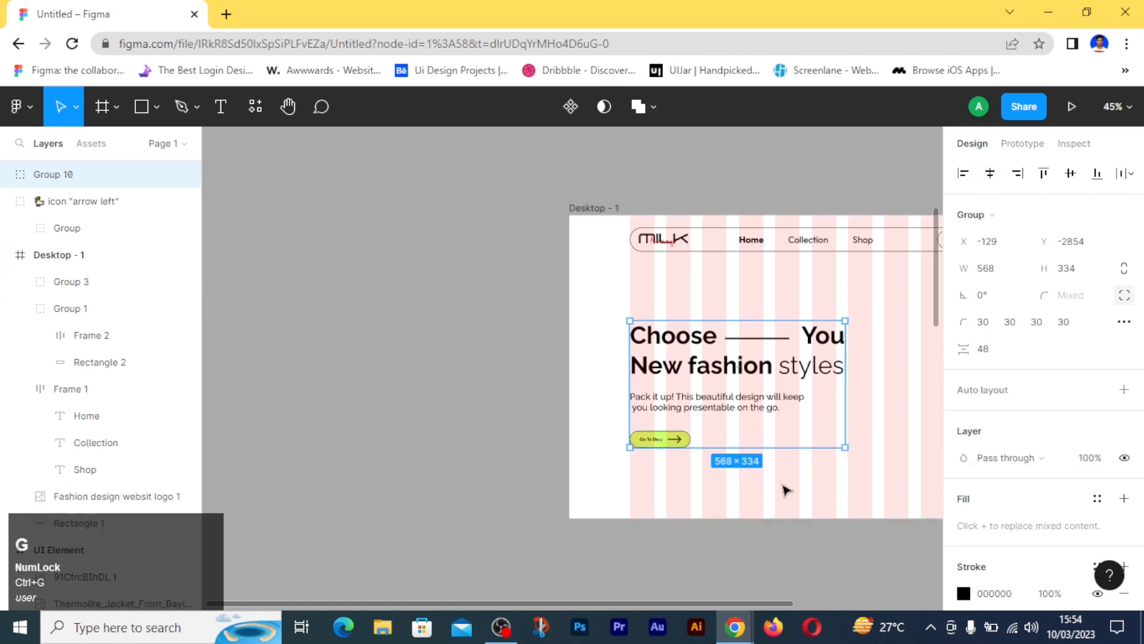
{"action": "left_click", "coordinate": [1070, 173]}
{"action": "key", "text": "ctrl+a"}
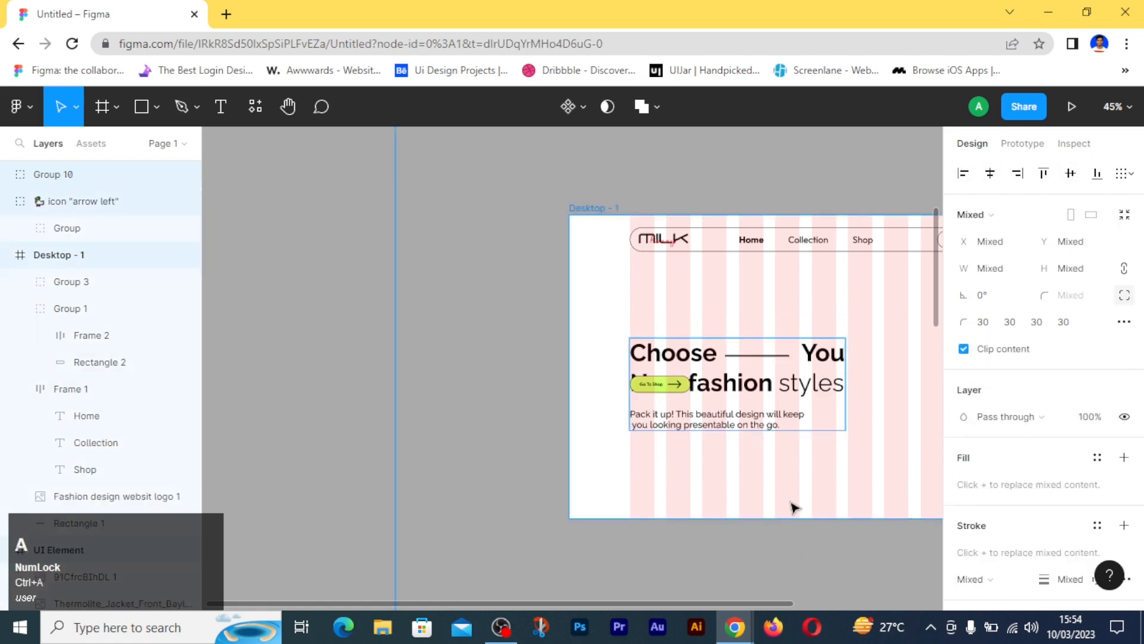
{"action": "key", "text": "ctrl+z"}
{"action": "key", "text": "ctrl+z"}
- Group the hero heading and description with the Go To Shop button and apply left alignment
{"action": "left_click", "coordinate": [692, 495]}
{"action": "left_click_drag", "start_coordinate": [651, 486], "coordinate": [708, 382]}
{"action": "key", "text": "ctrl+g"}
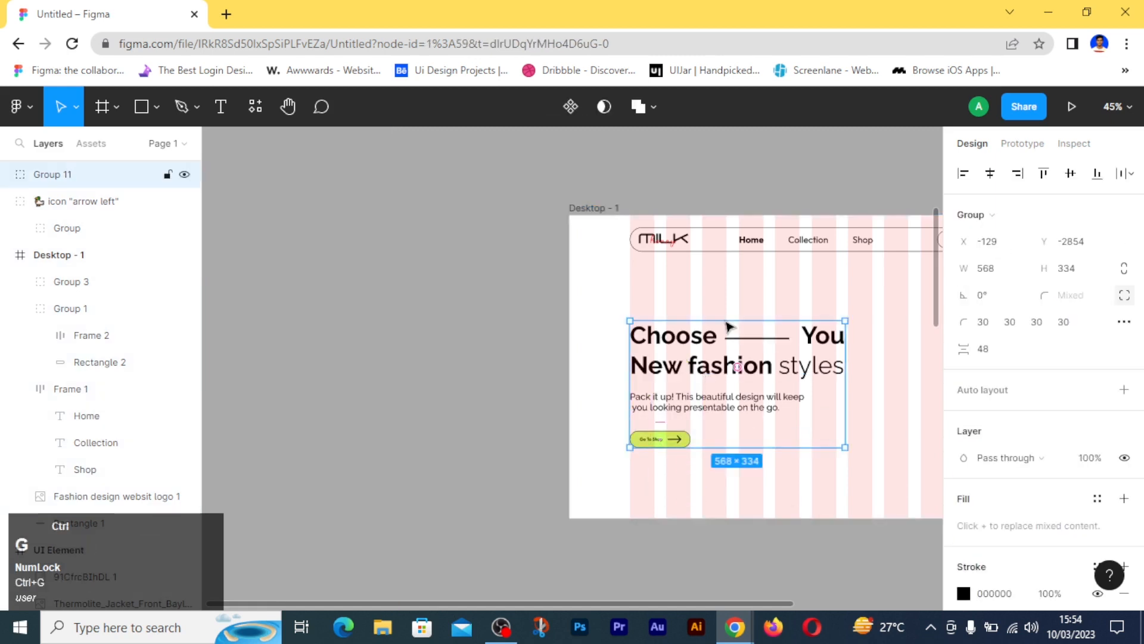
{"action": "left_click", "coordinate": [965, 176]}
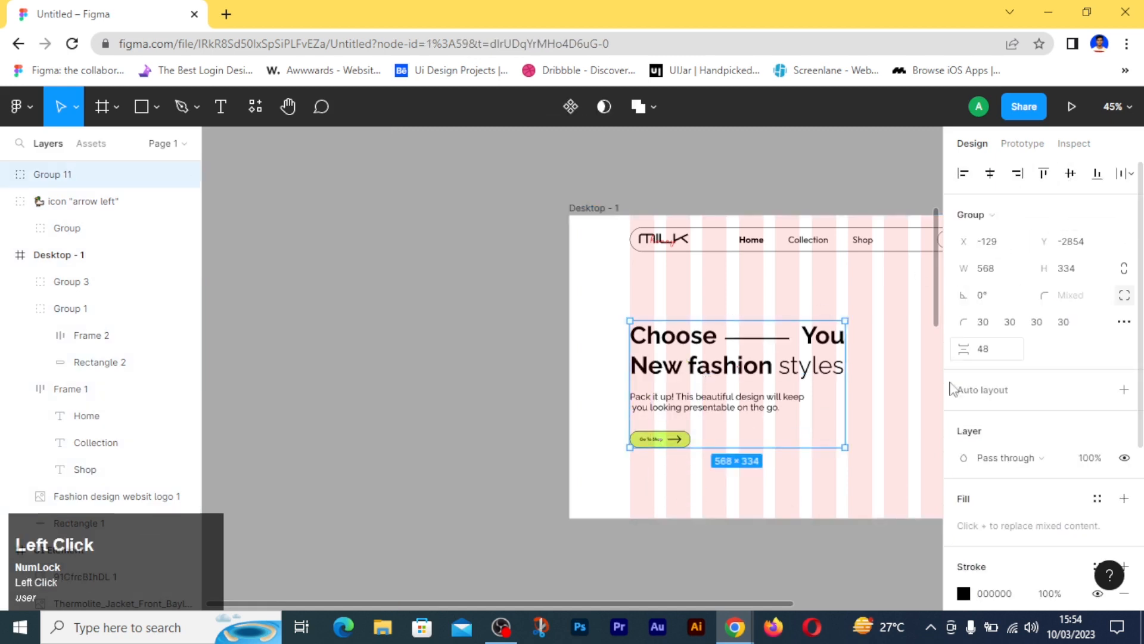
- Place the brown hooded jacket image in the Desktop - 1 frame beside the hero text, at about X 768, Y 176
{"action": "left_click", "coordinate": [854, 474]}
{"action": "scroll", "coordinate": [885, 441], "scroll_direction": "down", "scroll_amount": 2}
{"action": "key", "text": "space"}
{"action": "left_click_drag", "start_coordinate": [914, 440], "coordinate": [638, 430]}
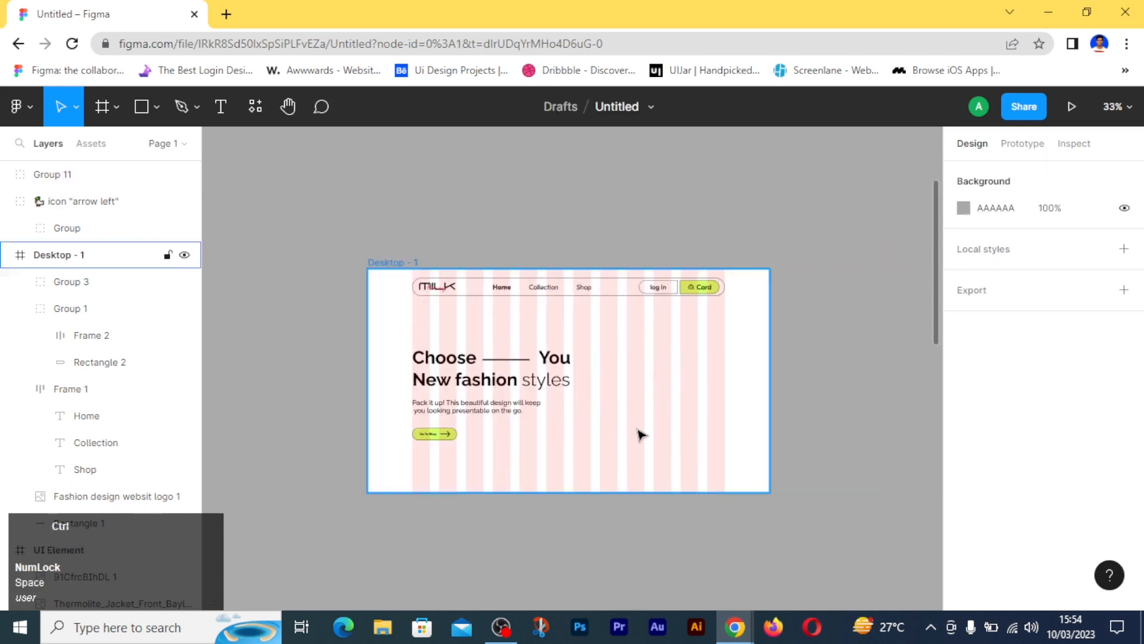
{"action": "scroll", "coordinate": [641, 434], "scroll_direction": "up", "scroll_amount": 2, "text": "ctrl"}
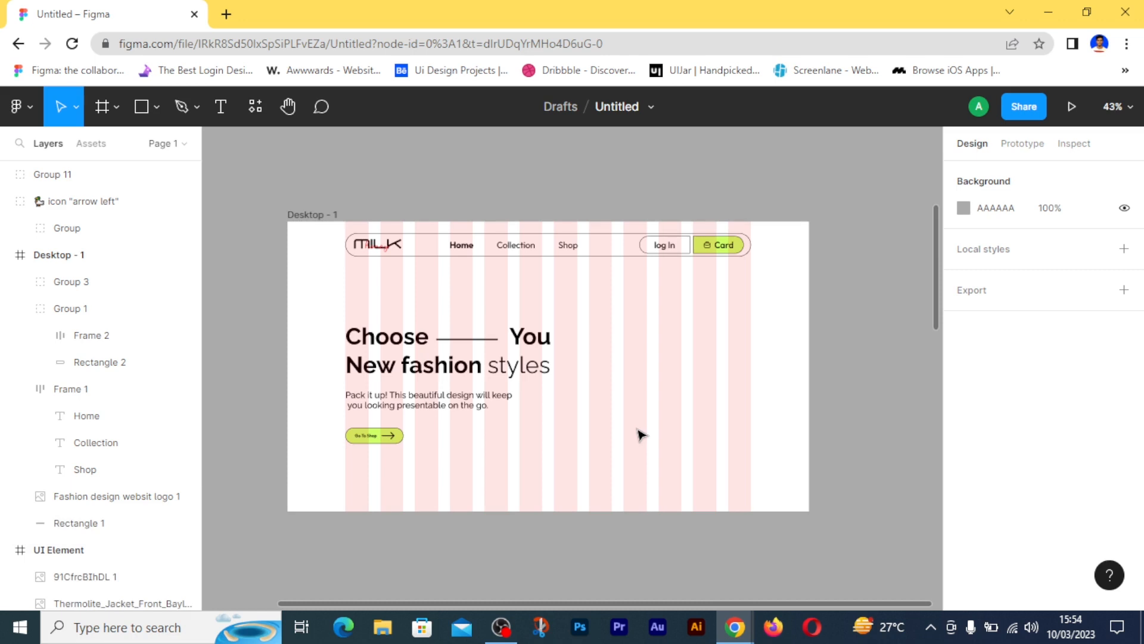
{"action": "scroll", "coordinate": [629, 424], "scroll_direction": "down", "scroll_amount": 1, "text": "ctrl"}
{"action": "scroll", "coordinate": [566, 268], "scroll_direction": "up", "scroll_amount": 2}
{"action": "left_click_drag", "start_coordinate": [383, 196], "coordinate": [659, 423]}
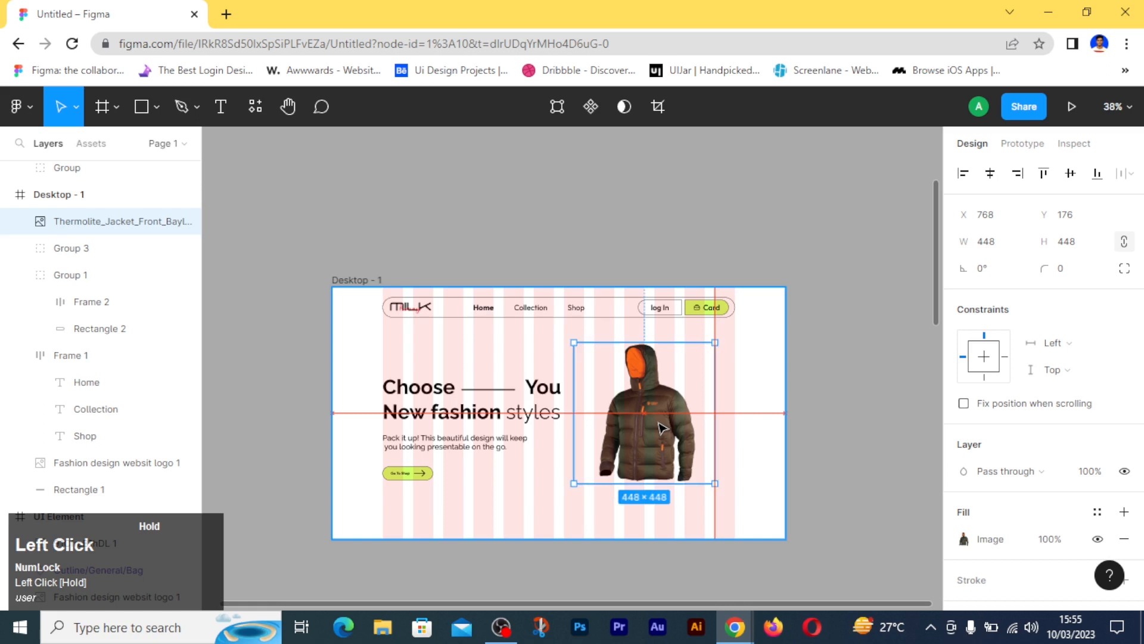
- Place the blue jacket image beside the brown jacket, running past the frame's edge, and align the bottoms of both images
{"action": "scroll", "coordinate": [660, 428], "scroll_direction": "up", "scroll_amount": 2}
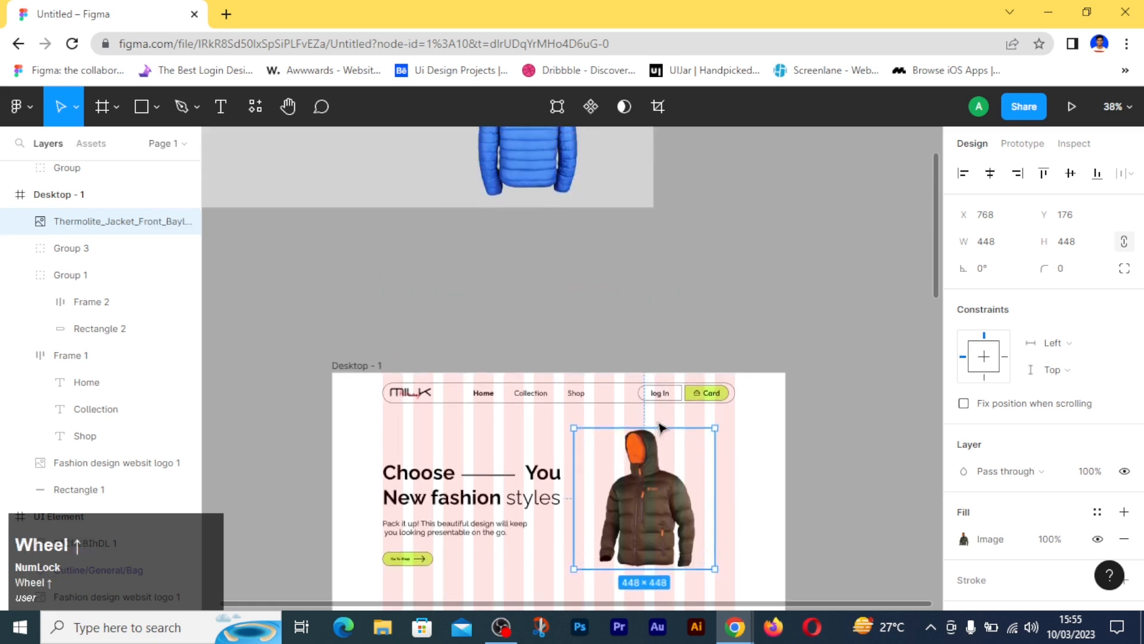
{"action": "left_click", "coordinate": [606, 339]}
{"action": "left_click_drag", "start_coordinate": [535, 168], "coordinate": [788, 545]}
{"action": "scroll", "coordinate": [621, 531], "scroll_direction": "down", "scroll_amount": 2}
{"action": "left_click_drag", "start_coordinate": [588, 533], "coordinate": [838, 435]}
{"action": "left_click", "coordinate": [1094, 175]}
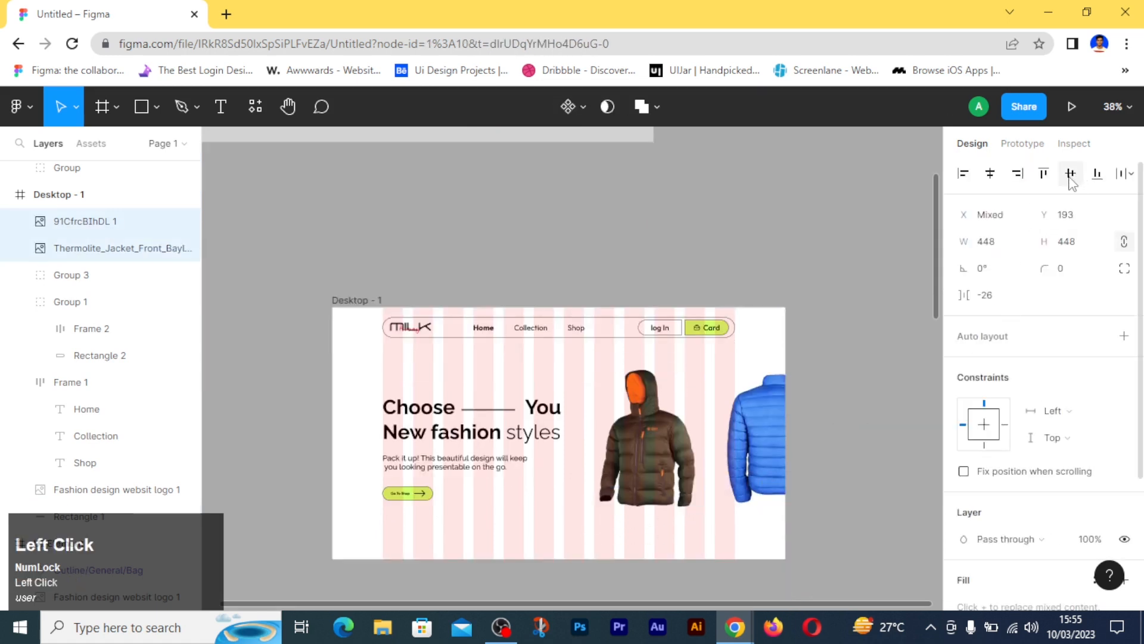
- Align the hero text group and both jacket images on their vertical centres, and nudge them up to 168 below the frame's top edge
{"action": "left_click", "coordinate": [462, 433], "text": "shift"}
{"action": "left_click", "coordinate": [1071, 173]}
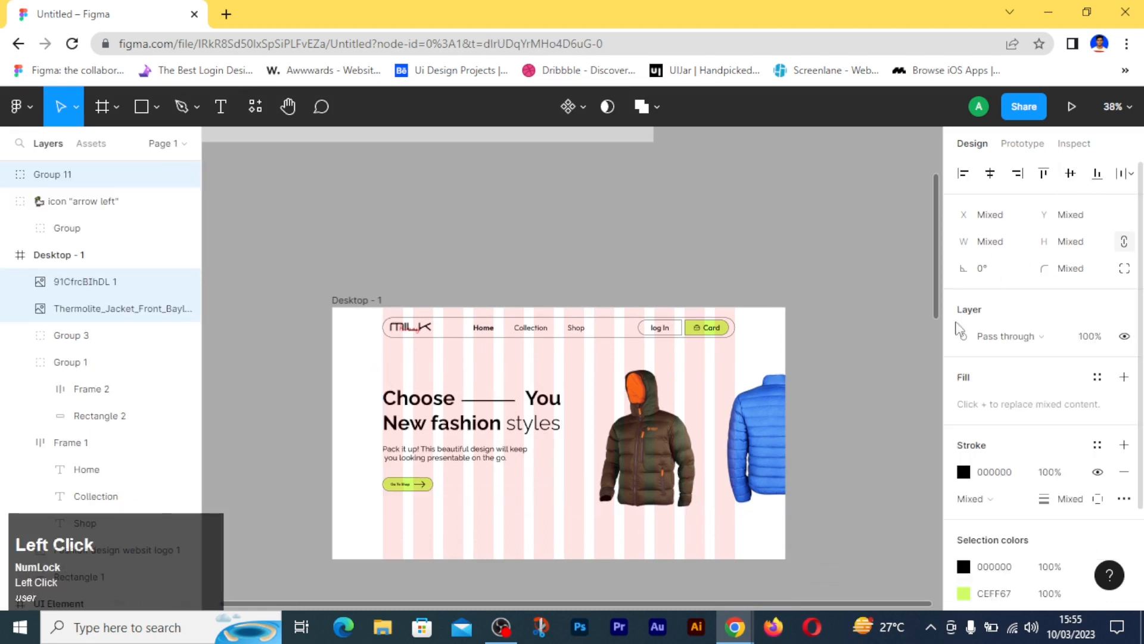
{"action": "key", "text": "alt"}
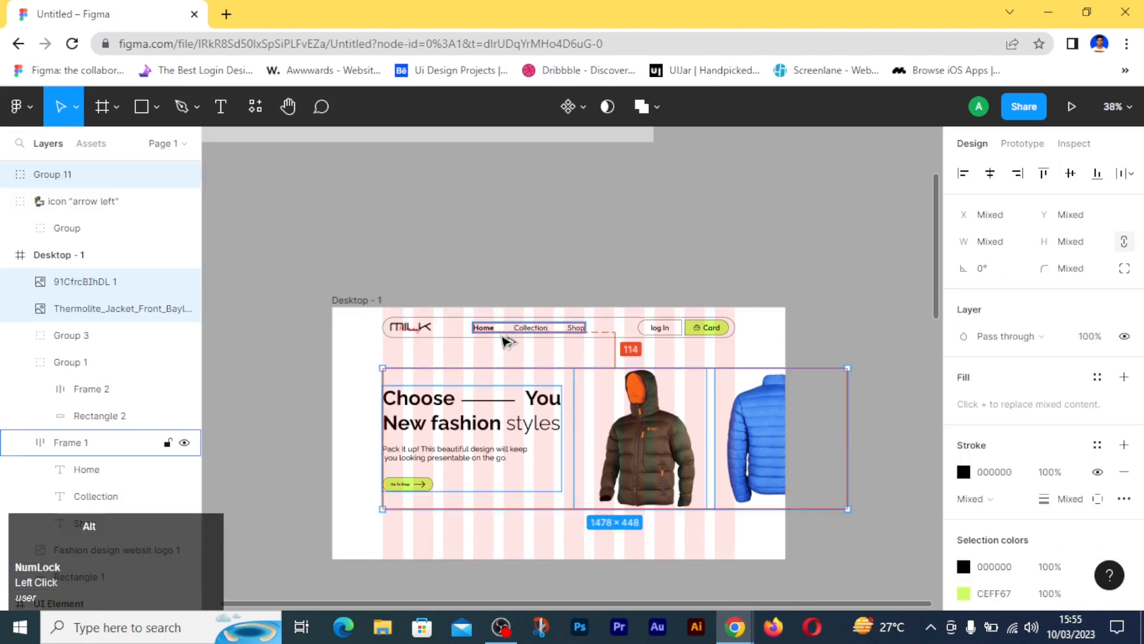
{"action": "key", "text": "alt+Up"}
{"action": "key", "text": "alt+Up"}
{"action": "key", "text": "alt+Up"}
{"action": "key", "text": "alt+Up"}
{"action": "key", "text": "alt+Up"}
{"action": "key", "text": "alt+Up"}
{"action": "key", "text": "alt+Up"}
{"action": "key", "text": "alt+Up"}
{"action": "key", "text": "alt+Up"}
{"action": "key", "text": "alt+Up"}
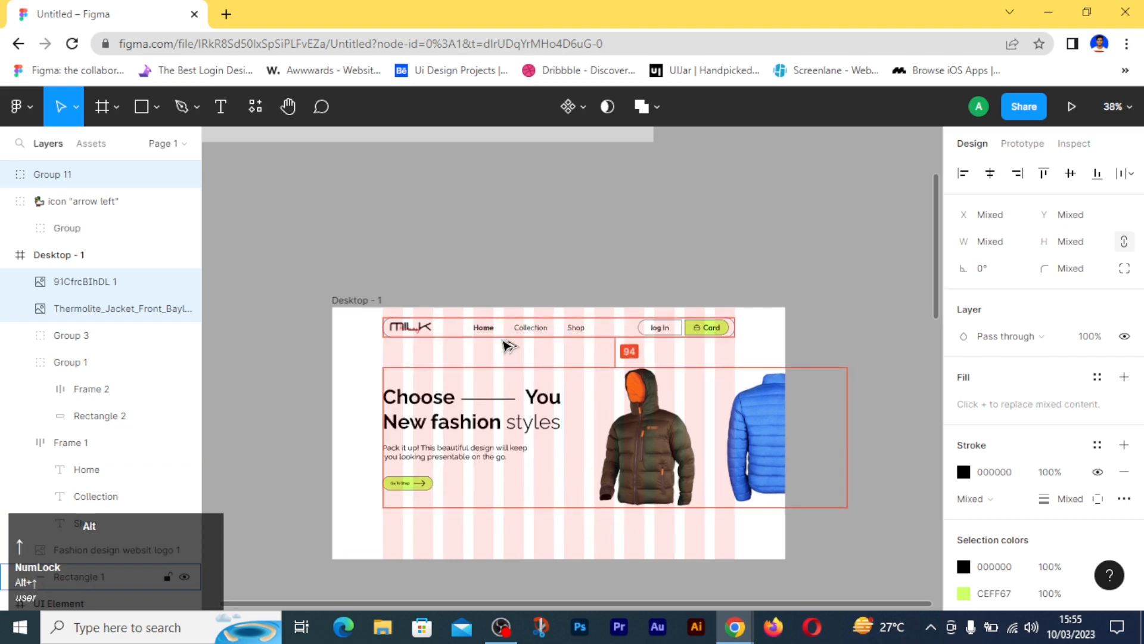
{"action": "key", "text": "alt+Up"}
{"action": "key", "text": "alt+Up"}
{"action": "key", "text": "alt+Up"}
{"action": "key", "text": "alt+Up"}
{"action": "key", "text": "alt+Up"}
{"action": "key", "text": "alt+Up"}
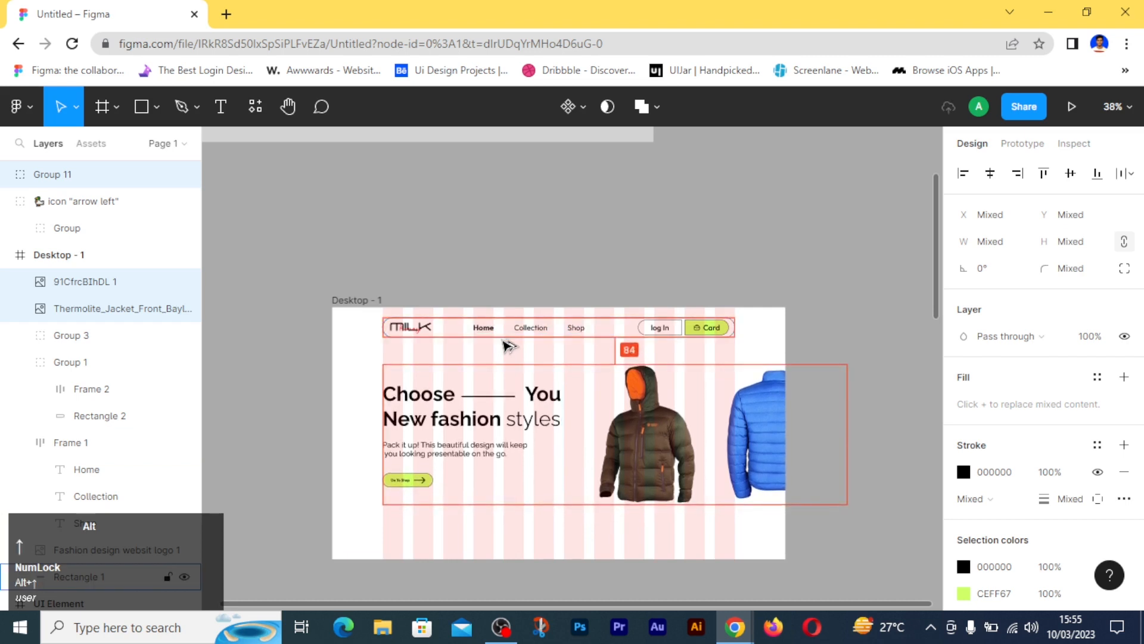
{"action": "key", "text": "alt+Up"}
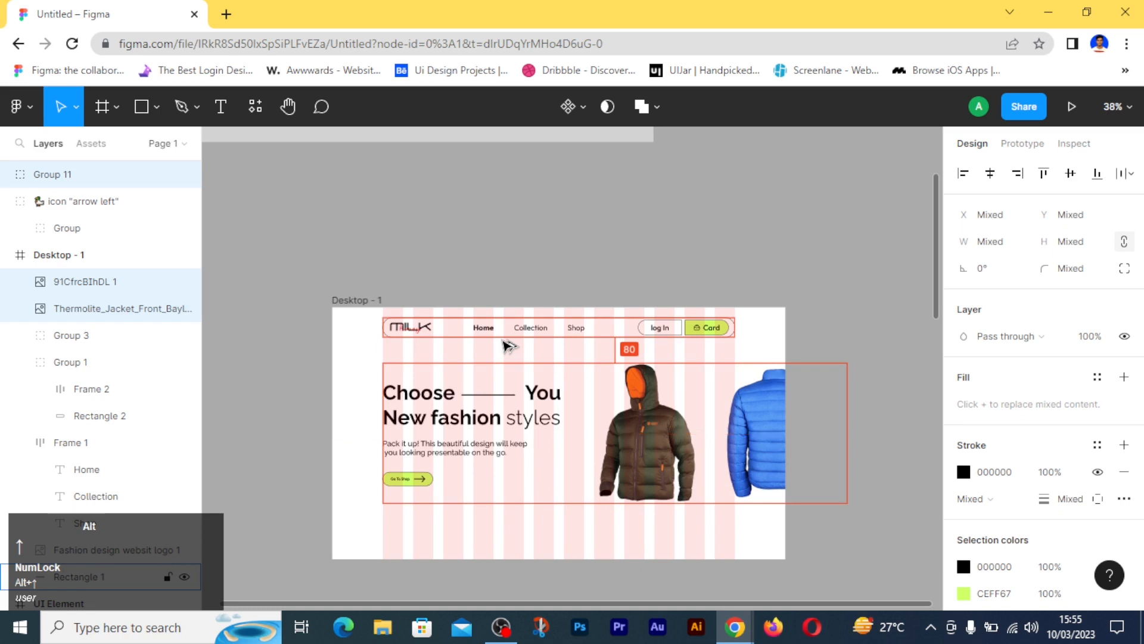
{"action": "key", "text": "alt+Up"}
{"action": "key", "text": "alt+Up"}
{"action": "key", "text": "alt+Up"}
{"action": "key", "text": "alt+Up"}
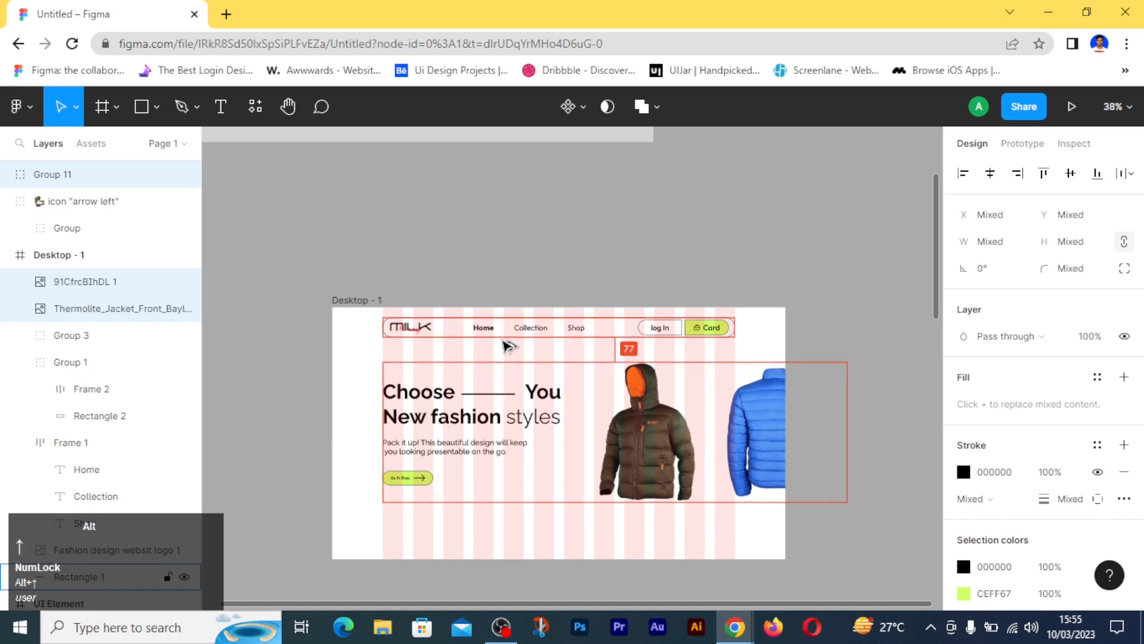
{"action": "key", "text": "alt+Up"}
{"action": "key", "text": "alt+Up"}
{"action": "key", "text": "alt+Up"}
{"action": "key", "text": "alt+Up"}
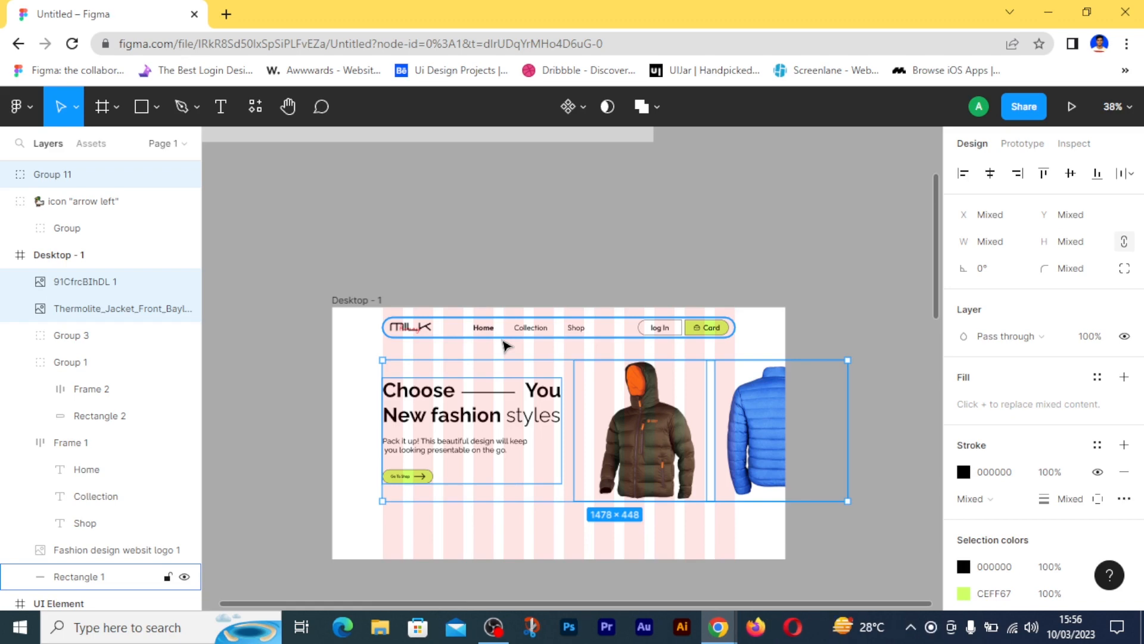
{"action": "key", "text": "alt"}
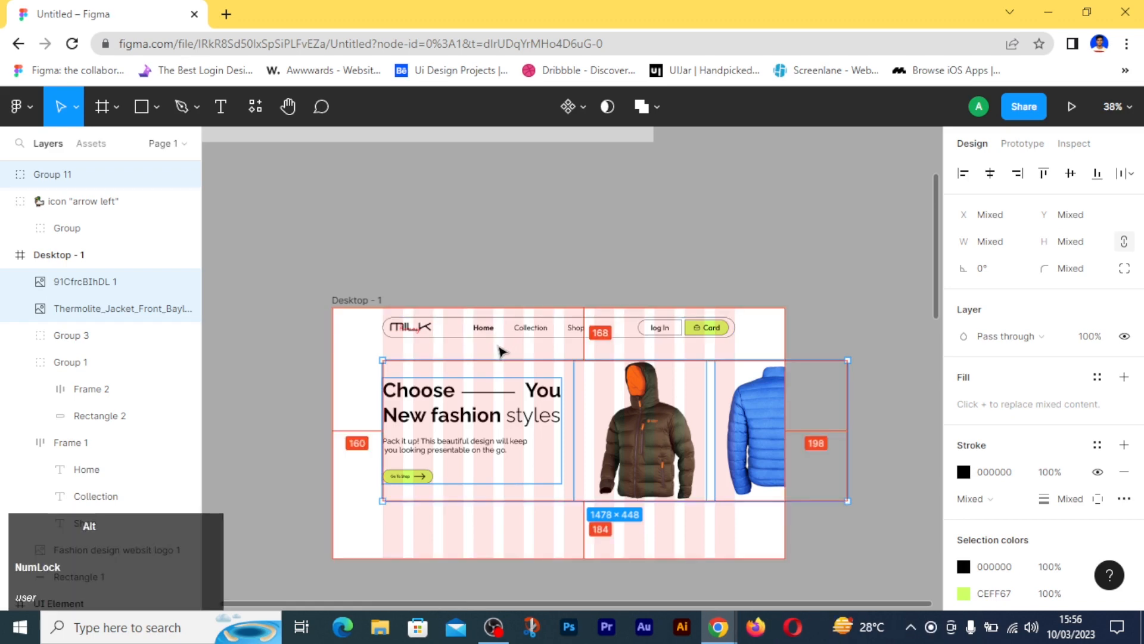
{"action": "left_click", "coordinate": [522, 538]}
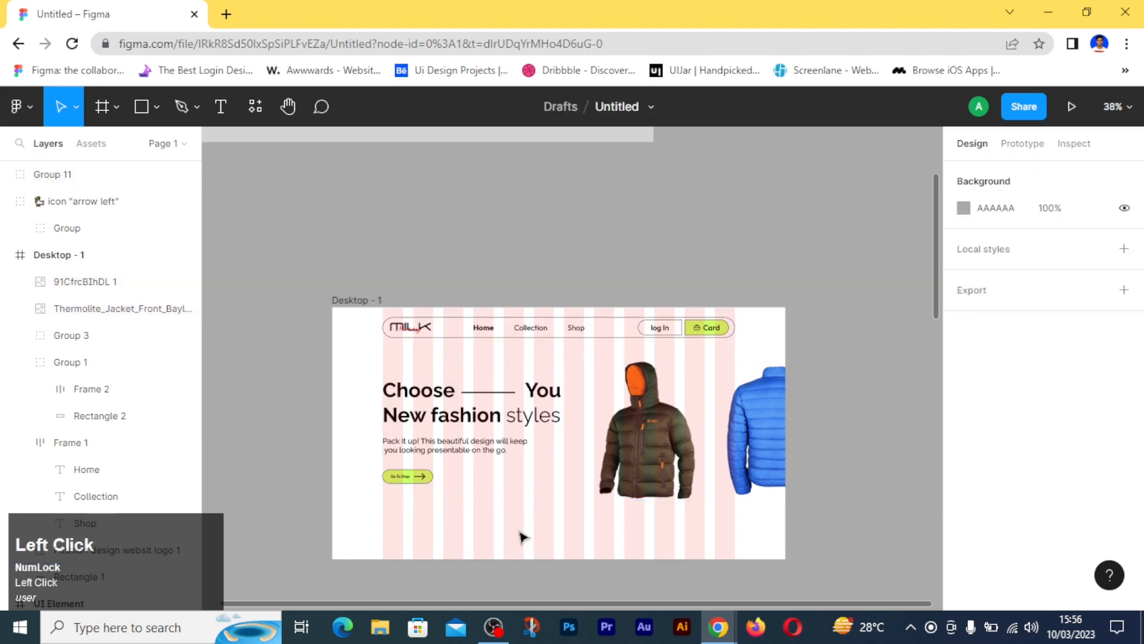
- Group the hero text, Go To Shop button and both jacket images together and apply vertical centre alignment
{"action": "scroll", "coordinate": [633, 520], "scroll_direction": "up", "scroll_amount": 1, "text": "ctrl"}
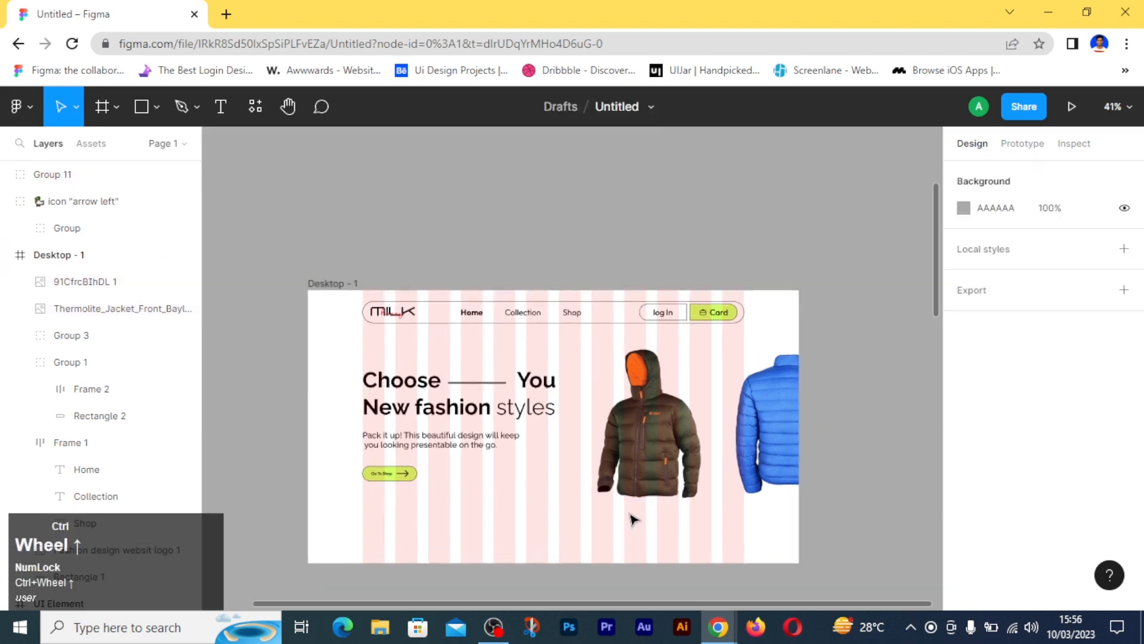
{"action": "scroll", "coordinate": [633, 520], "scroll_direction": "up", "scroll_amount": 1, "text": "ctrl"}
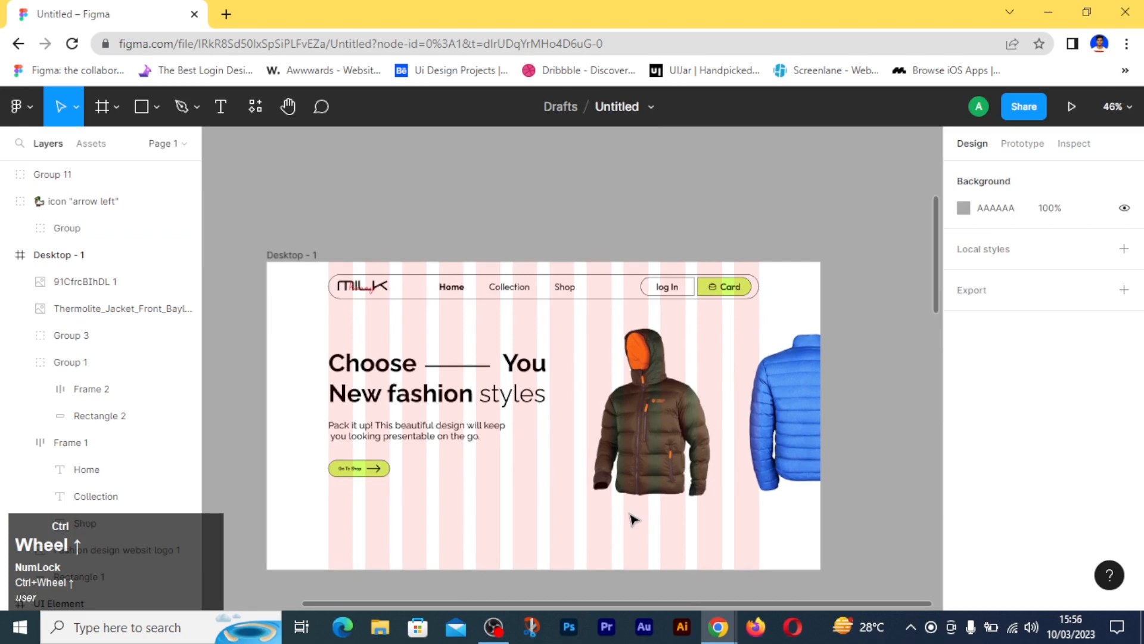
{"action": "scroll", "coordinate": [632, 520], "scroll_direction": "up", "scroll_amount": 2, "text": "ctrl"}
{"action": "left_click_drag", "start_coordinate": [321, 520], "coordinate": [799, 425]}
{"action": "key", "text": "ctrl+g"}
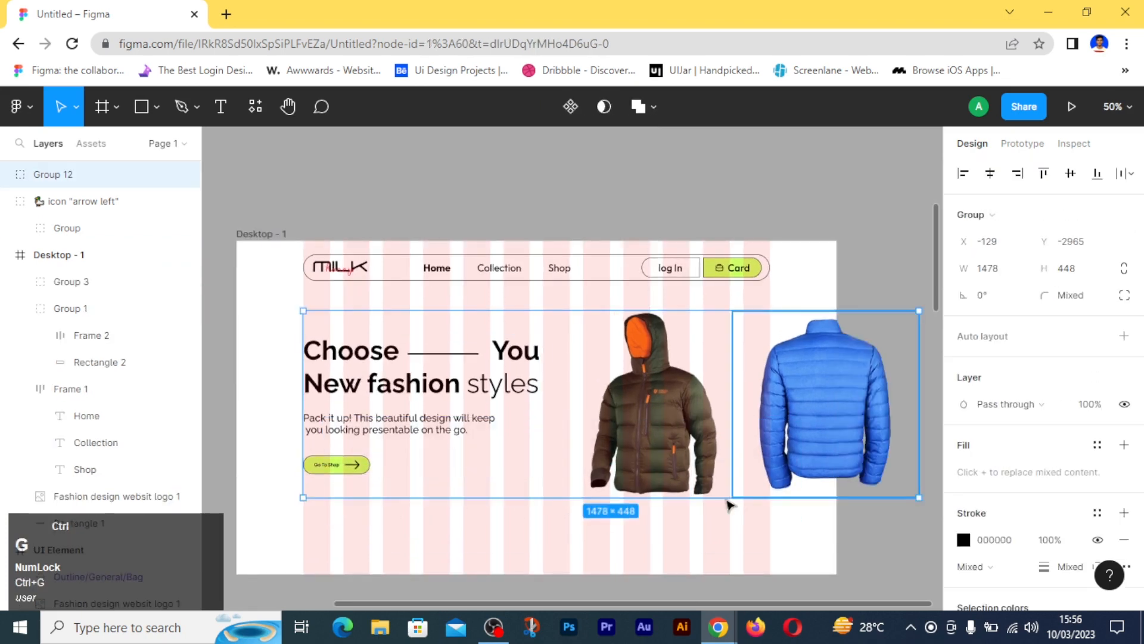
{"action": "left_click", "coordinate": [1070, 179]}
{"action": "left_click", "coordinate": [584, 550]}
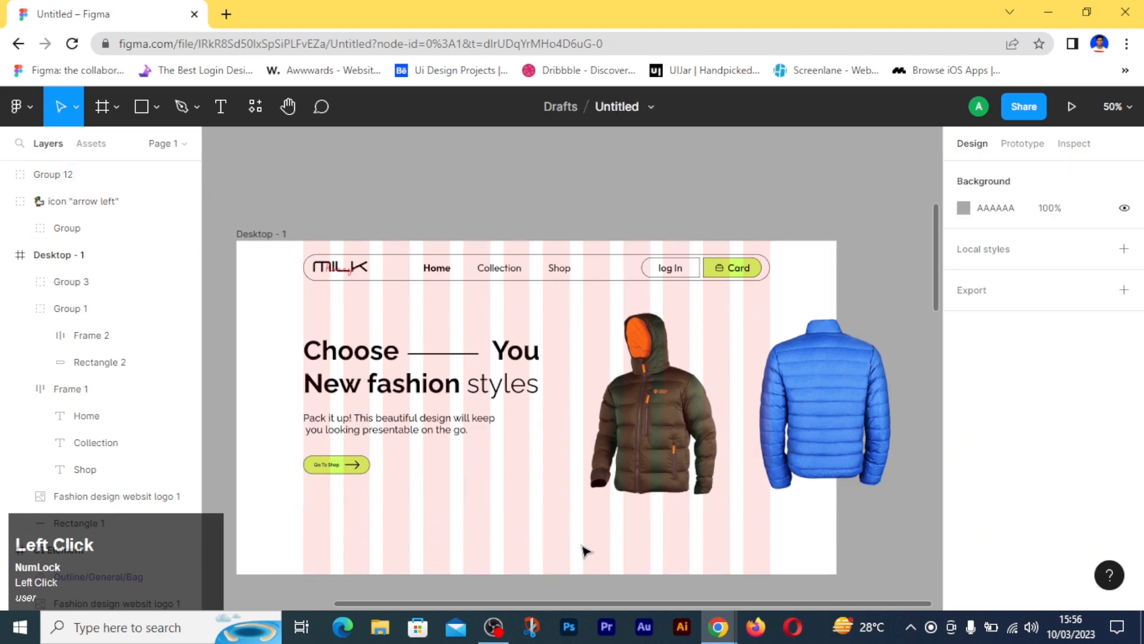
- Draw a 74 × 74 circle over the bottom hem of the brown jacket with the Ellipse tool
{"action": "left_click", "coordinate": [147, 108]}
{"action": "left_click", "coordinate": [156, 108]}
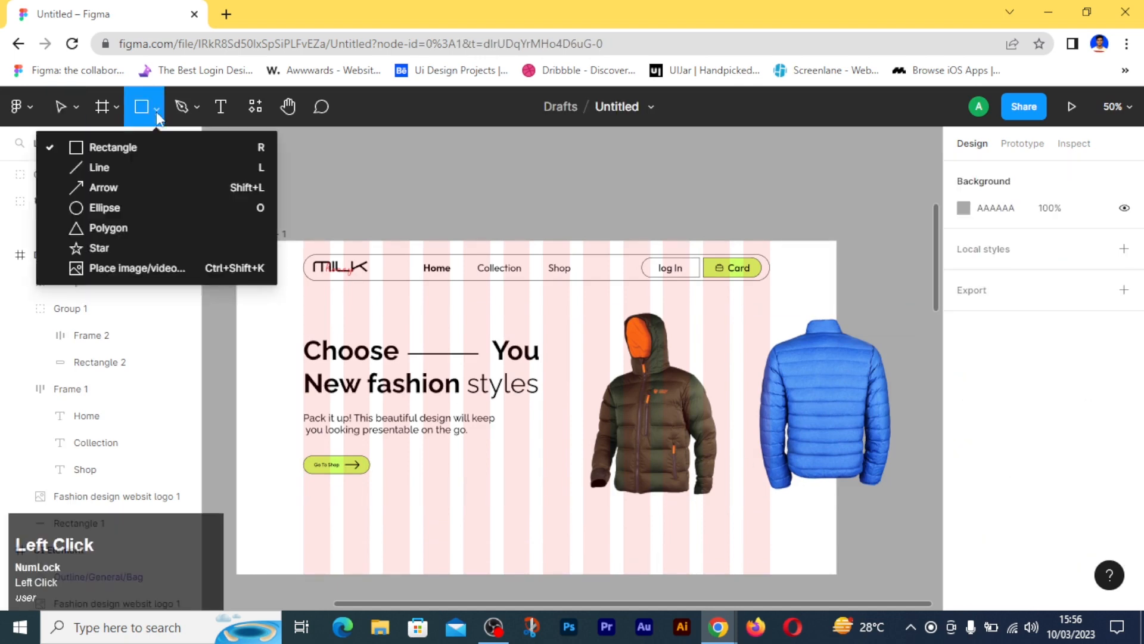
{"action": "left_click", "coordinate": [151, 207]}
{"action": "left_click_drag", "start_coordinate": [653, 493], "coordinate": [657, 502]}
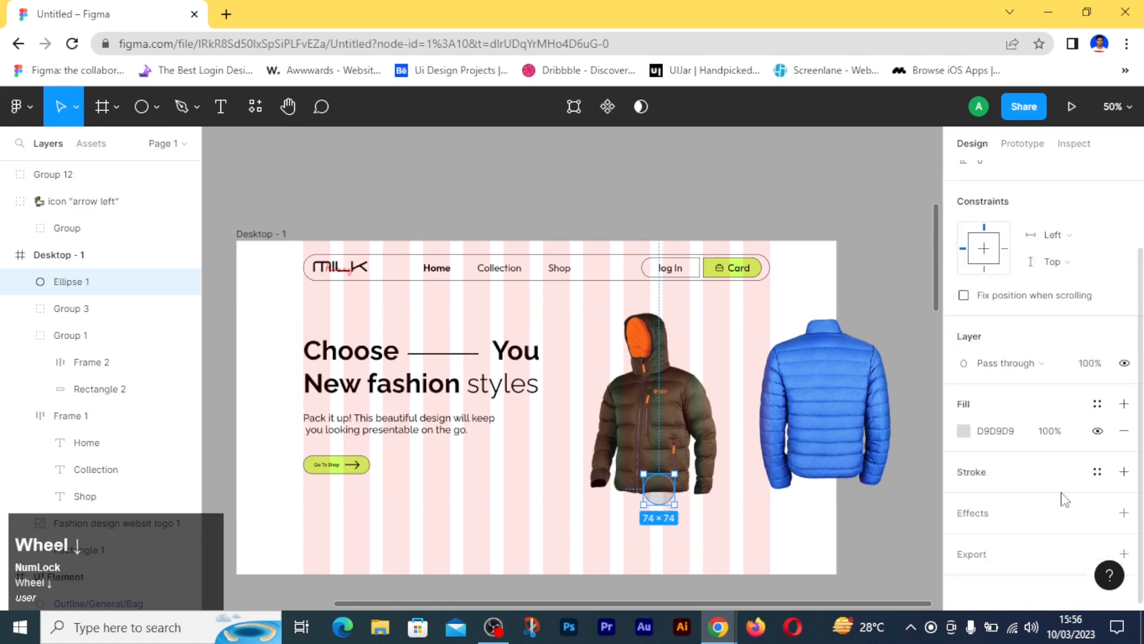
{"action": "left_click", "coordinate": [702, 529]}
- Fill the circle with white (FFFFFF) and add a black 000000 inside stroke of weight 1
{"action": "left_click", "coordinate": [663, 501]}
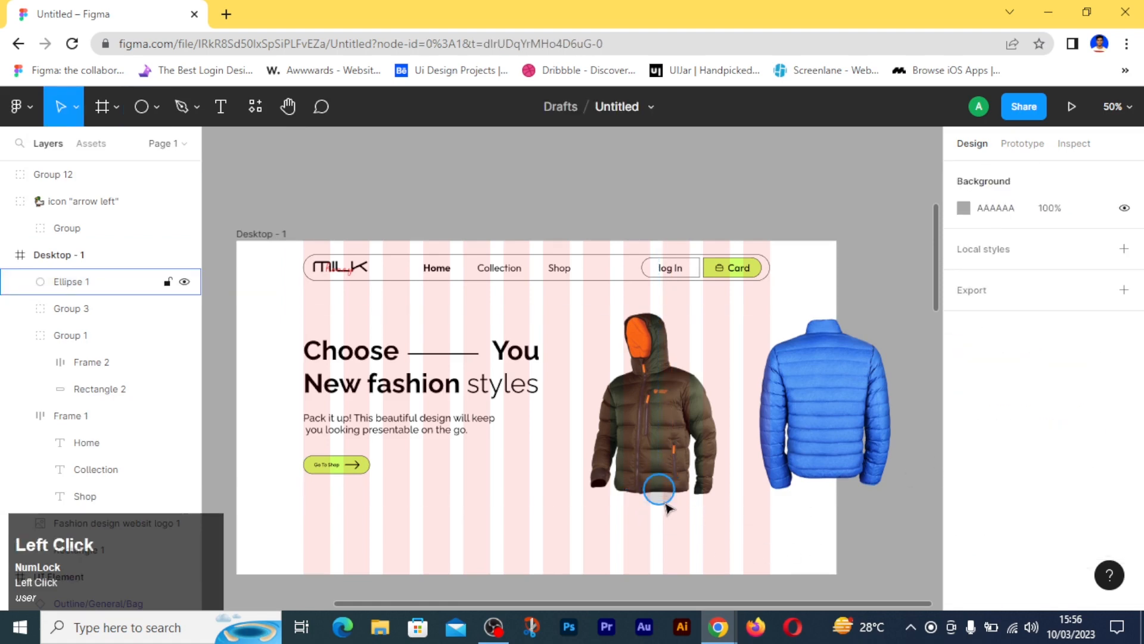
{"action": "left_click", "coordinate": [964, 538]}
{"action": "left_click_drag", "start_coordinate": [769, 229], "coordinate": [640, 182]}
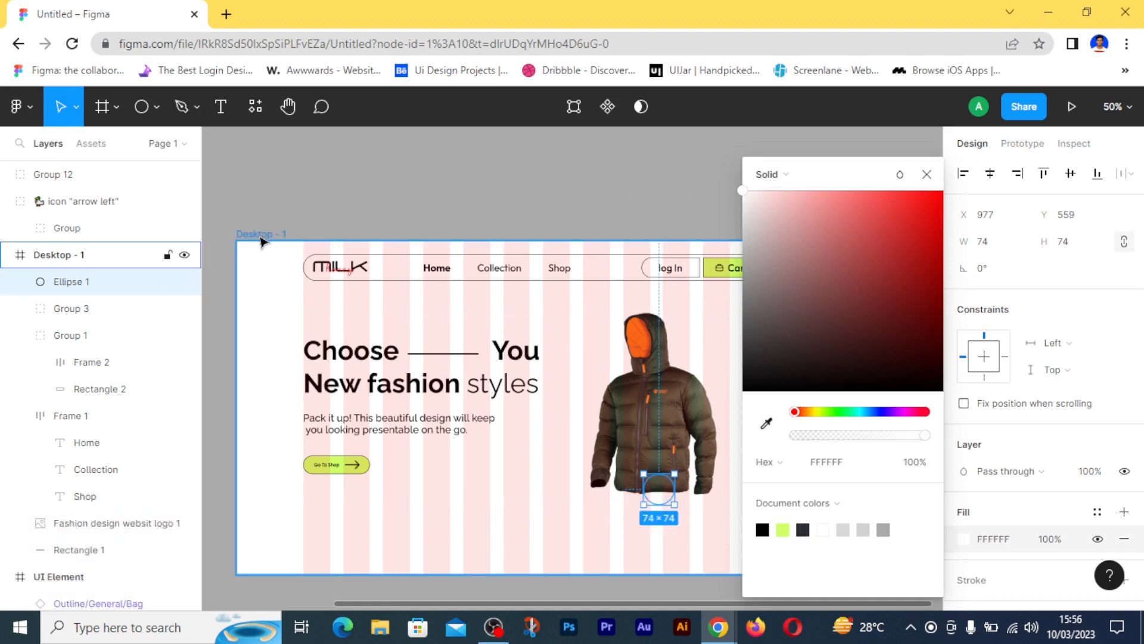
{"action": "left_click", "coordinate": [718, 549]}
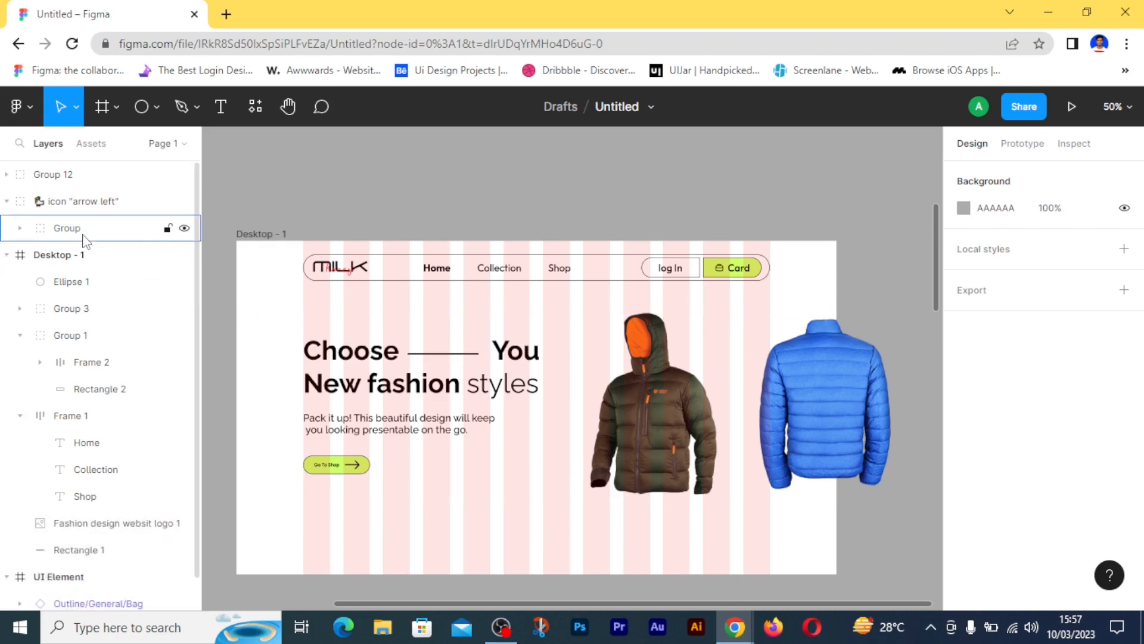
{"action": "left_click", "coordinate": [70, 281]}
{"action": "scroll", "coordinate": [1138, 451], "scroll_direction": "down", "scroll_amount": 2}
{"action": "left_click", "coordinate": [1123, 464]}
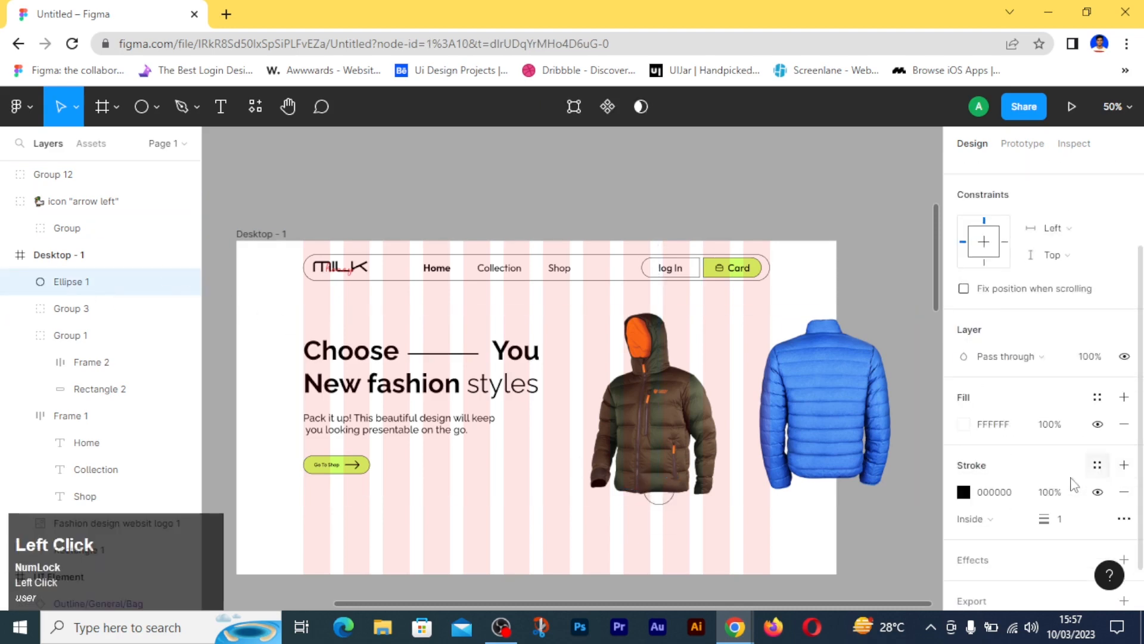
{"action": "left_click", "coordinate": [751, 563]}
- Move both jacket images out of the hero group into the Desktop - 1 frame, beneath the circle in the layer order
{"action": "scroll", "coordinate": [704, 508], "scroll_direction": "up", "scroll_amount": 5, "text": "ctrl"}
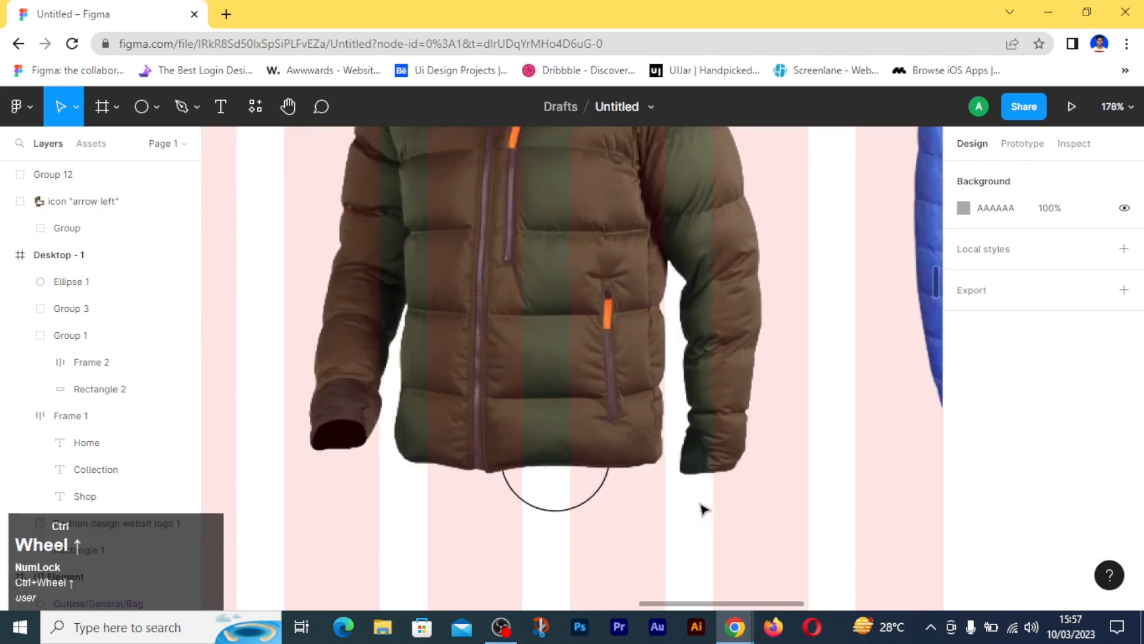
{"action": "left_click_drag", "start_coordinate": [546, 504], "coordinate": [539, 605]}
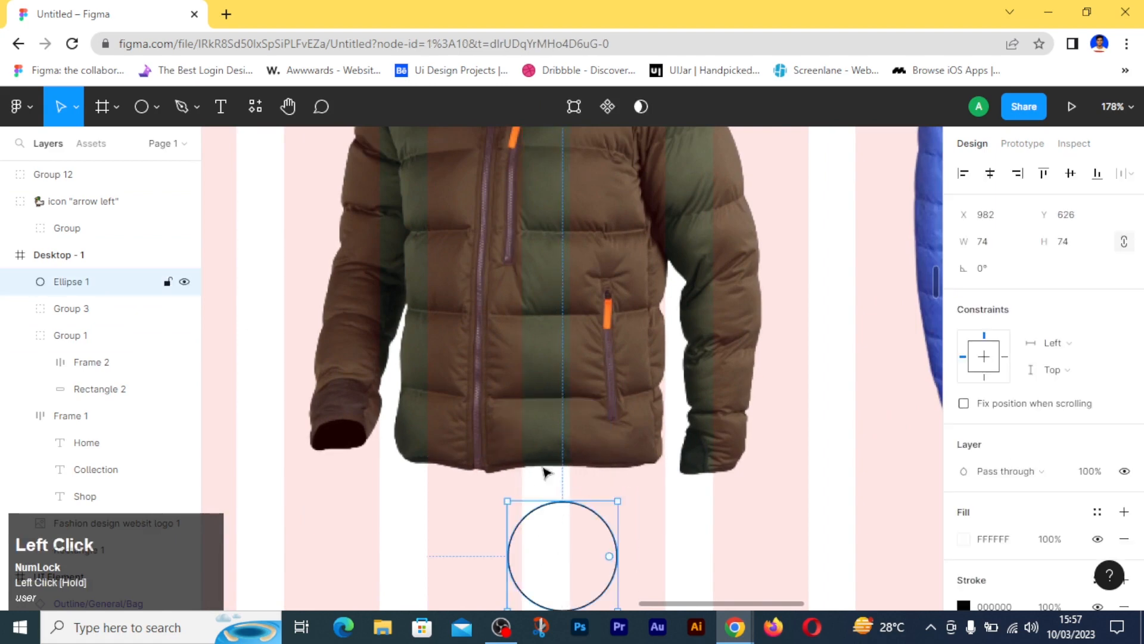
{"action": "left_click", "coordinate": [516, 374]}
{"action": "left_click", "coordinate": [516, 374]}
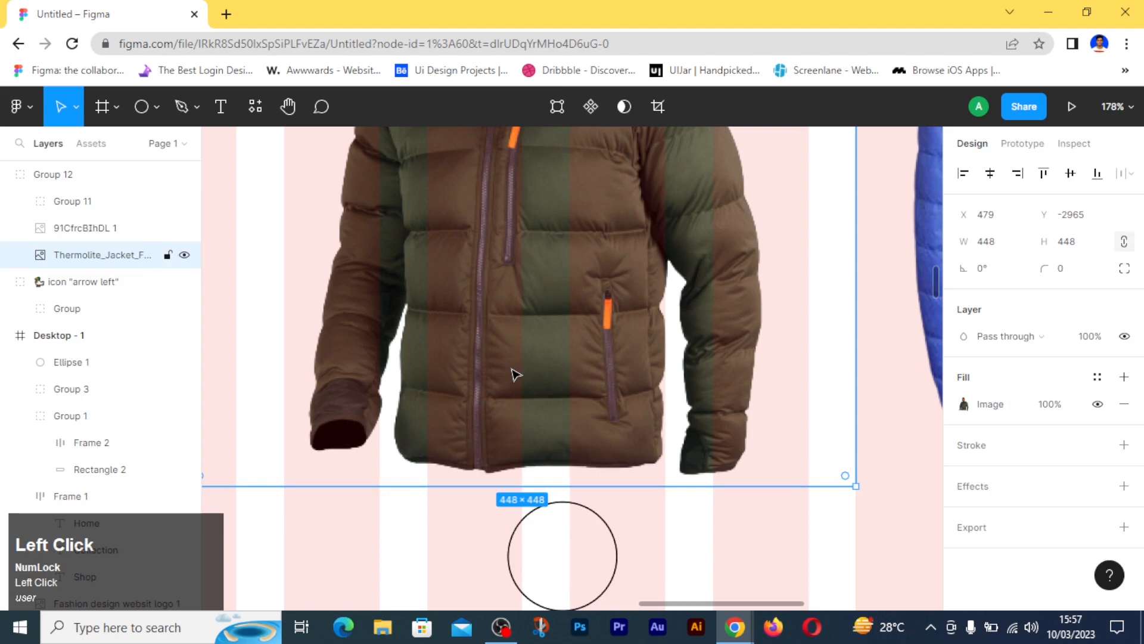
{"action": "left_click_drag", "start_coordinate": [95, 257], "coordinate": [69, 312]}
{"action": "left_click_drag", "start_coordinate": [95, 230], "coordinate": [92, 352]}
- Lock both jacket images and position the circle over the brown jacket's hem at about X 970, Y 561
{"action": "left_click_drag", "start_coordinate": [547, 537], "coordinate": [597, 475]}
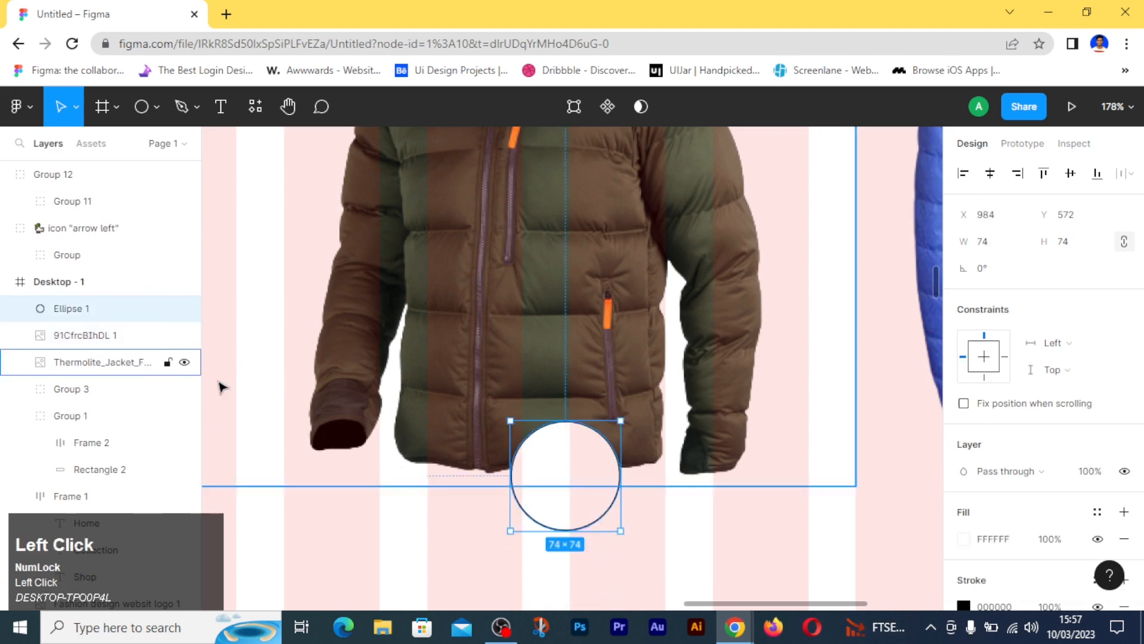
{"action": "left_click", "coordinate": [167, 359]}
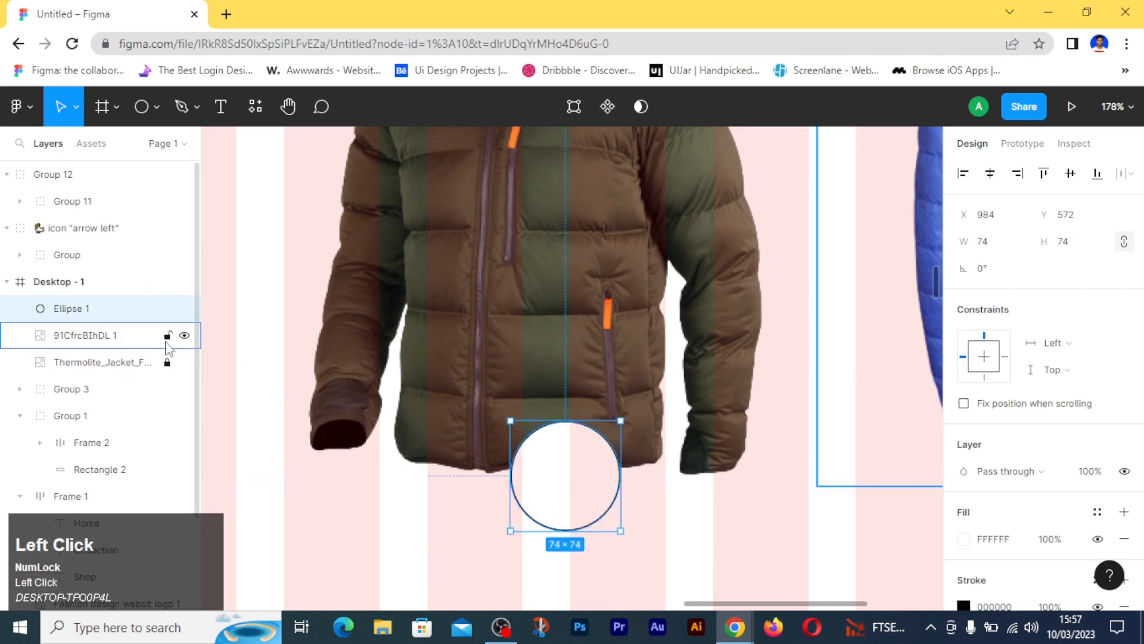
{"action": "left_click", "coordinate": [361, 520]}
{"action": "left_click_drag", "start_coordinate": [575, 494], "coordinate": [554, 476]}
{"action": "scroll", "coordinate": [554, 476], "scroll_direction": "down", "scroll_amount": 3}
{"action": "scroll", "coordinate": [554, 477], "scroll_direction": "down", "scroll_amount": 3}
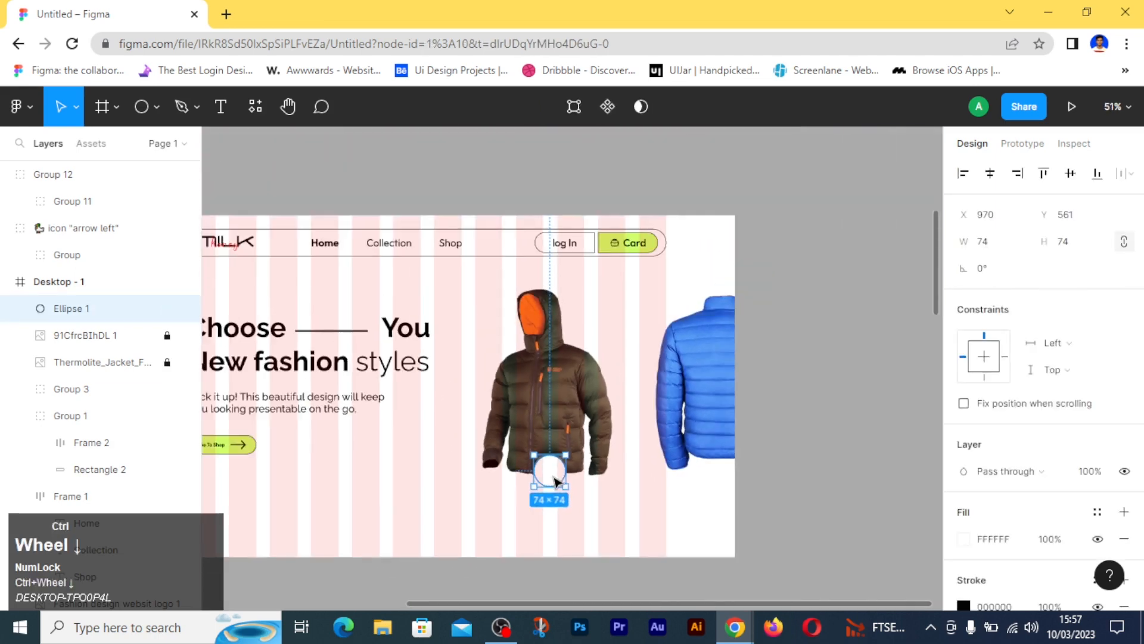
{"action": "left_click_drag", "start_coordinate": [401, 475], "coordinate": [513, 463]}
- Insert the arrow left icon from the Iconsax Icon Set plugin and close the plugin
{"action": "left_click", "coordinate": [256, 110]}
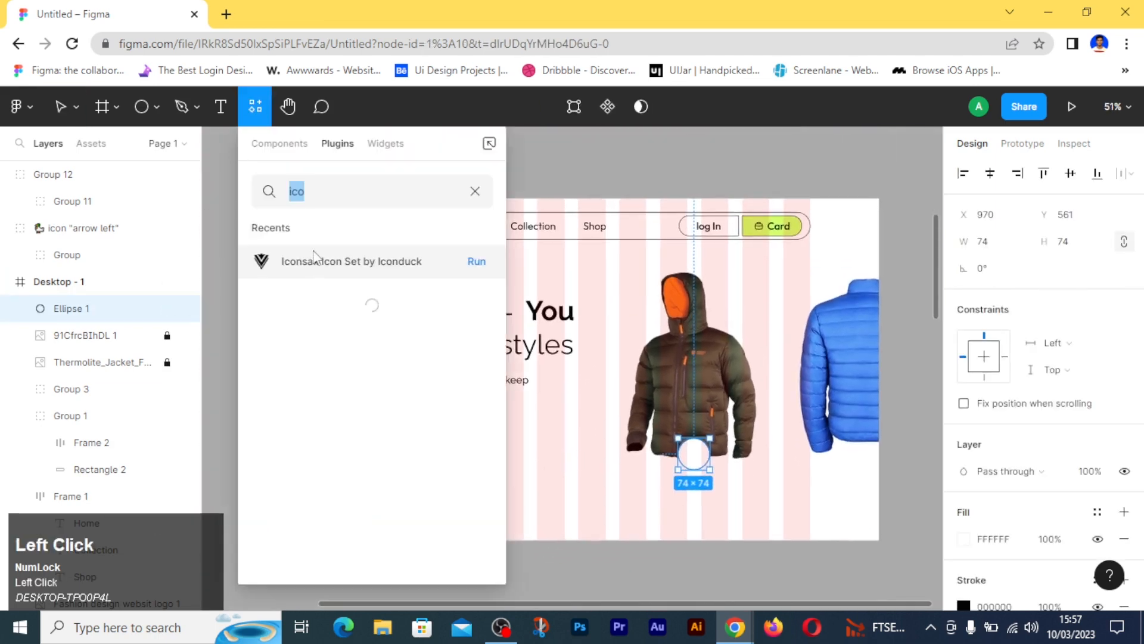
{"action": "left_click", "coordinate": [318, 261]}
{"action": "left_click", "coordinate": [360, 374]}
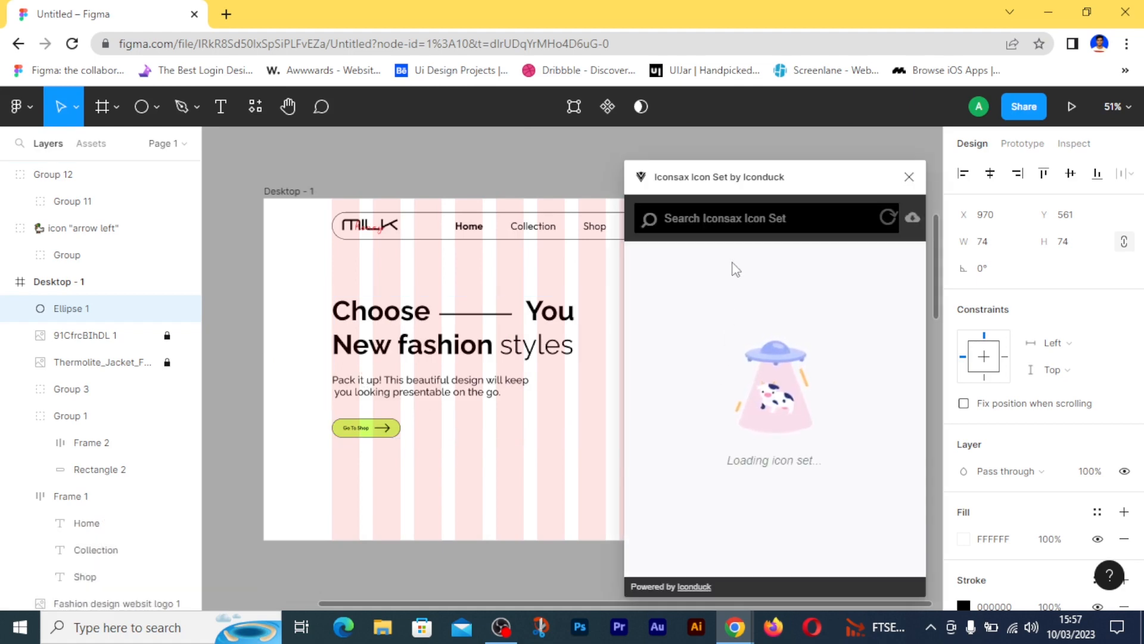
{"action": "left_click", "coordinate": [733, 218]}
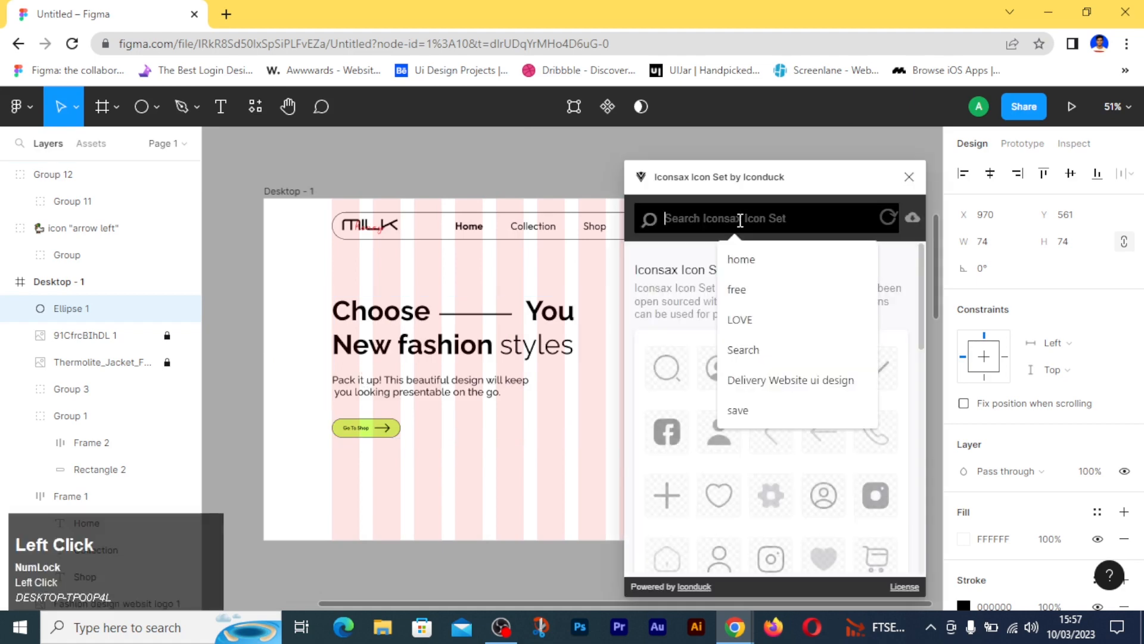
{"action": "left_click", "coordinate": [824, 431]}
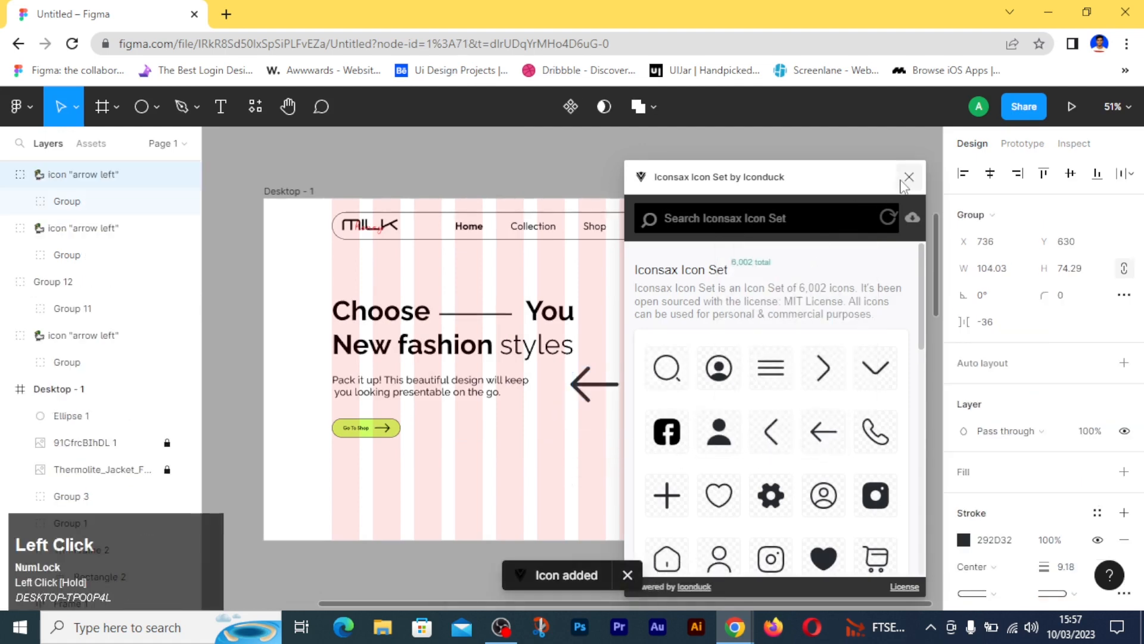
{"action": "left_click", "coordinate": [908, 178]}
- Resize one left arrow icon to 33 wide and 24 high
{"action": "left_click", "coordinate": [119, 227]}
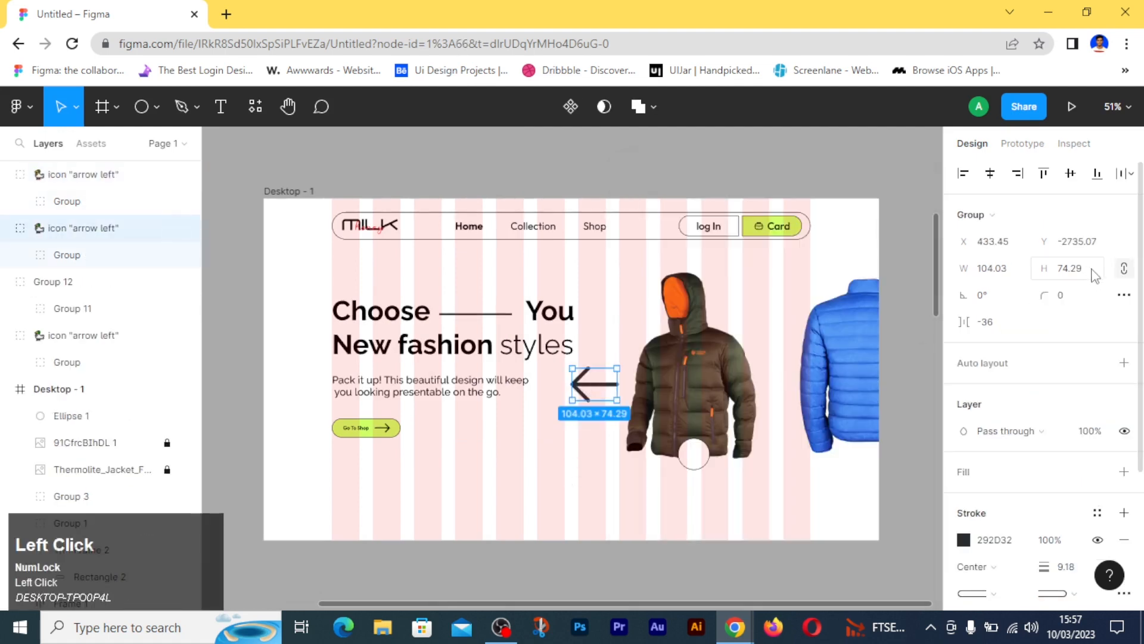
{"action": "key", "text": "Return"}
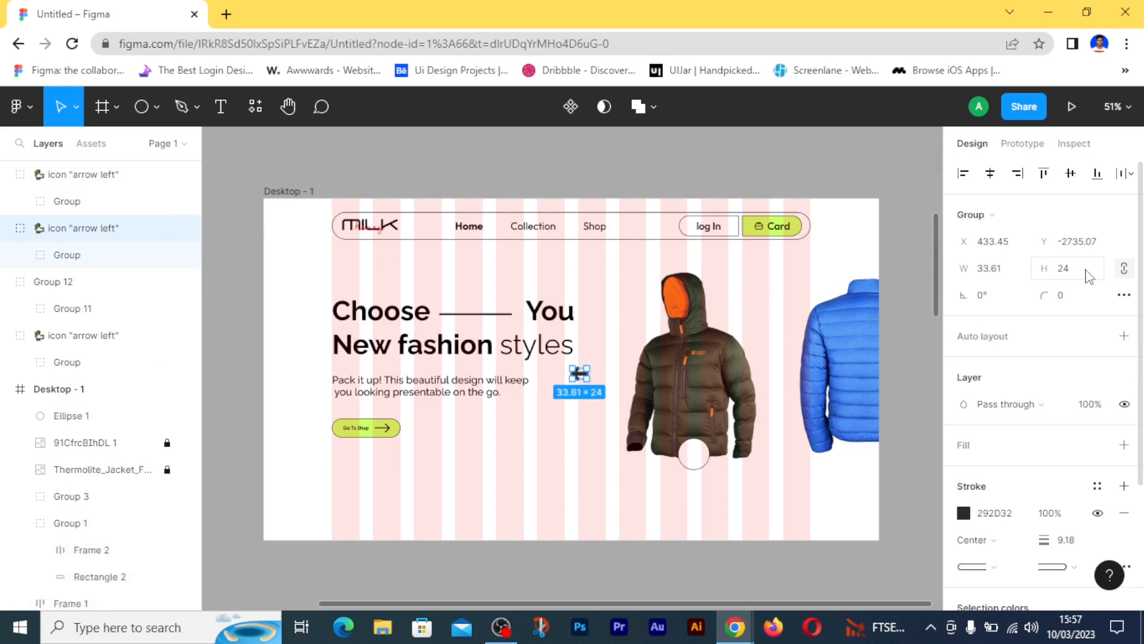
{"action": "left_click", "coordinate": [994, 277]}
{"action": "type", "text": "33"}
{"action": "key", "text": "Return"}
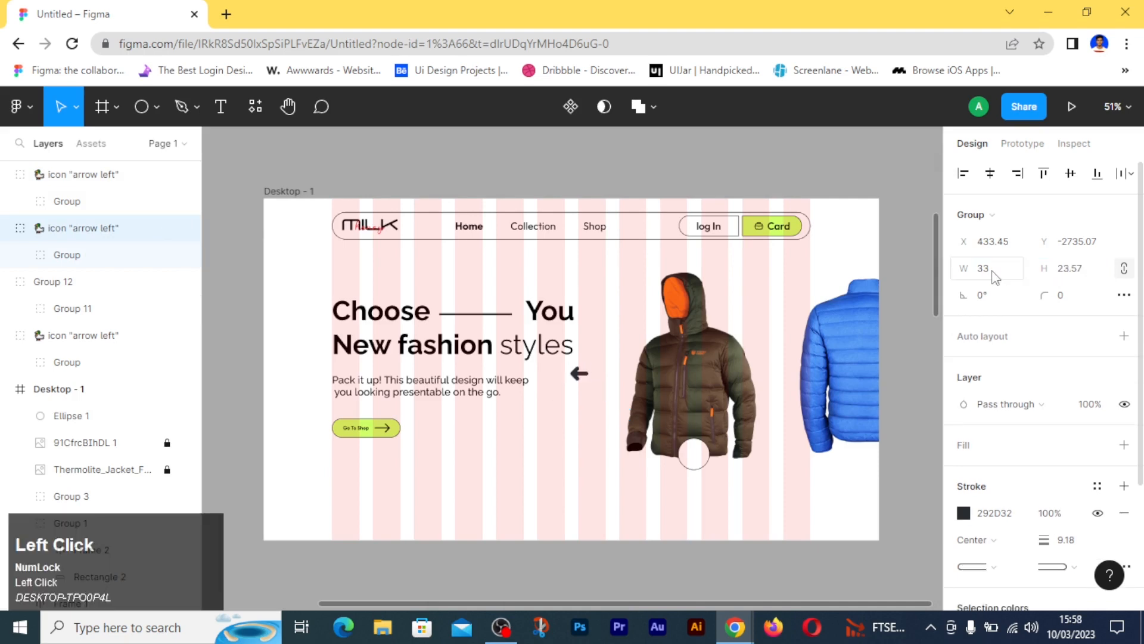
{"action": "left_click", "coordinate": [1091, 274]}
{"action": "type", "text": "2"}
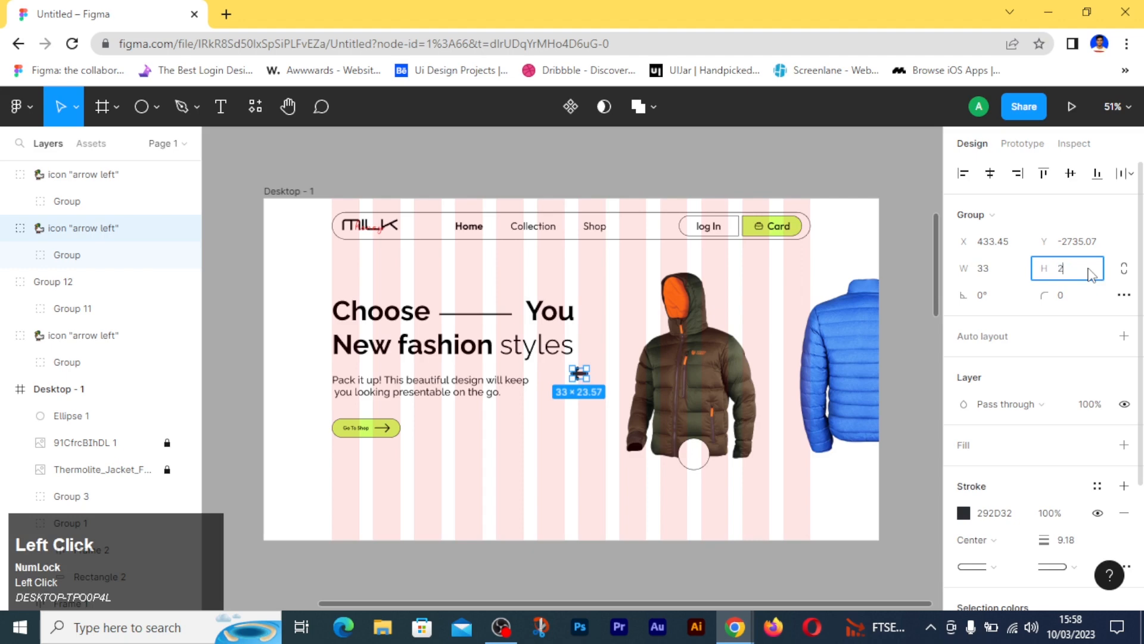
{"action": "type", "text": "4"}
{"action": "key", "text": "Return"}
- Set the resized left arrow icon's stroke weight to 6
{"action": "left_click", "coordinate": [1083, 549]}
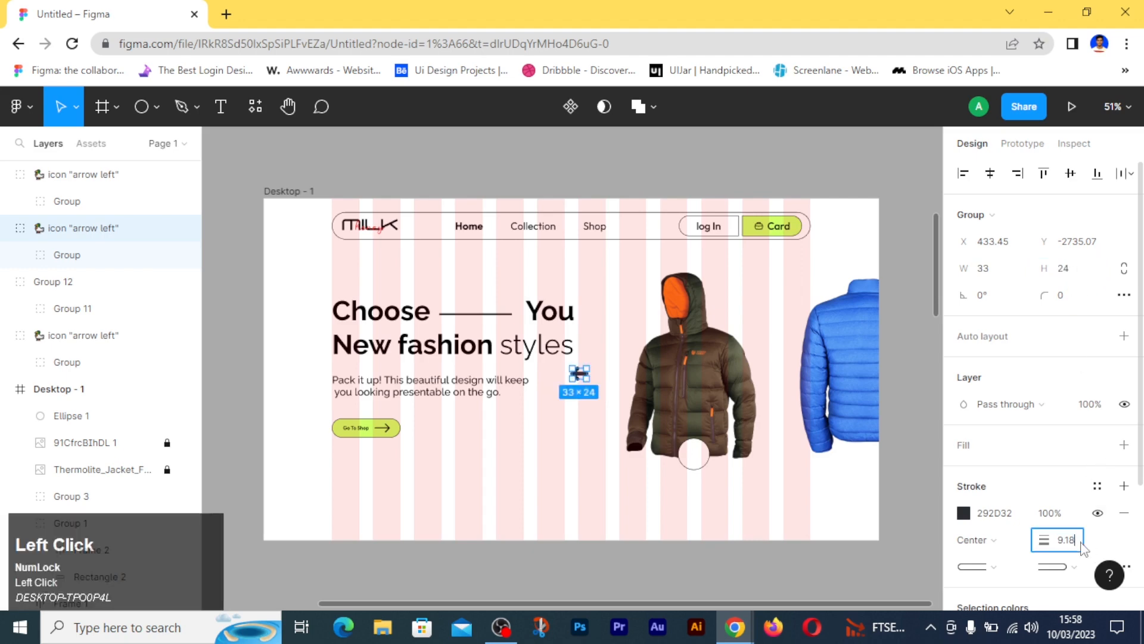
{"action": "type", "text": "6"}
{"action": "key", "text": "Return"}
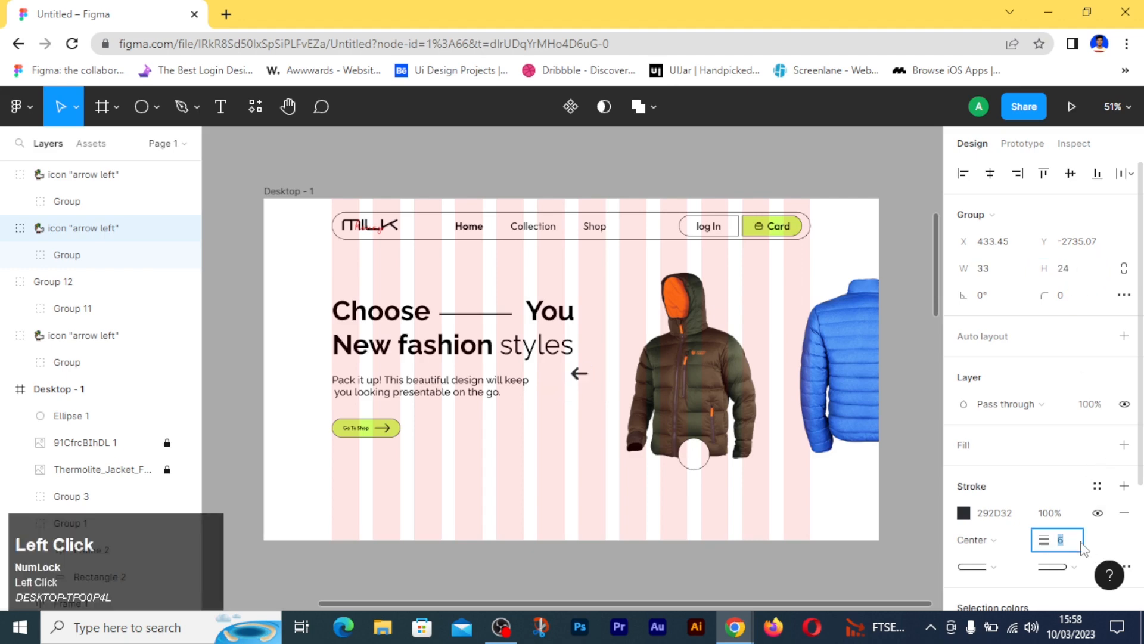
- Set the arrow icon's stroke weight to 4 and move it into the white circle over the brown jacket's hem
{"action": "type", "text": "4"}
{"action": "key", "text": "Return"}
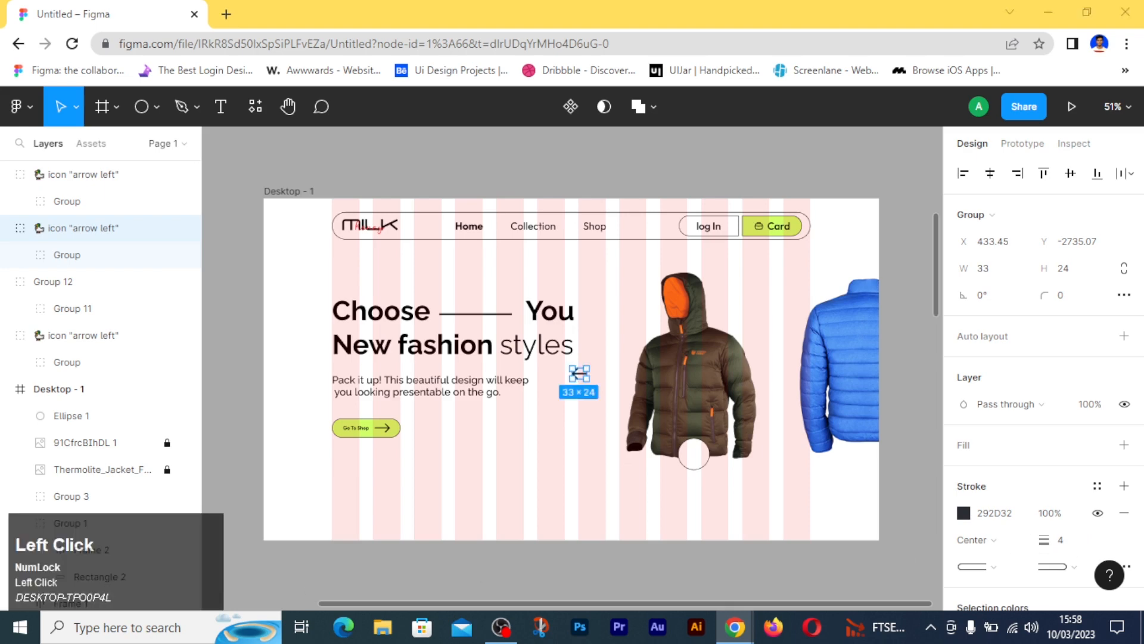
{"action": "left_click_drag", "start_coordinate": [586, 377], "coordinate": [699, 458]}
{"action": "scroll", "coordinate": [694, 458], "scroll_direction": "up", "scroll_amount": 10}
{"action": "left_click", "coordinate": [635, 439]}
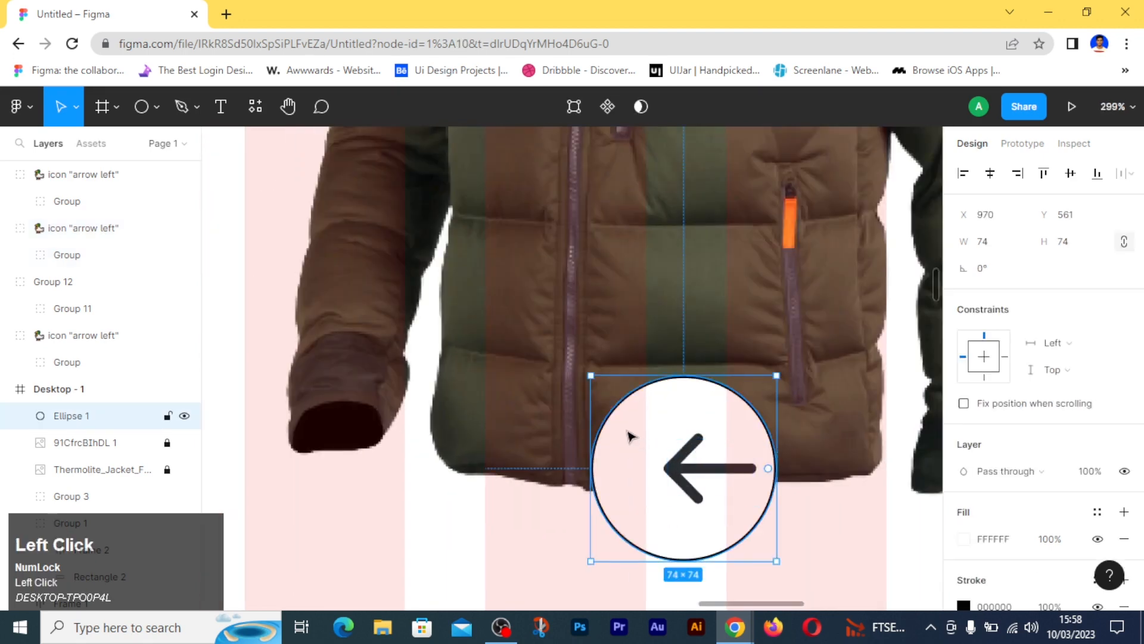
- Change the arrow icon's stroke colour to black 000000 and shift it closer to the circle's centre
{"action": "left_click", "coordinate": [694, 484]}
{"action": "scroll", "coordinate": [1014, 444], "scroll_direction": "down", "scroll_amount": 3}
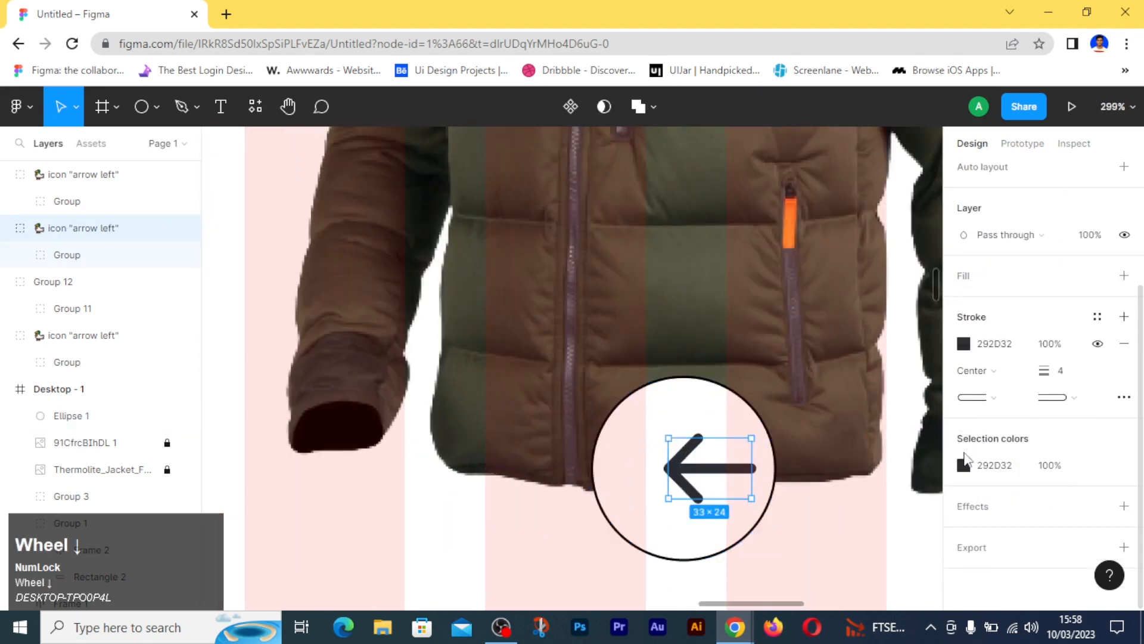
{"action": "left_click", "coordinate": [963, 344]}
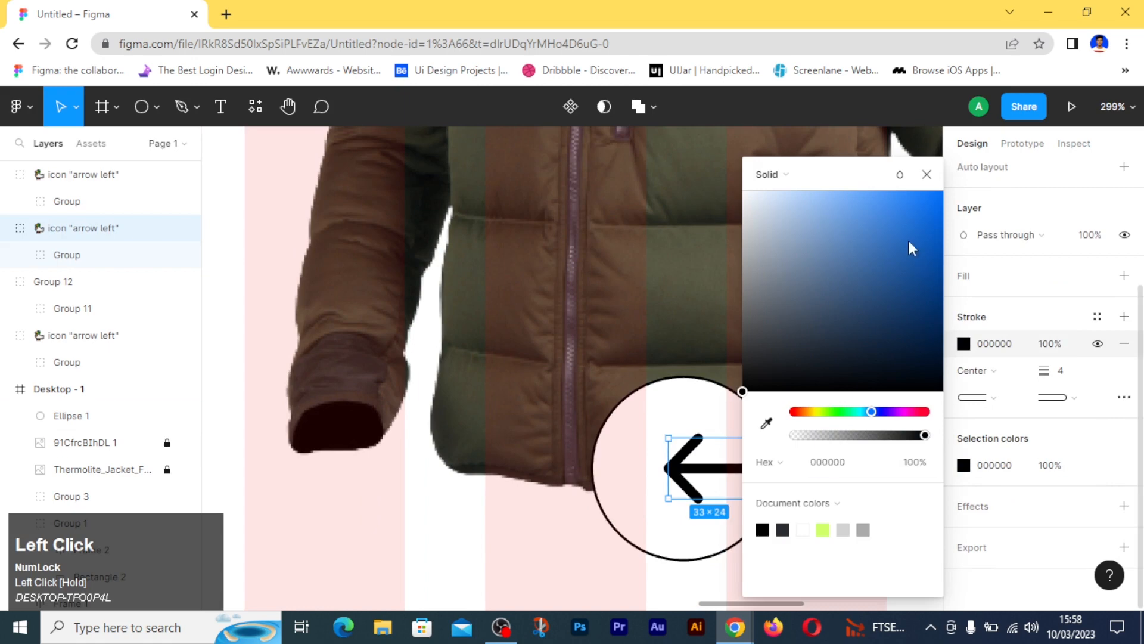
{"action": "left_click", "coordinate": [928, 177]}
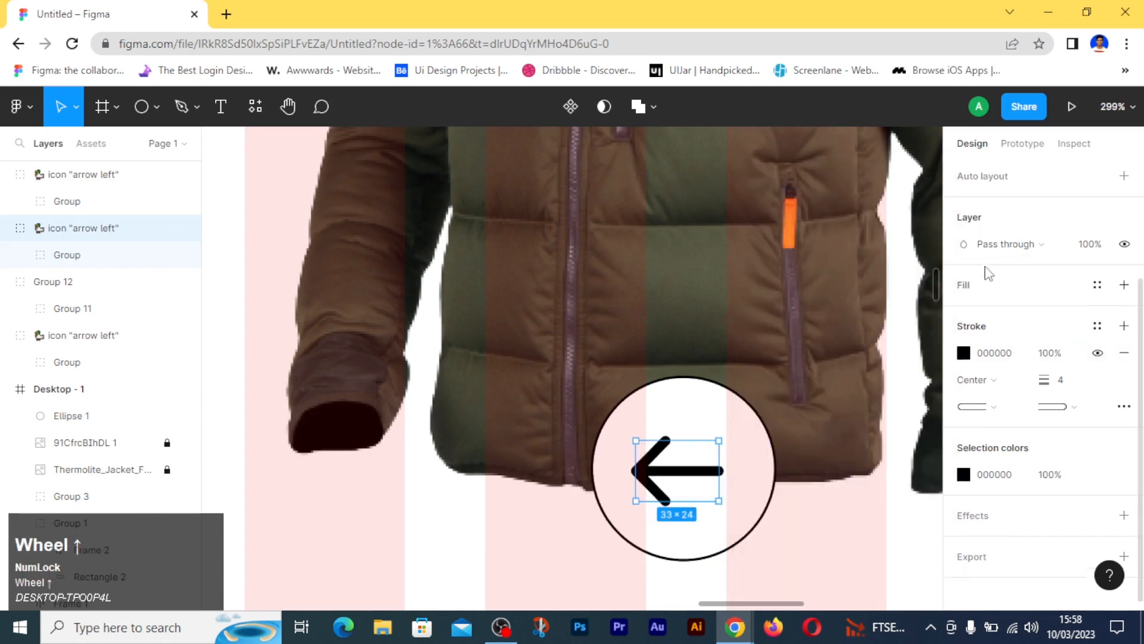
- Rotate the arrow icon to -37° so it points diagonally up and to the left
{"action": "scroll", "coordinate": [986, 271], "scroll_direction": "up", "scroll_amount": 3}
{"action": "left_click", "coordinate": [991, 301]}
{"action": "type", "text": "-37"}
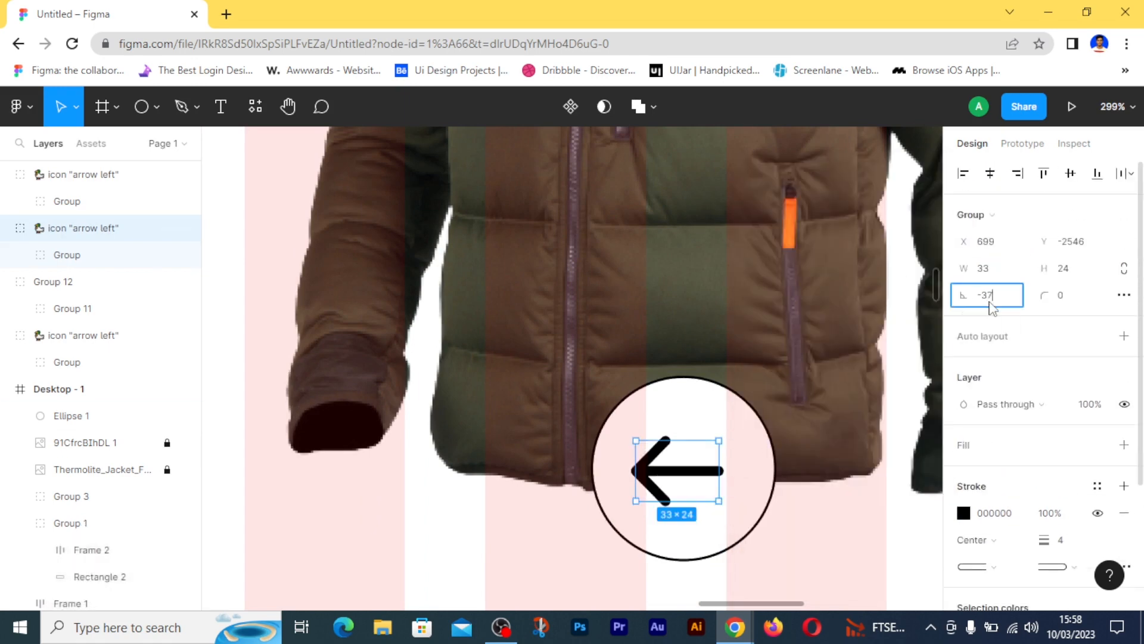
{"action": "key", "text": "Return"}
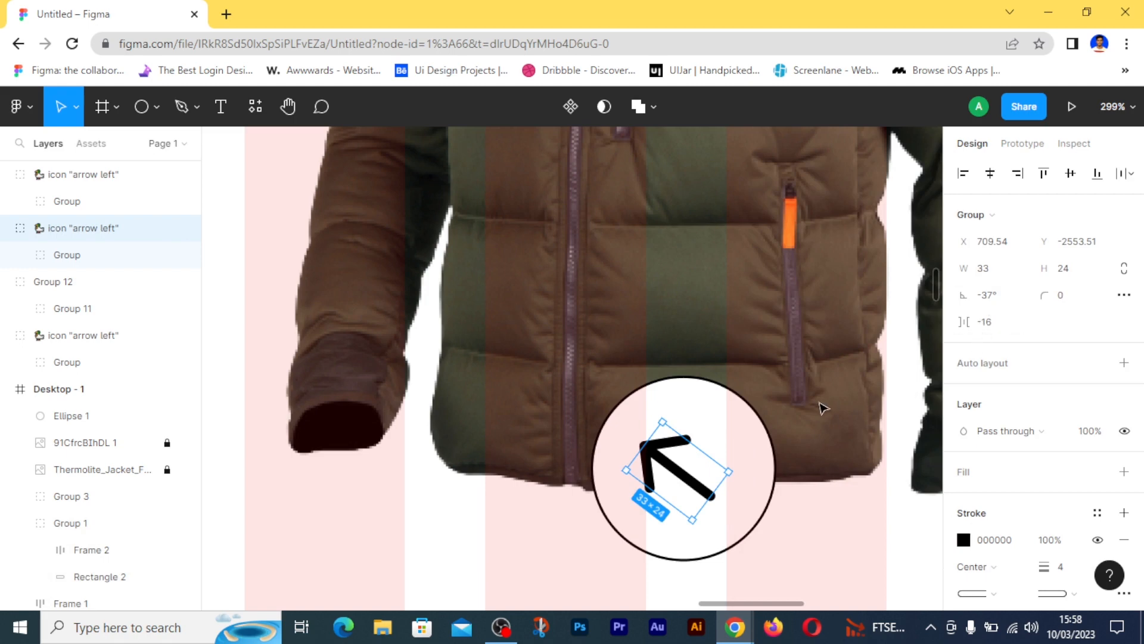
{"action": "left_click", "coordinate": [673, 481]}
{"action": "key", "text": "ctrl+z"}
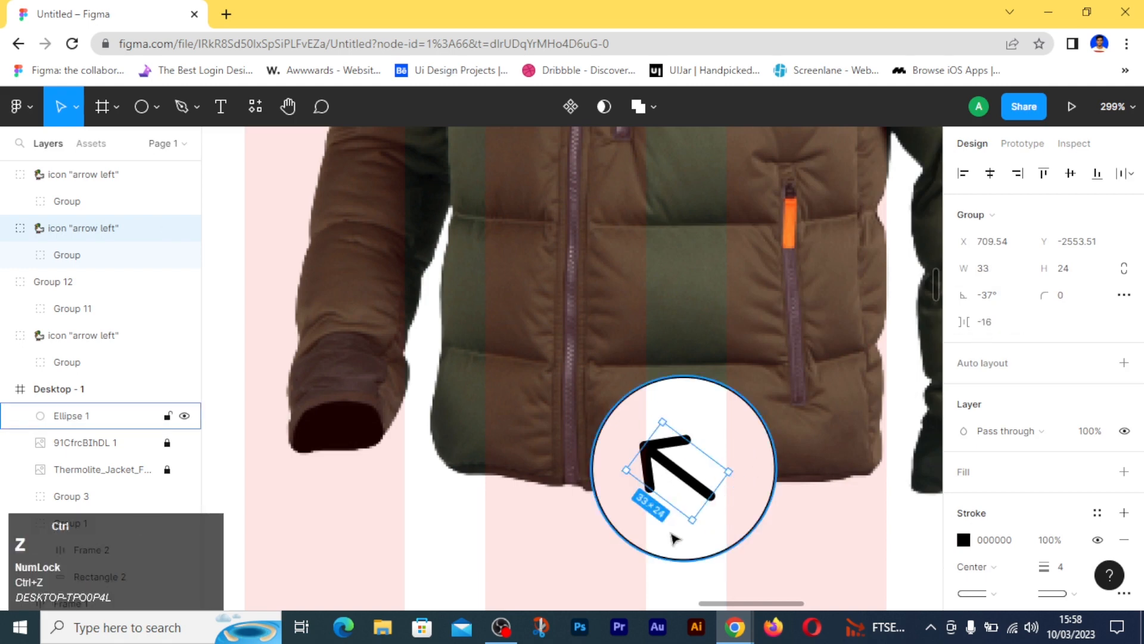
{"action": "left_click", "coordinate": [518, 501]}
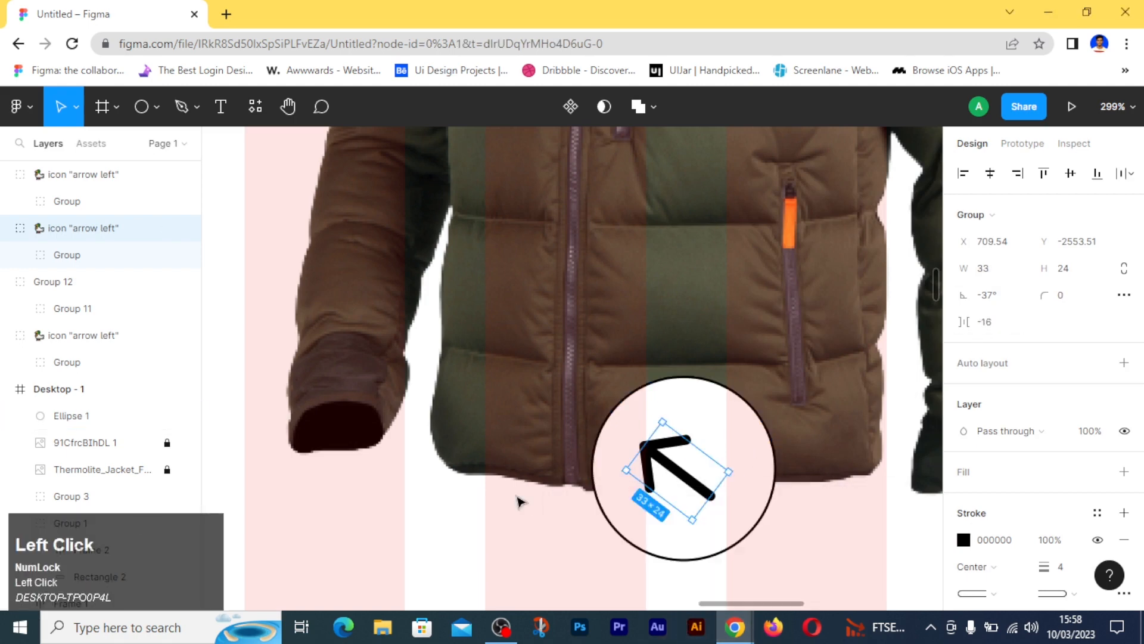
- Centre the arrow and circle on each other horizontally and vertically and group them
{"action": "left_click_drag", "start_coordinate": [587, 545], "coordinate": [679, 471]}
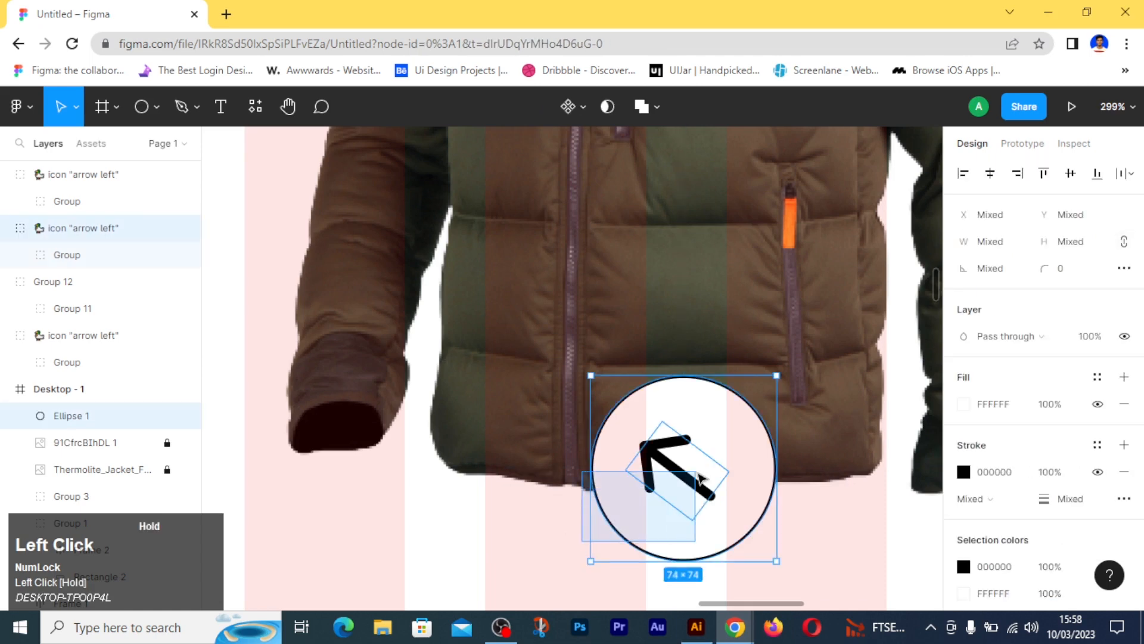
{"action": "left_click", "coordinate": [990, 177]}
{"action": "left_click", "coordinate": [1070, 176]}
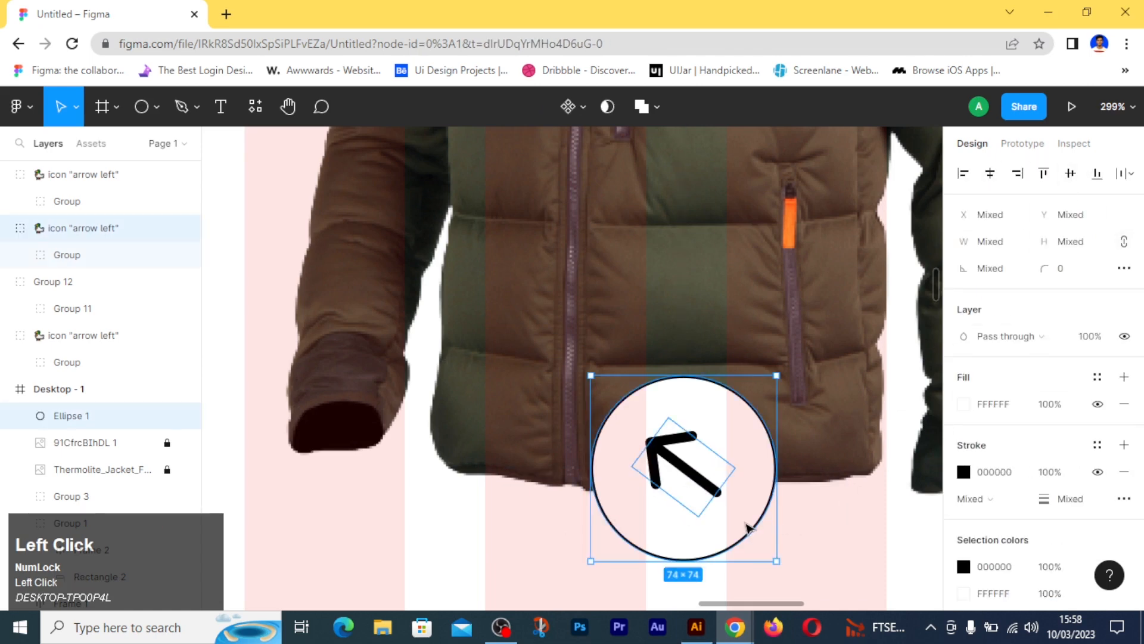
{"action": "key", "text": "ctrl+g"}
{"action": "left_click", "coordinate": [831, 528]}
- Duplicate the arrow circle group to the right of the original and select the arrow inside the copy
{"action": "left_click", "coordinate": [649, 458]}
{"action": "mouse_move", "coordinate": [672, 453]}
{"action": "left_mouse_down"}
{"action": "mouse_move", "coordinate": [869, 464]}
{"action": "mouse_move", "coordinate": [882, 445]}
{"action": "mouse_move", "coordinate": [677, 460]}
{"action": "left_mouse_up"}
{"action": "key", "text": "space"}
{"action": "double_click", "coordinate": [678, 461]}
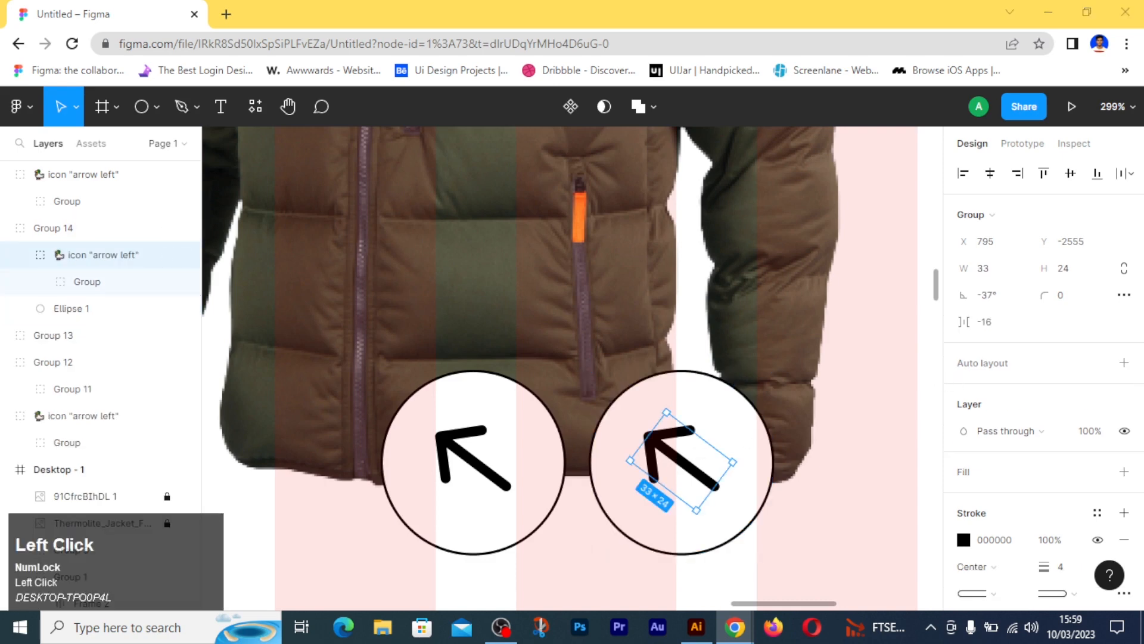
{"action": "left_click", "coordinate": [993, 324]}
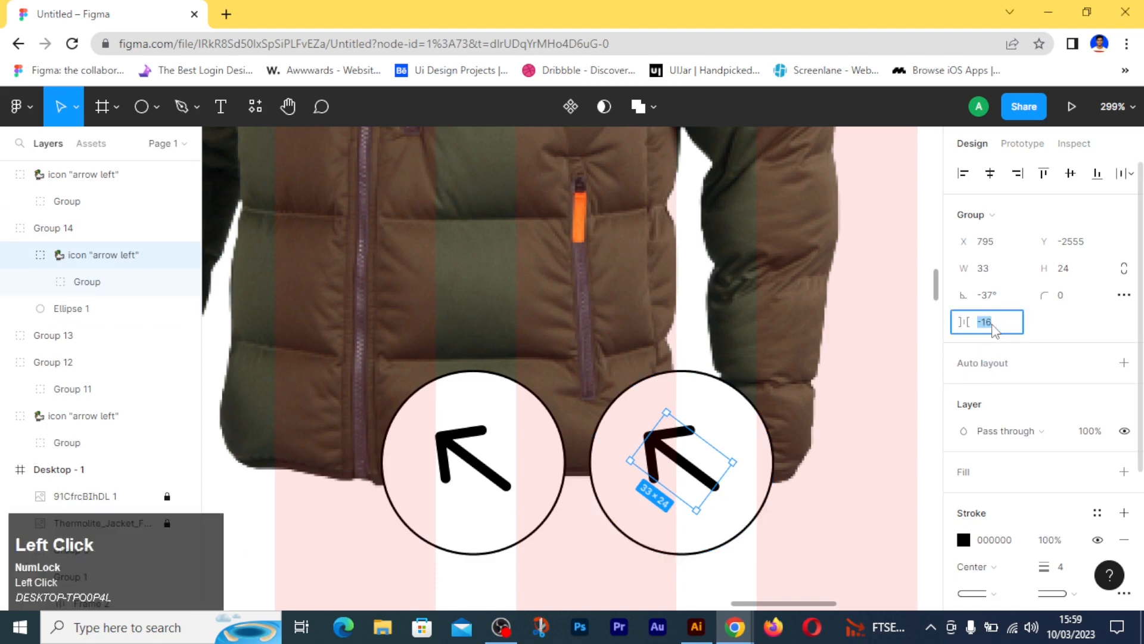
{"action": "type", "text": "138"}
{"action": "key", "text": "Return"}
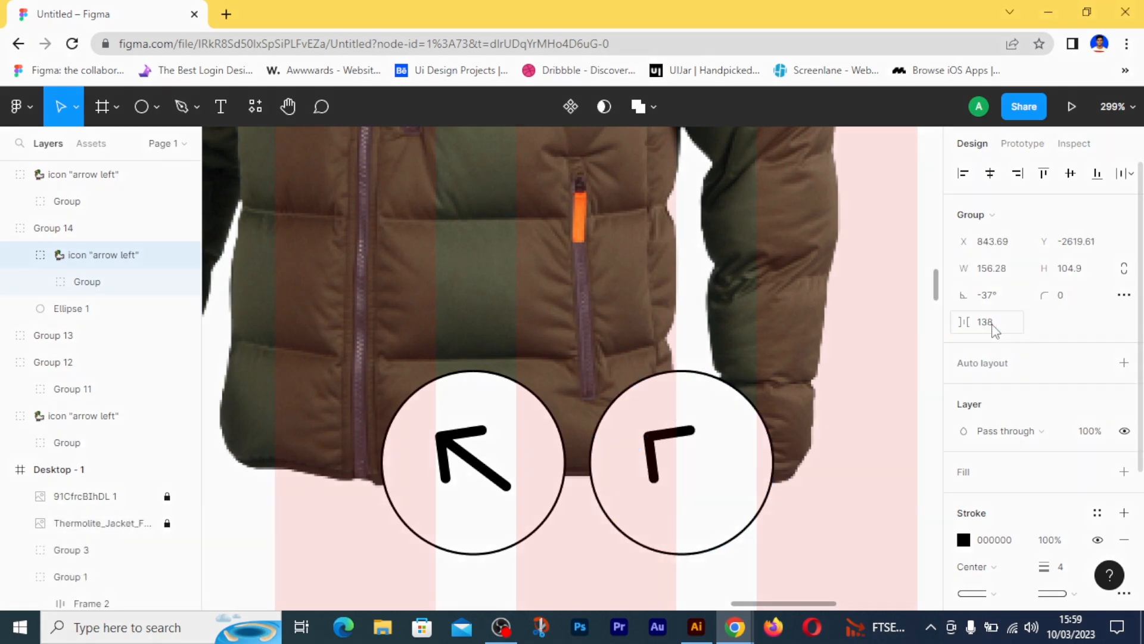
{"action": "key", "text": "ctrl+z"}
- Set the rotation of the copied circle's arrow to 138° so it points diagonally down and to the right
{"action": "left_click_drag", "start_coordinate": [620, 465], "coordinate": [786, 460]}
{"action": "type", "text": "1"}
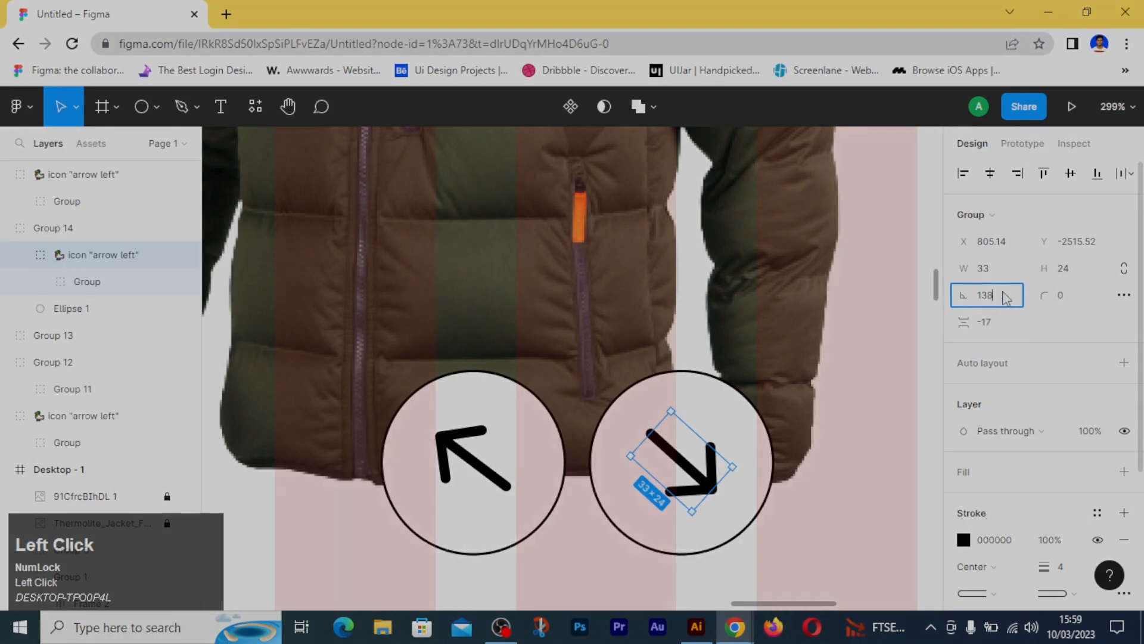
{"action": "type", "text": "38"}
{"action": "left_click", "coordinate": [826, 546]}
- Group the two arrow circles with a spacing of 4 and centre them over the brown jacket's hem at about X 648, Y -2574
{"action": "scroll", "coordinate": [829, 545], "scroll_direction": "down", "scroll_amount": 2, "text": "ctrl"}
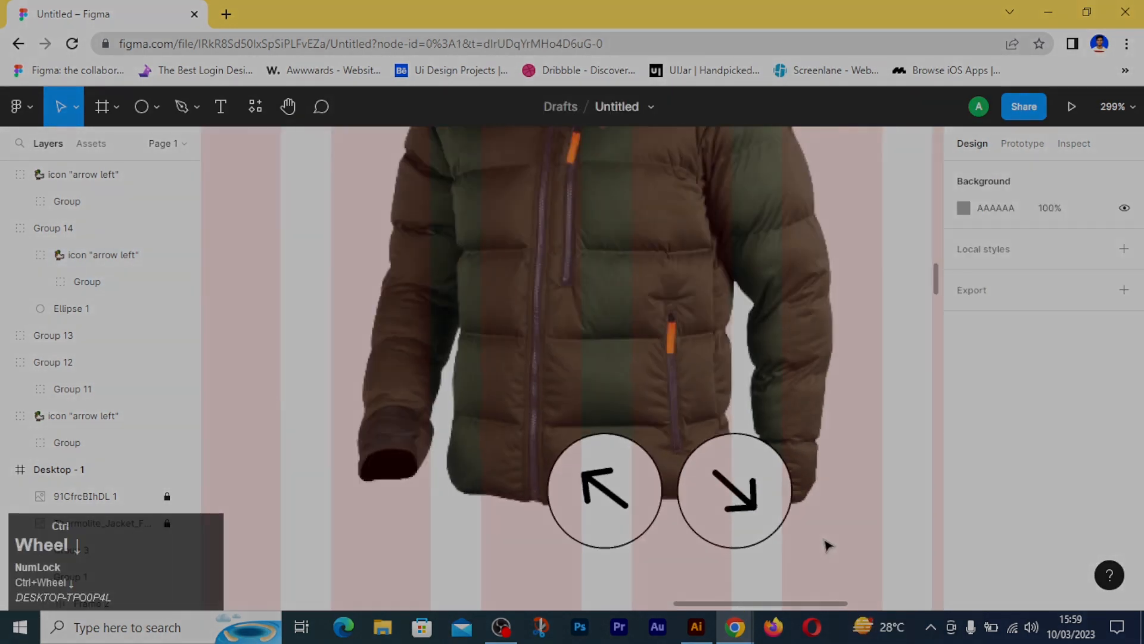
{"action": "scroll", "coordinate": [826, 544], "scroll_direction": "down", "scroll_amount": 5, "text": "ctrl"}
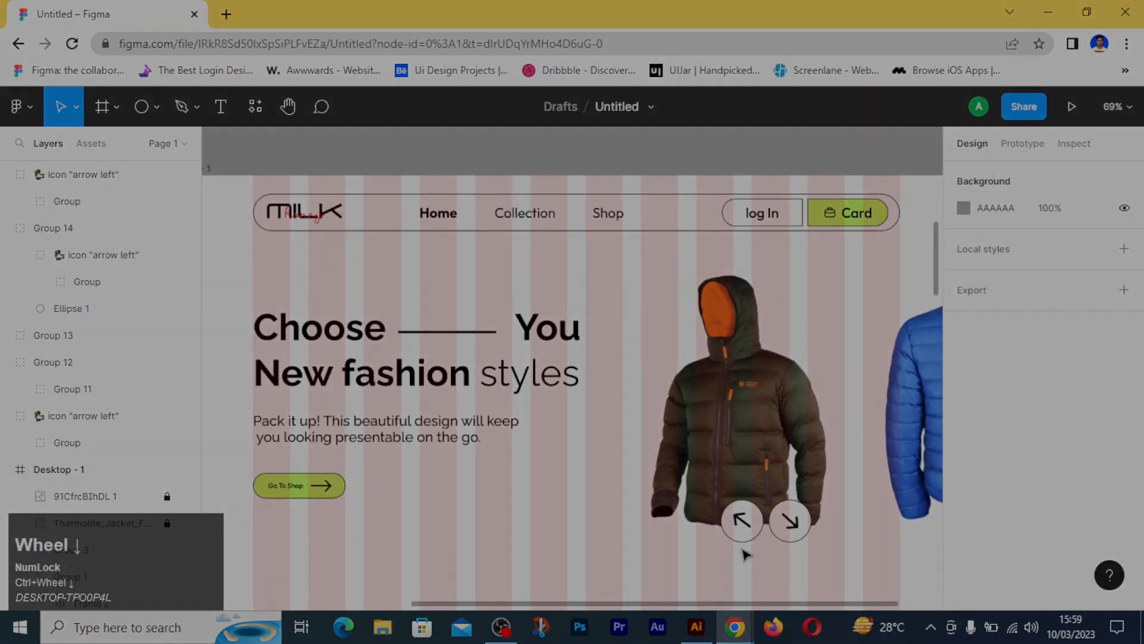
{"action": "left_click_drag", "start_coordinate": [745, 554], "coordinate": [805, 527]}
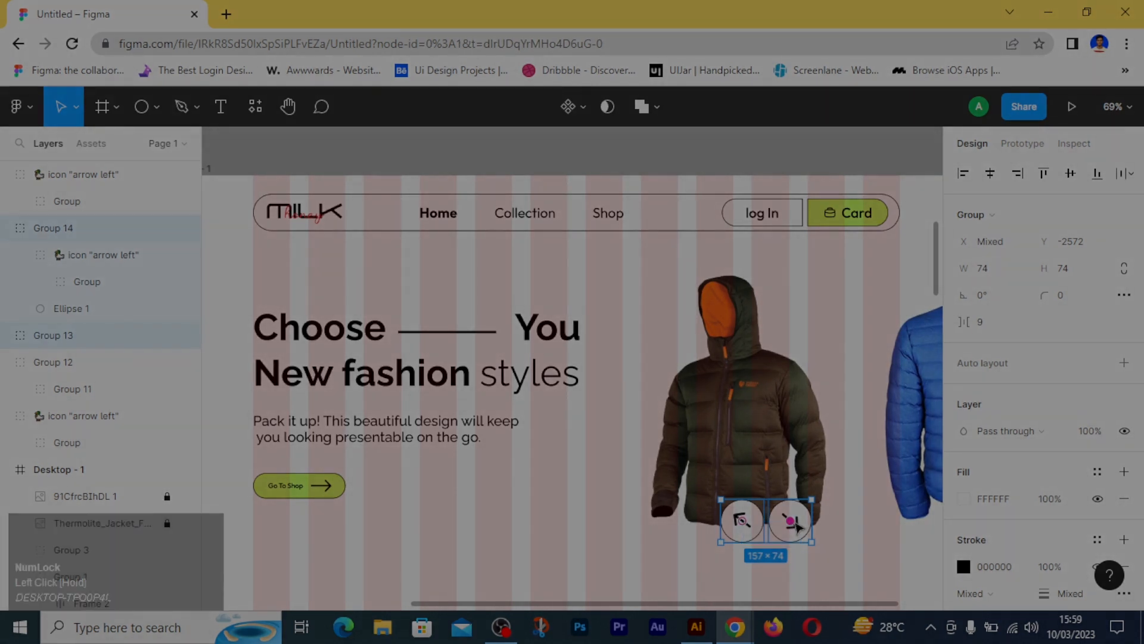
{"action": "key", "text": "ctrl+g"}
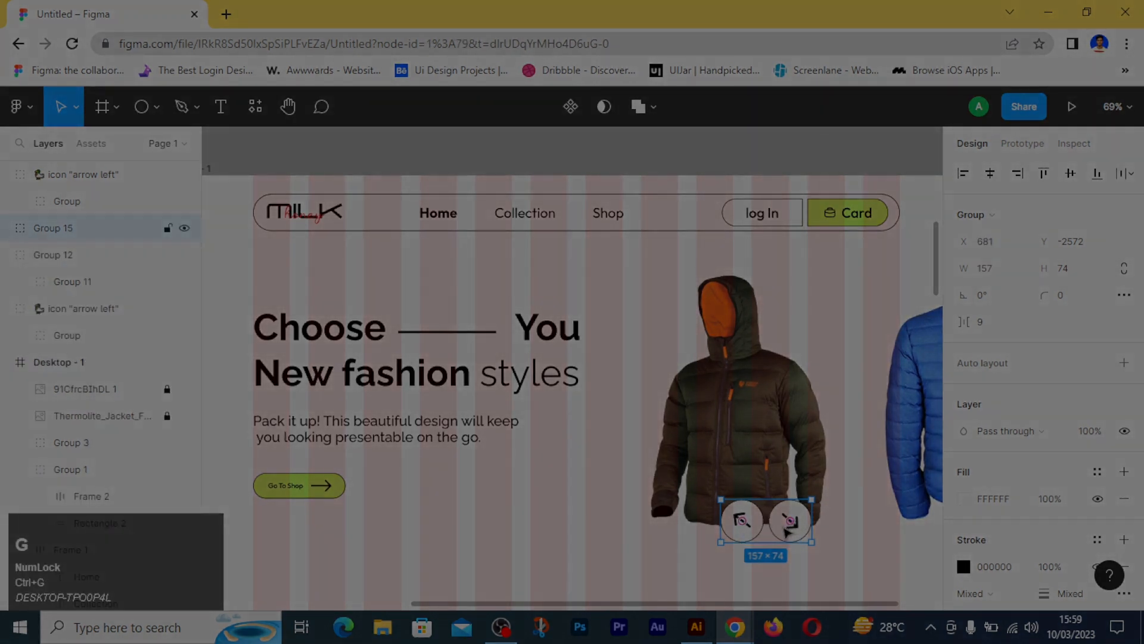
{"action": "left_click_drag", "start_coordinate": [785, 530], "coordinate": [754, 528]}
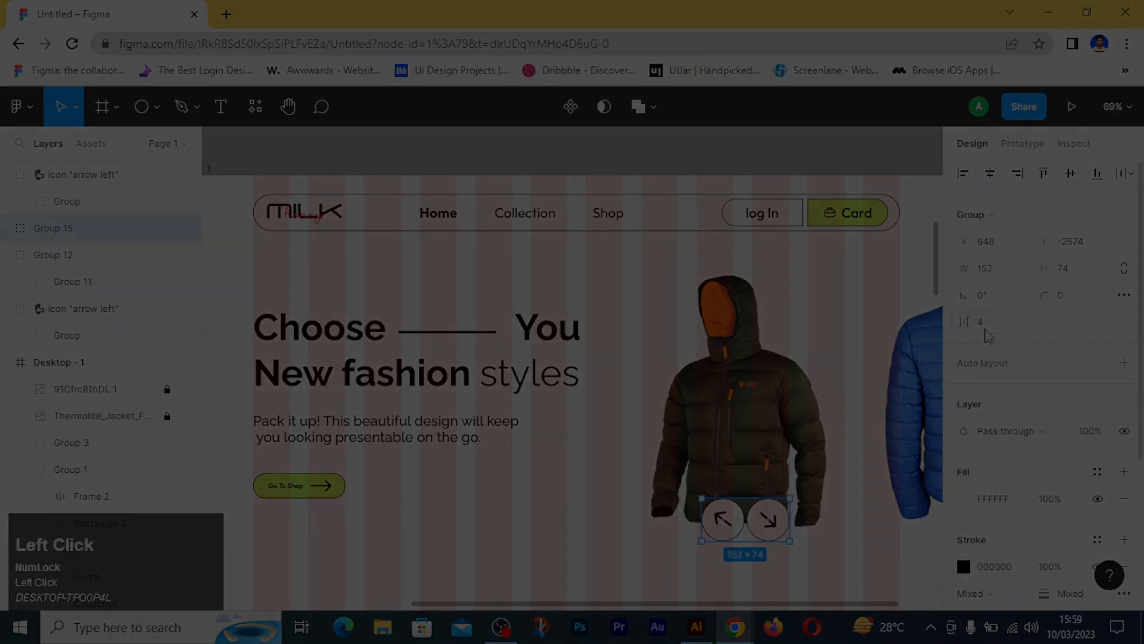
{"action": "left_click", "coordinate": [849, 545]}
{"action": "scroll", "coordinate": [849, 545], "scroll_direction": "down", "scroll_amount": 3, "text": "ctrl"}
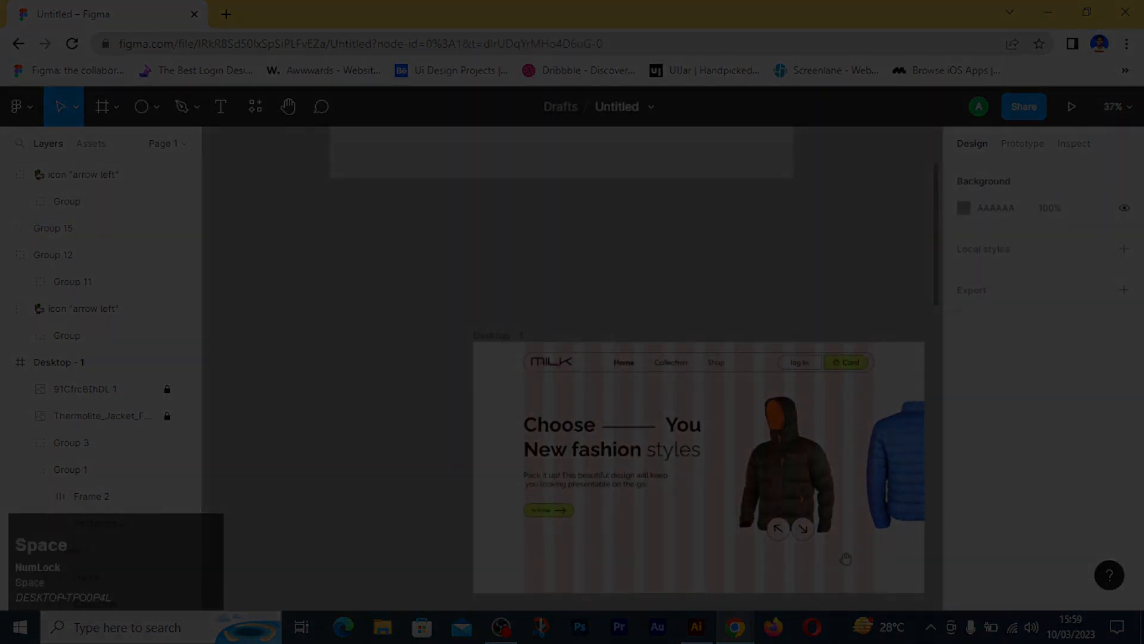
{"action": "left_click_drag", "start_coordinate": [845, 557], "coordinate": [730, 499]}
{"action": "scroll", "coordinate": [733, 514], "scroll_direction": "up", "scroll_amount": 3, "text": "ctrl"}
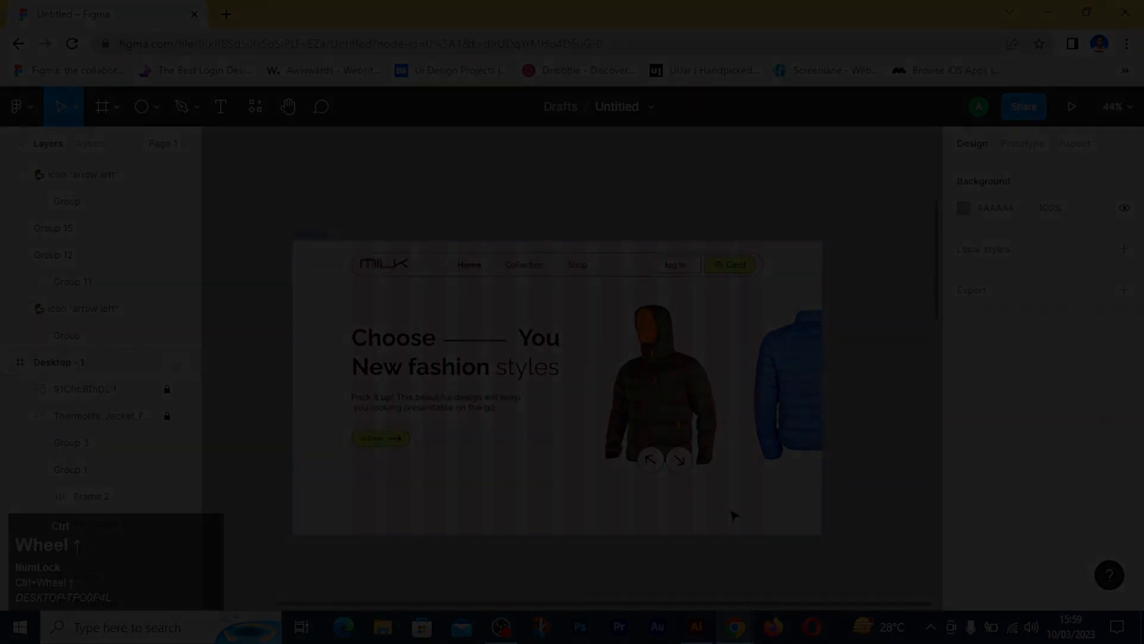